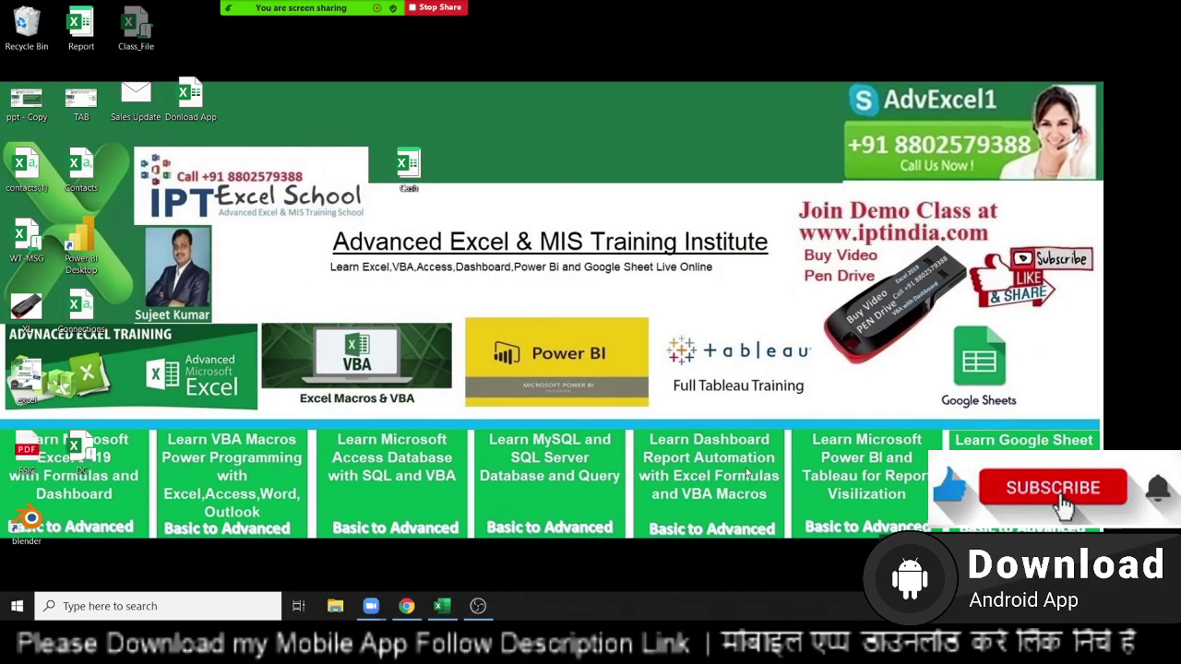
- Bring the Excel workbook with Sheet1's numeric grid to the front
left_click(441, 609)
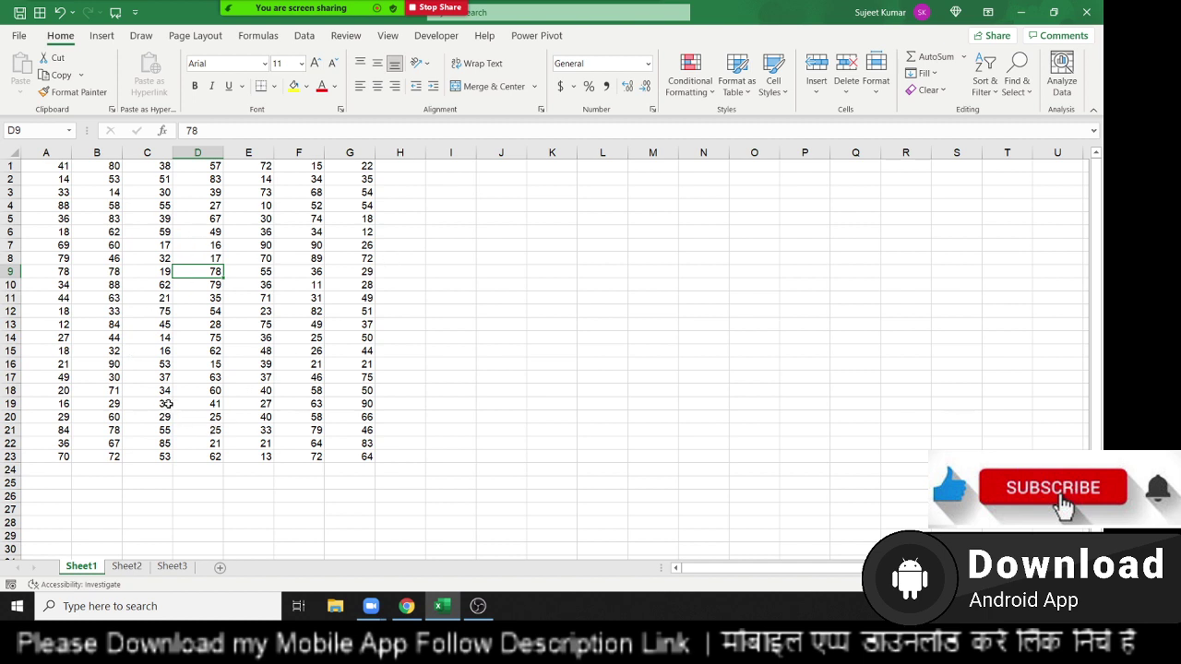
left_click_drag(306, 392, 145, 244)
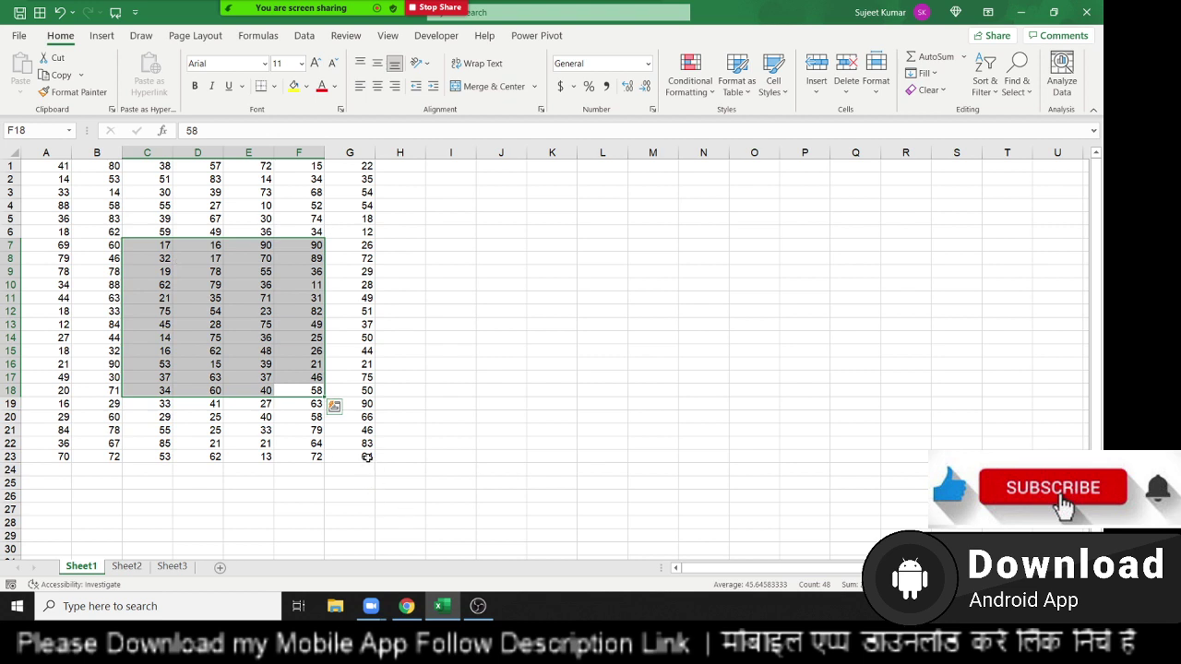
mouse_move(362, 445)
left_mouse_down()
mouse_move(107, 223)
mouse_move(45, 196)
mouse_move(215, 350)
left_mouse_up()
left_click_drag(198, 285, 311, 338)
left_click(310, 337)
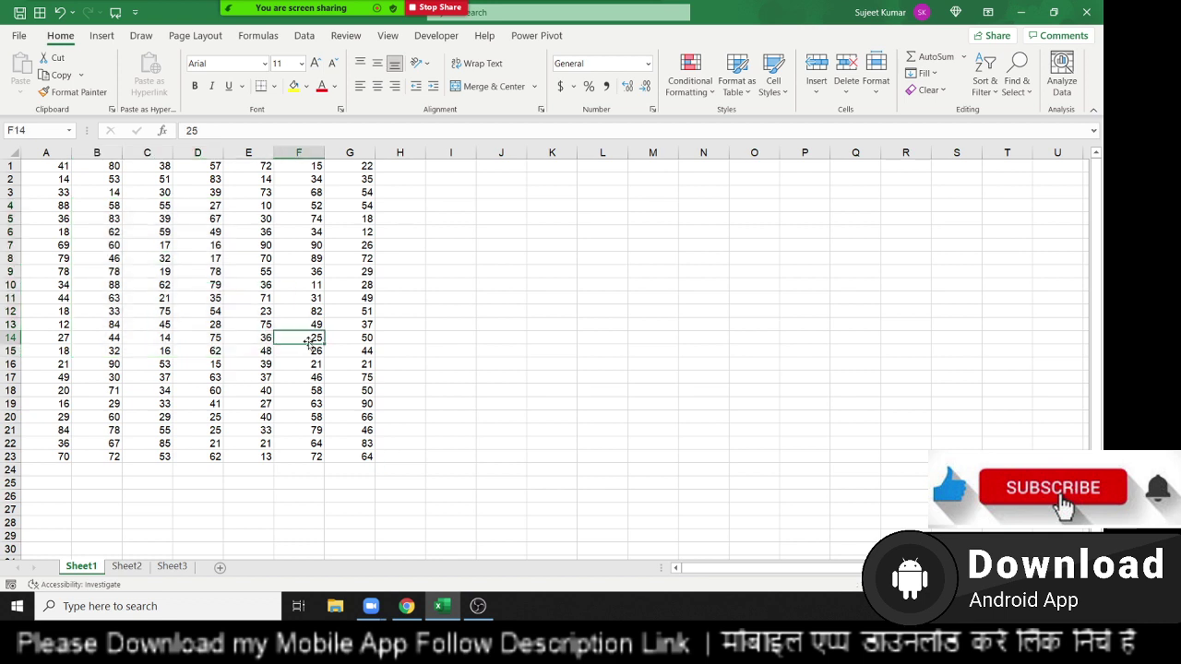
- Start protecting Sheet1 and enter a sheet-protection password
right_click(81, 567)
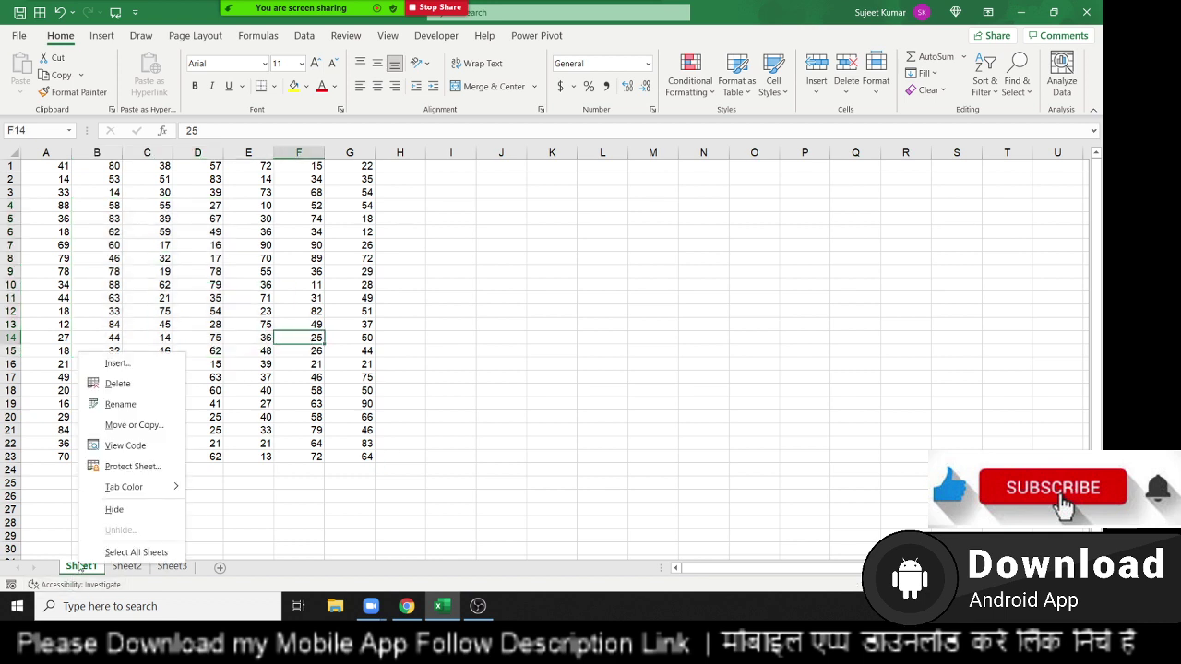
left_click(151, 471)
mouse_move(94, 354)
left_mouse_down()
mouse_move(242, 349)
mouse_move(405, 303)
left_mouse_up()
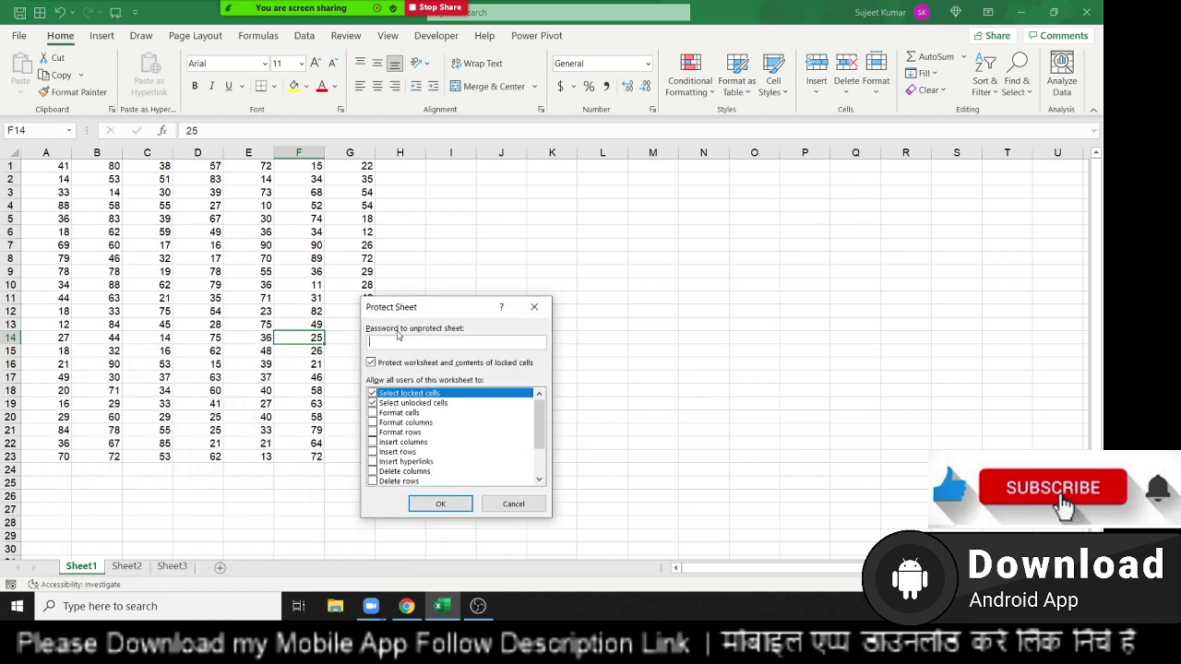
type("1")
key("Return")
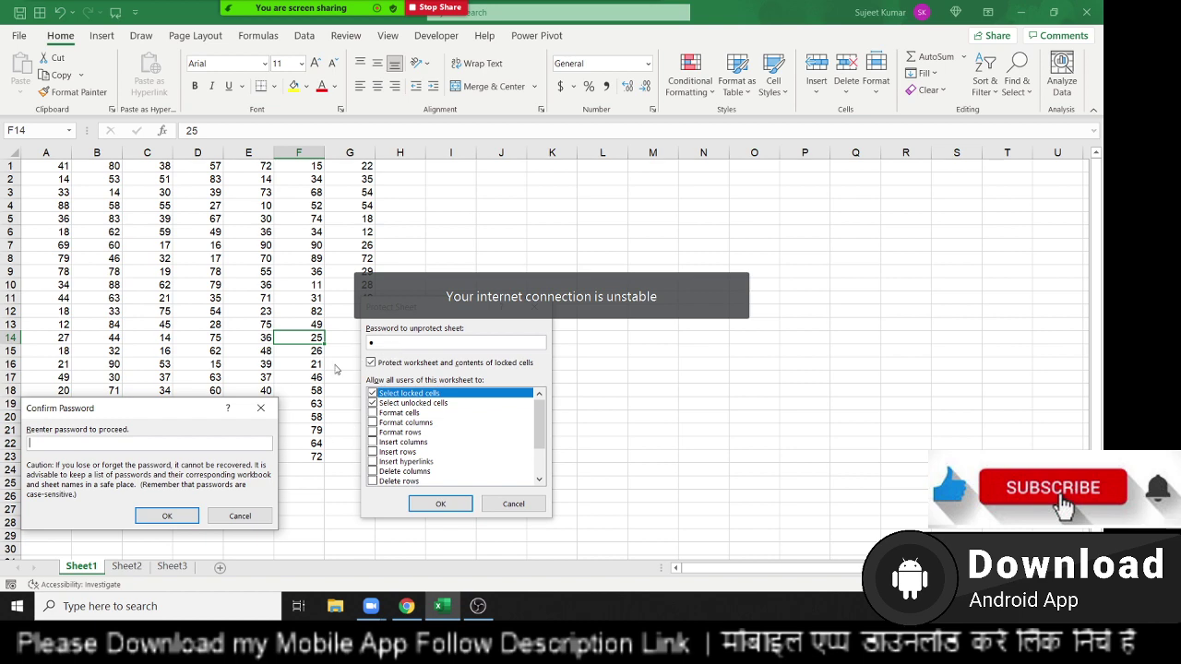
- Re-enter the same password to confirm and finish protecting Sheet1
left_click_drag(185, 413, 466, 384)
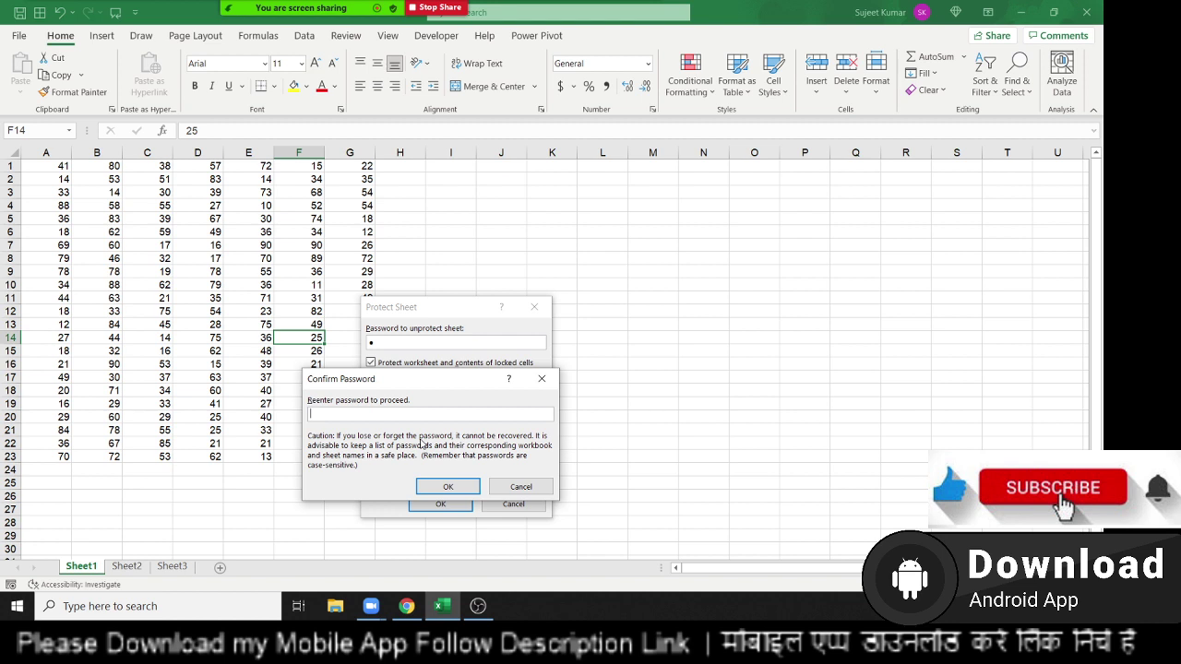
type("1")
key("Return")
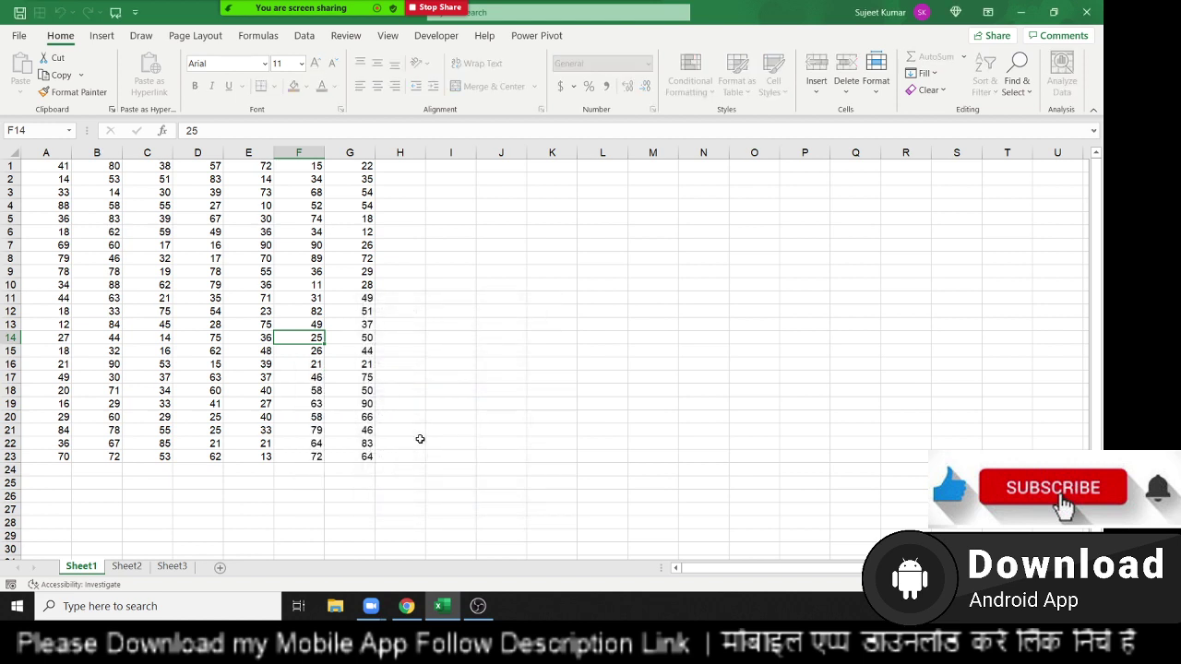
left_click(157, 325)
left_click(357, 259)
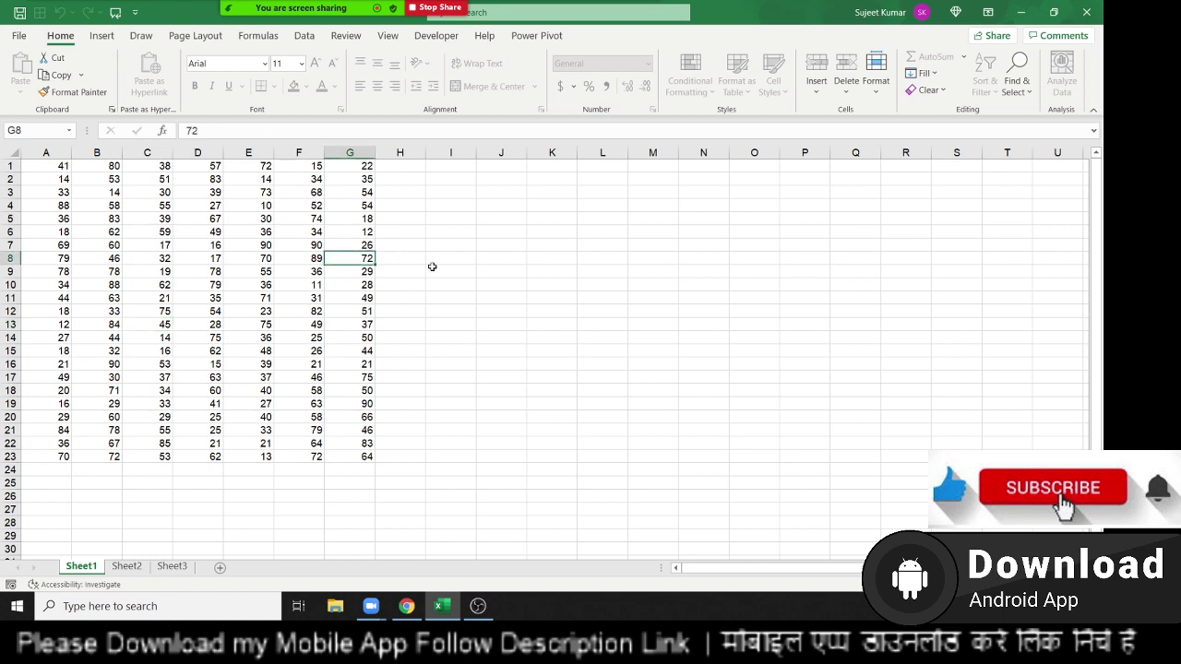
double_click(432, 267)
key("Return")
left_click(204, 261)
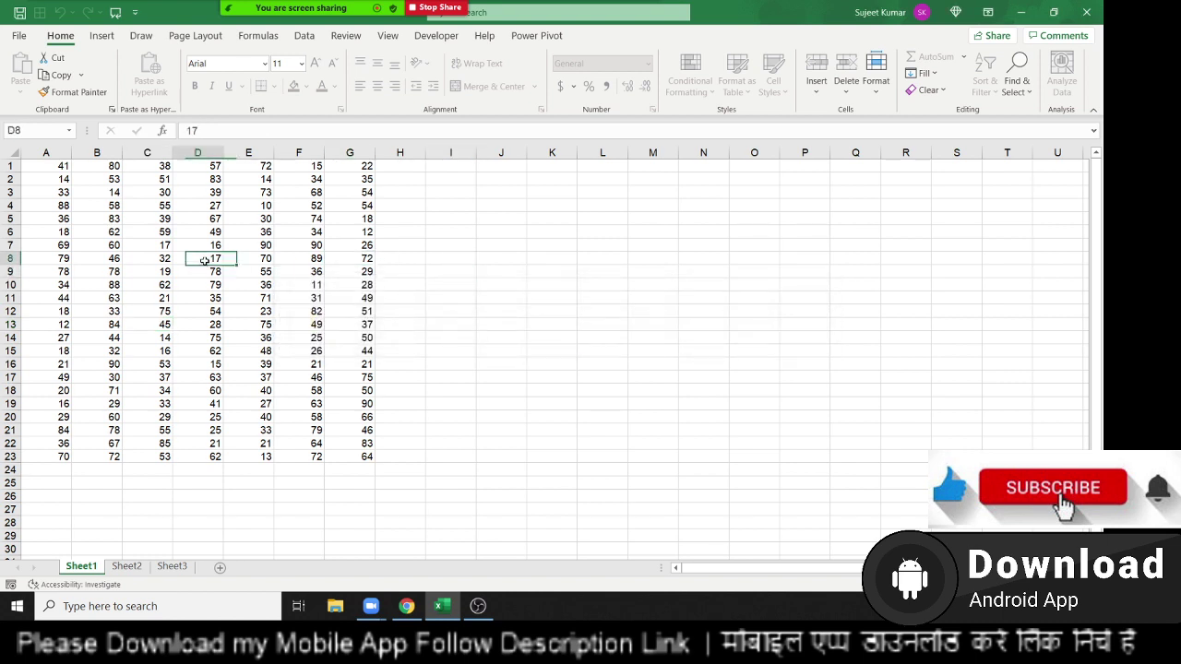
double_click(204, 261)
key("Return")
double_click(204, 339)
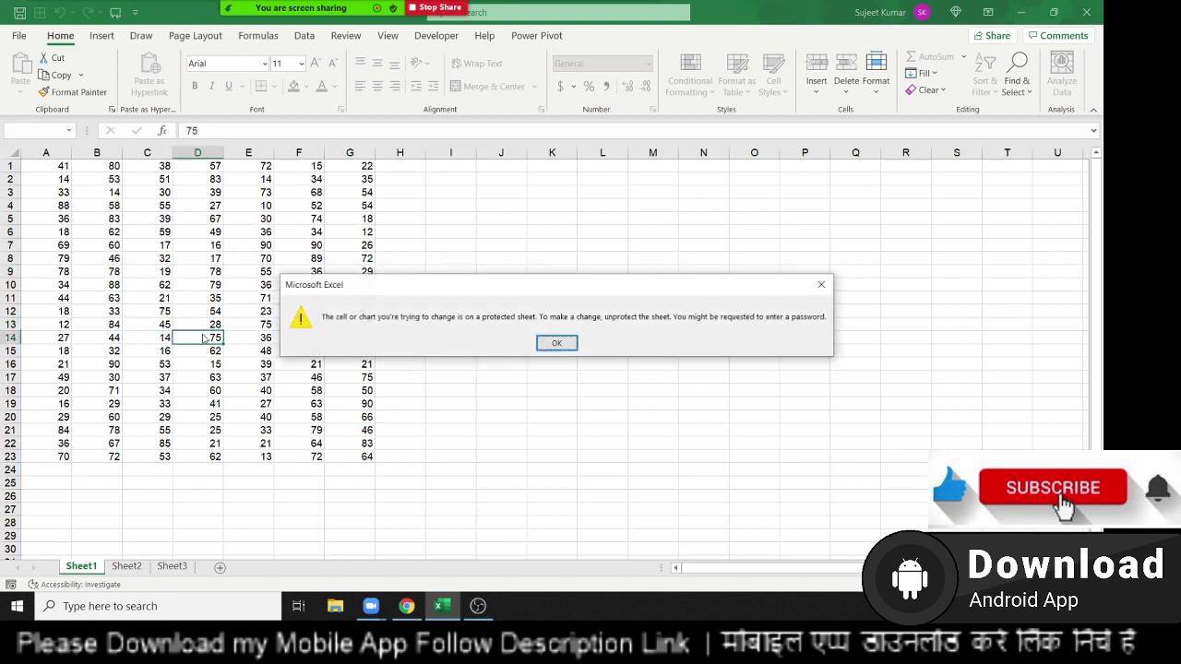
key("Return")
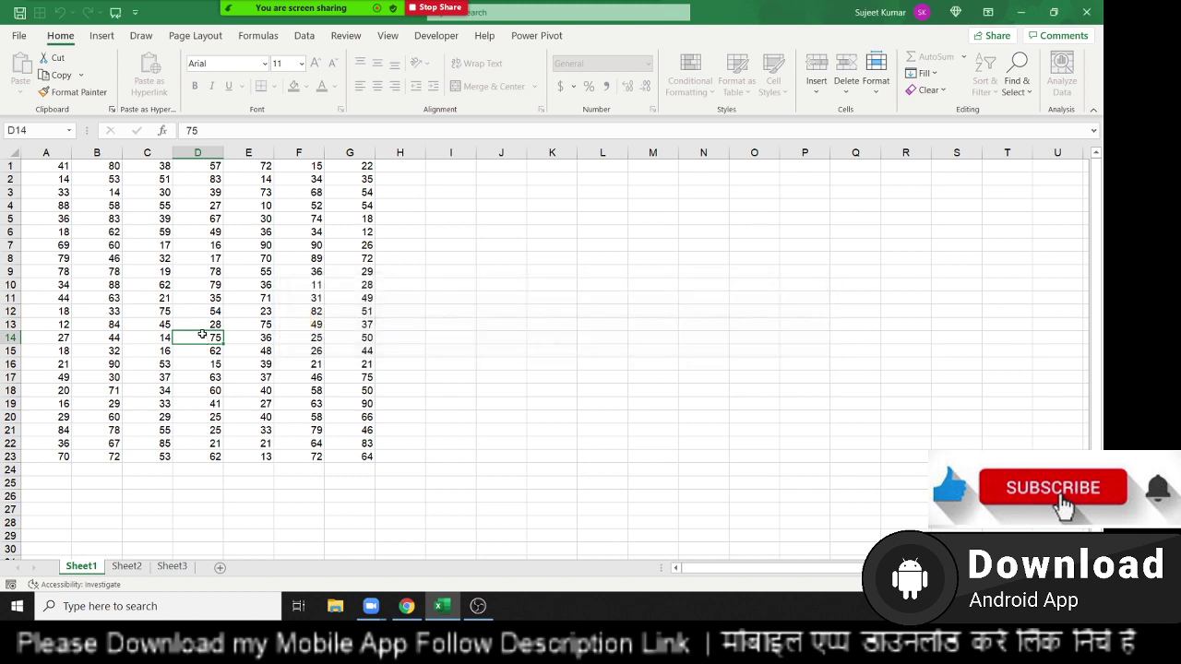
- Unprotect Sheet1 by entering its sheet password
right_click(97, 570)
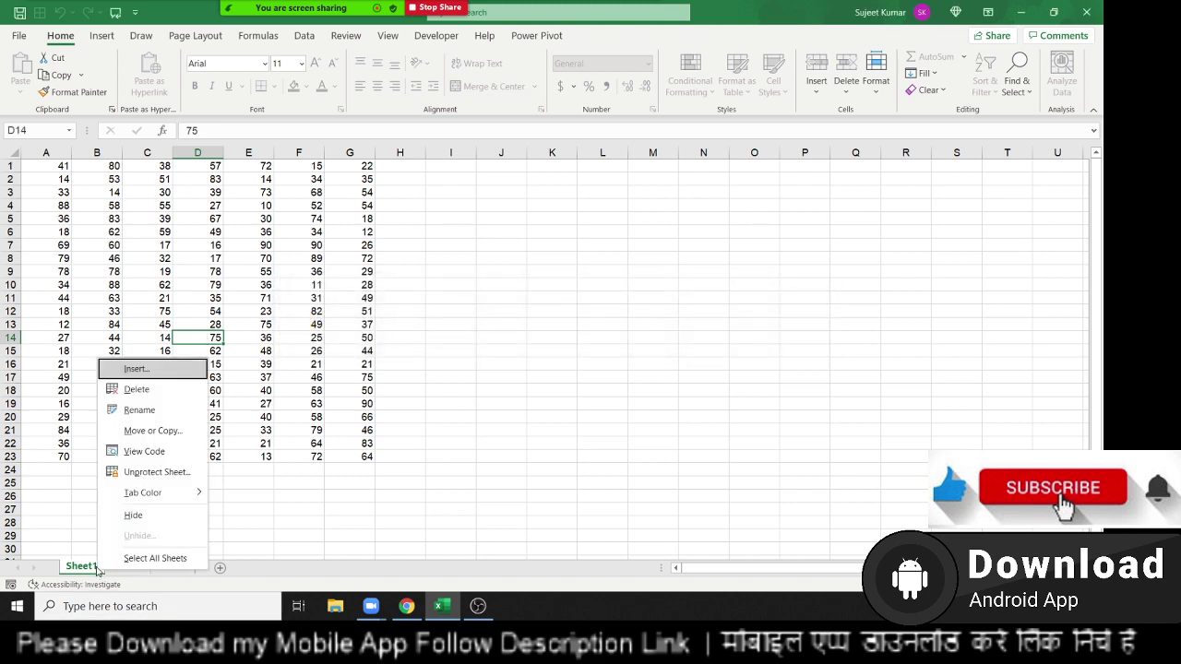
left_click(150, 472)
type("1")
left_click(148, 483)
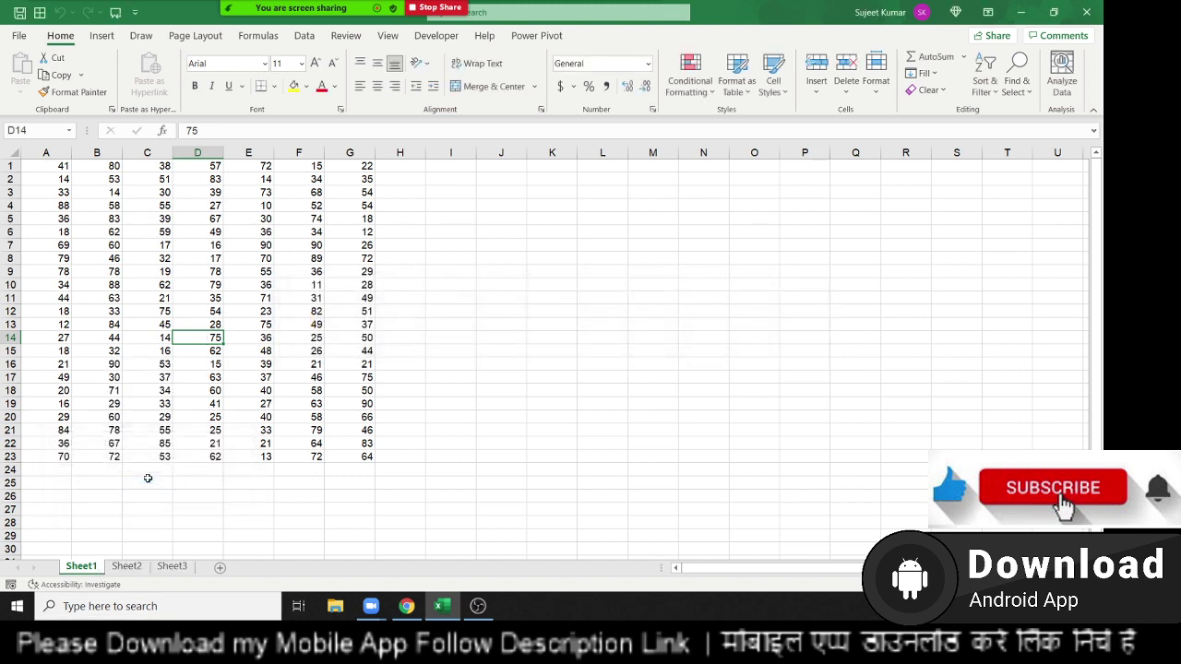
- Trial-edit cell D7, then cancel so it keeps its value 16
left_click_drag(224, 249, 281, 333)
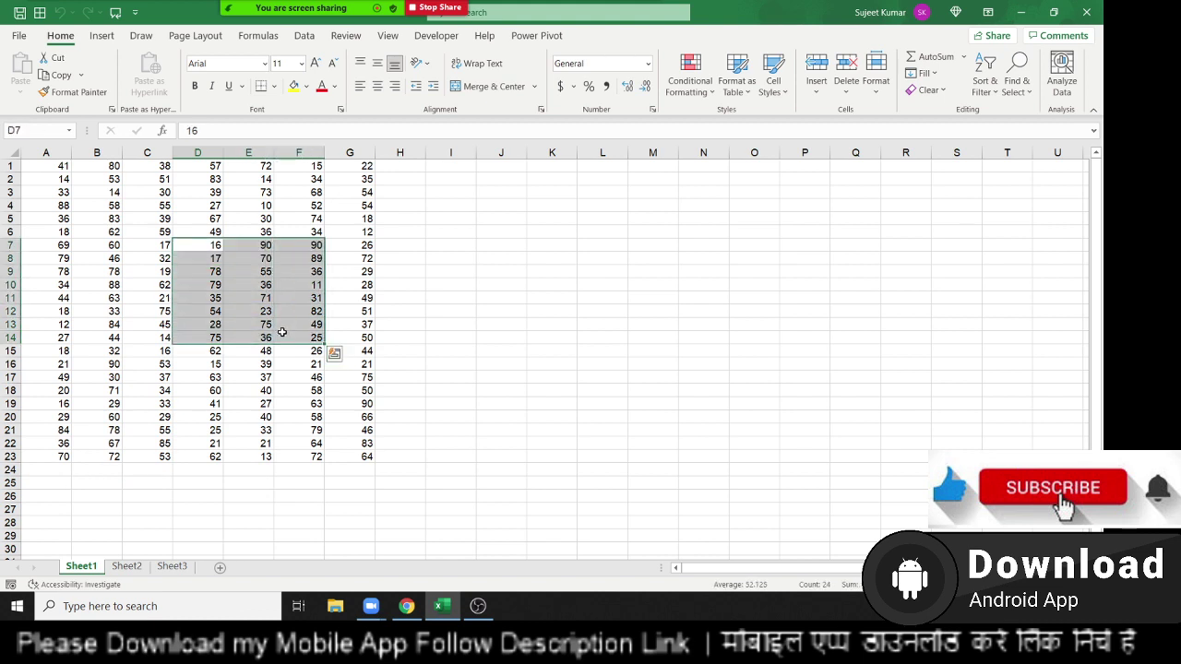
left_click(352, 390)
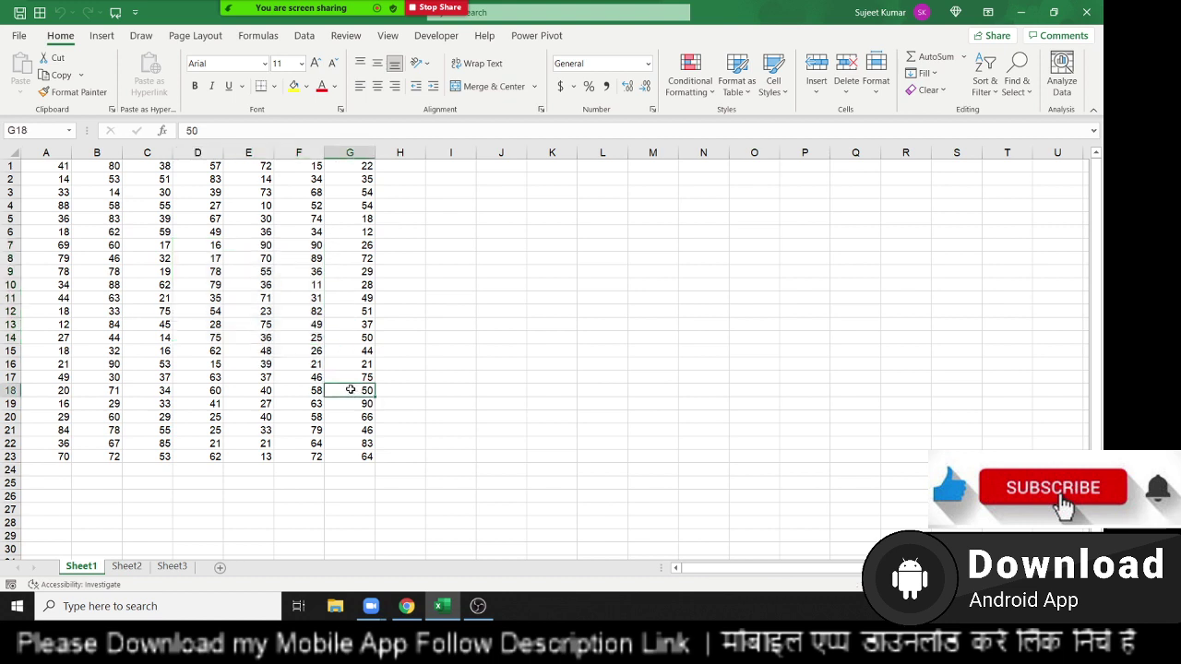
left_click(203, 247)
type("60")
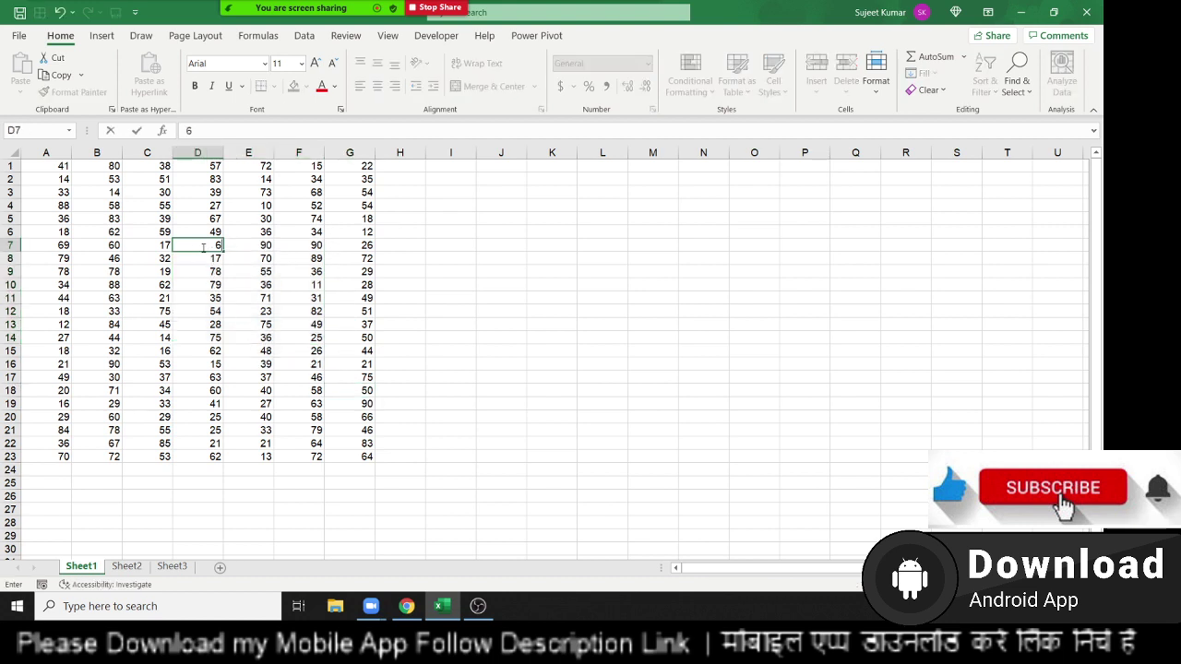
type("`16")
type("0`")
key("Escape")
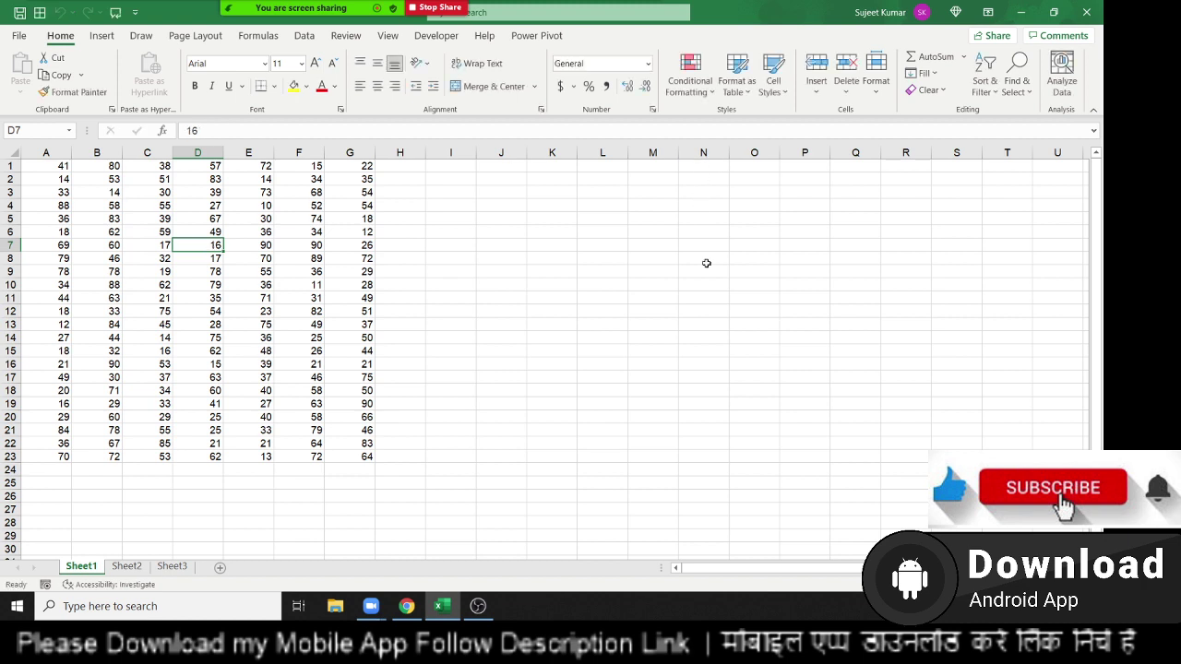
- Protect Sheet1 again, entering and confirming its password
right_click(87, 573)
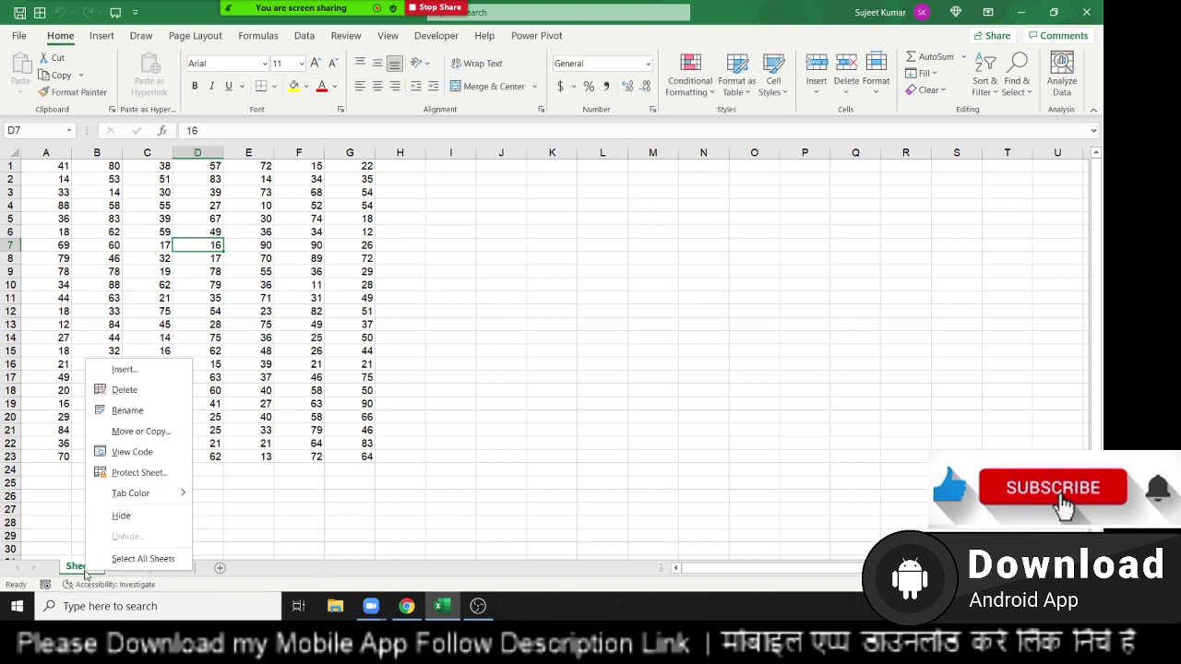
left_click(122, 475)
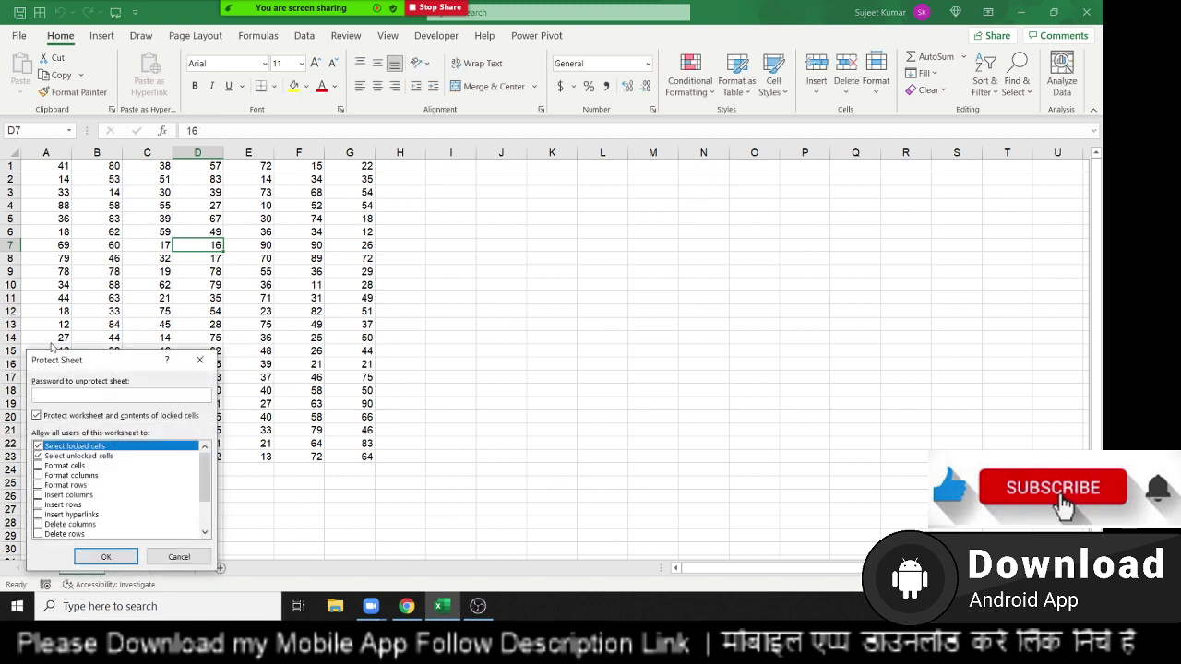
type("1")
key("Return")
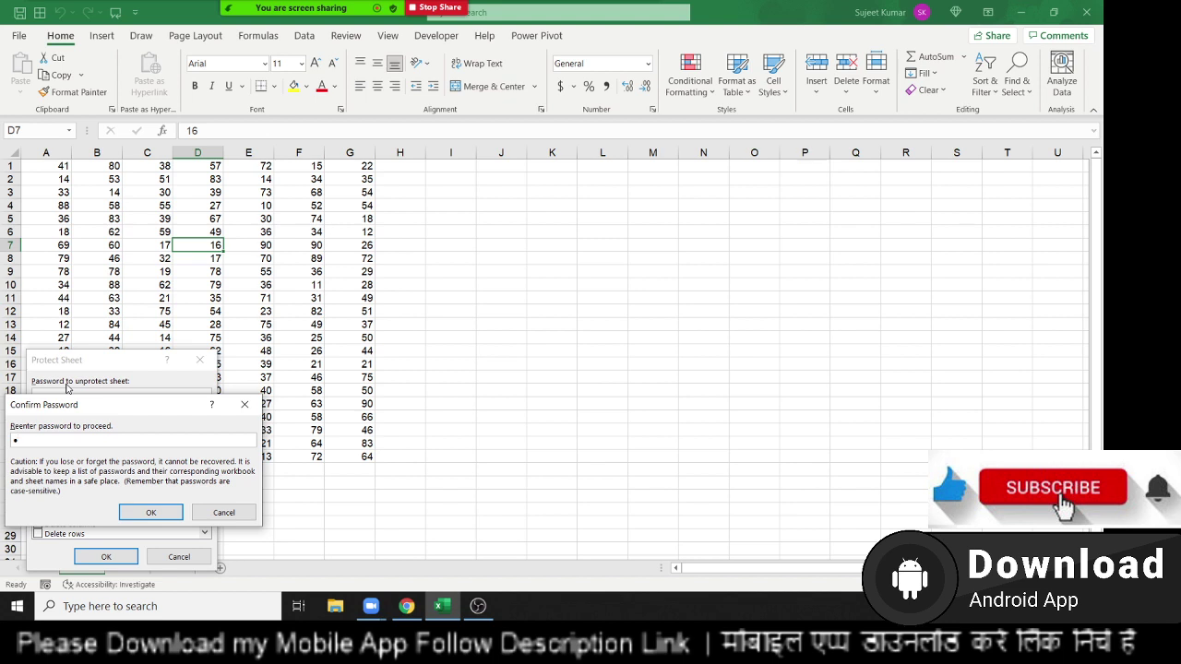
left_click(130, 513)
- Try editing E11 and C8 on protected Sheet1, dismissing each protection warning
left_click(206, 274)
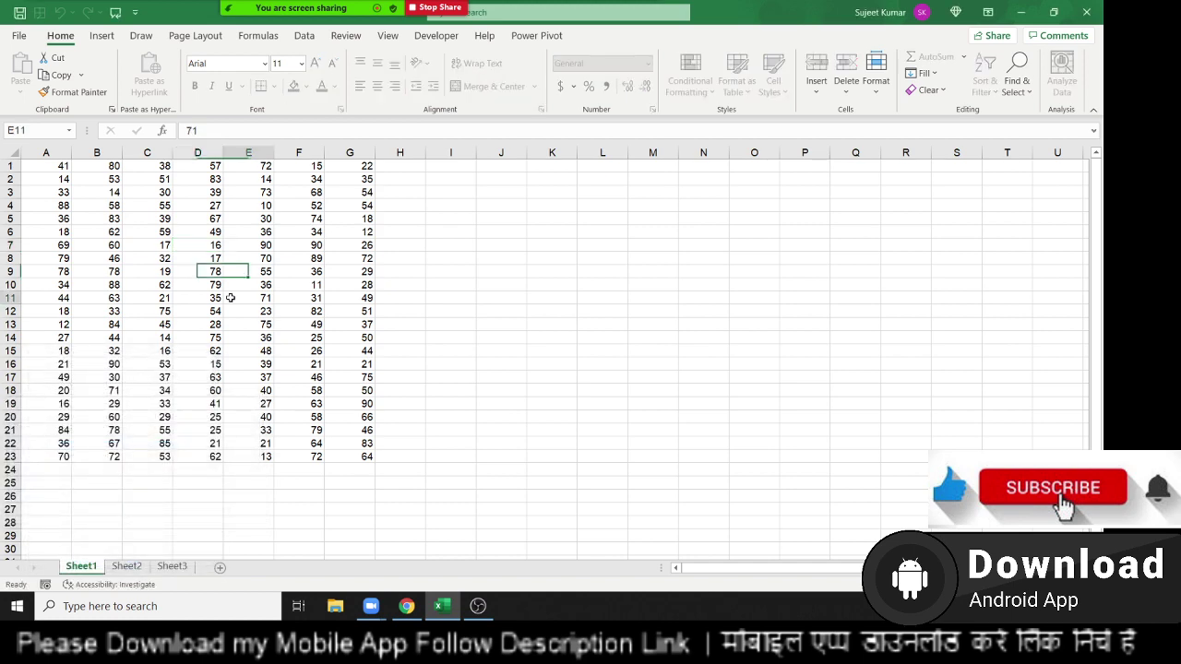
left_click(231, 302)
double_click(232, 302)
key("Return")
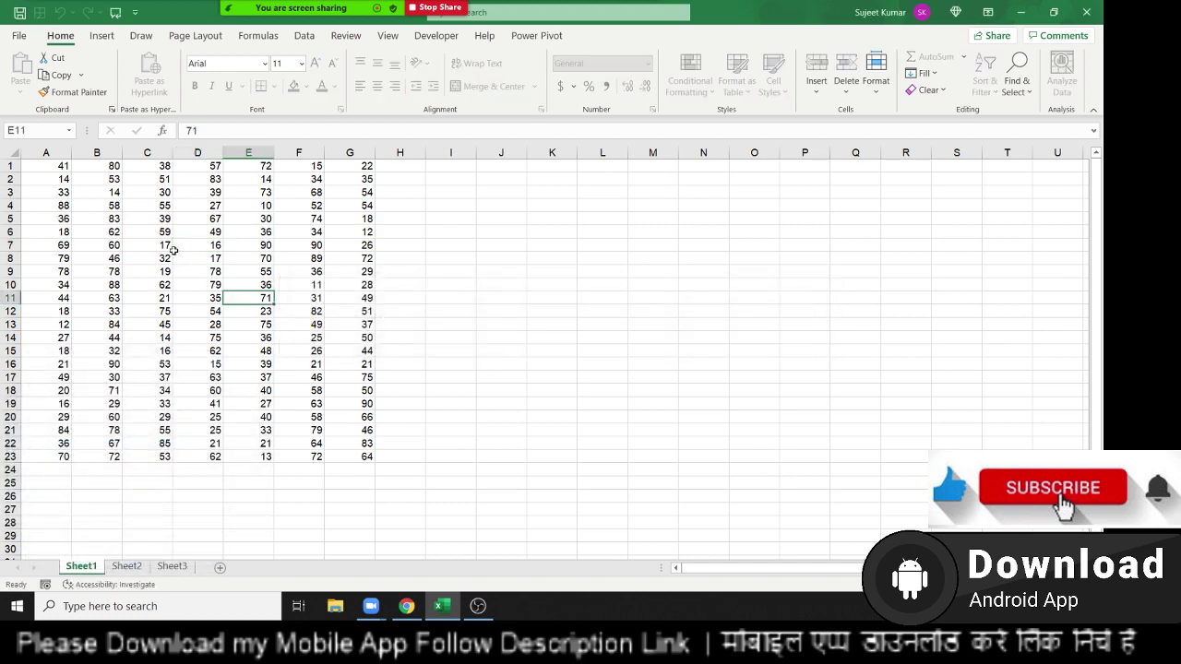
double_click(147, 257)
key("Return")
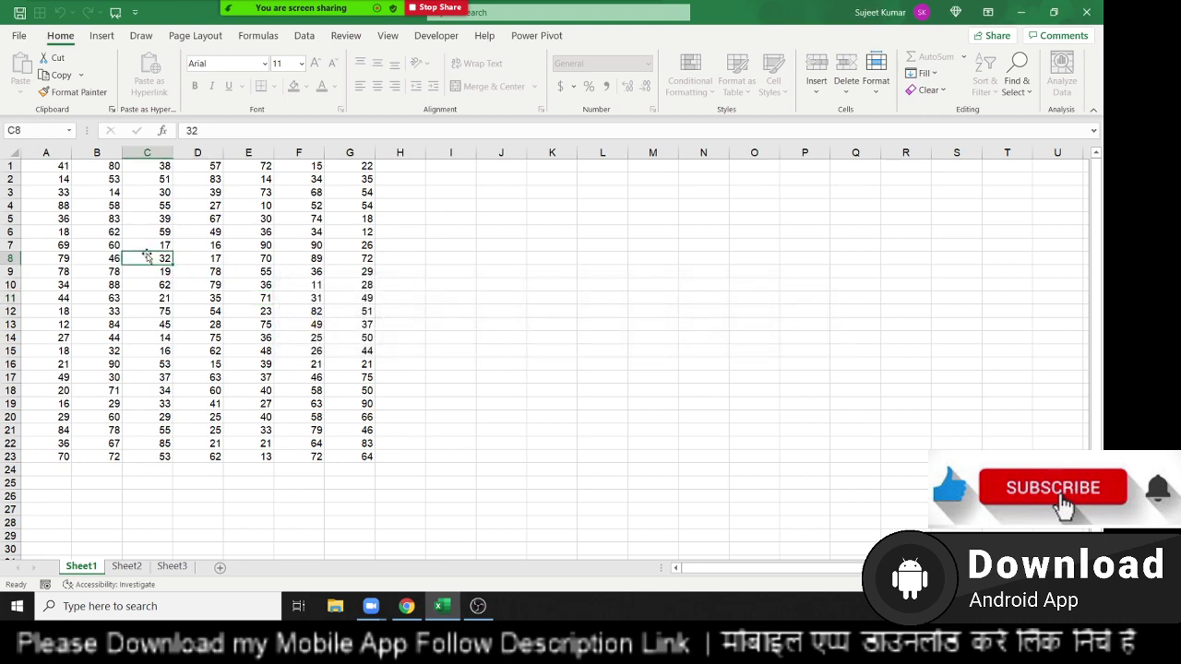
- Copy Sheet1's B4:F17 to Sheet2 at C9, then return to Sheet1 and clear the copy marking
left_click_drag(76, 200, 302, 376)
key("ctrl+c")
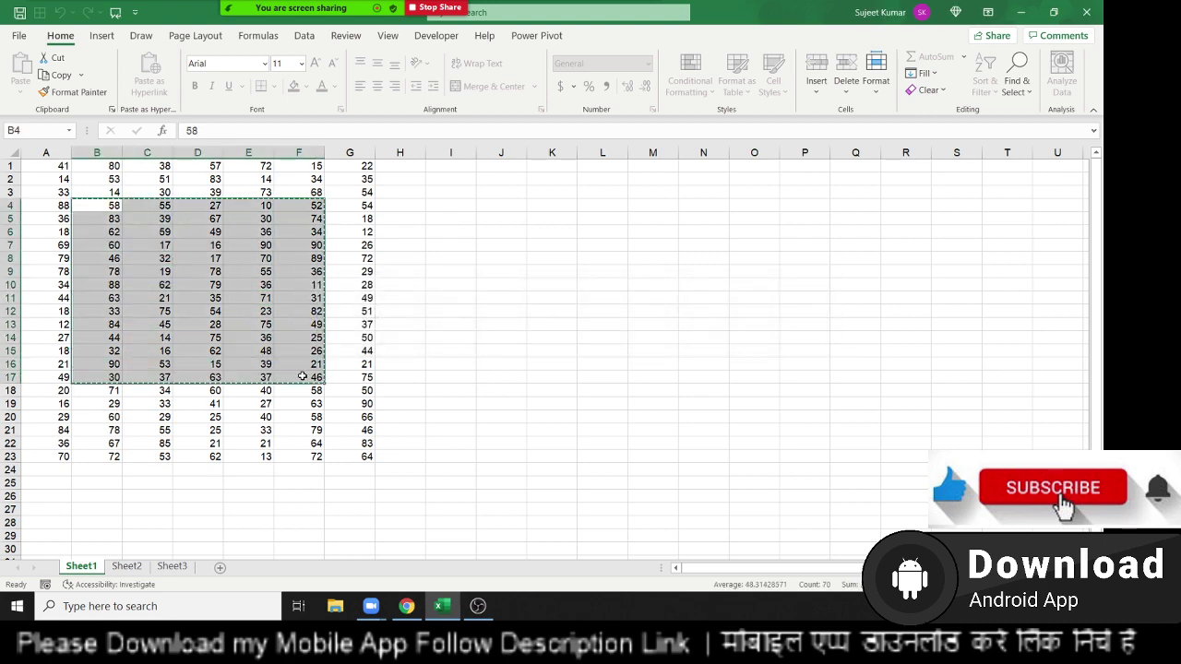
left_click(126, 567)
left_click(168, 276)
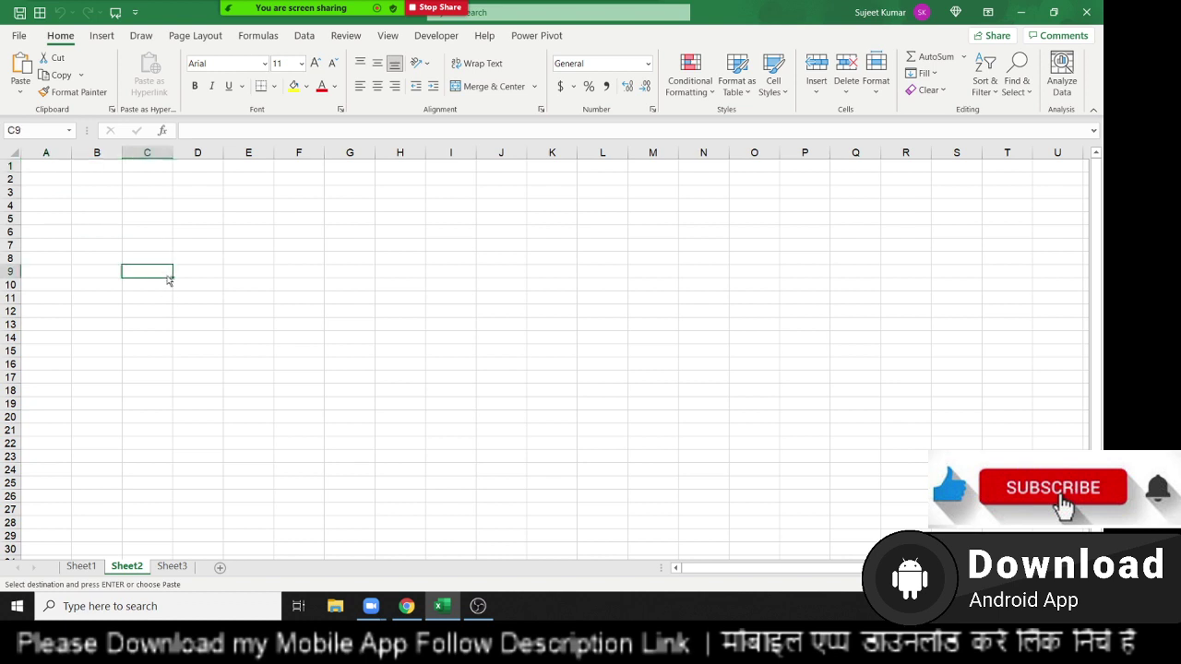
key("ctrl+v")
left_click(93, 324)
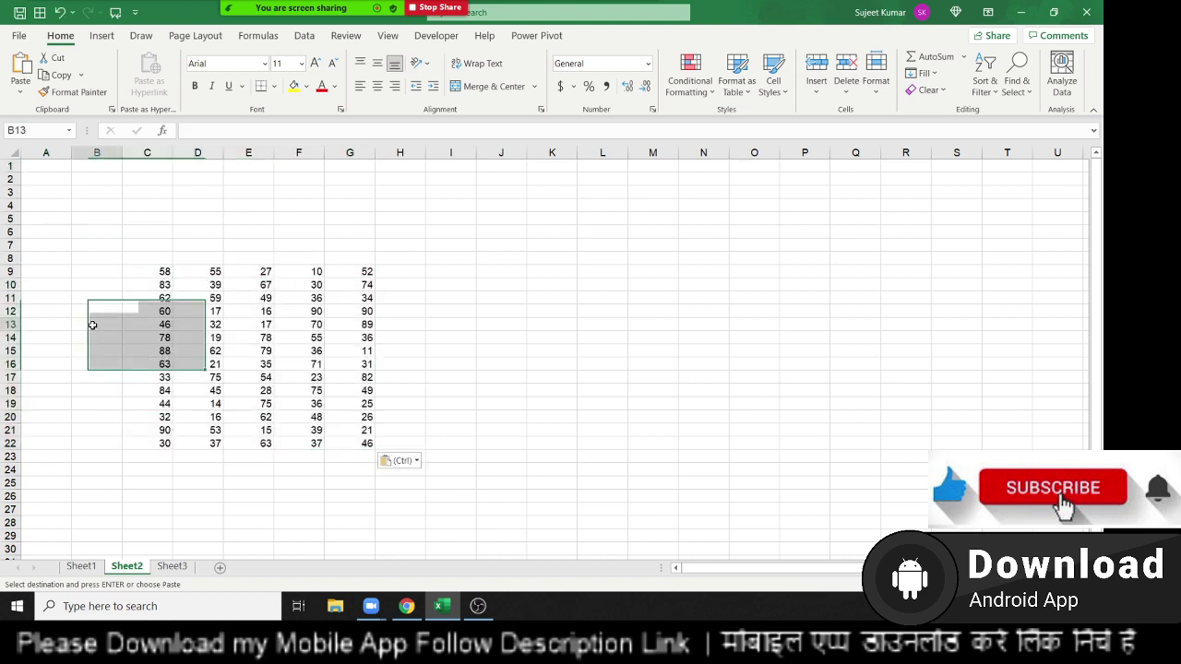
left_click(81, 566)
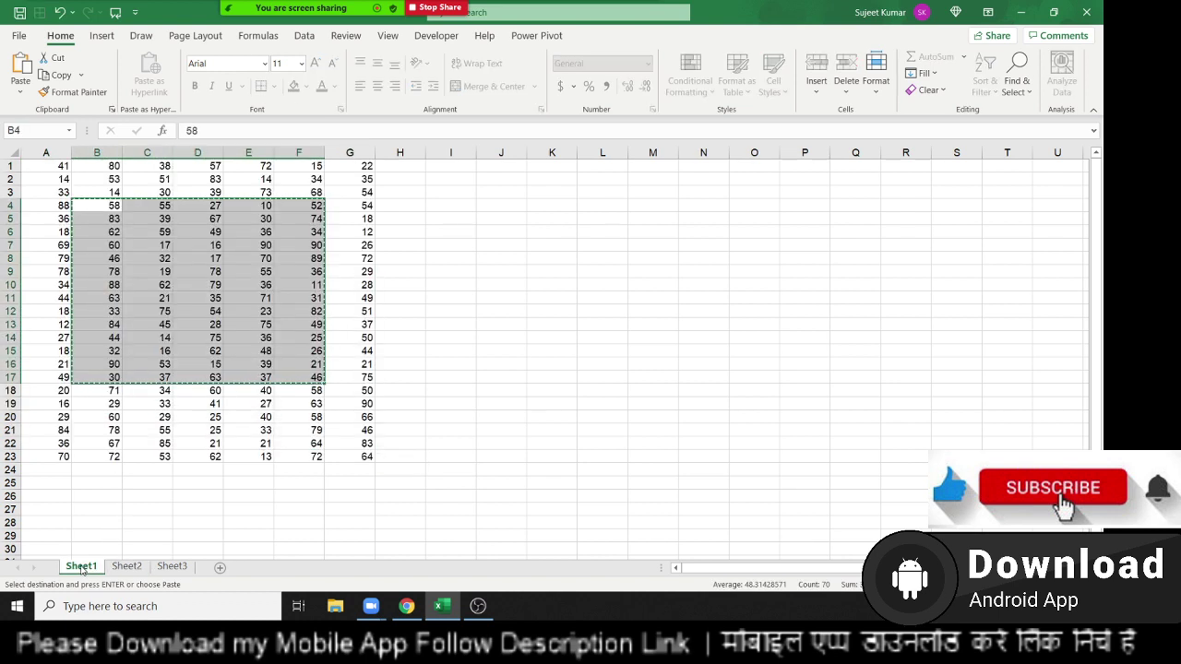
key("Escape")
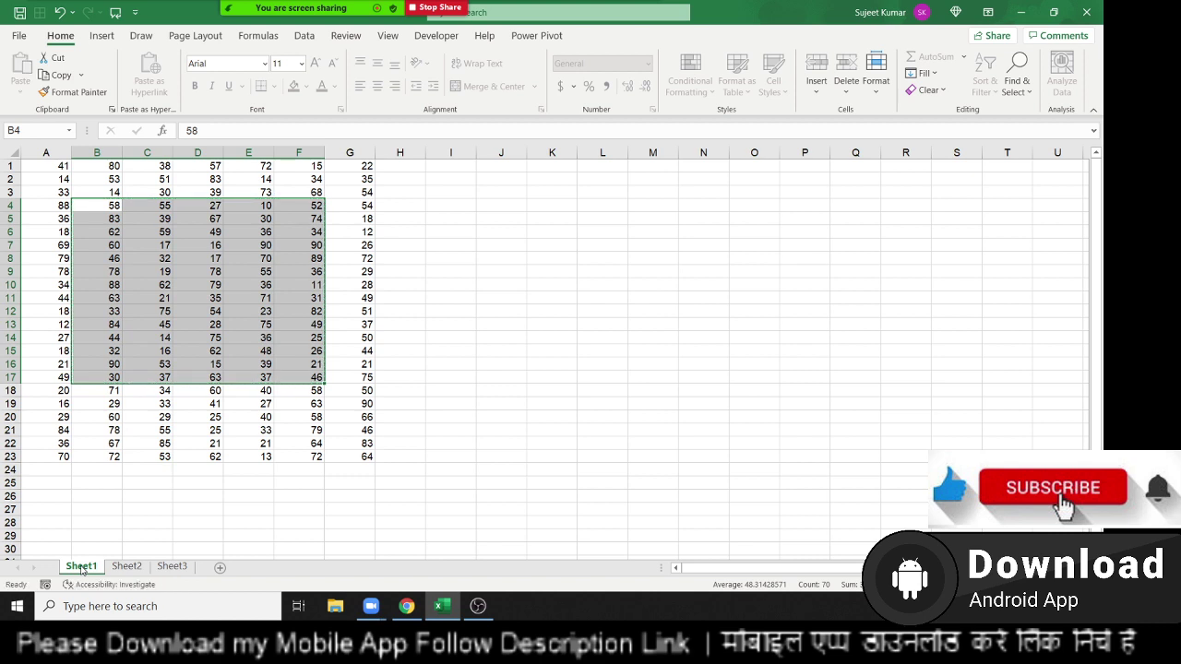
key("Up")
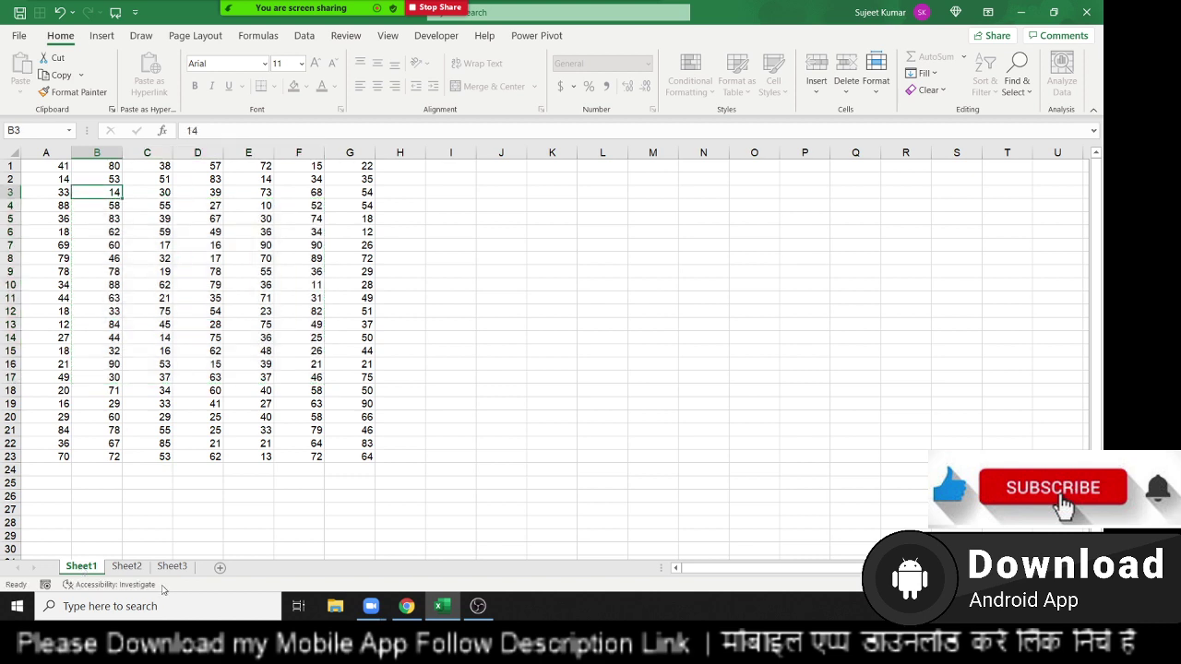
- Select and deselect the blocks C10:F20 and C4:F10 on Sheet1
left_click_drag(291, 420, 149, 287)
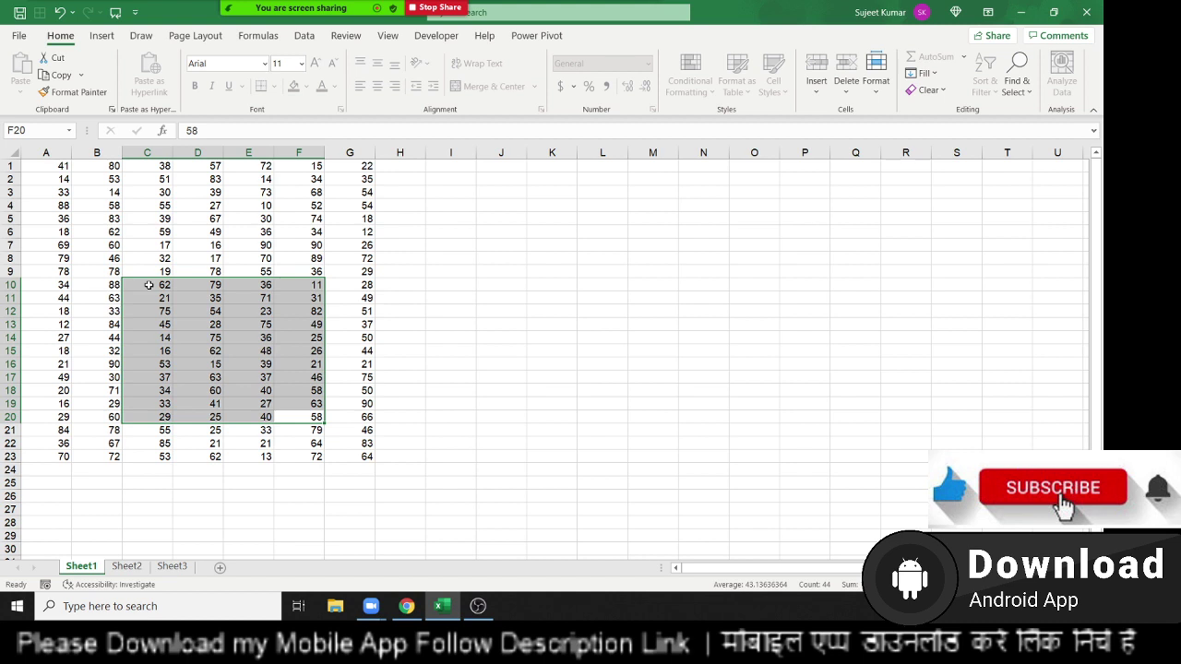
left_click(407, 272)
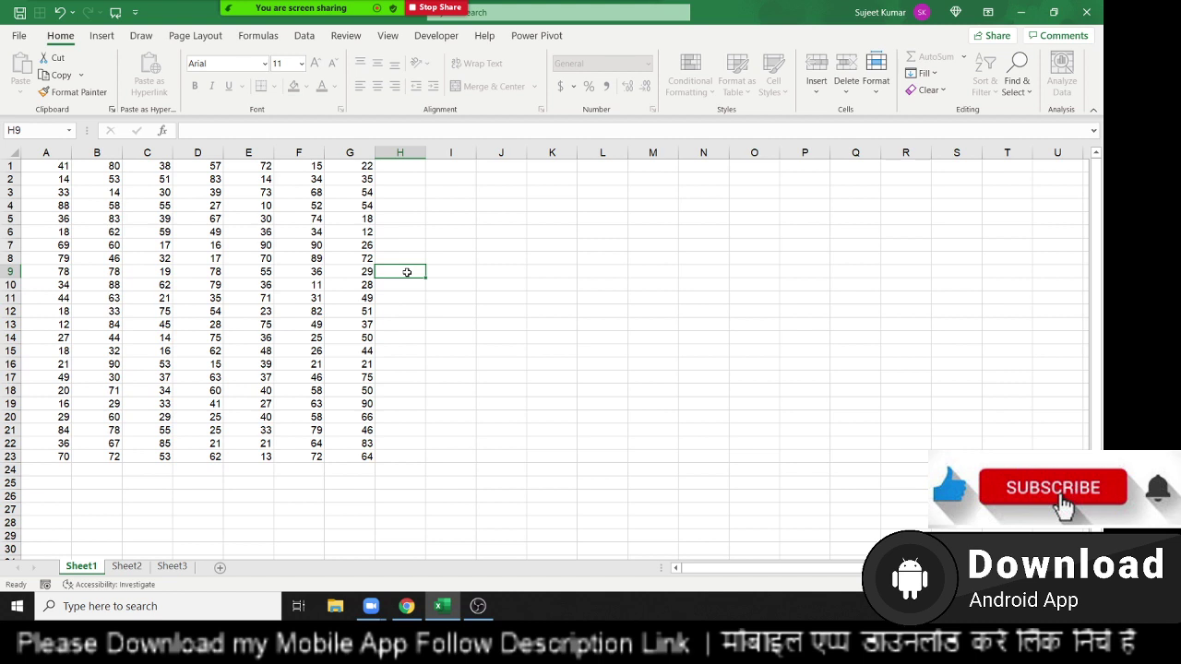
left_click_drag(171, 204, 318, 285)
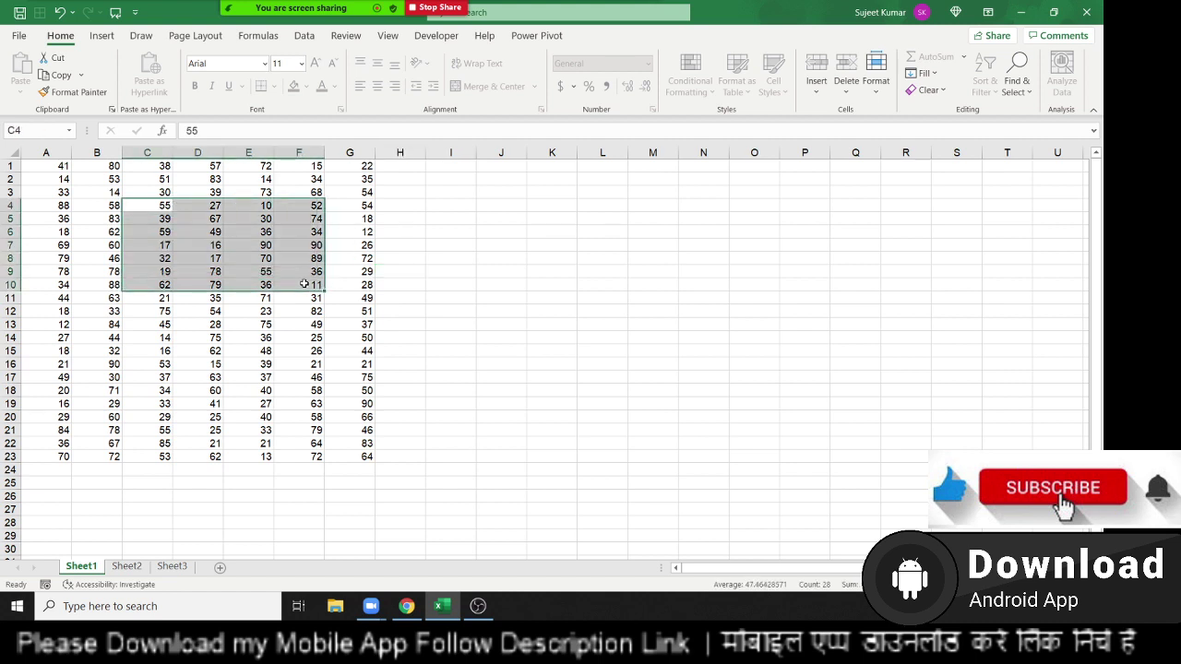
left_click(412, 243)
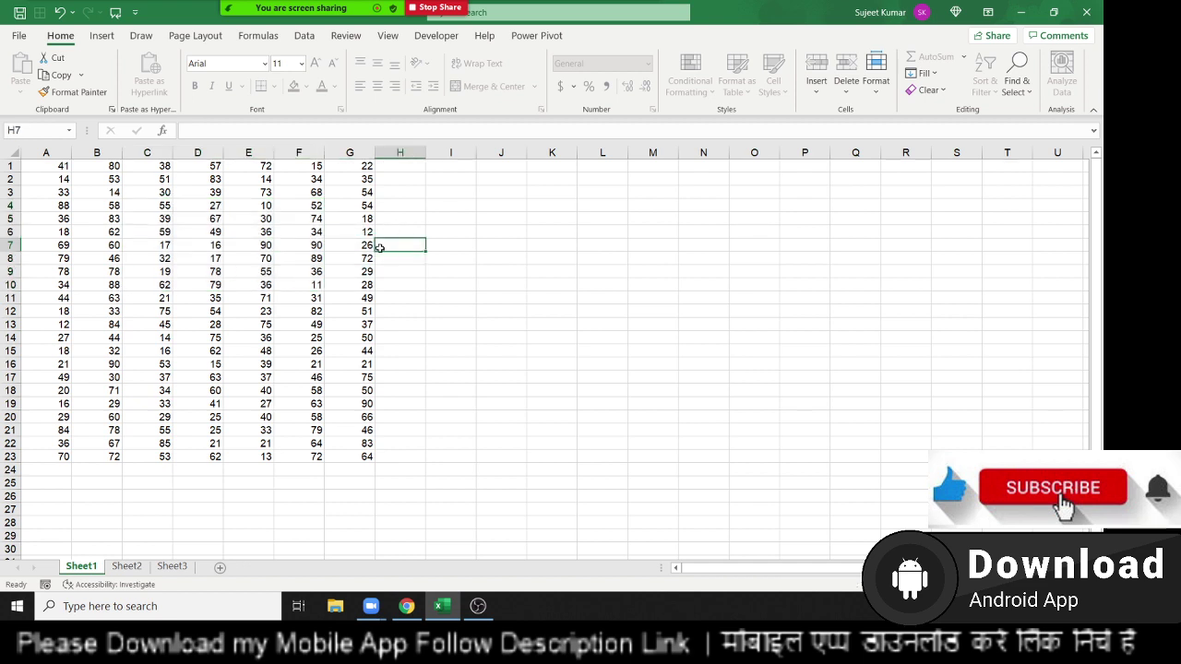
- Unprotect Sheet1 by entering its sheet password
right_click(74, 567)
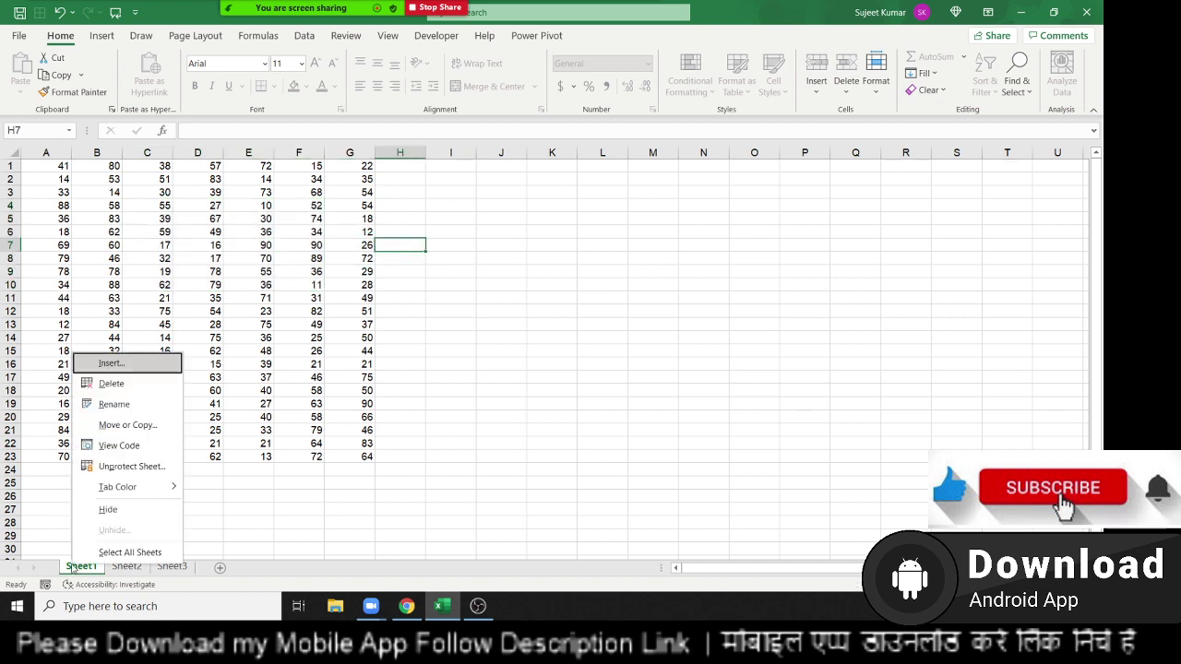
left_click(112, 467)
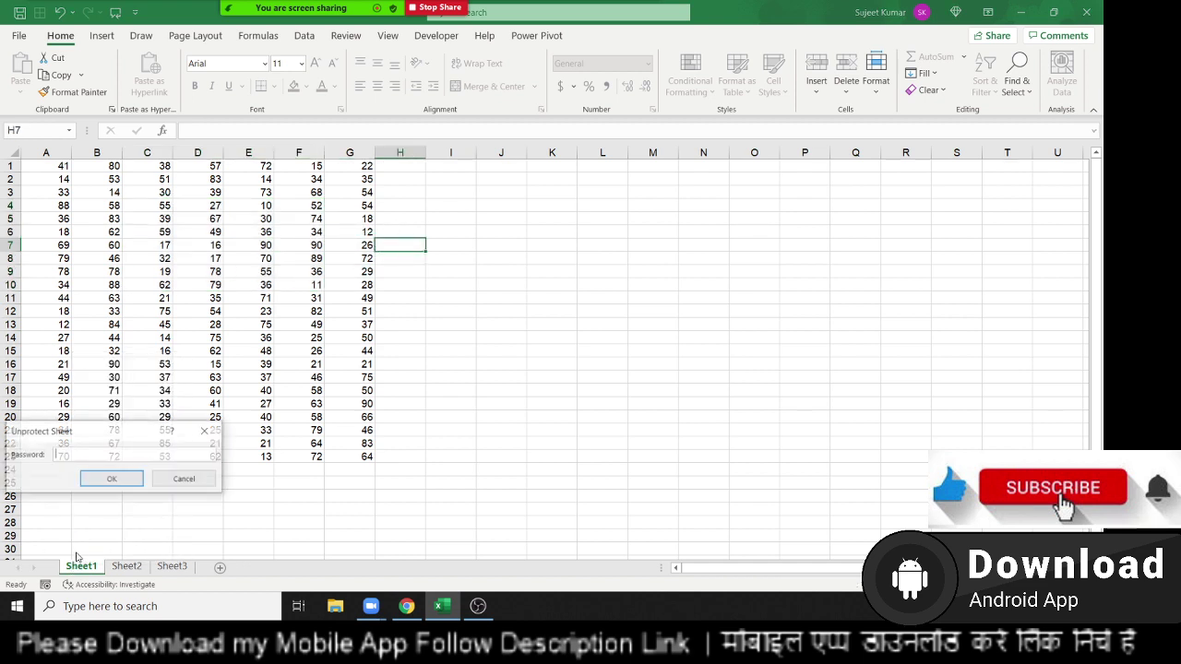
key("Return")
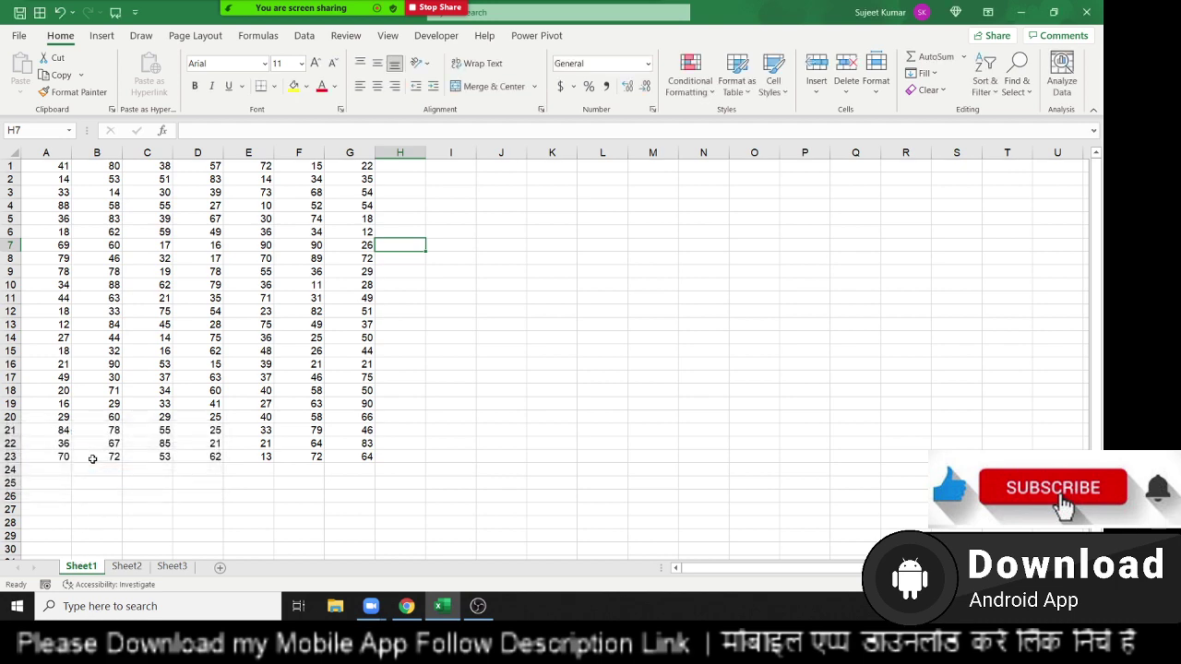
right_click(92, 456)
right_click(66, 569)
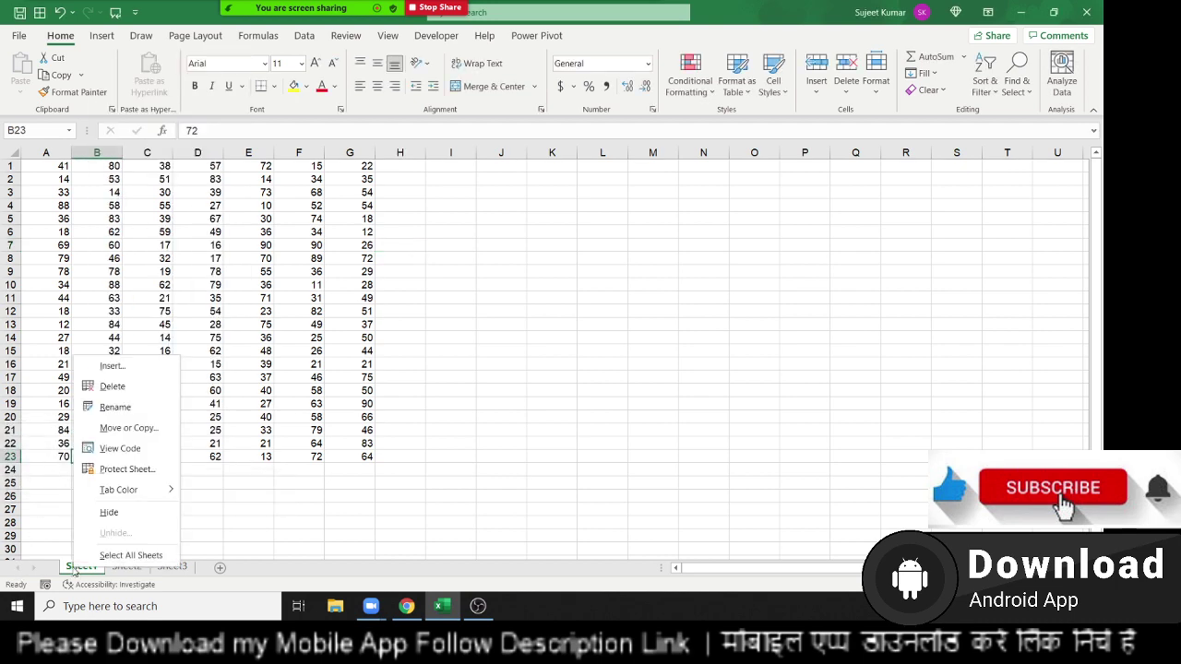
- In Protect Sheet for Sheet1, toggle Format columns and reset the Format cells permission
left_click(114, 474)
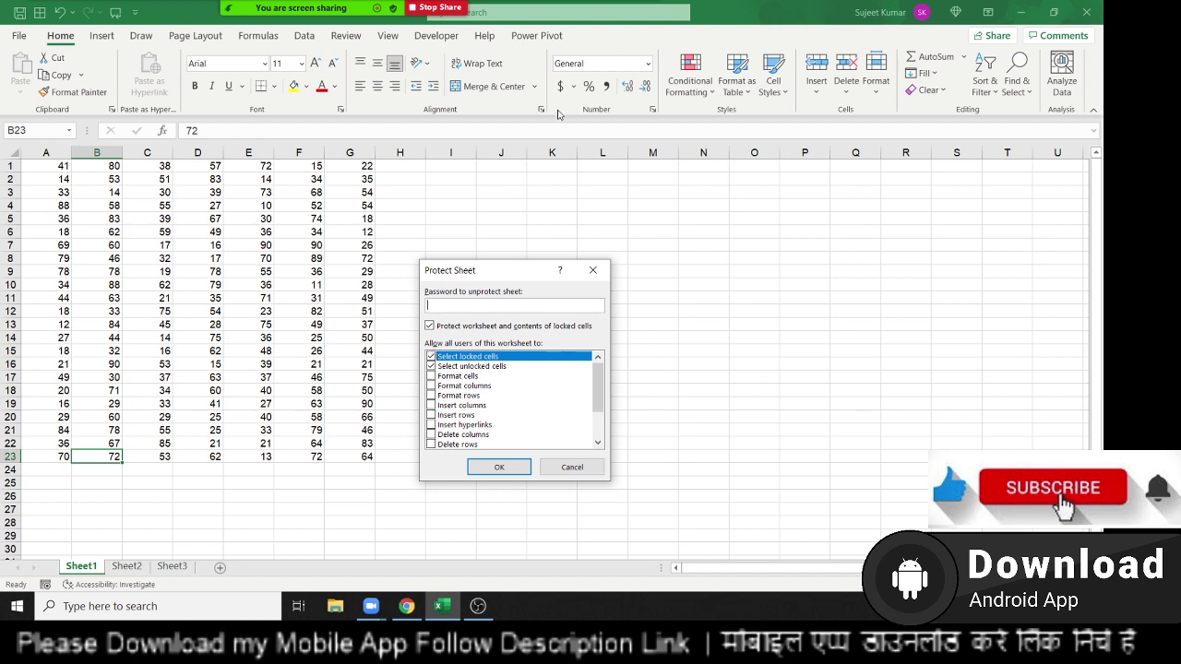
left_click(431, 377)
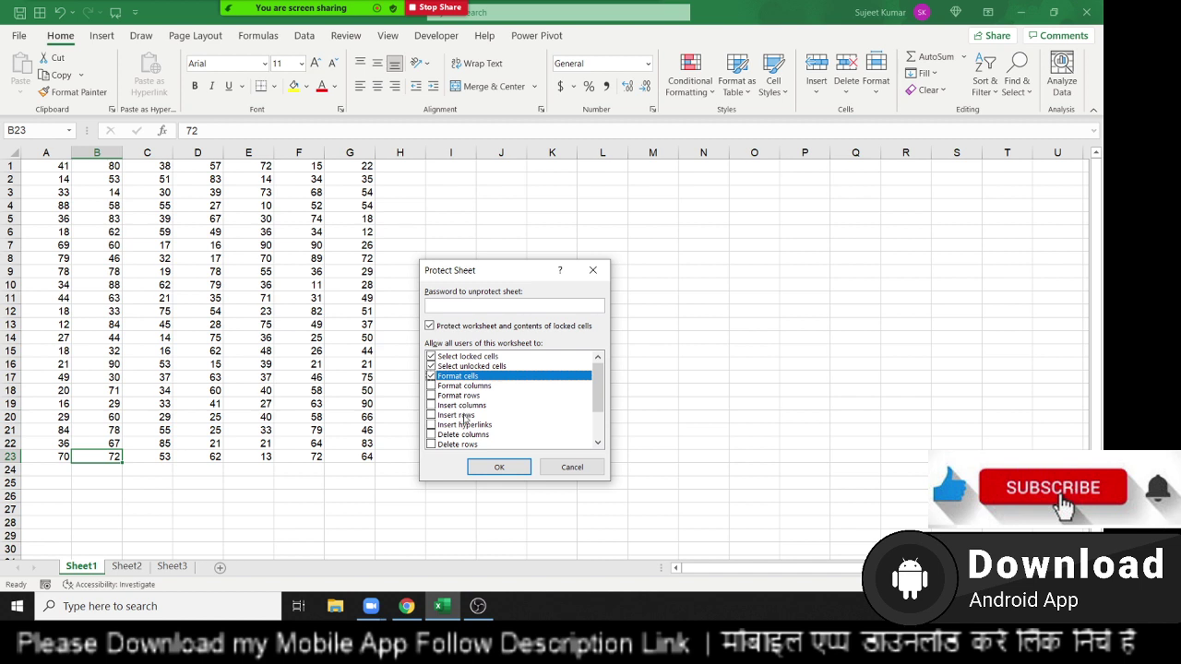
scroll(465, 417, "down", 1)
scroll(464, 417, "down", 1)
scroll(464, 417, "up", 2)
left_click(431, 386)
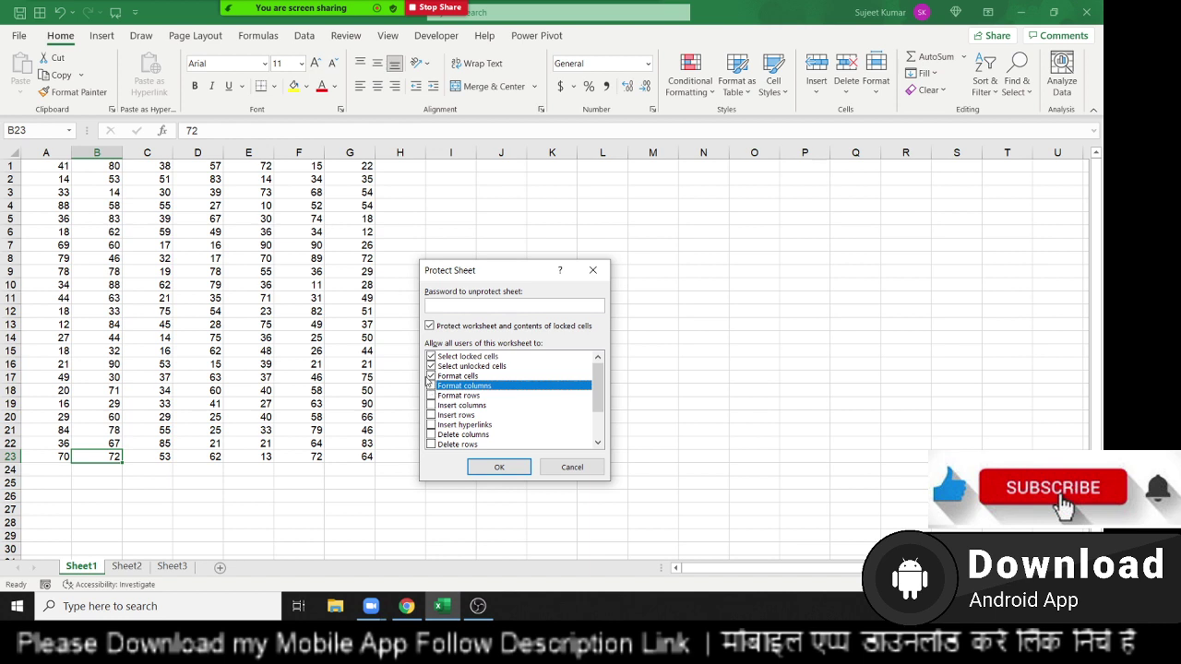
left_click(431, 377)
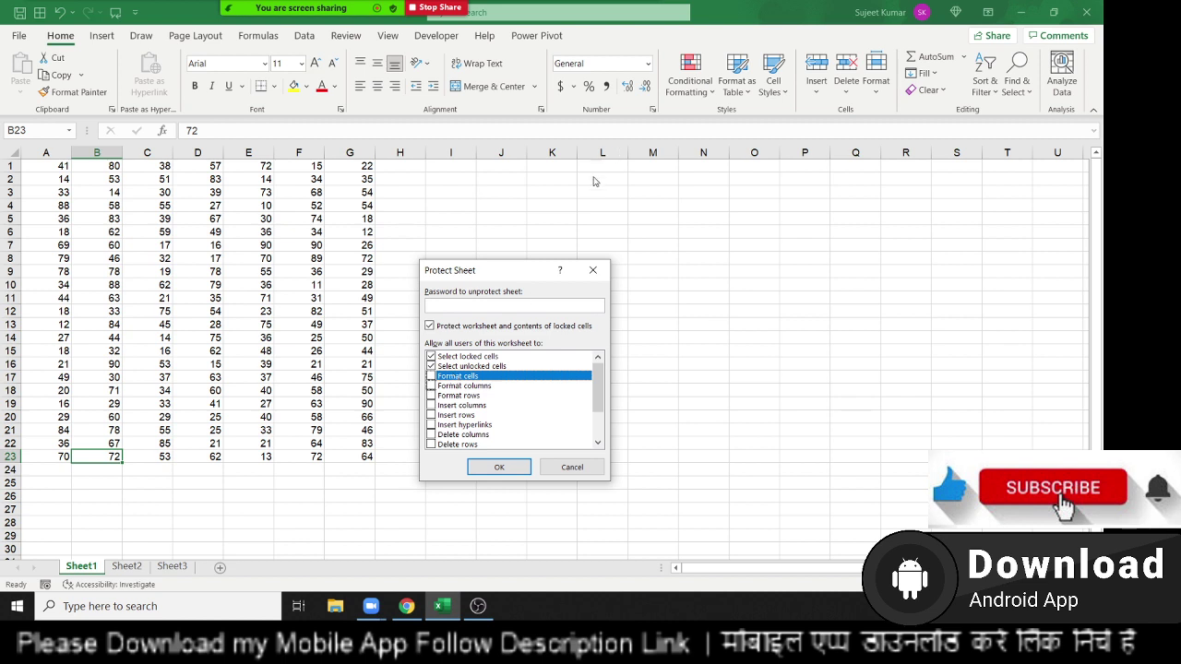
- Disallow selecting locked and unlocked cells and apply protection with no password
scroll(472, 354, "down", 2)
scroll(469, 353, "up", 2)
scroll(469, 353, "down", 2)
scroll(468, 353, "up", 1)
scroll(468, 353, "up", 1)
left_click(430, 366)
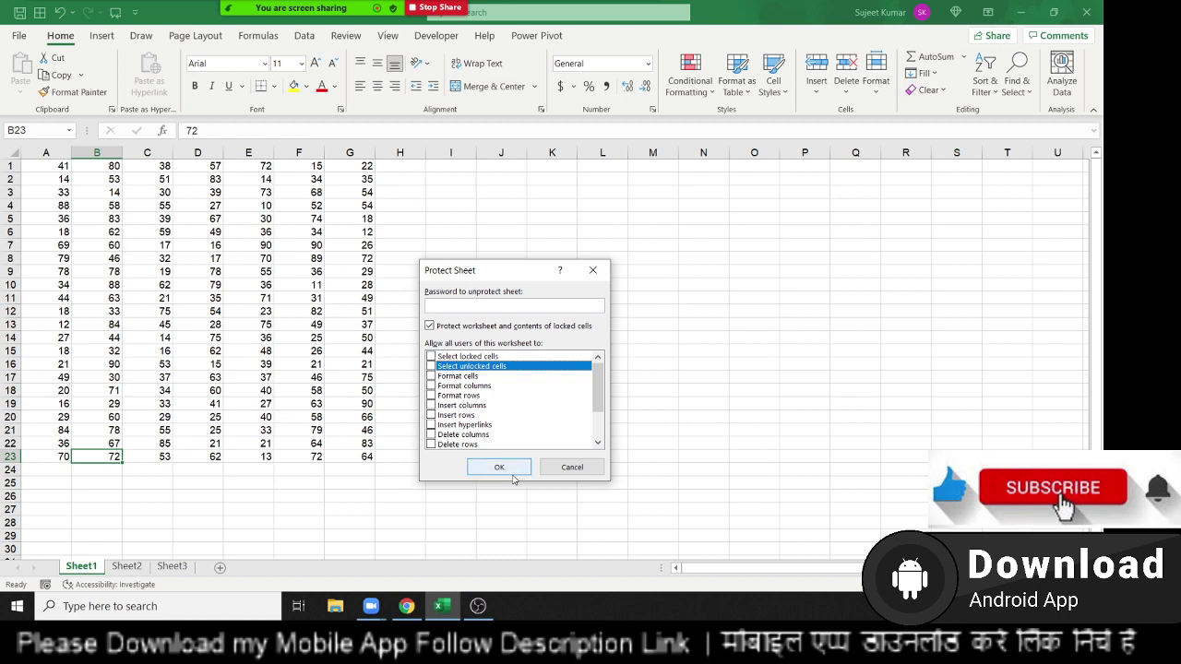
left_click(500, 468)
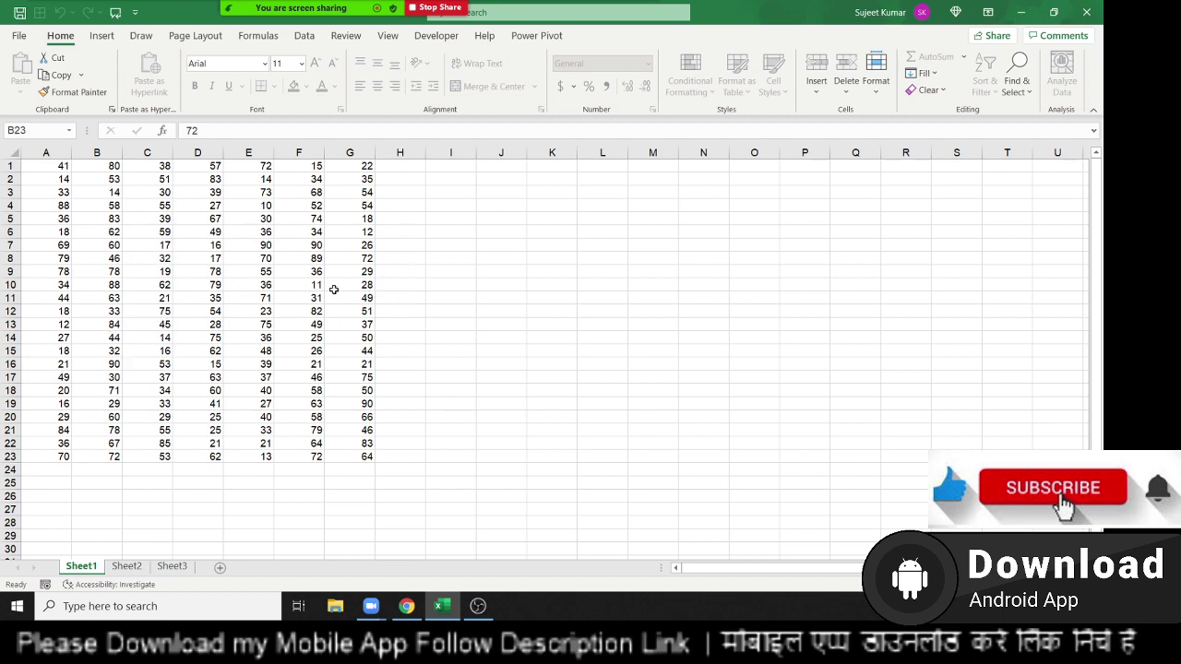
key("ctrl+c")
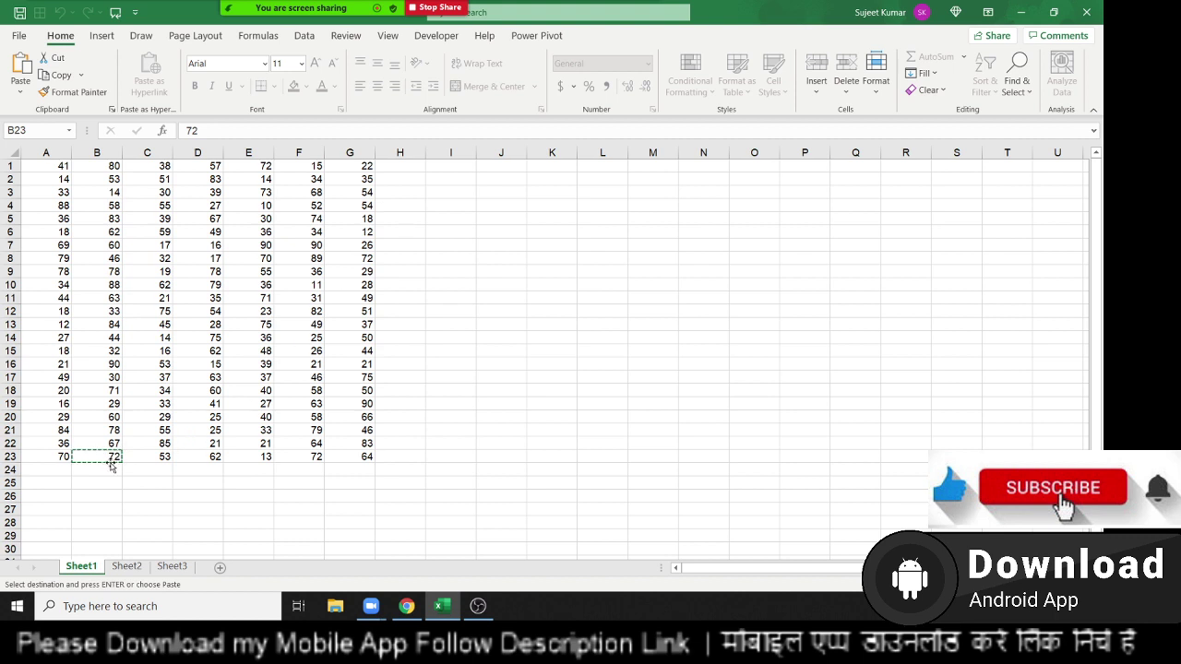
key("Escape")
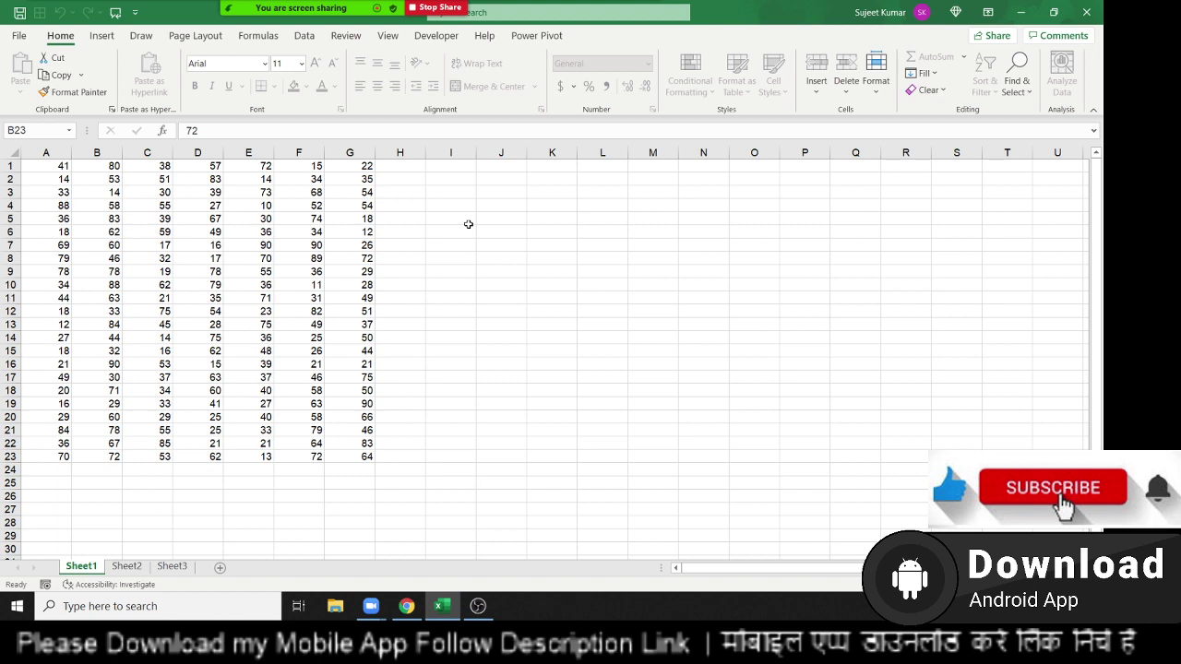
- Clear all numbers from range B6:H24 on Sheet2
left_click(114, 570)
left_click(134, 266)
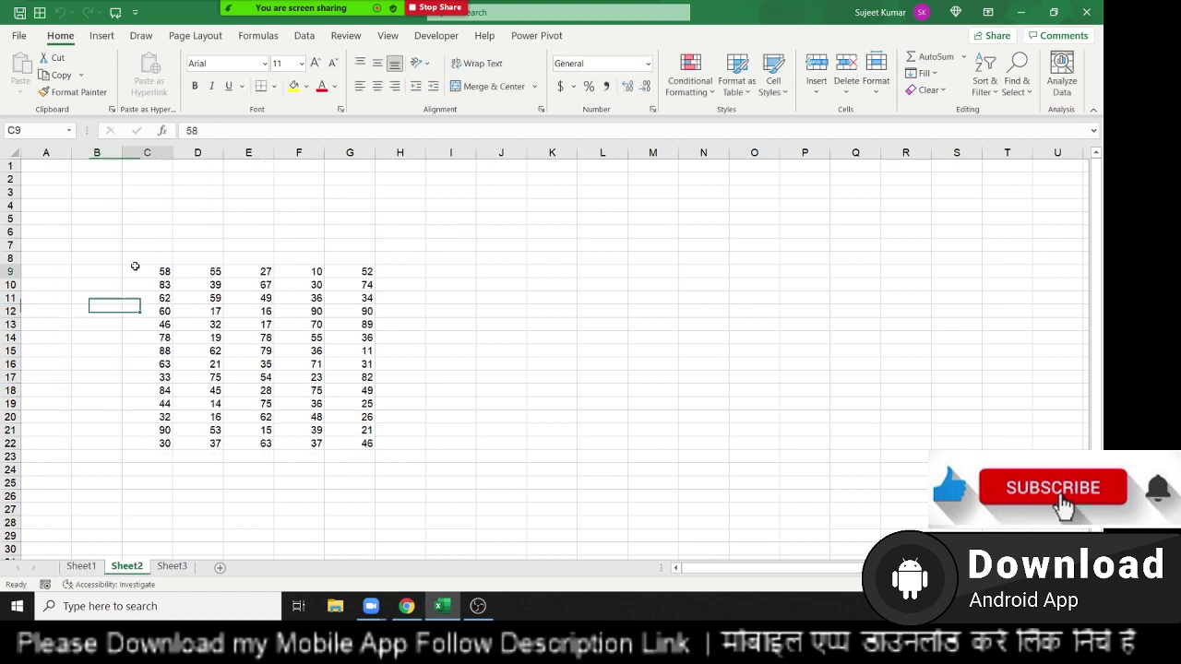
left_click(81, 567, "ctrl")
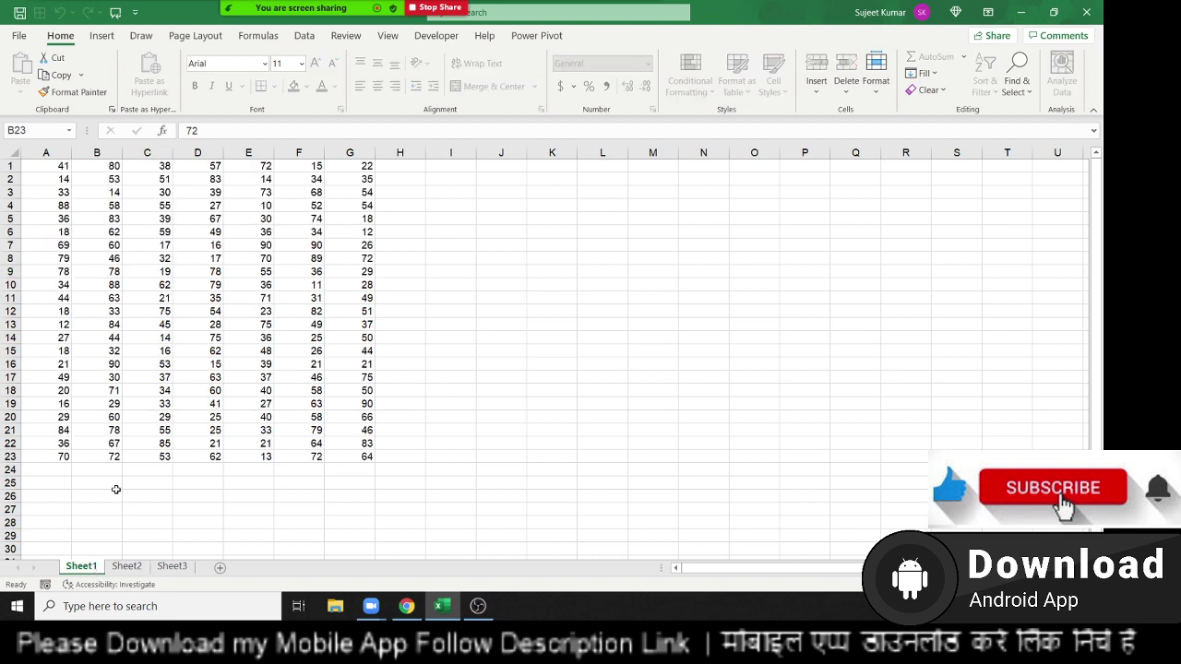
left_click(126, 567)
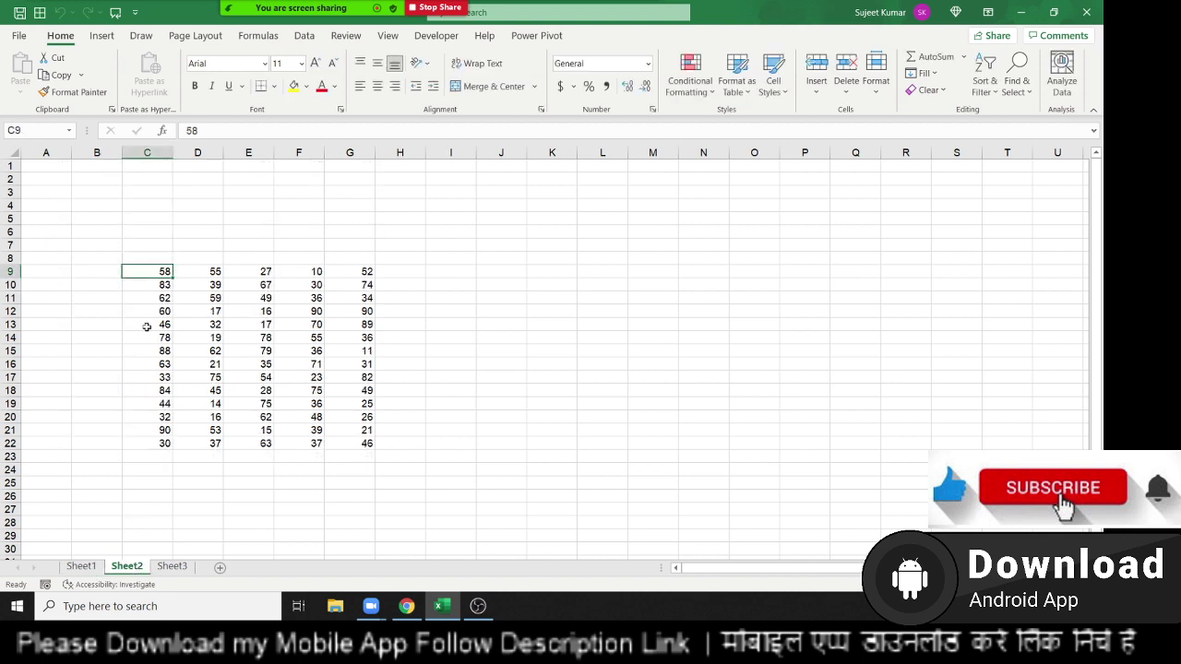
left_click(109, 237)
left_click_drag(109, 237, 396, 465)
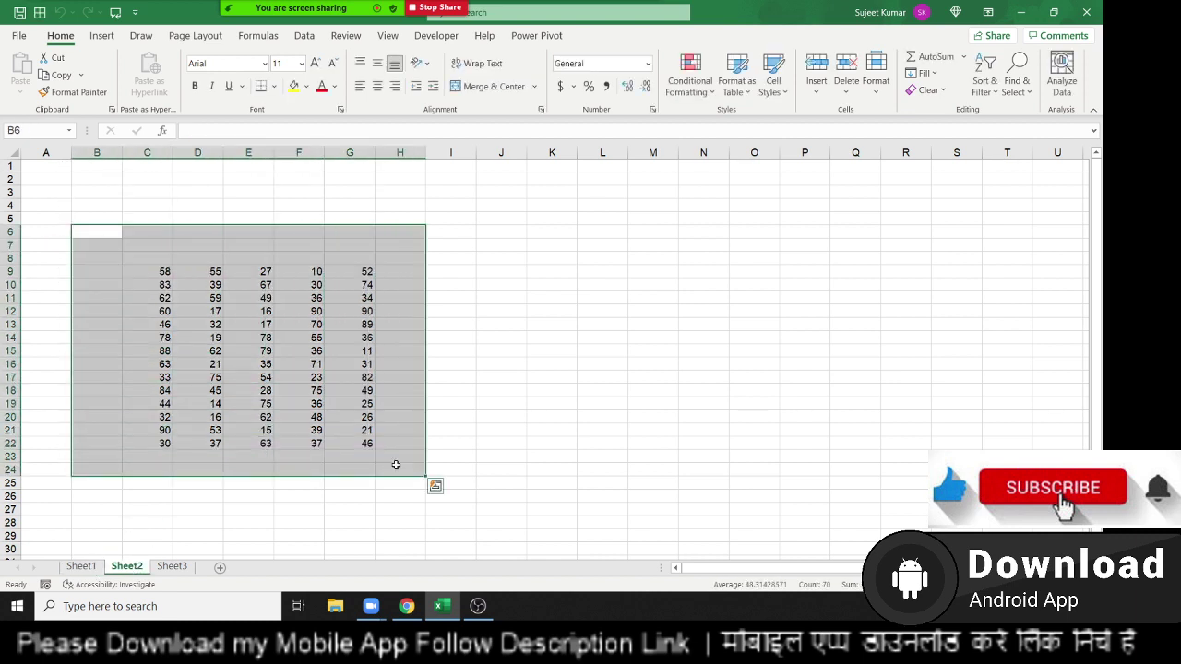
key("Delete")
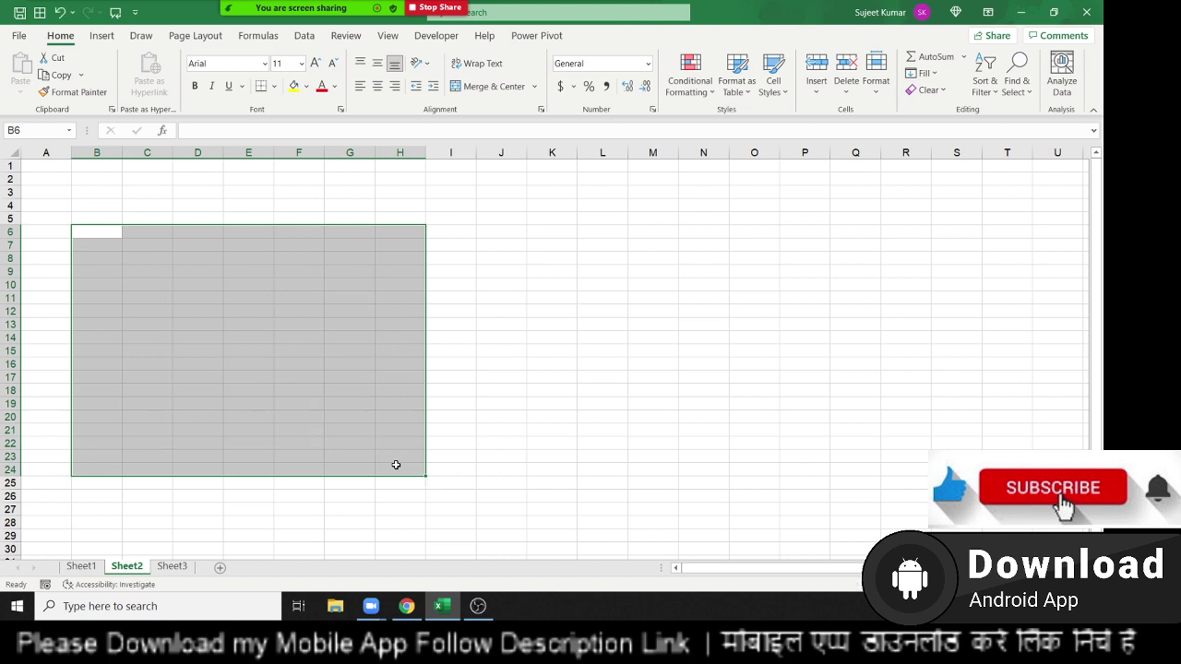
- Fill the block B7:F21 on Sheet2 with yellow
mouse_move(116, 245)
left_mouse_down()
mouse_move(313, 312)
mouse_move(316, 430)
left_mouse_up()
left_click(294, 87)
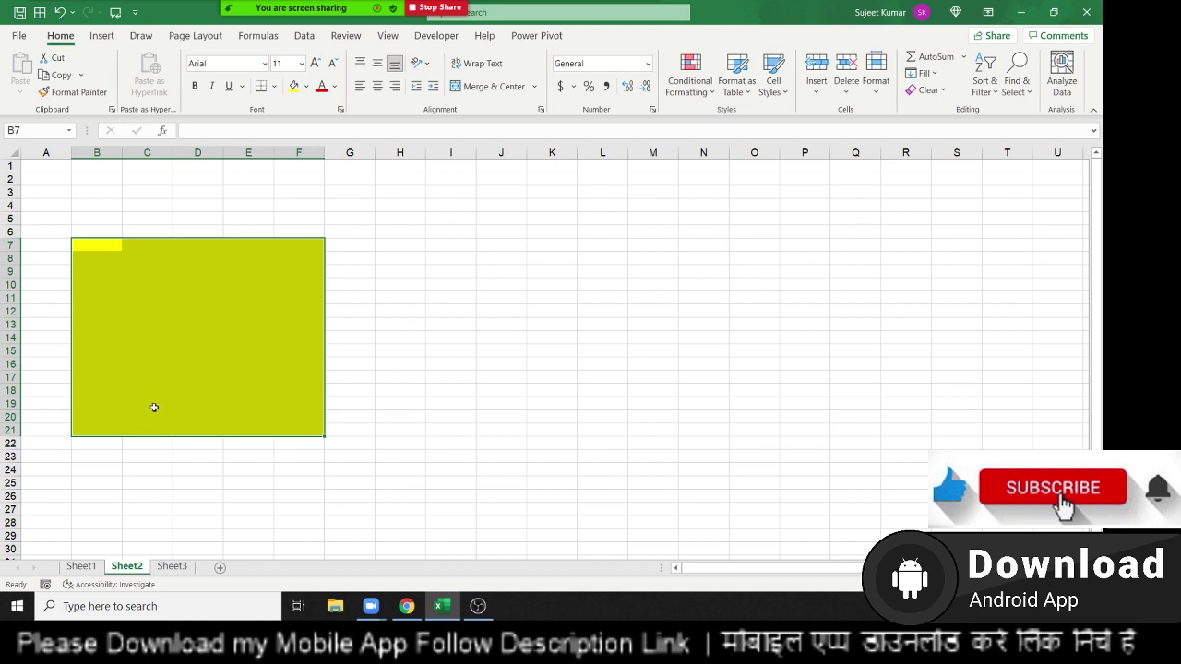
left_click(146, 517)
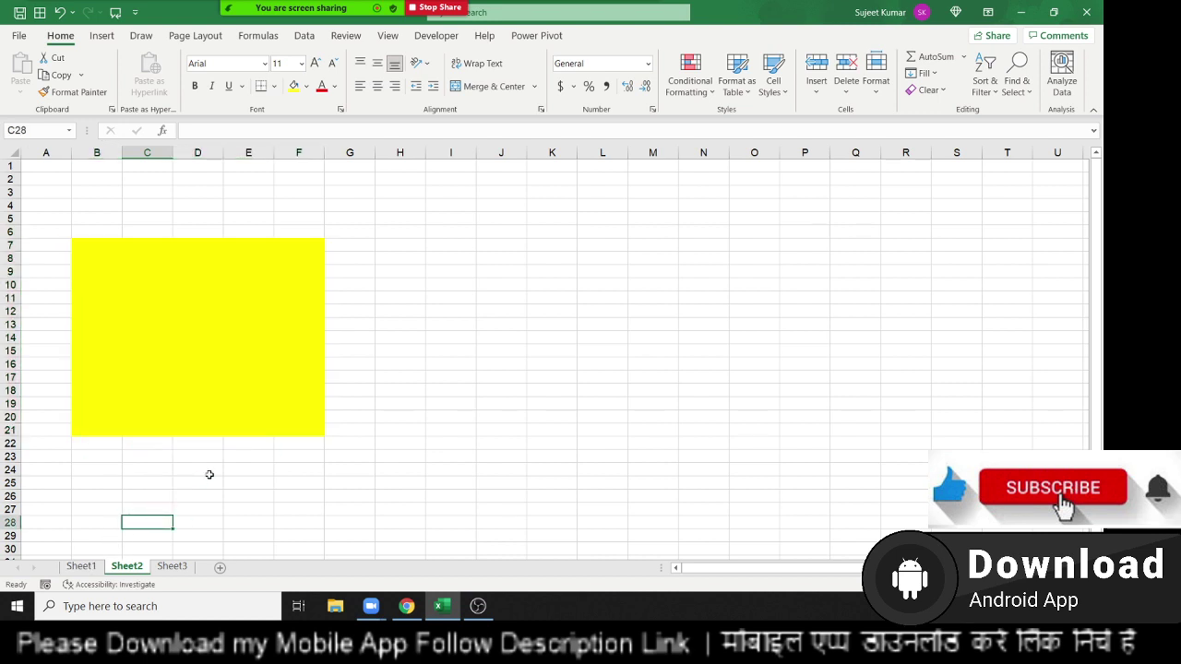
- Enter 125 in B8 on Sheet2, and start then cancel entering 25 in G6
right_click(141, 570)
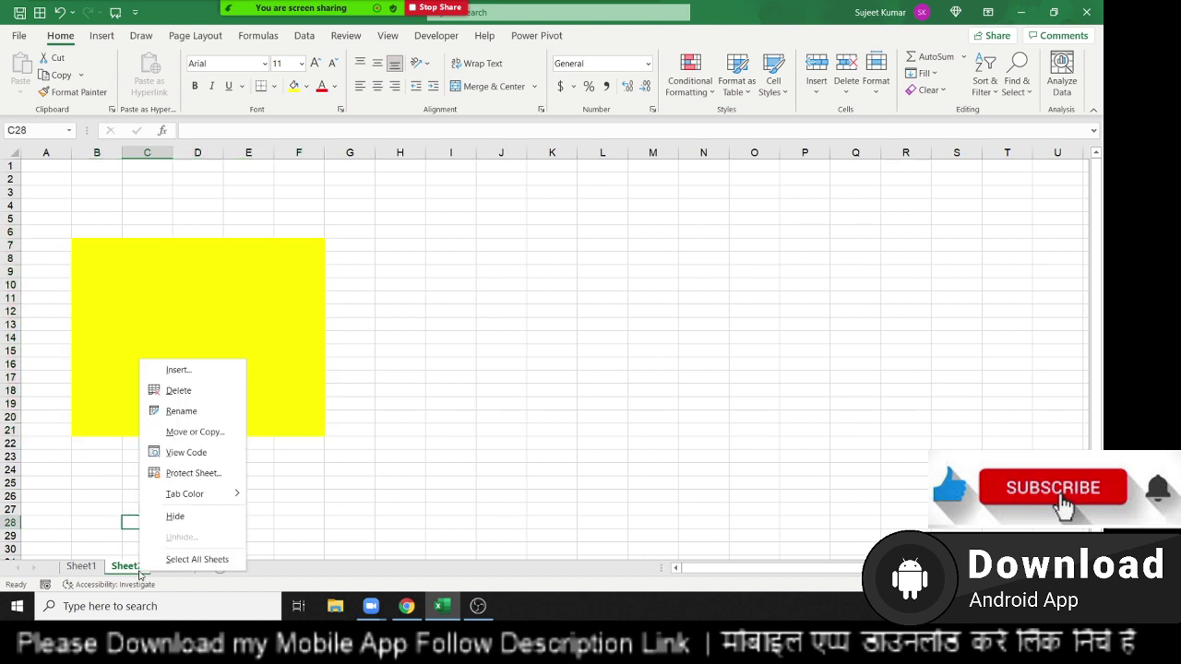
left_click(98, 350)
left_click(99, 263)
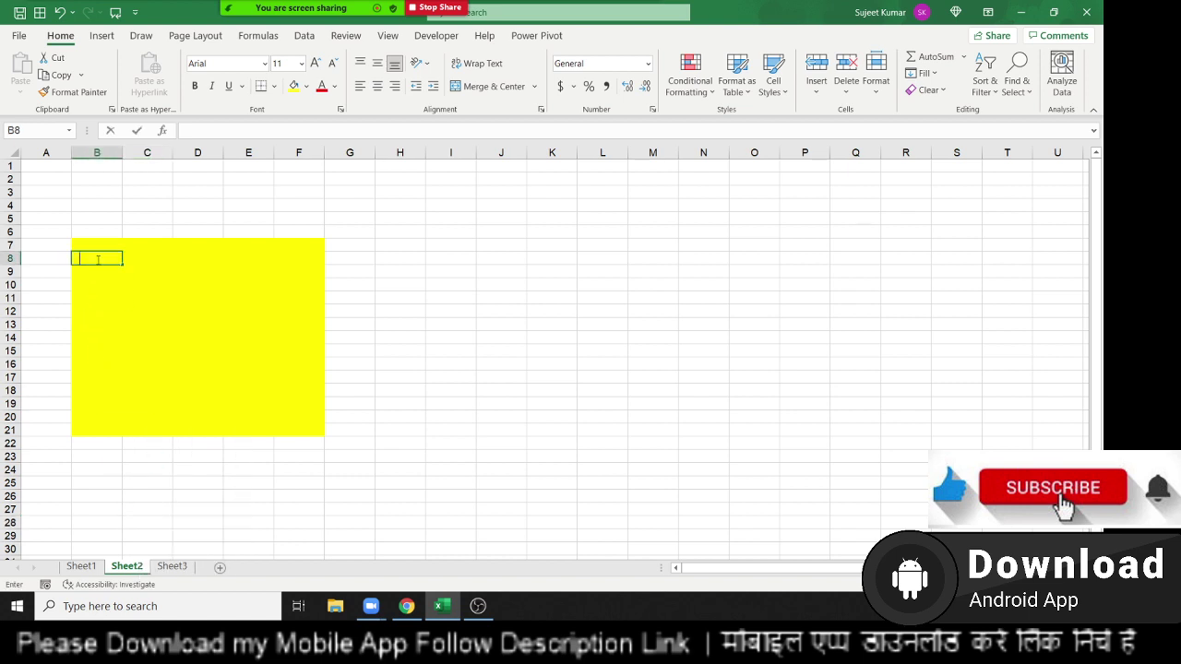
type("125")
left_click(222, 259)
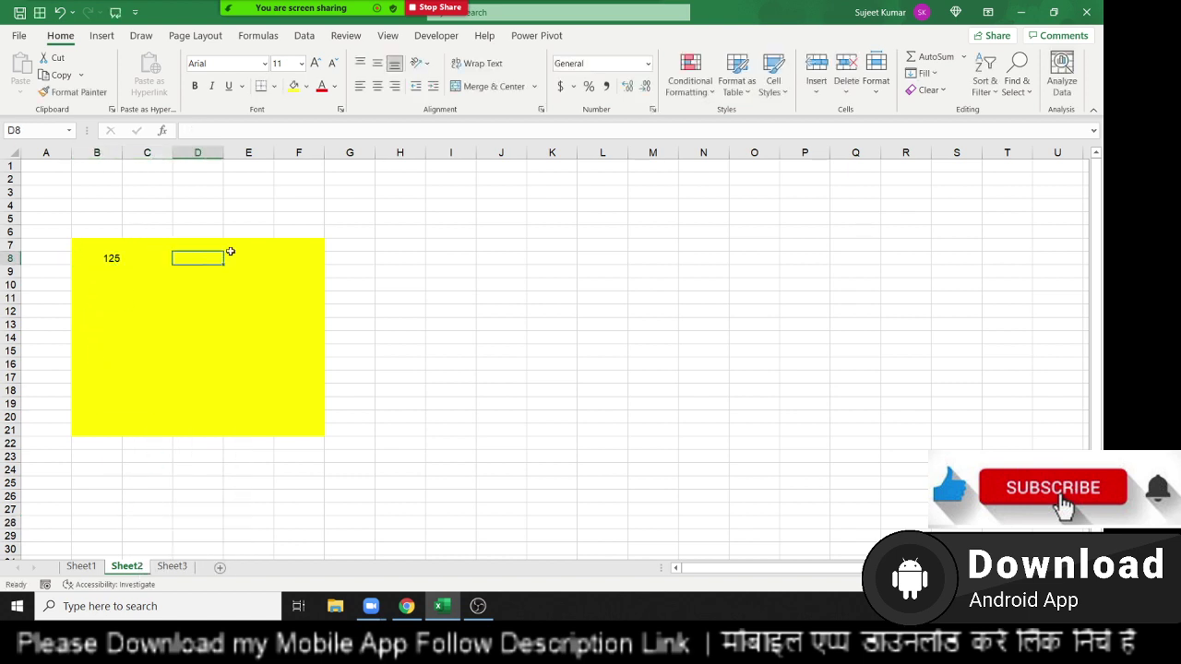
left_click(344, 228)
type("25")
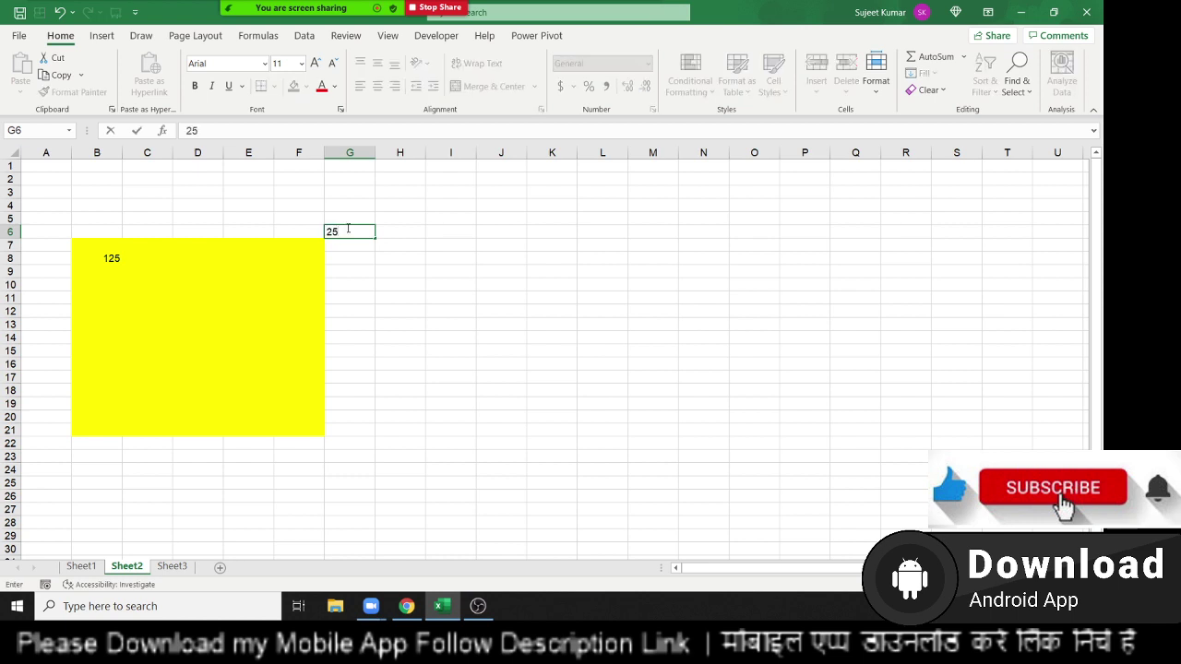
key("Escape")
key("Down")
key("Down")
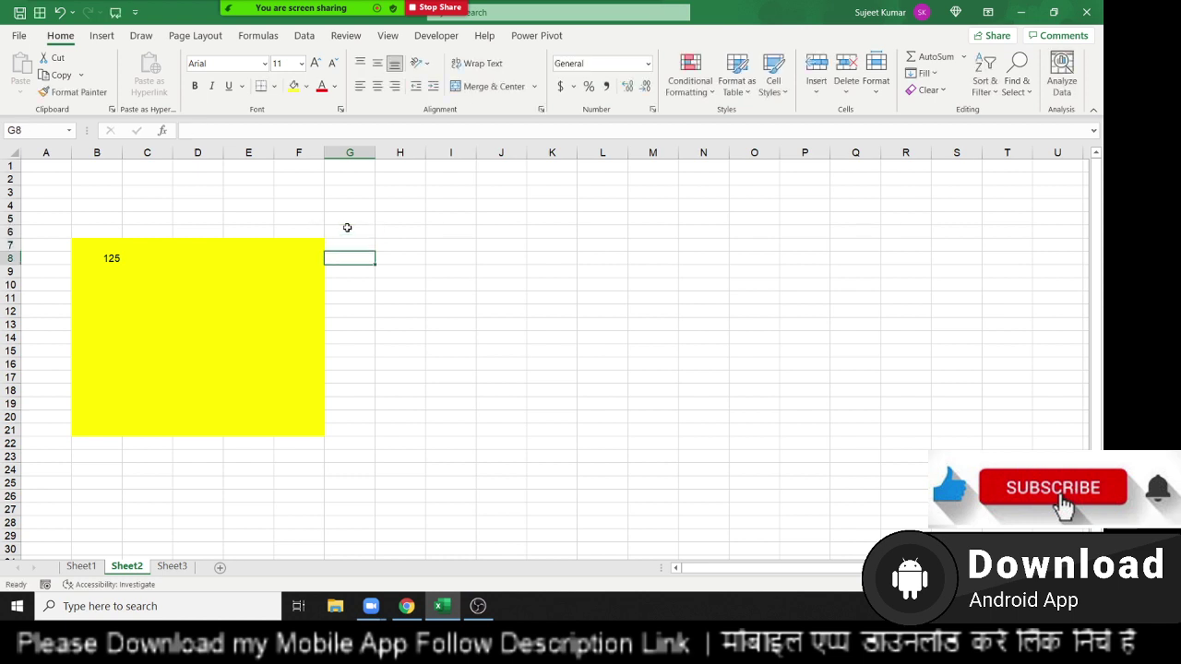
key("Left")
key("Left")
key("Left")
key("Left")
key("Left")
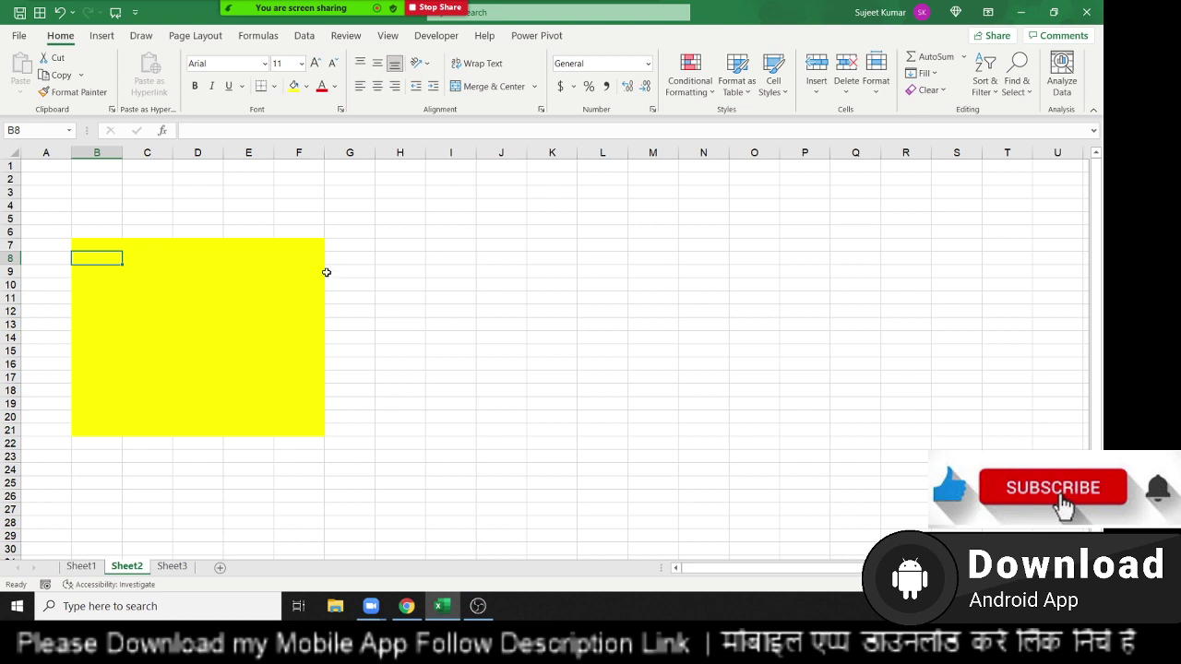
- Open Sheet2's Protect Sheet dialog and close it without applying protection
right_click(125, 567)
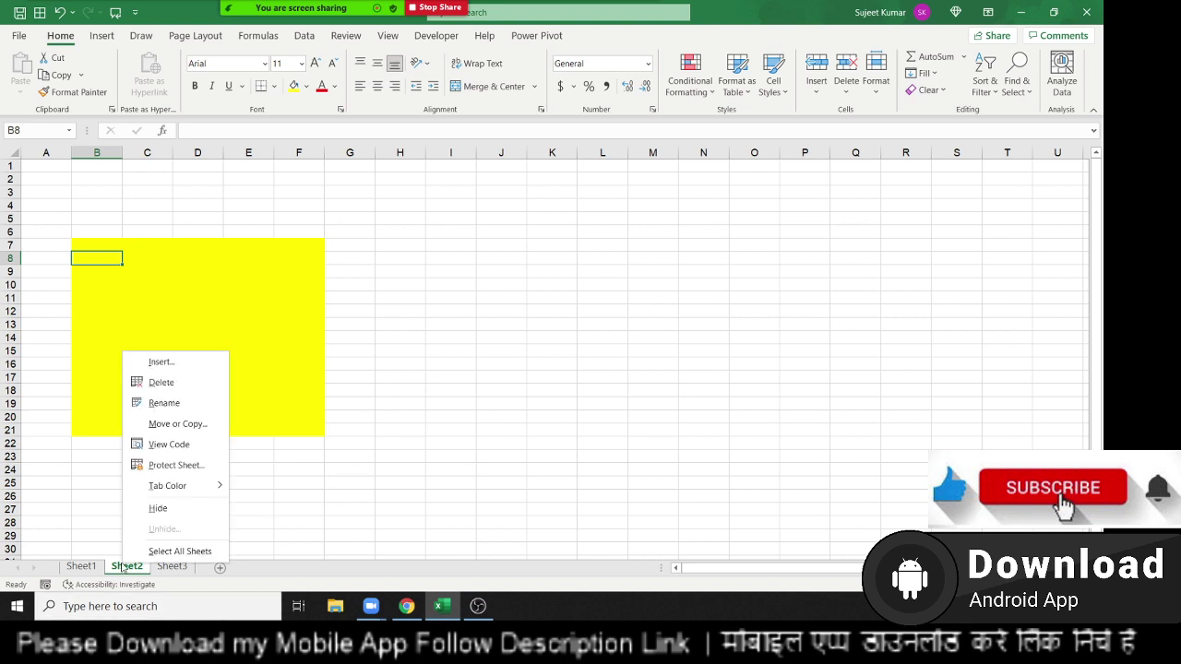
left_click(162, 467)
left_click_drag(148, 357, 529, 273)
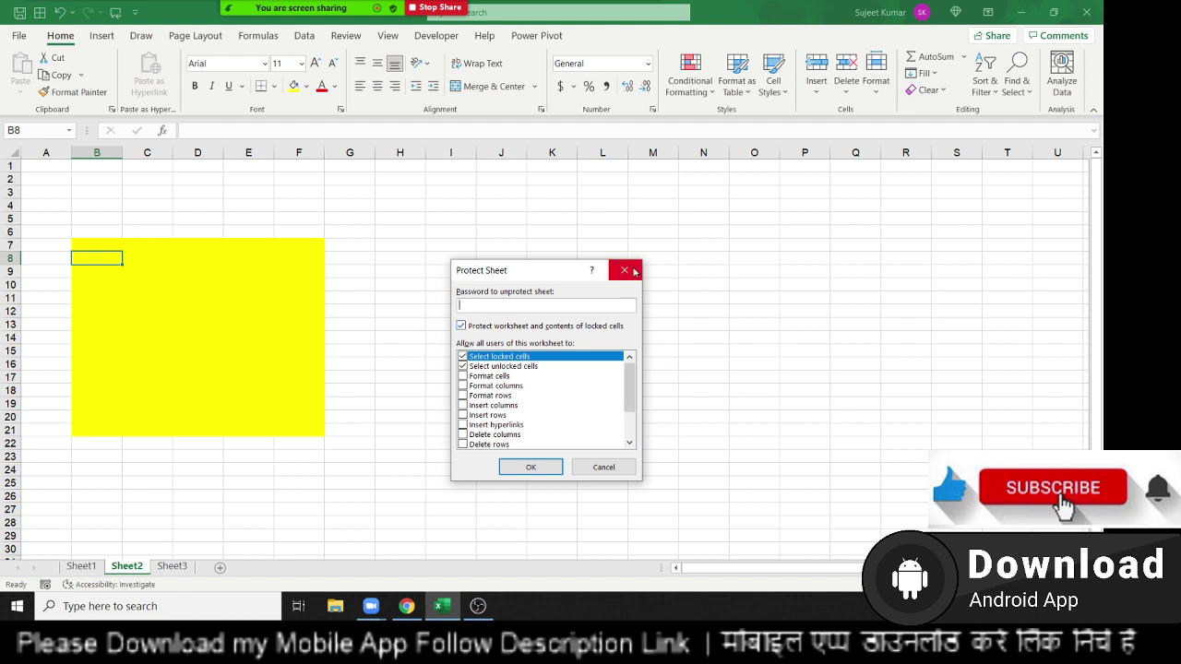
left_click(634, 272)
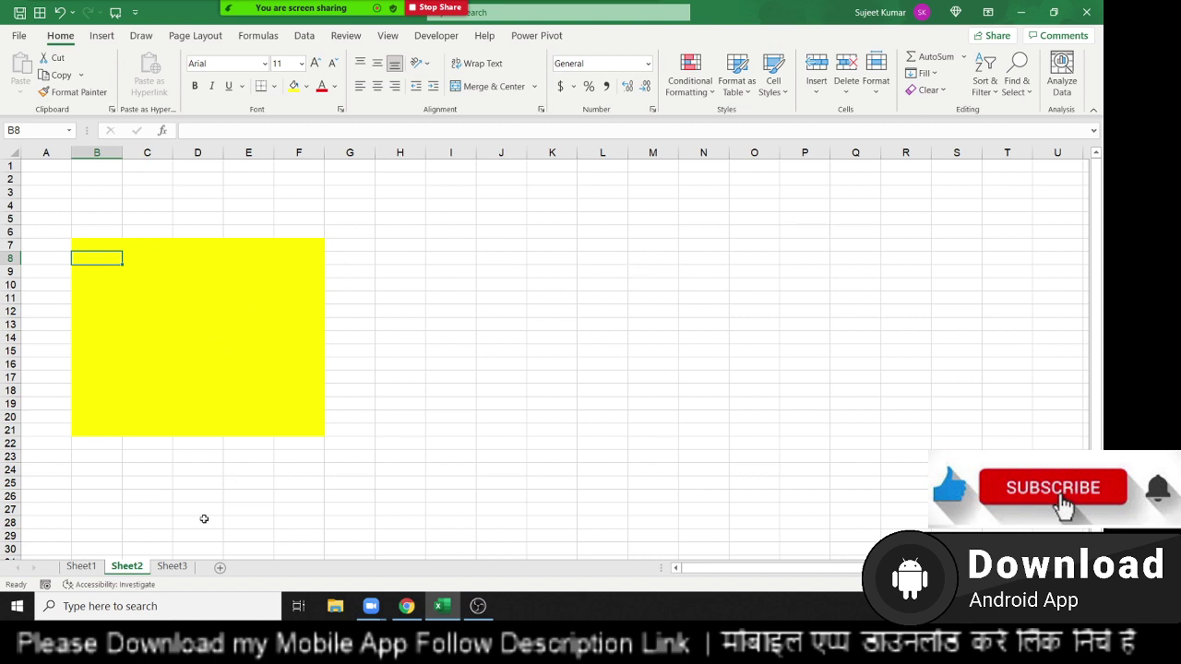
- Review cell B3's Protection settings in Format Cells and cancel without changes
right_click(84, 194)
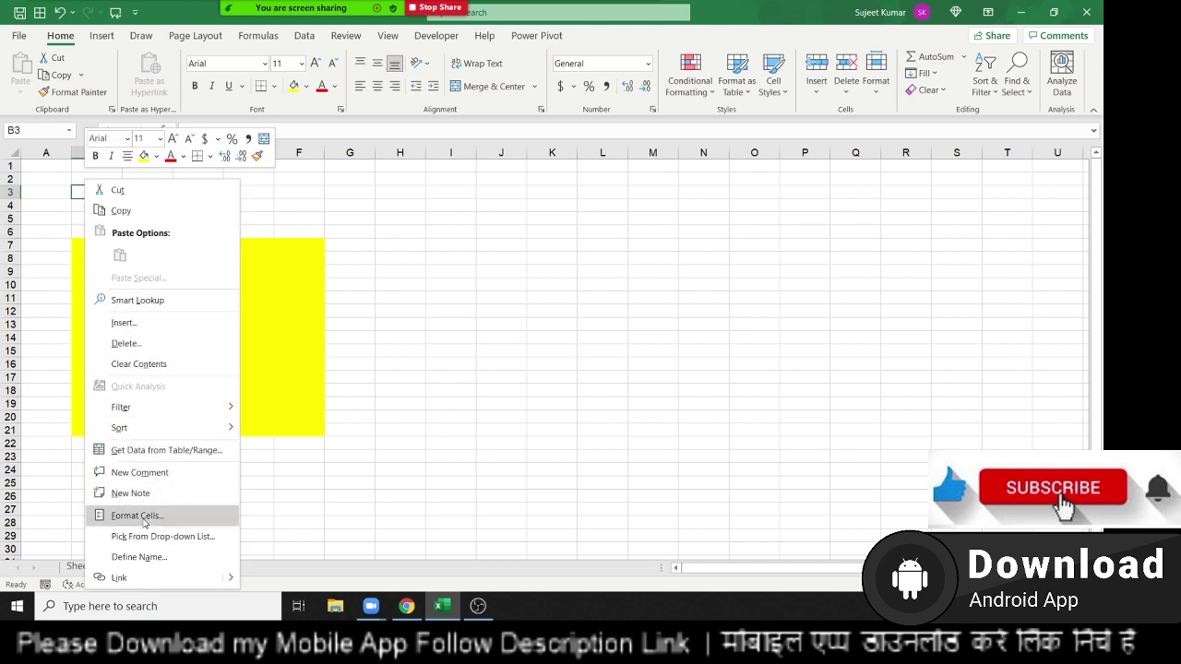
left_click(144, 522)
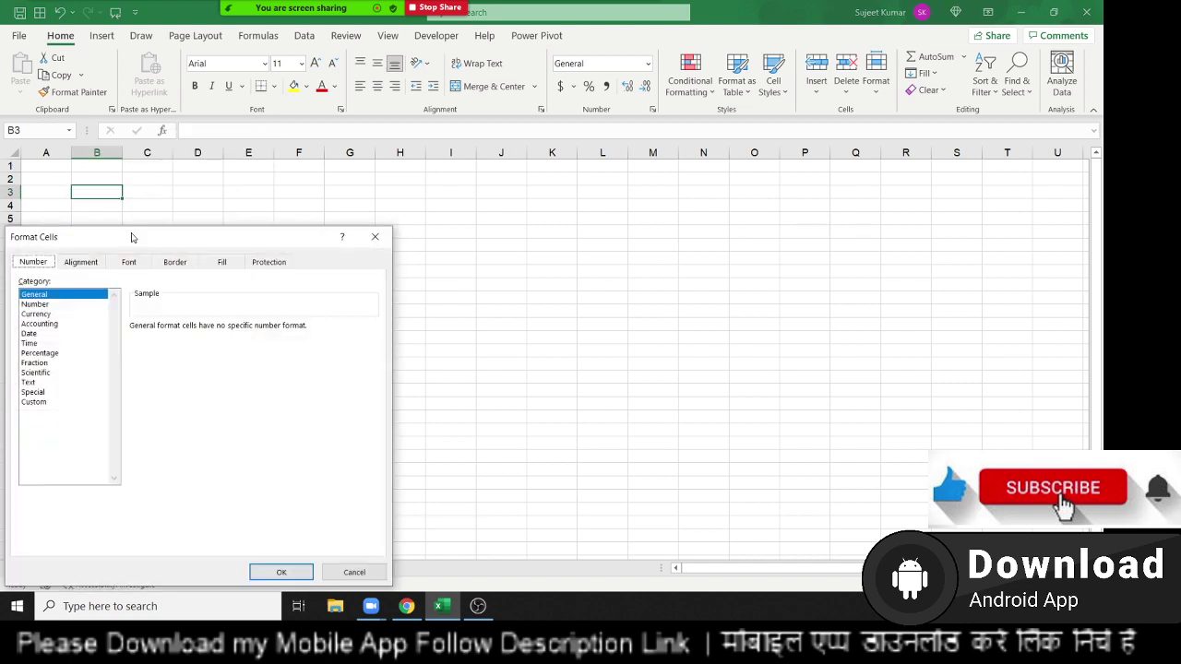
left_click_drag(131, 236, 503, 211)
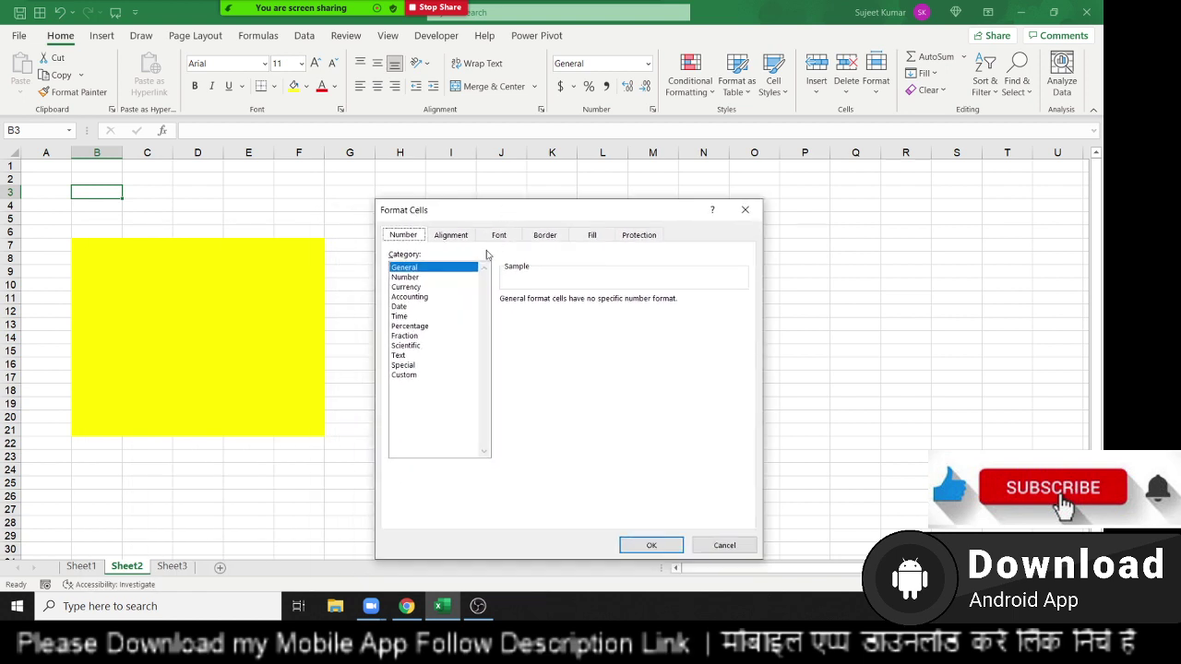
left_click(649, 238)
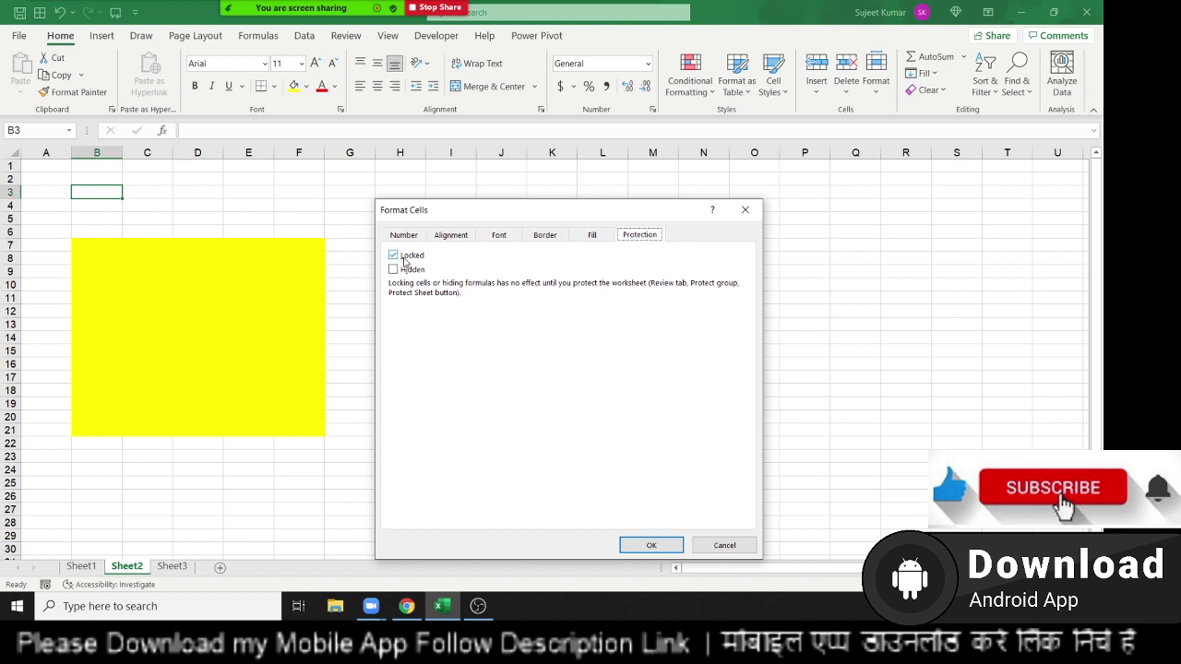
left_click(404, 260)
left_click(724, 546)
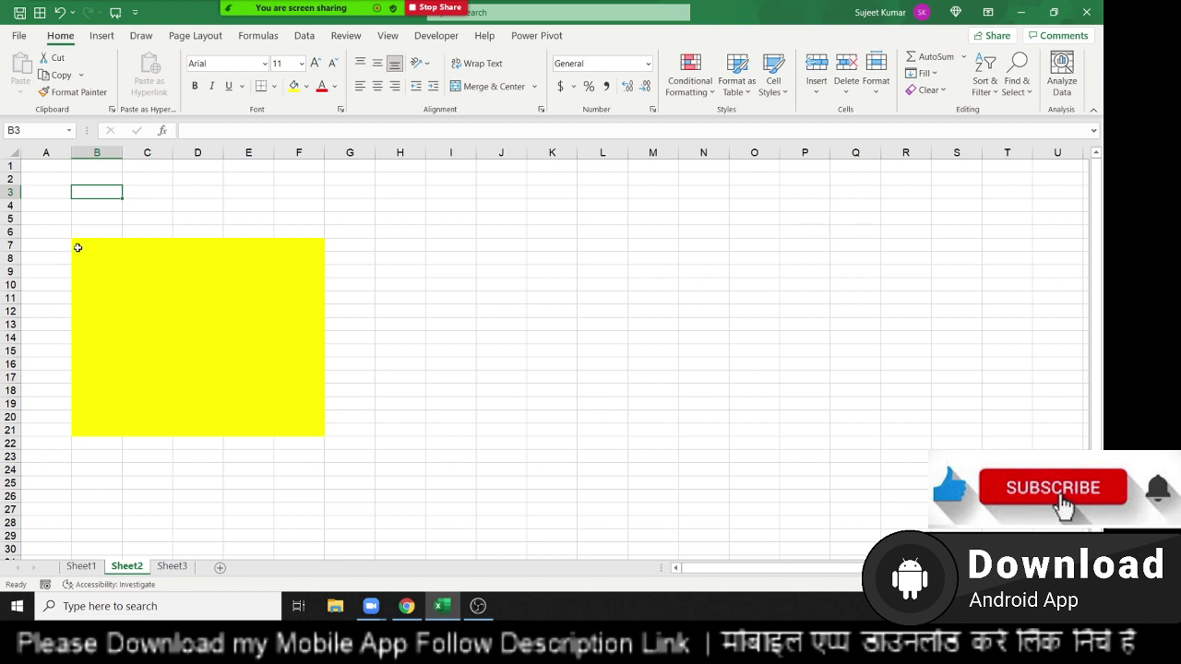
- Clear the Locked setting for the yellow block B7:F21 via Format Cells
left_click_drag(77, 247, 287, 433)
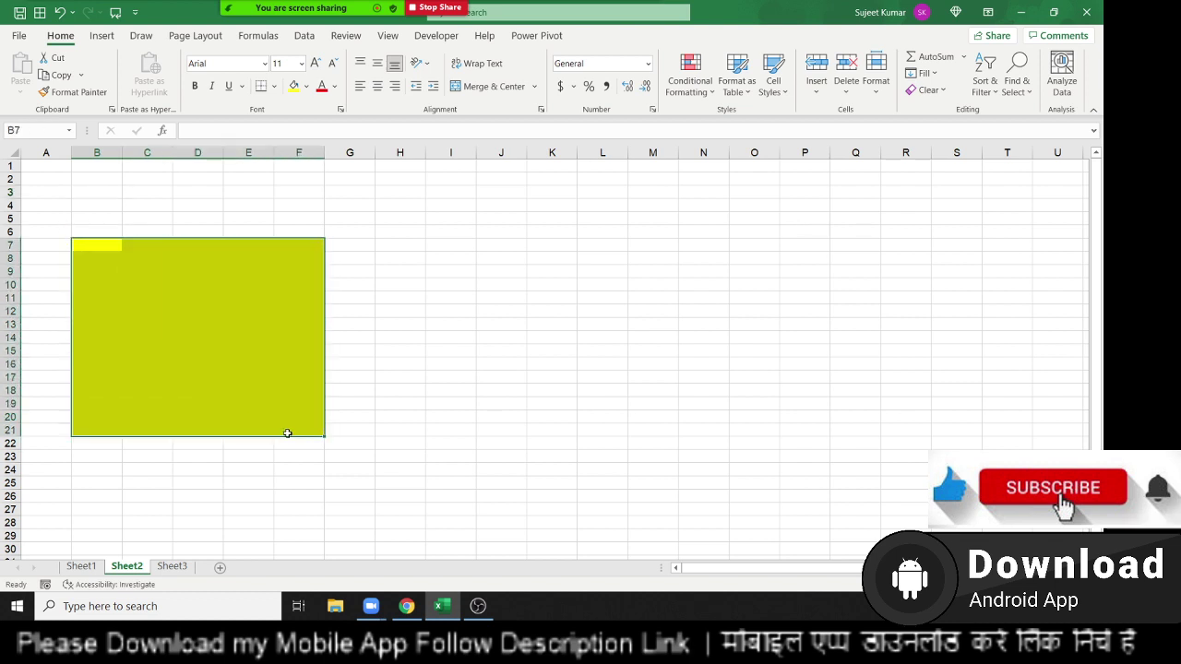
right_click(246, 385)
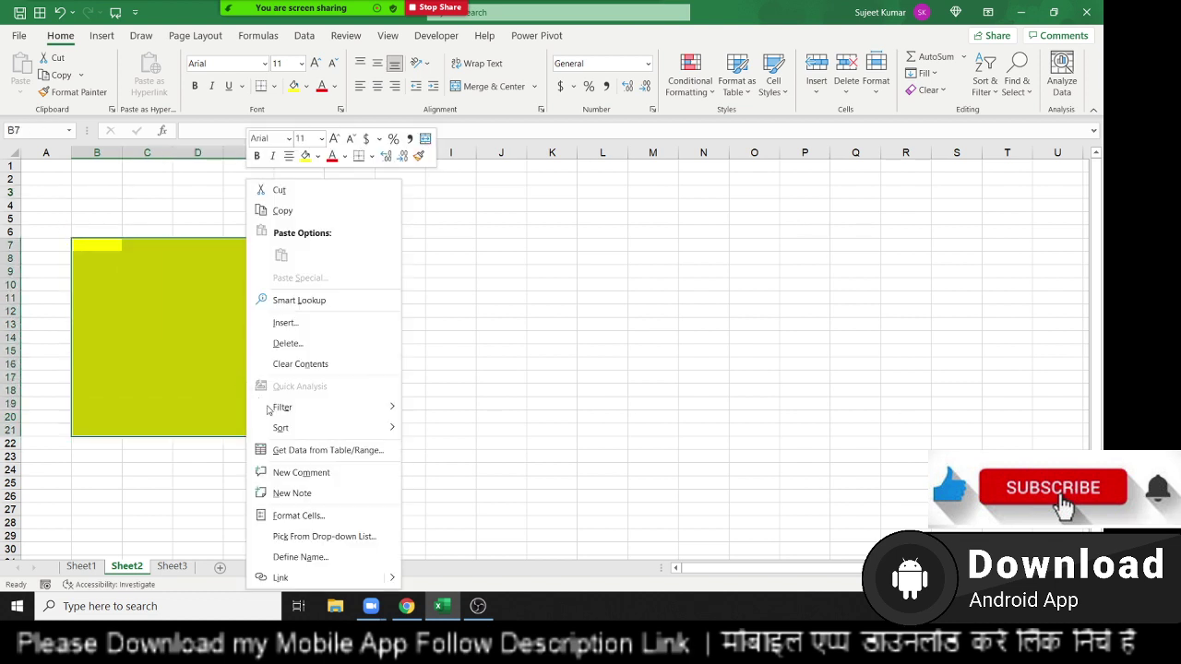
left_click(322, 517)
left_click(166, 284)
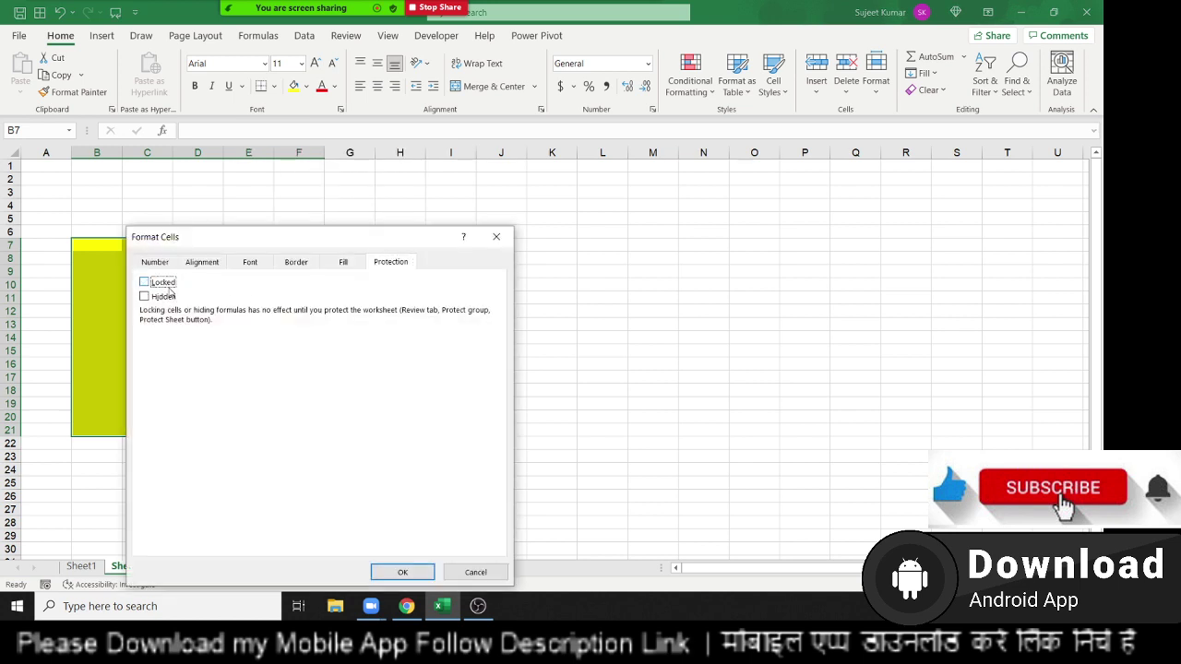
left_click(399, 576)
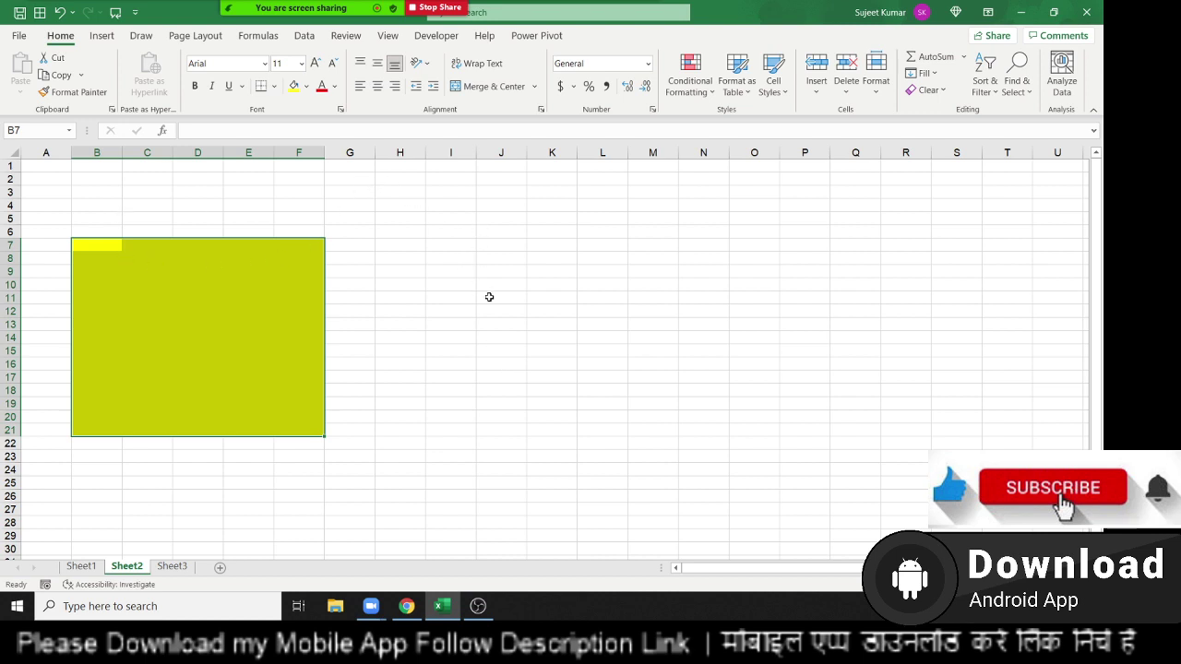
- Protect Sheet2 with the default protection settings
left_click(131, 444)
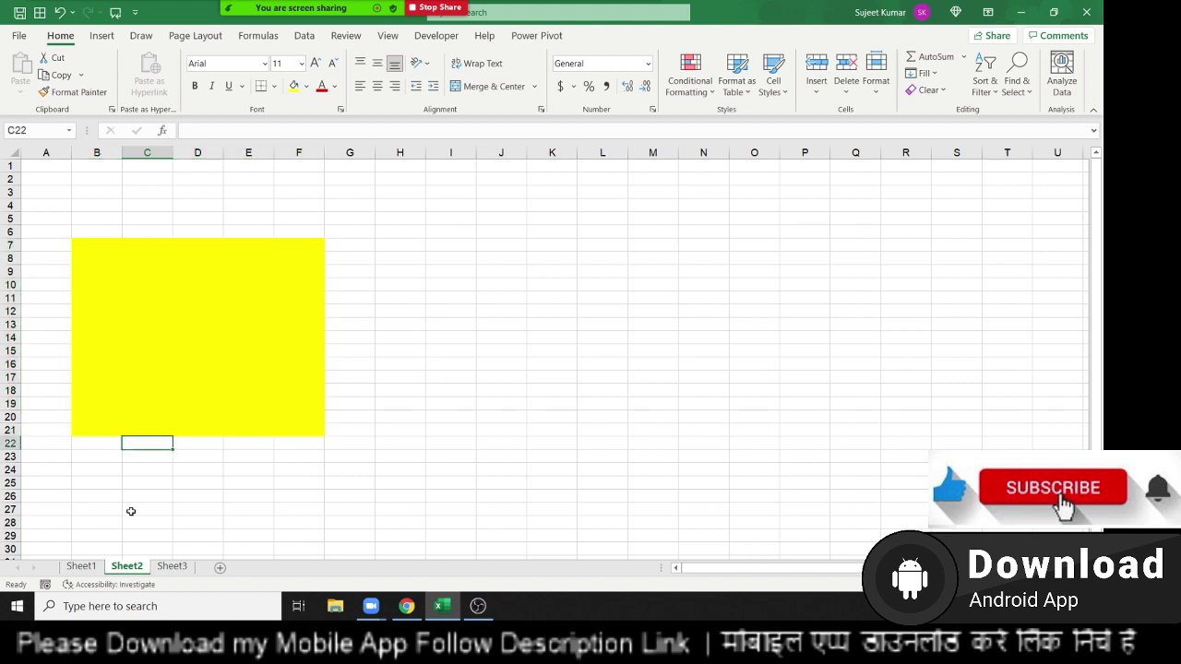
right_click(132, 574)
left_click(184, 474)
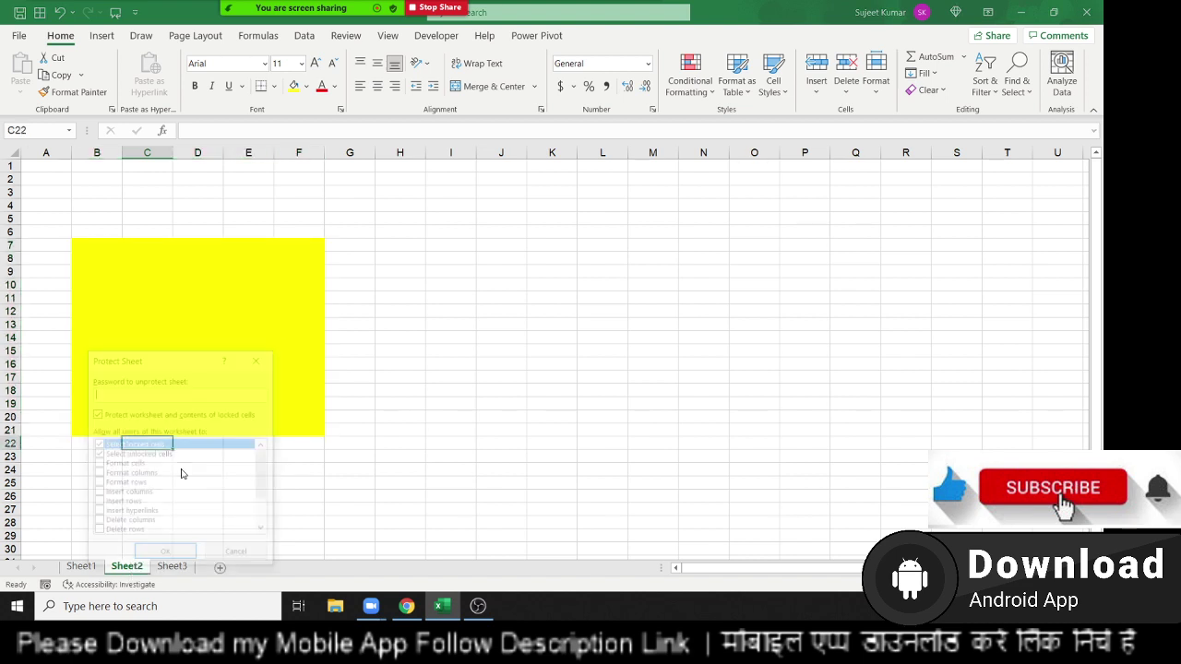
left_click_drag(179, 371, 512, 312)
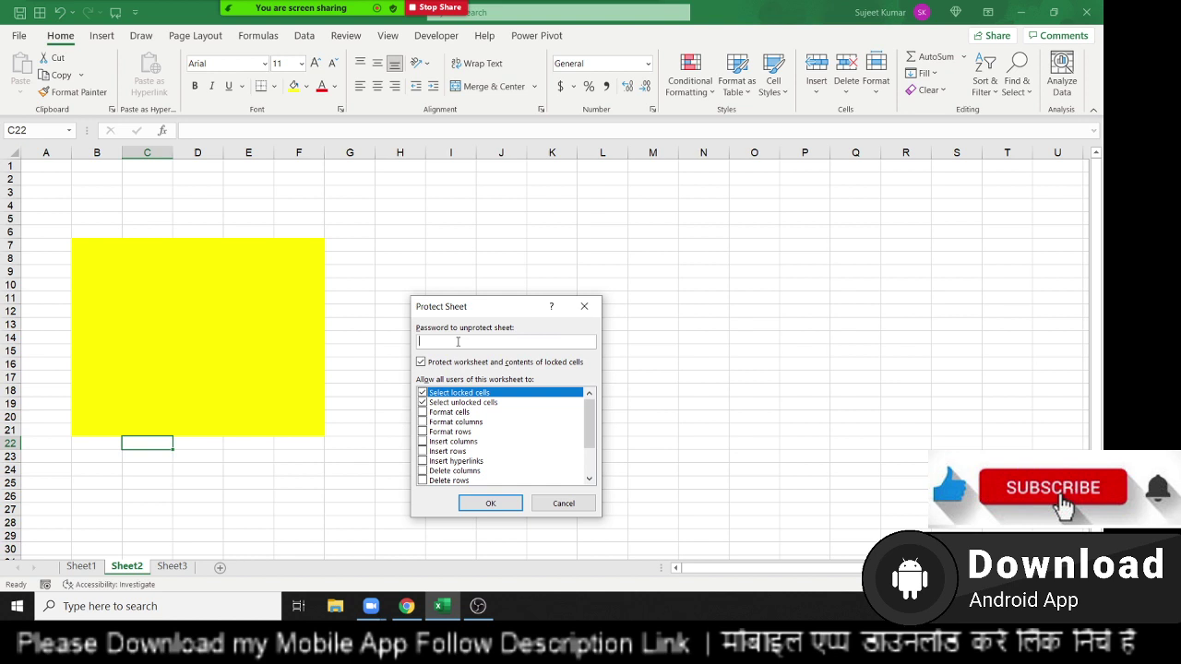
left_click(490, 503)
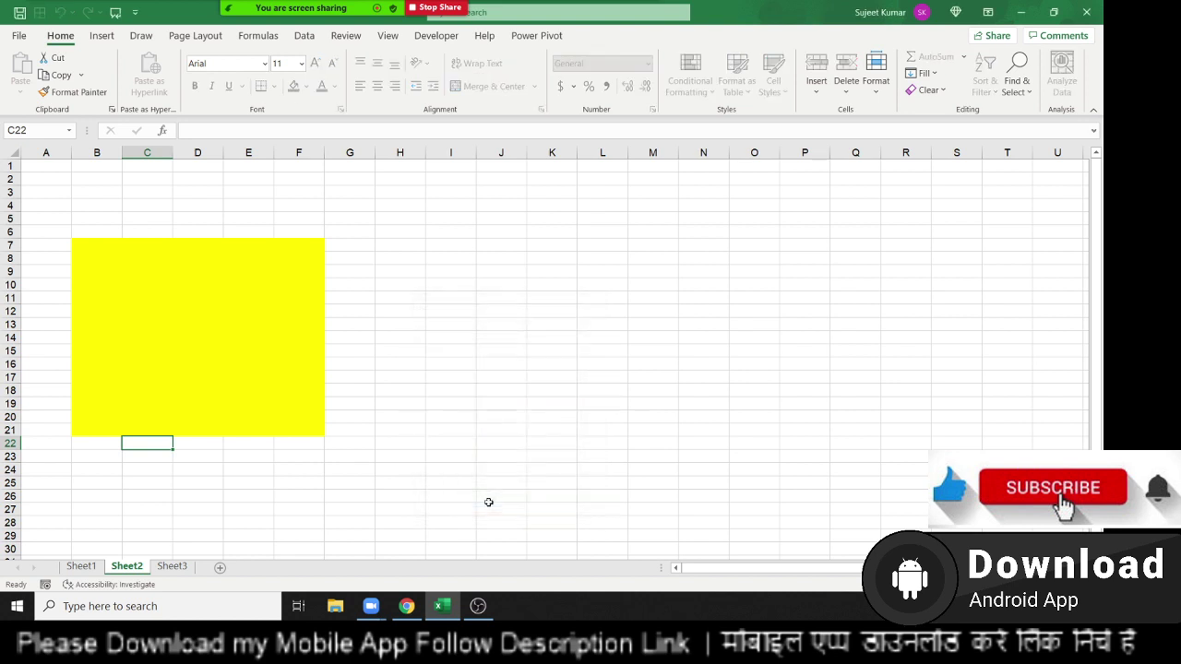
- Confirm H14 is locked, then enter dsfsd in E15 and sdf in D11, C16, B10
double_click(385, 338)
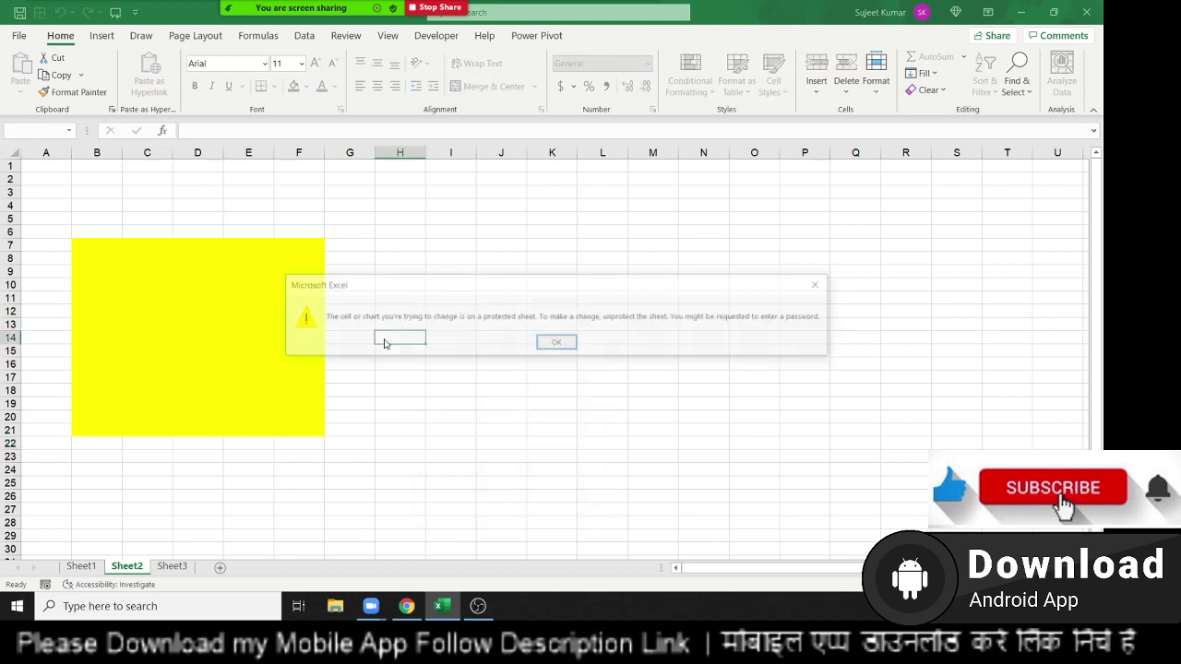
left_click(557, 343)
left_click(231, 349)
type("dsfsd")
left_click(198, 297)
type("sdf")
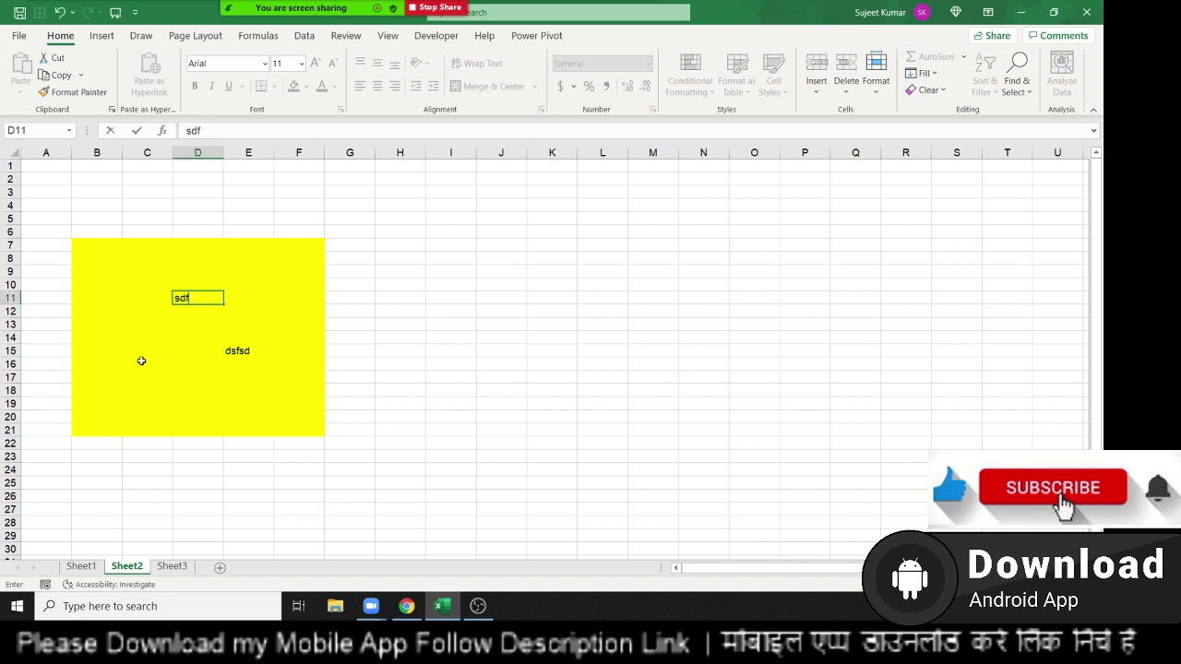
left_click(141, 360)
type("sdf")
left_click(111, 284)
type("sdf")
- Verify that locked cells C2 and D2 outside the yellow block reject editing
double_click(167, 184)
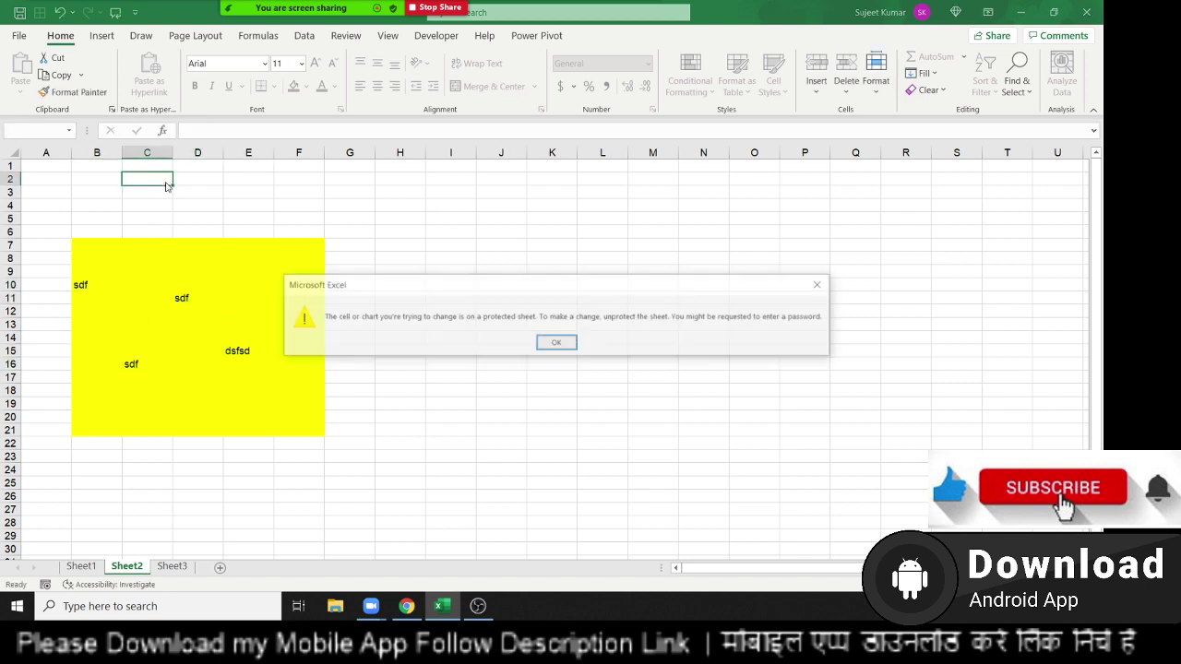
key("Return")
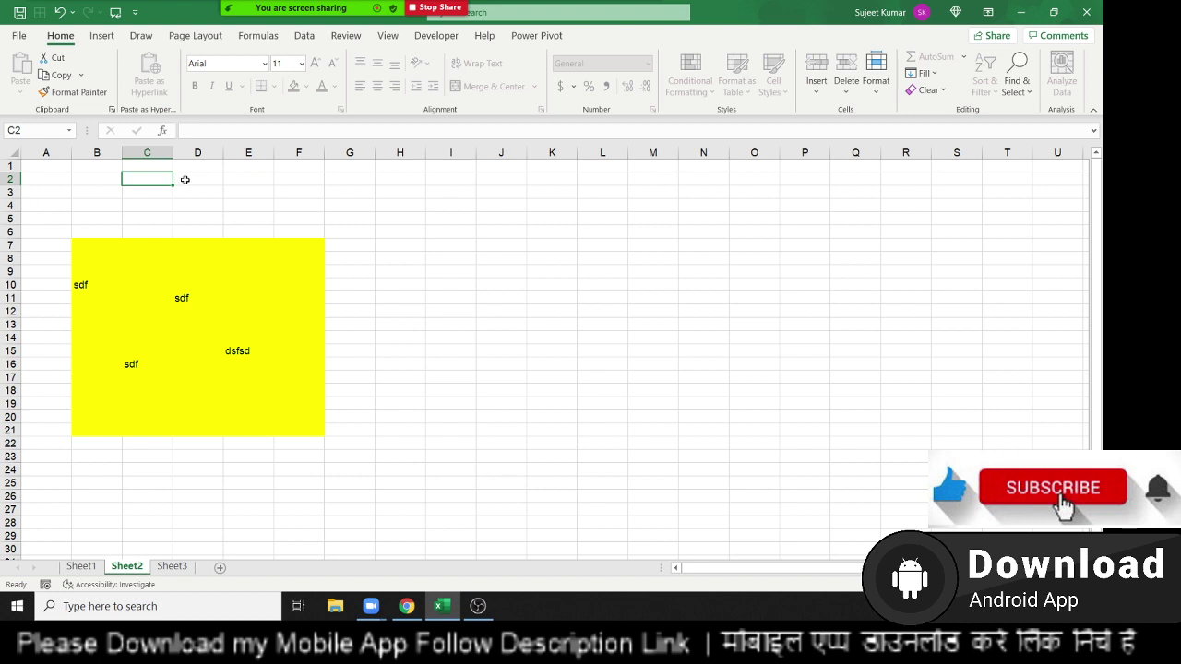
right_click(184, 180)
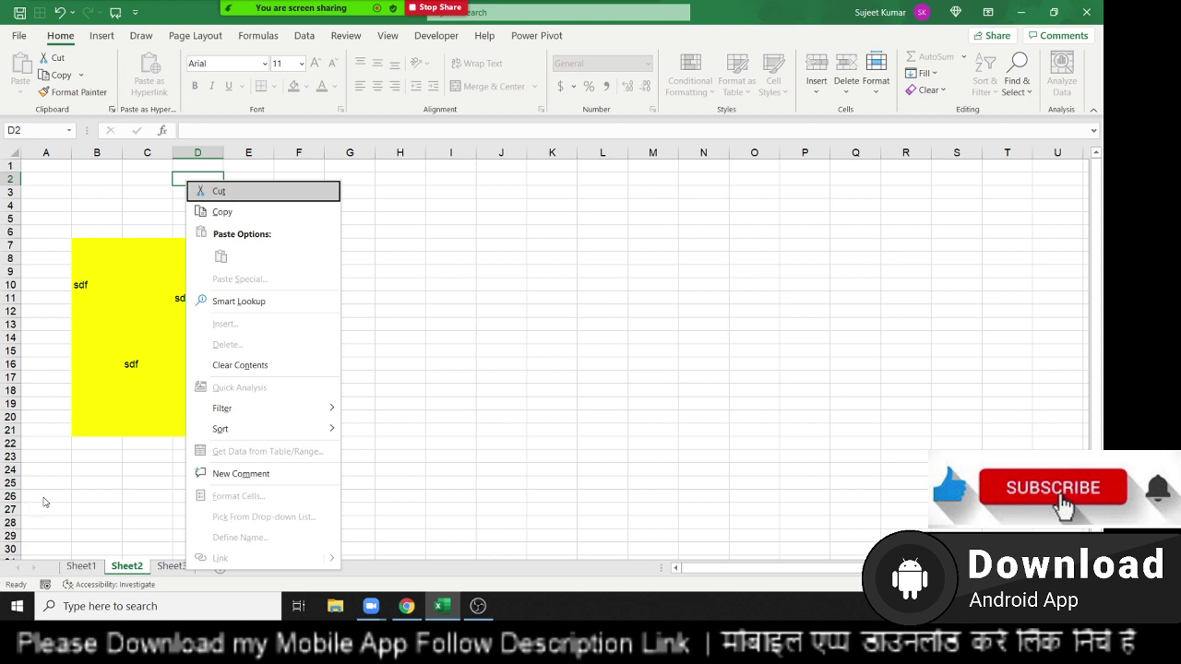
key("Escape")
- Switch to Sheet3 and select the range D7:H18
left_click(173, 566)
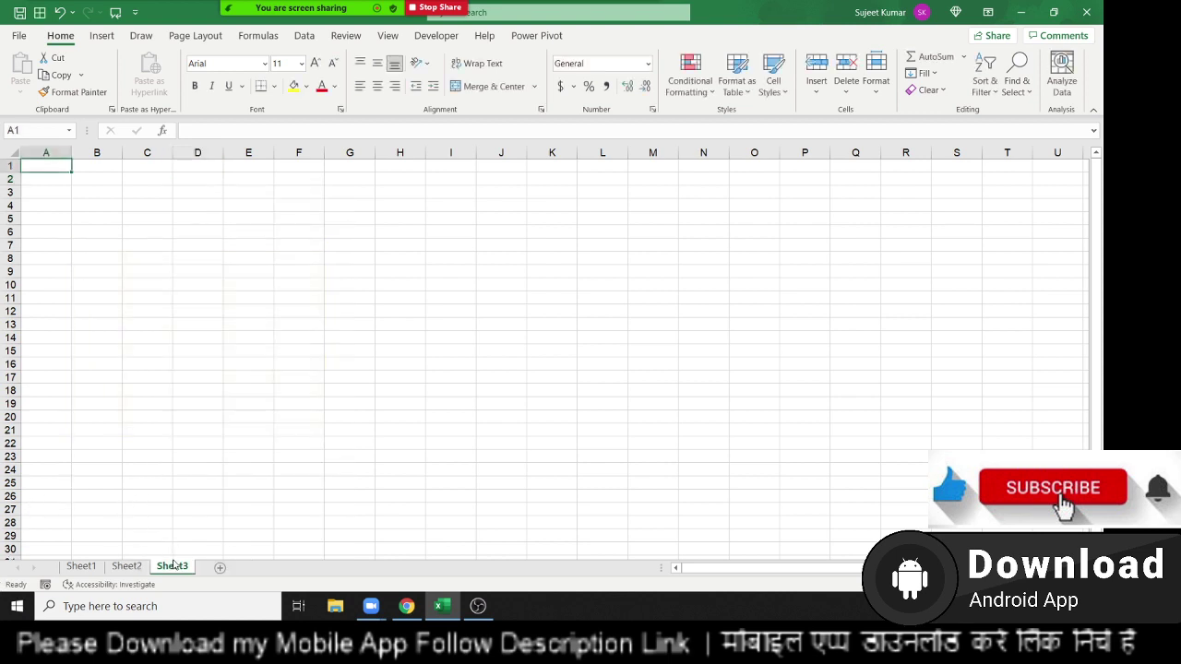
left_click(215, 245)
left_click_drag(198, 244, 377, 385)
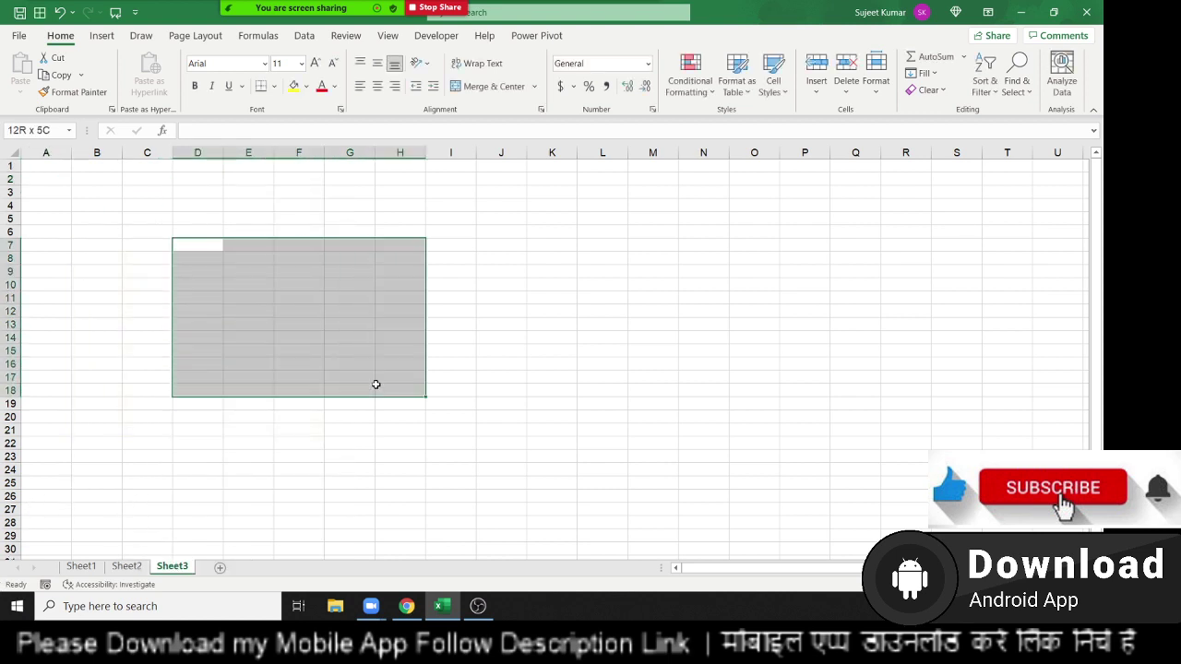
- Fill D7:H18 on Sheet3 with solid red
left_click(309, 87)
left_click(303, 218)
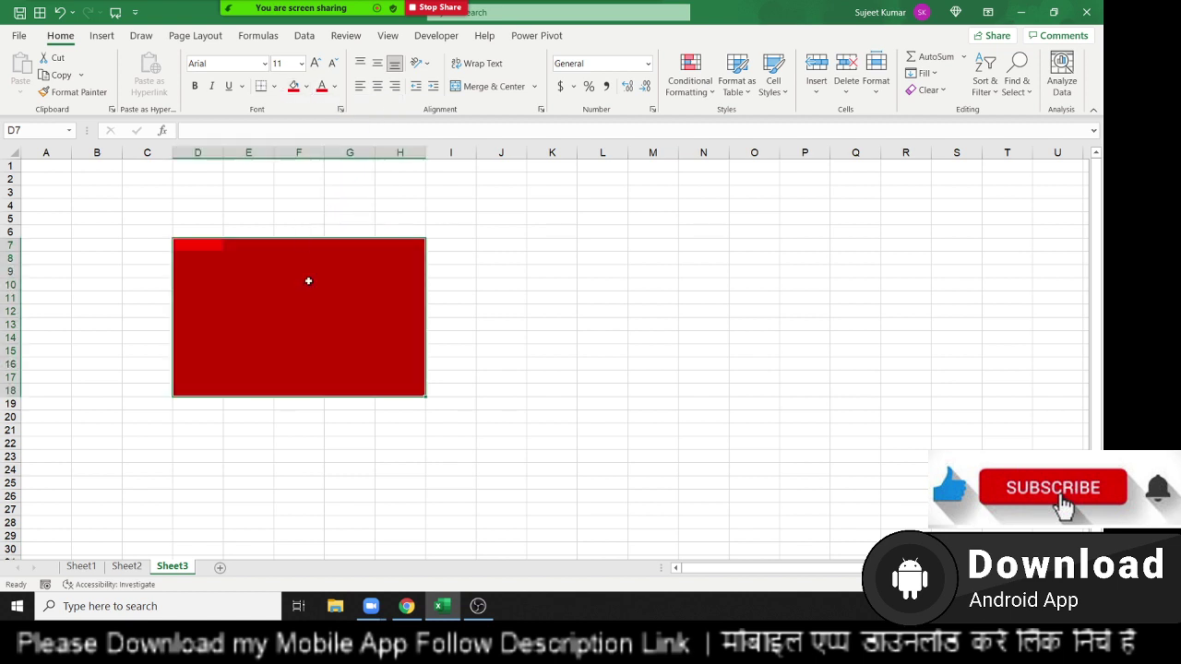
left_click(308, 283)
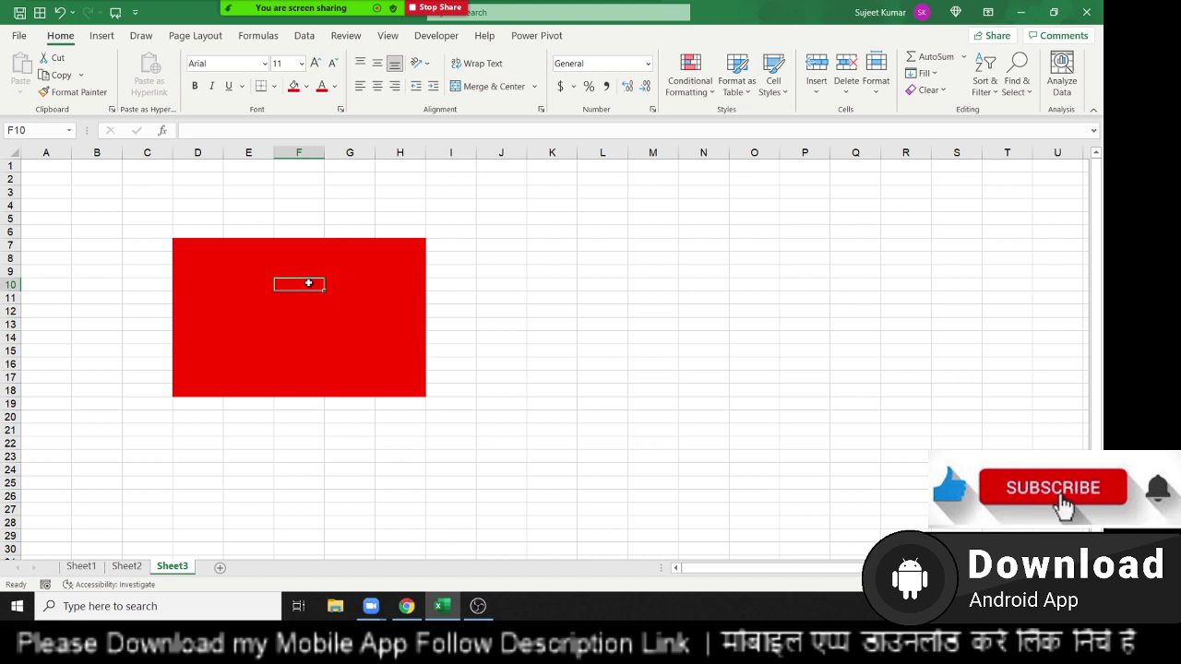
- Clear the Locked protection setting for every cell on Sheet3
left_click(79, 193)
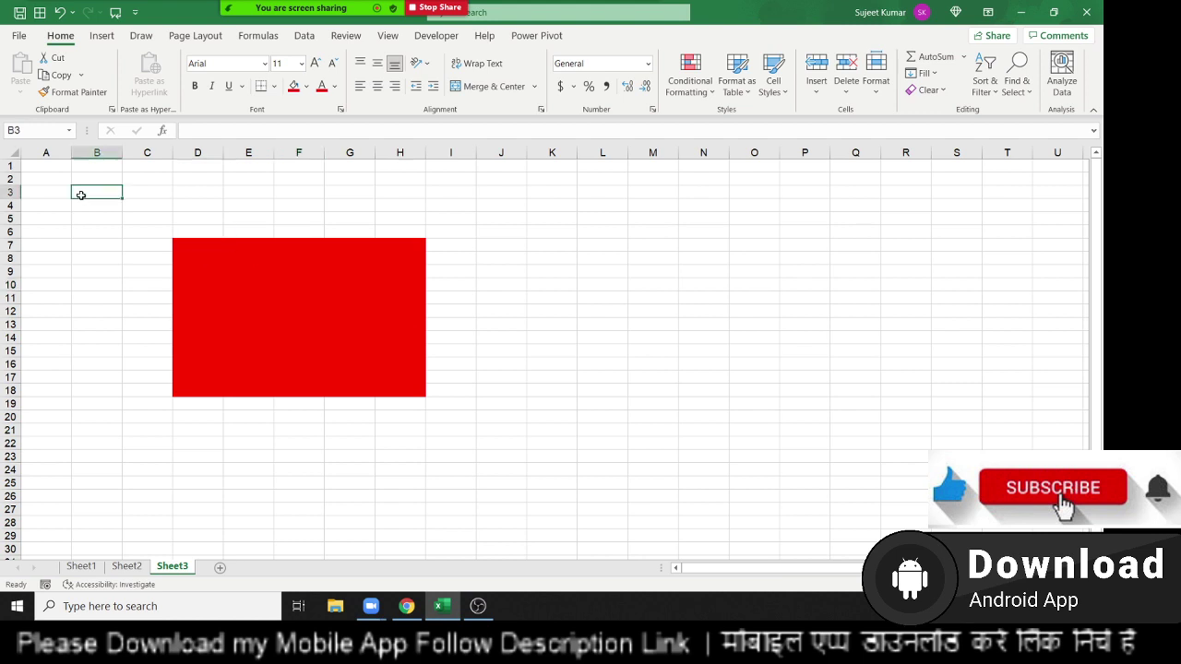
right_click(82, 194)
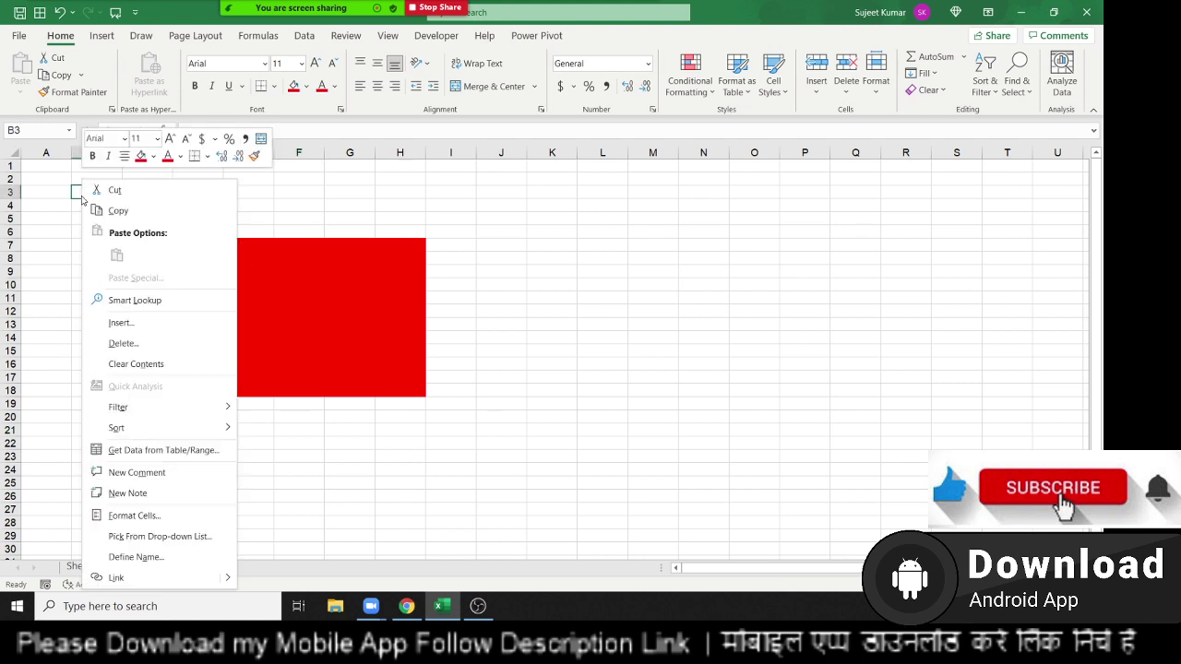
left_click(134, 516)
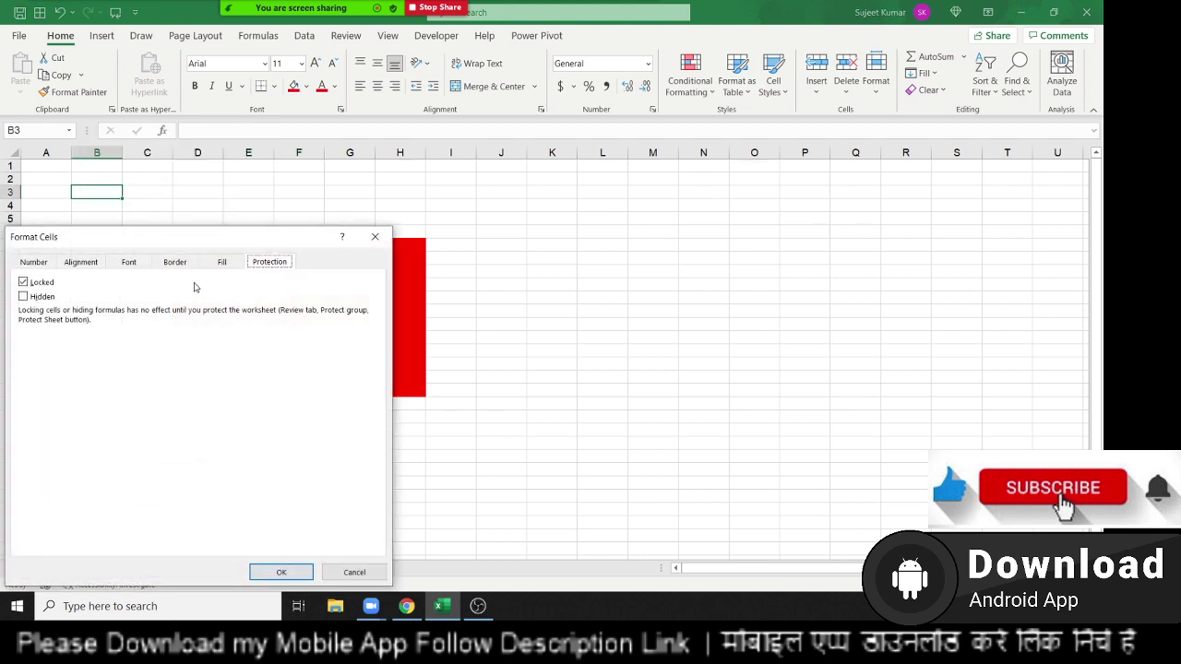
left_click(375, 236)
left_click(14, 151)
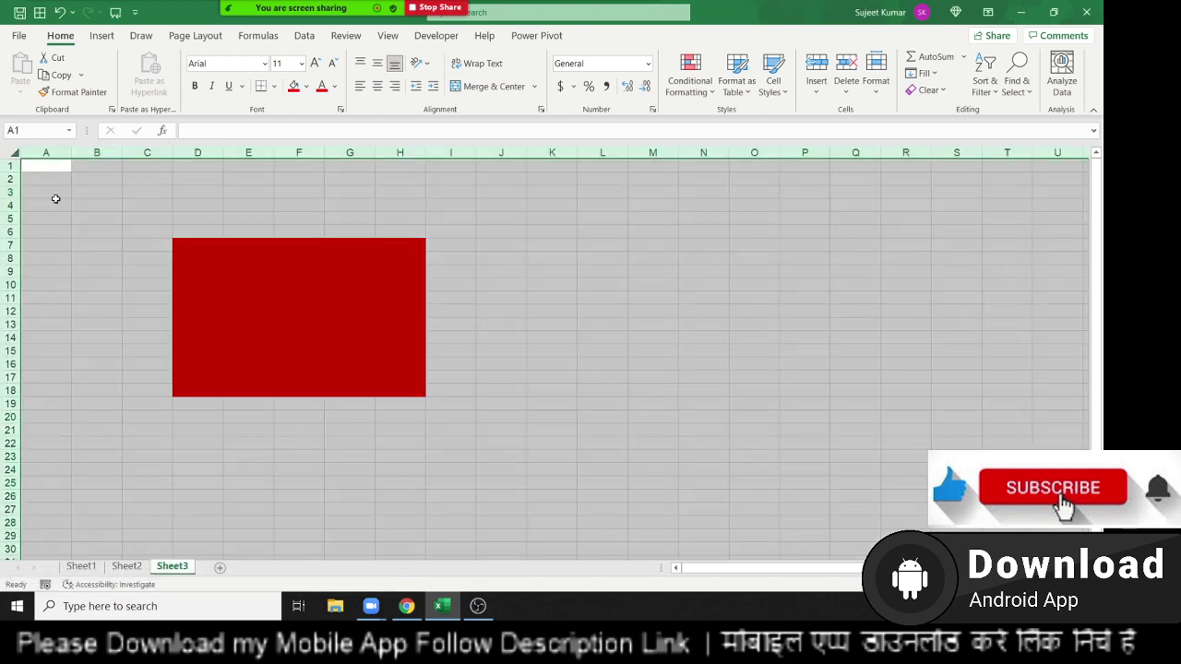
right_click(94, 195)
left_click(146, 379)
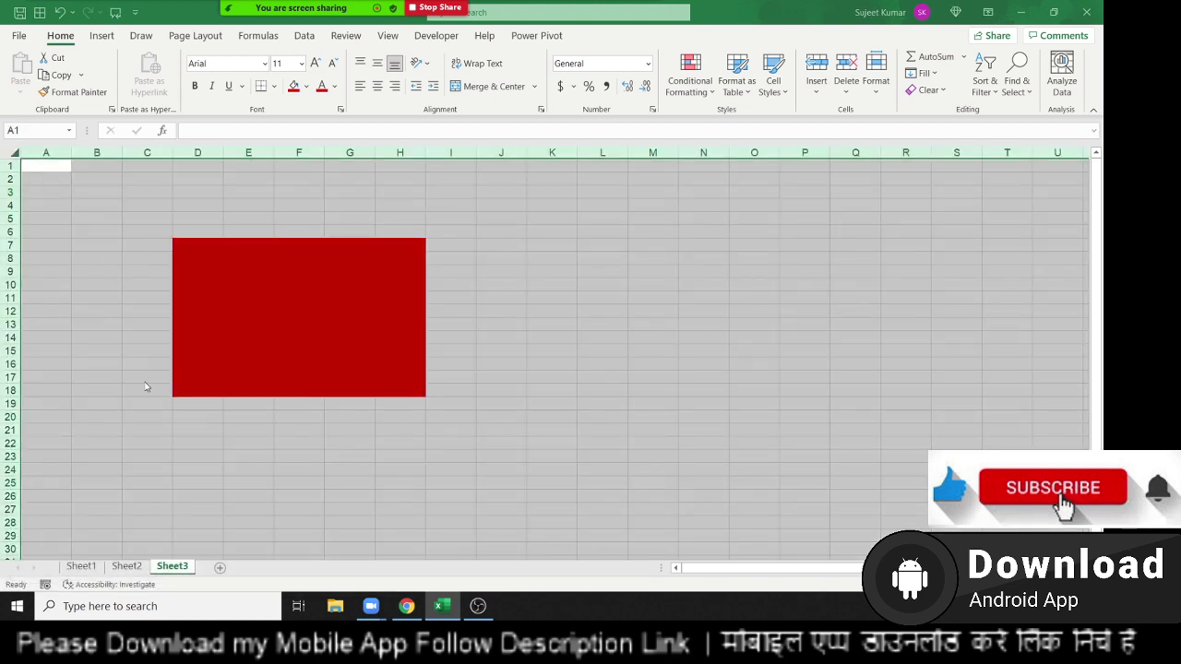
left_click_drag(136, 207, 820, 176)
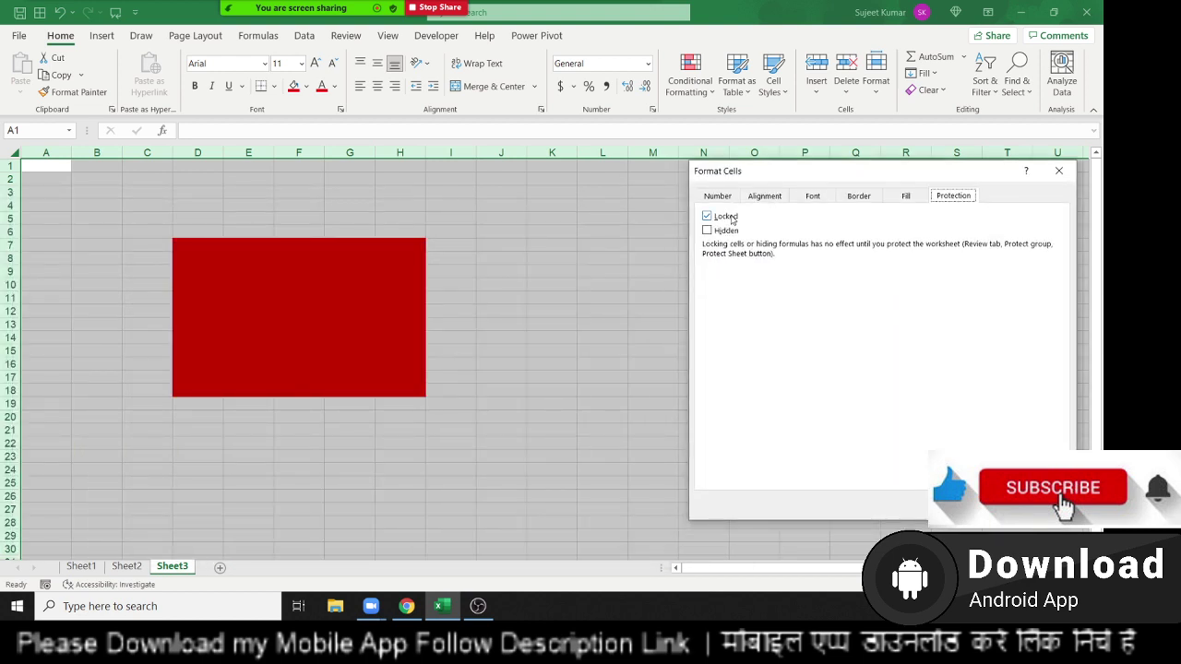
left_click(727, 217)
left_click(899, 507)
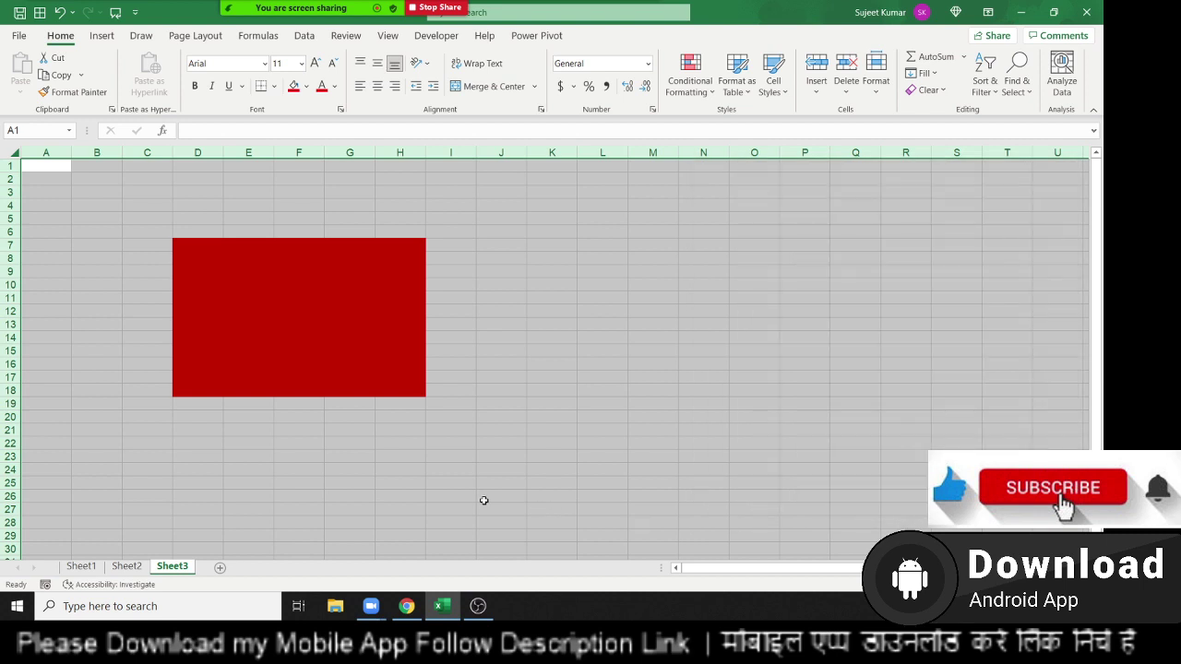
left_click(374, 485)
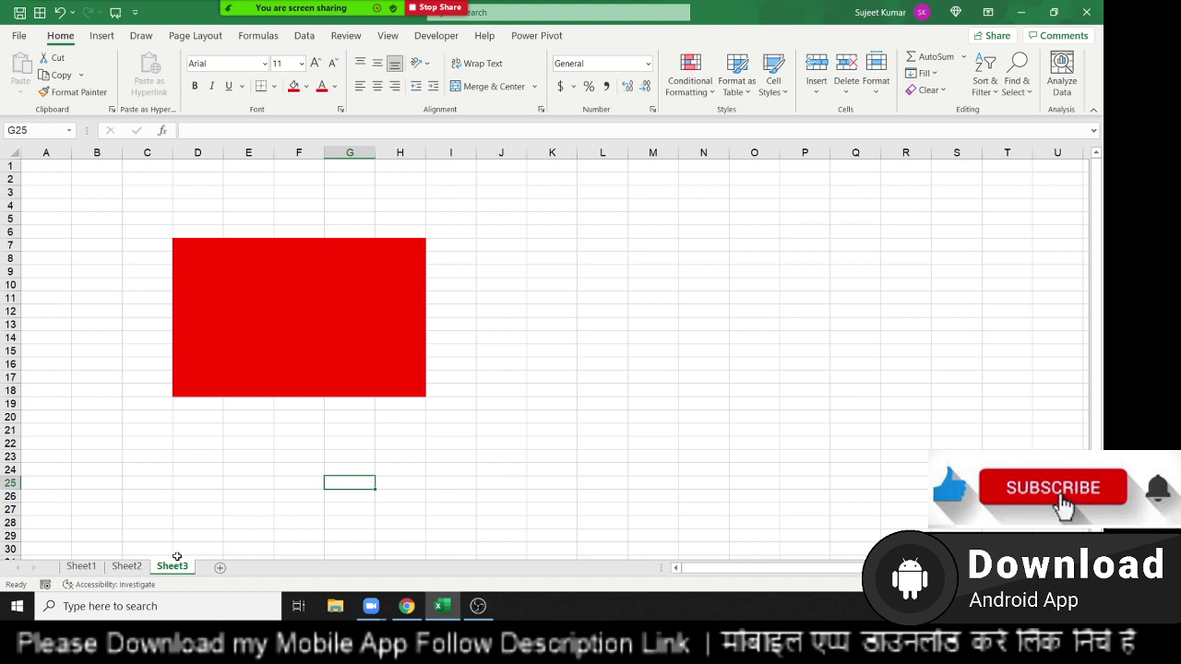
- Keep the red block D7:H18 locked and protect Sheet3
mouse_move(180, 244)
left_mouse_down()
mouse_move(387, 372)
mouse_move(400, 393)
left_mouse_up()
right_click(400, 393)
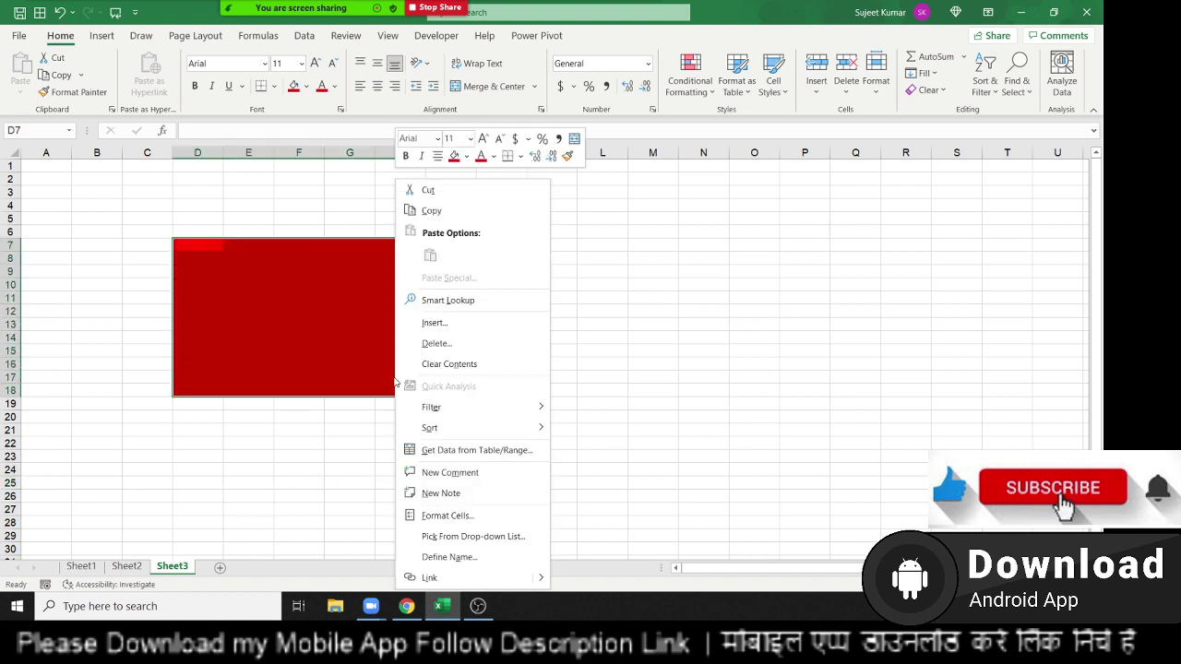
left_click(446, 517)
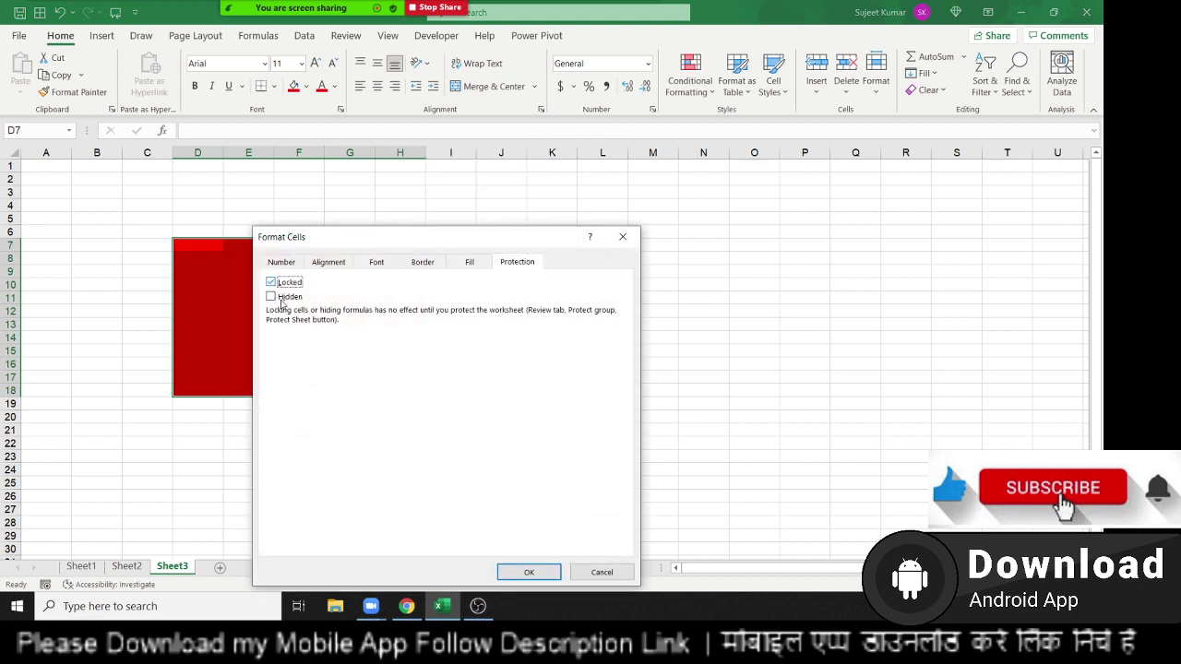
left_click(529, 572)
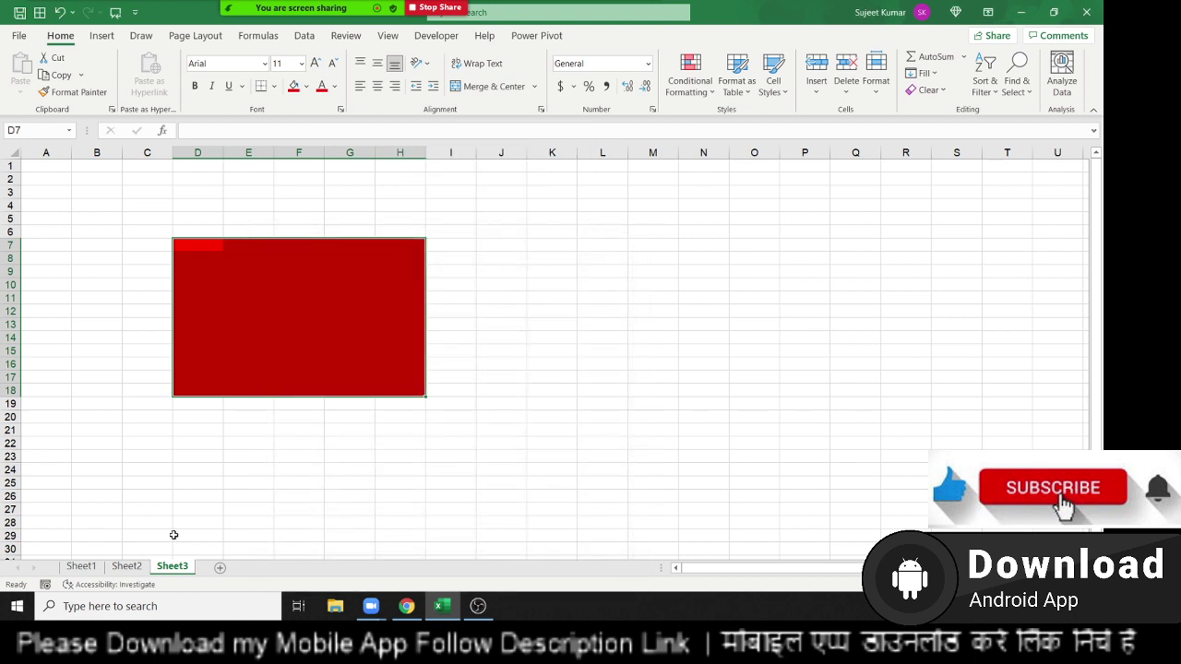
right_click(181, 564)
left_click(217, 461)
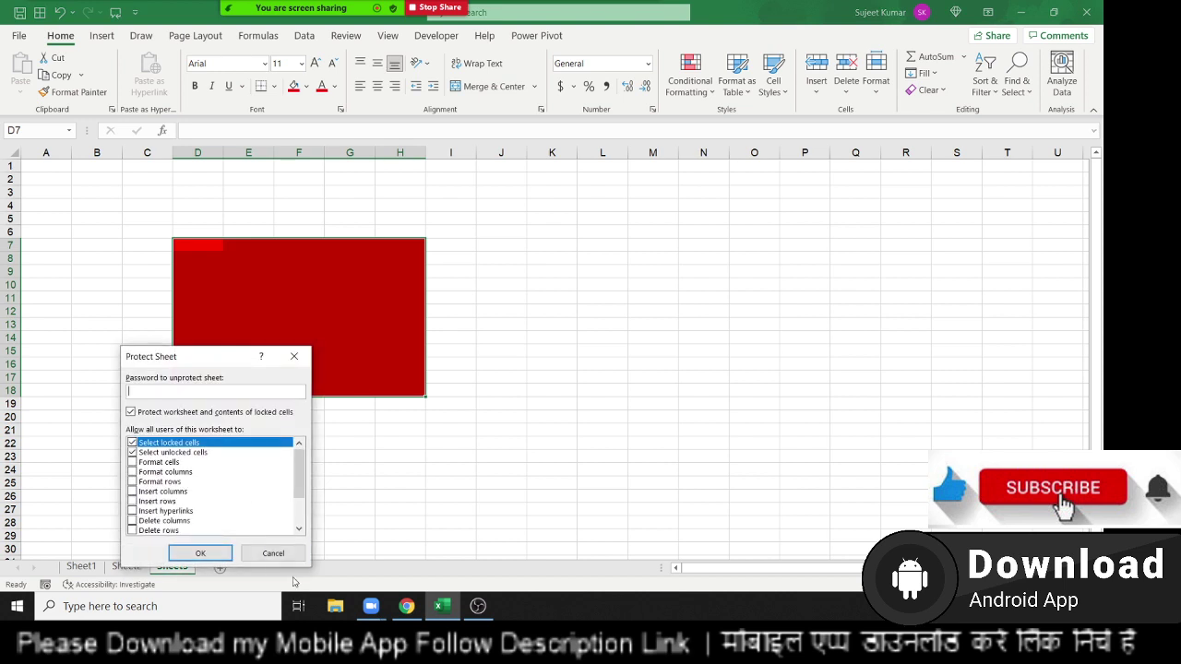
left_click(200, 552)
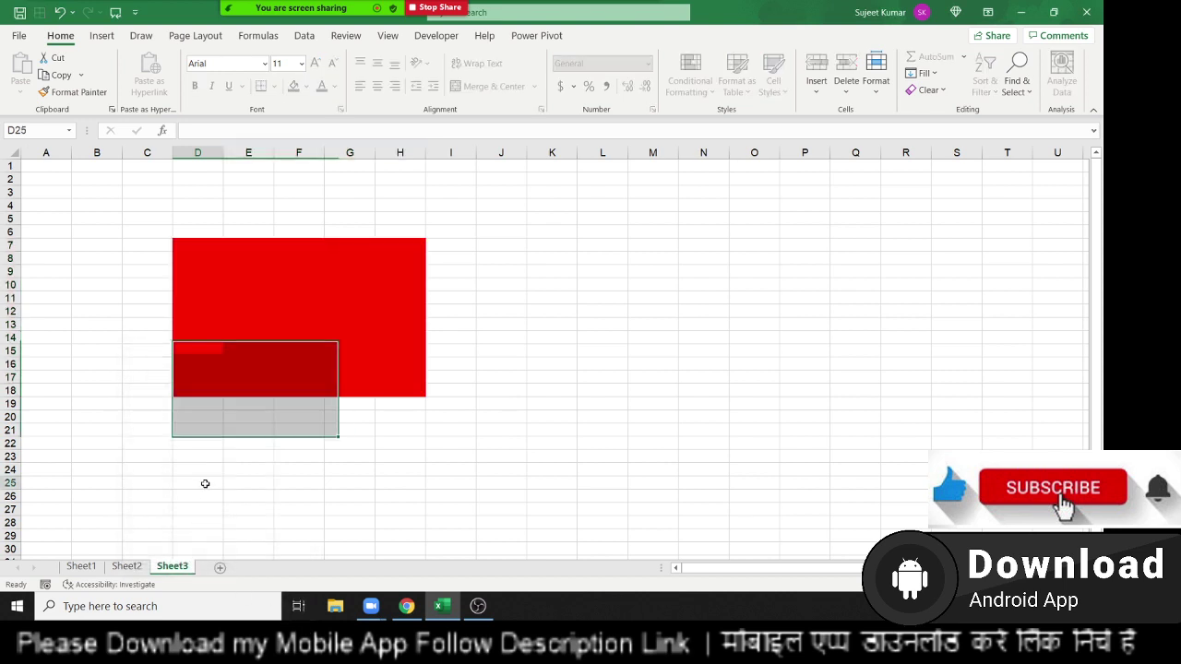
- Enter hfg in D25 and fghgf in H22, confirming F14 in the red block rejects edits
left_click(199, 483)
type("hfg")
left_click(383, 444)
type("fghgf")
double_click(314, 343)
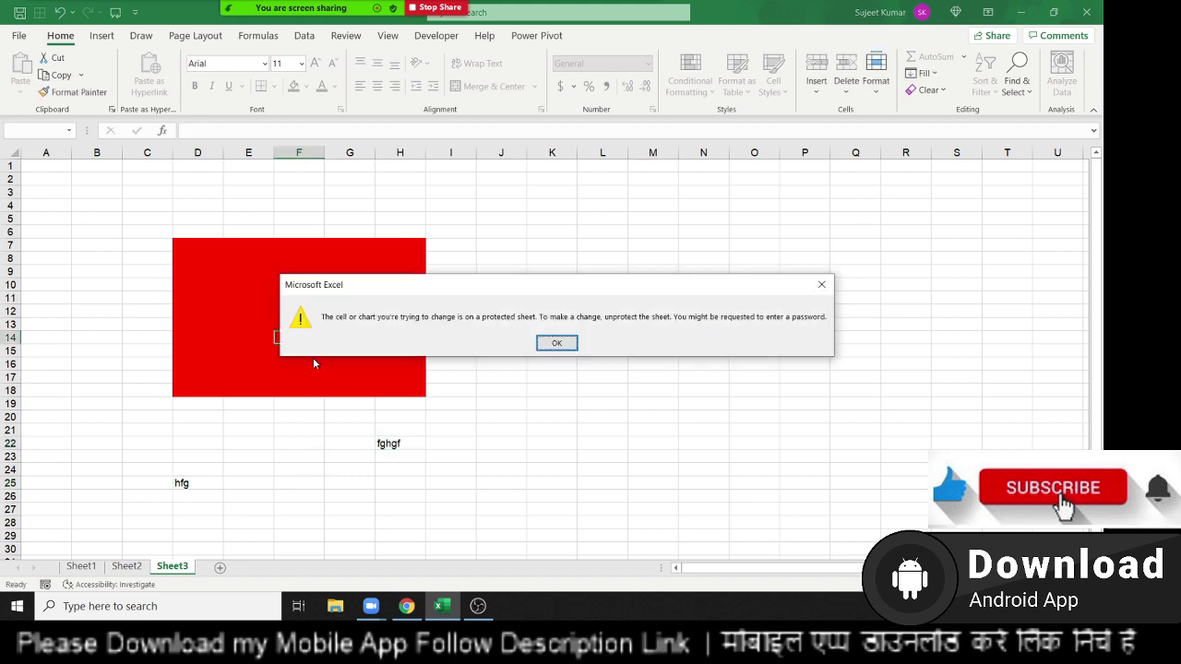
key("Return")
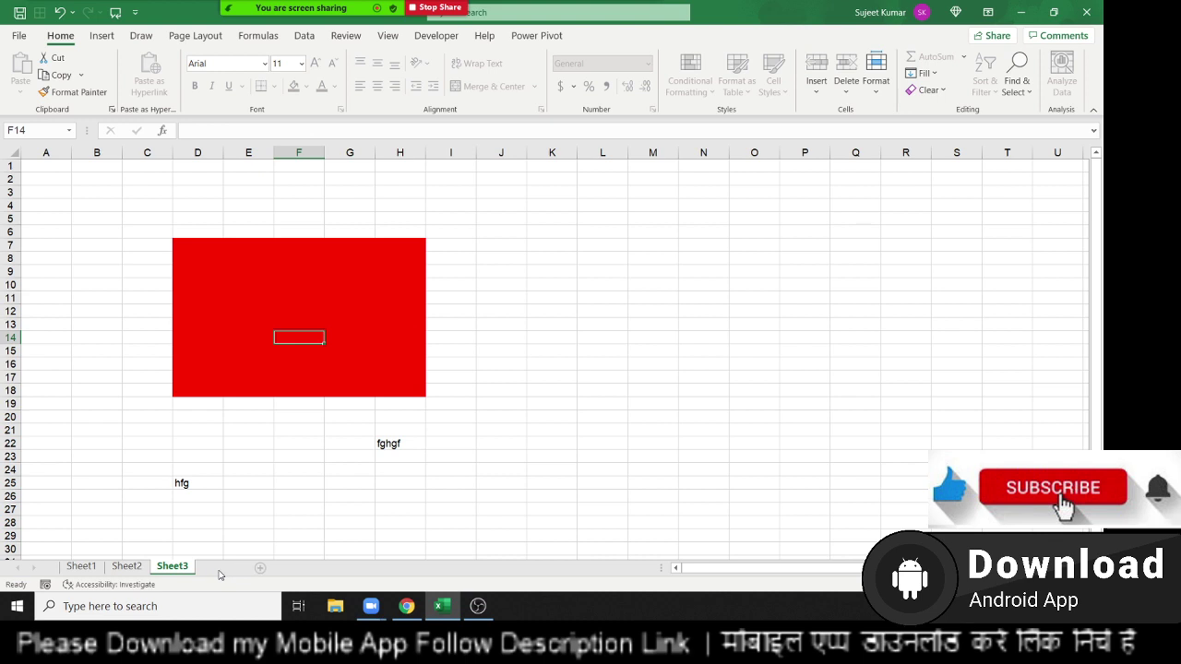
- Add a new Sheet4 to the workbook
left_click(219, 568)
left_click(171, 568)
left_click(232, 549)
- On Sheet4, enter headers Name, Qty, MRP and Amt in A1:D1
left_click(217, 567)
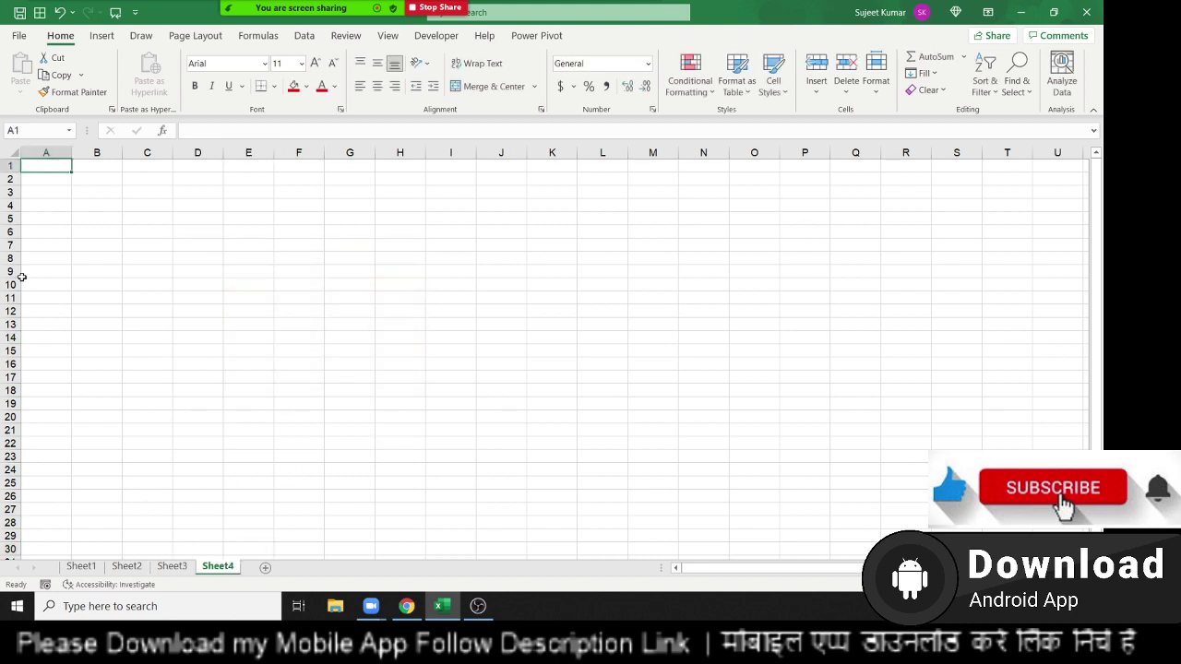
type("N")
type("ame")
key("Tab")
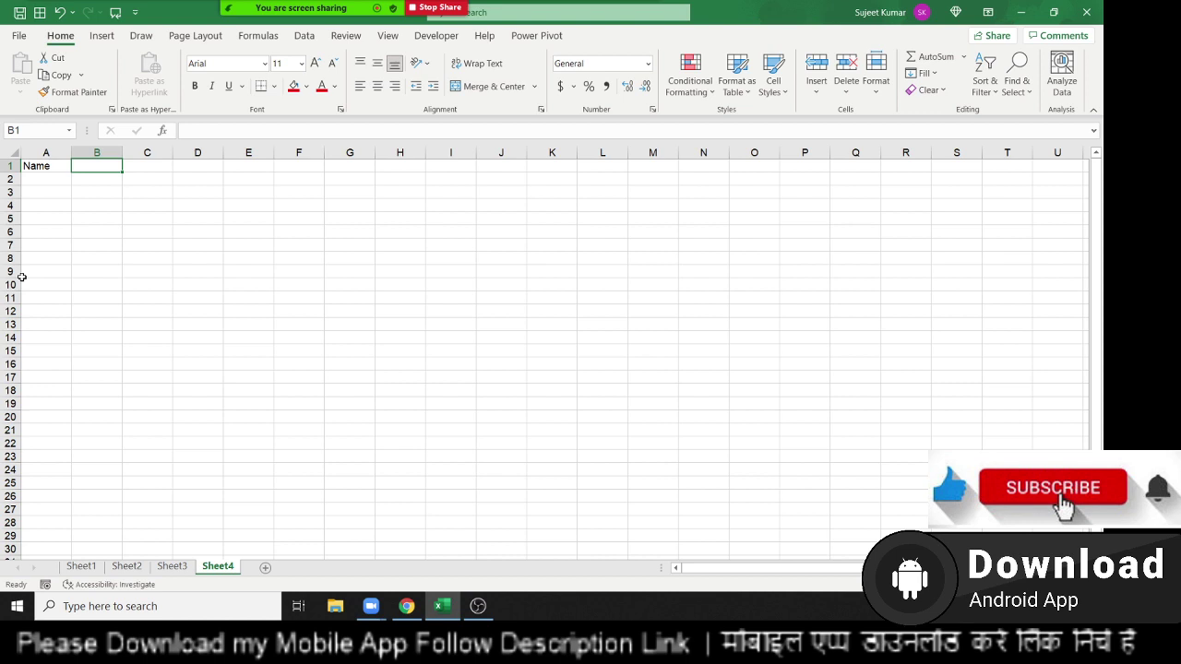
type("Qty")
key("Tab")
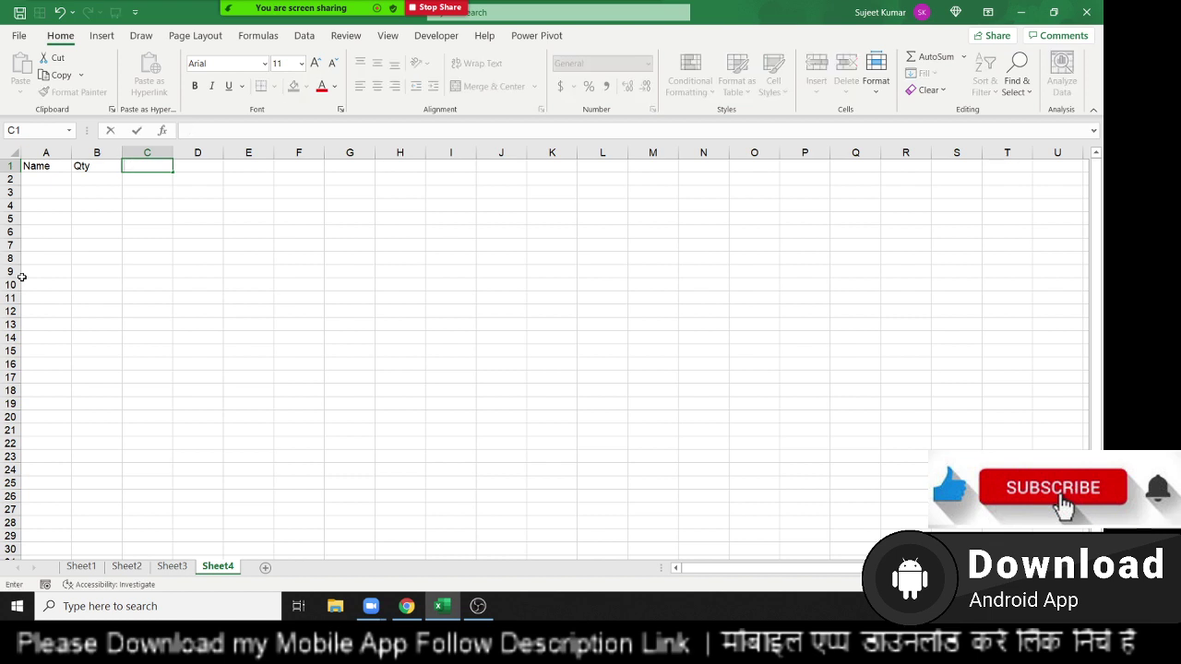
type("MRP")
key("Tab")
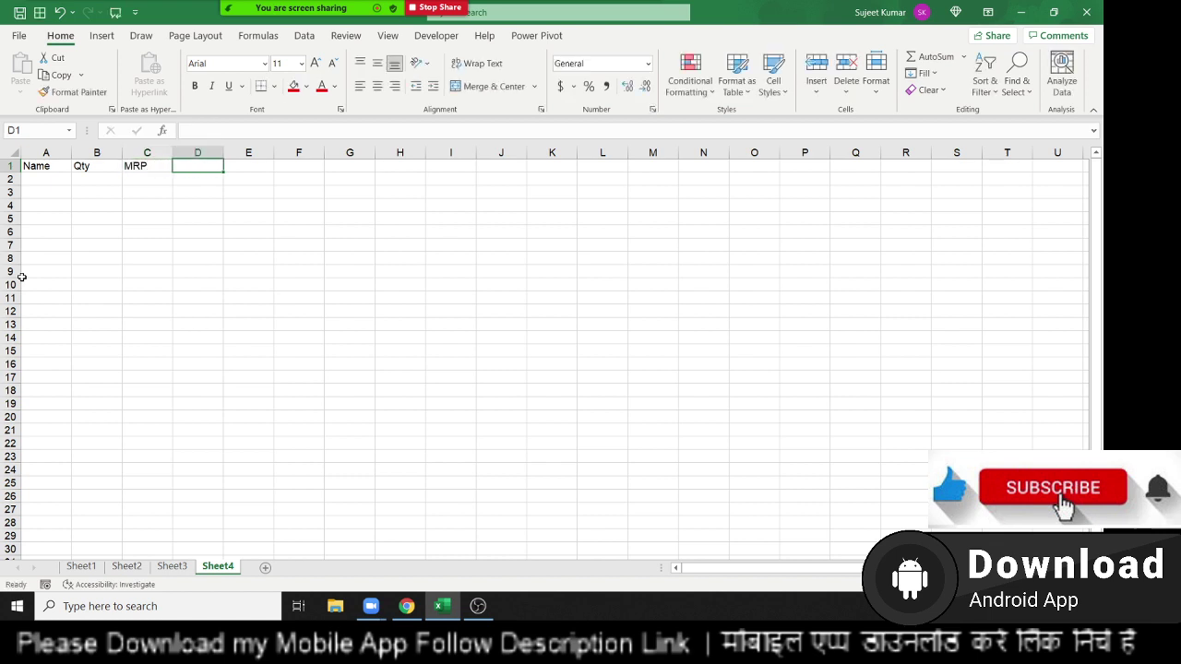
type("T")
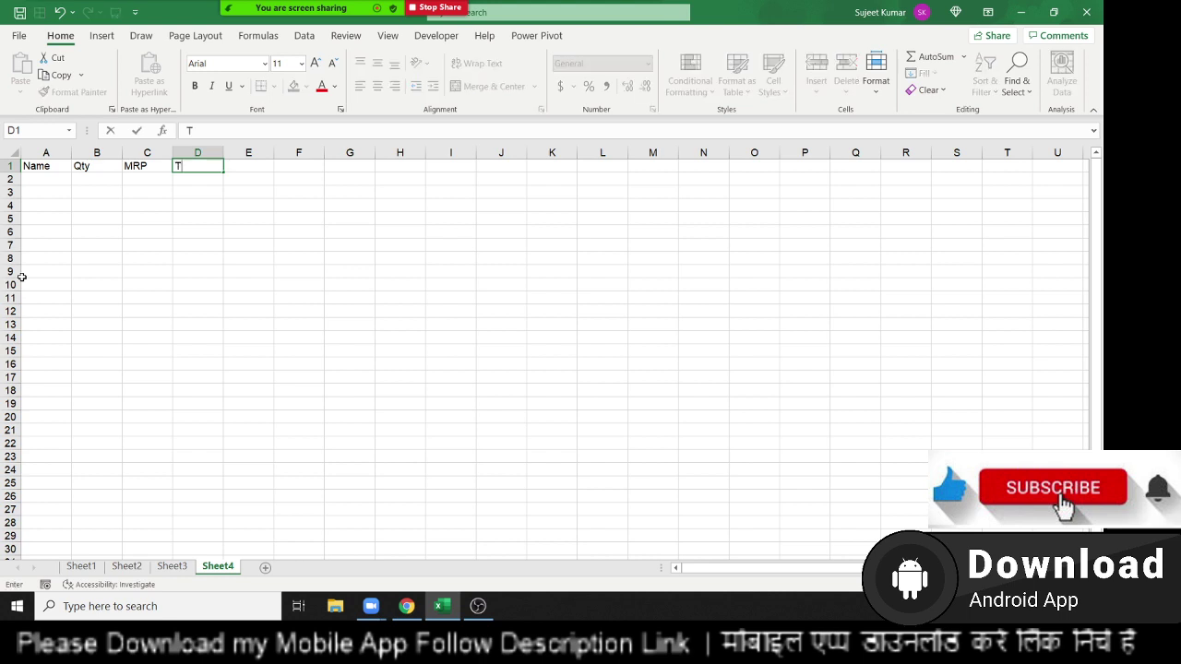
type("a")
key("BackSpace")
key("BackSpace")
type("Amt")
key("Tab")
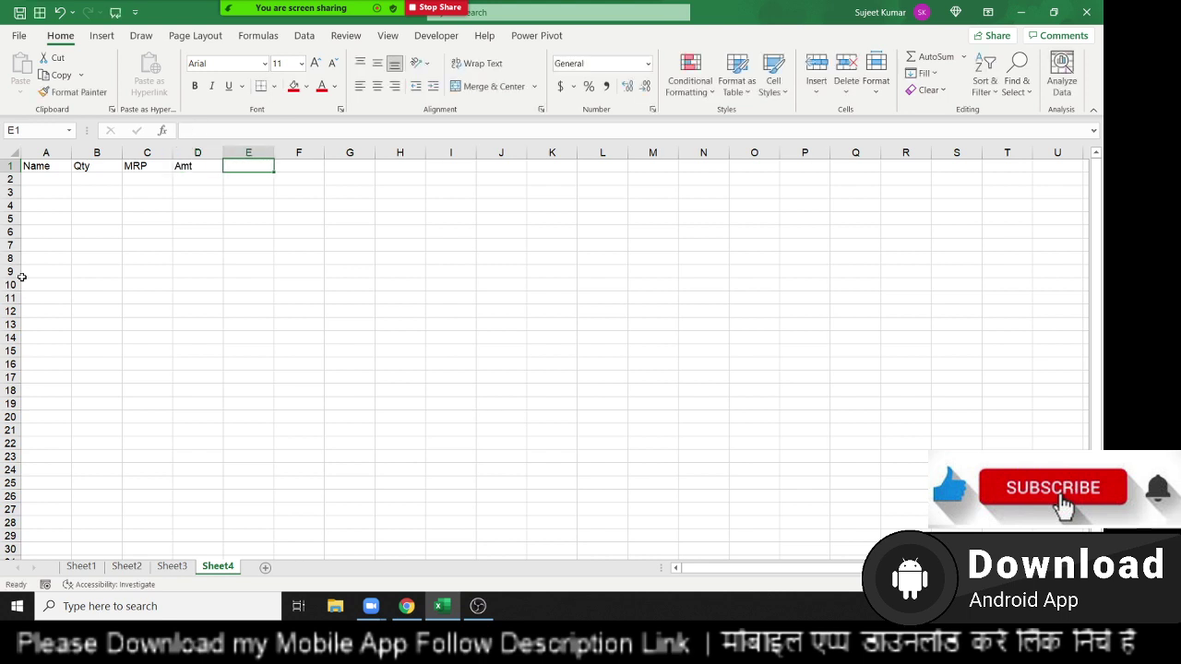
- Add the headers GST, Com, Total, Date and Time through I1
type("GS")
key("BackSpace")
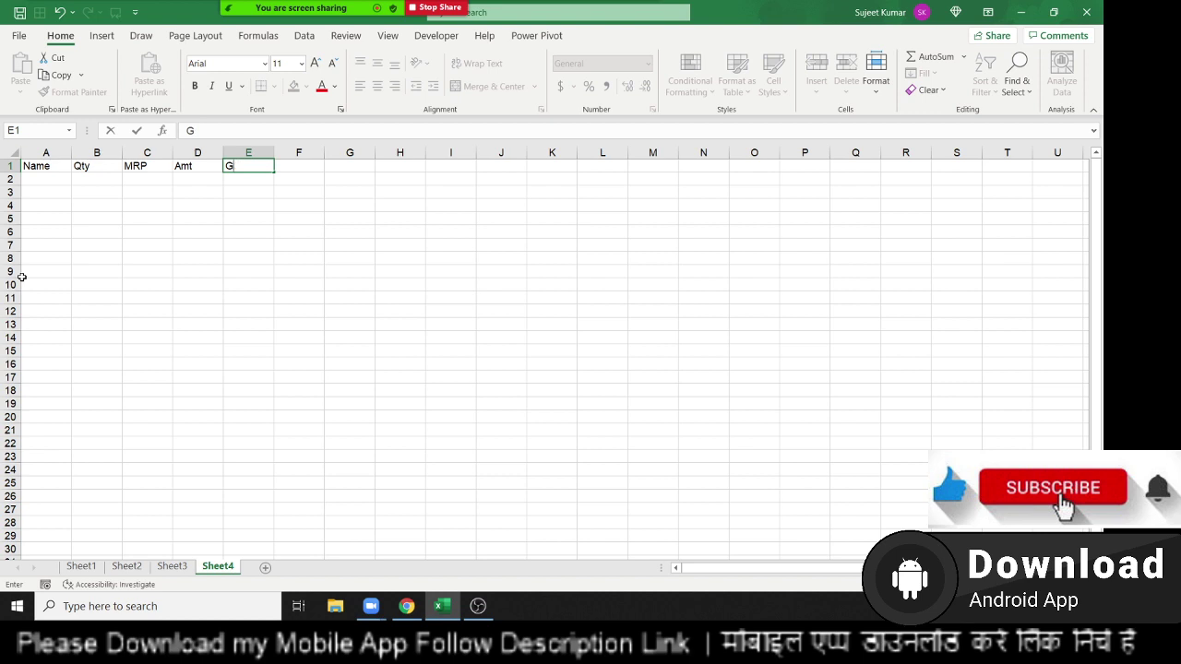
type("ST")
key("Tab")
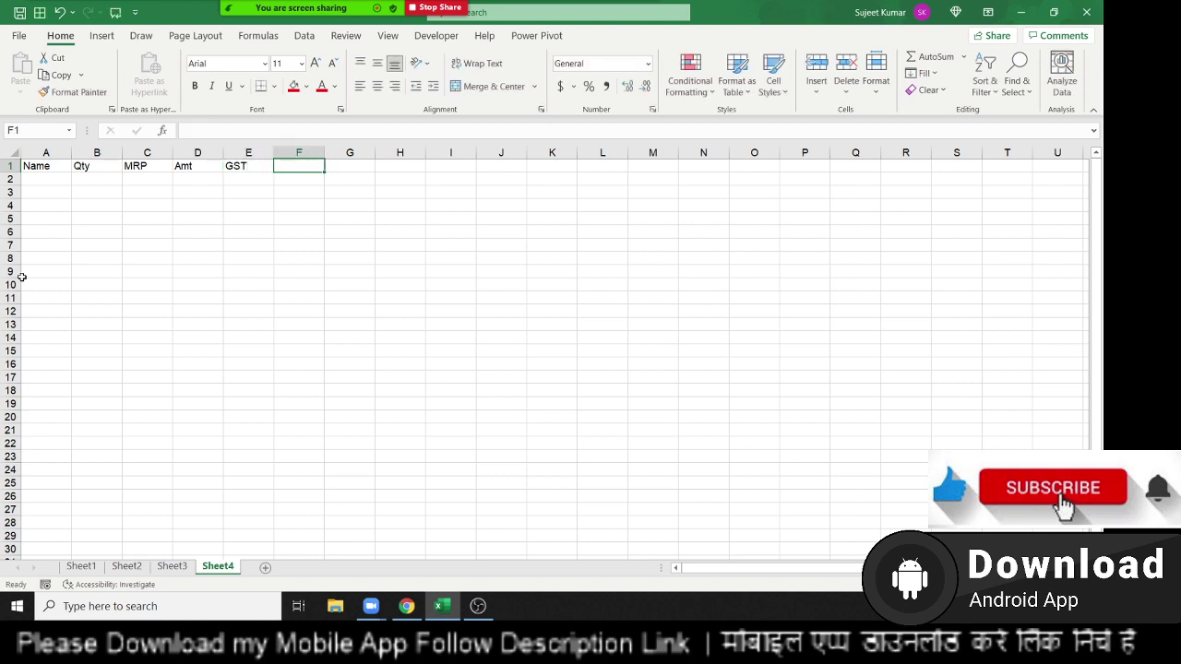
type("Com")
key("Tab")
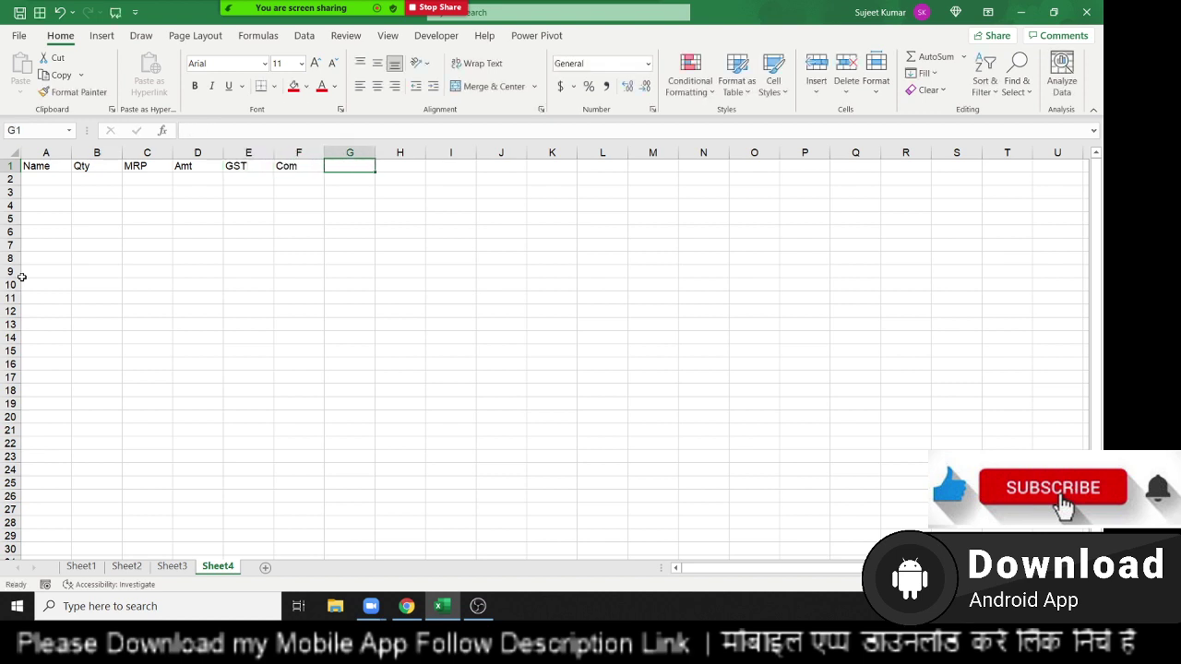
type("Total")
key("Tab")
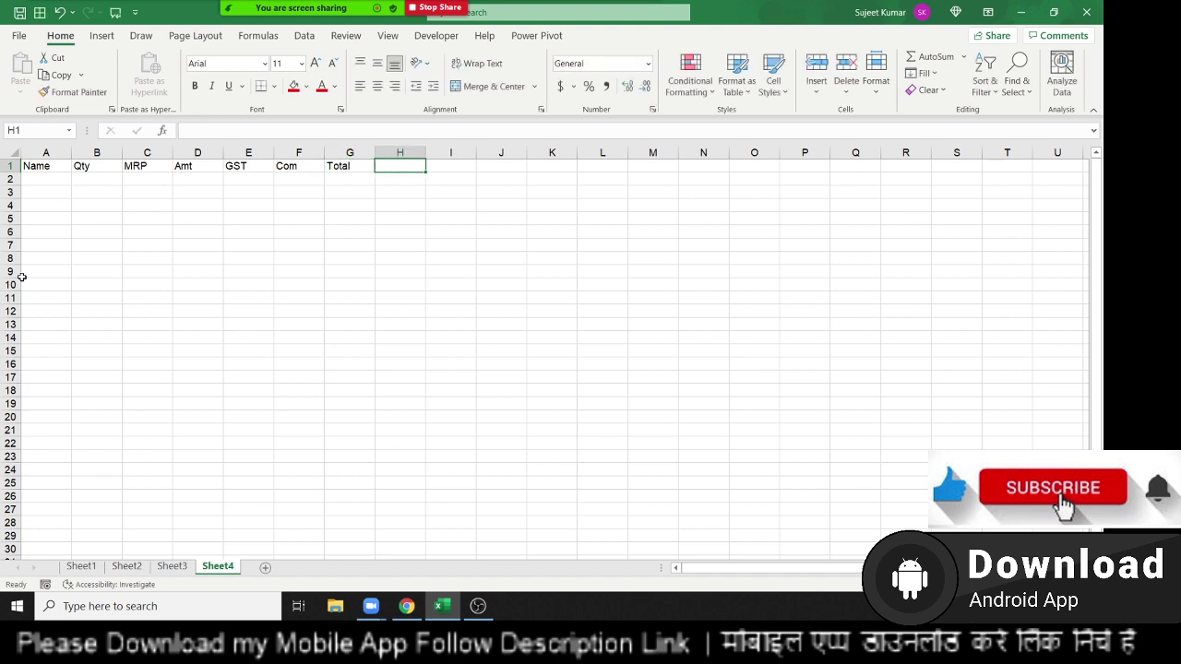
type("Date")
type("T")
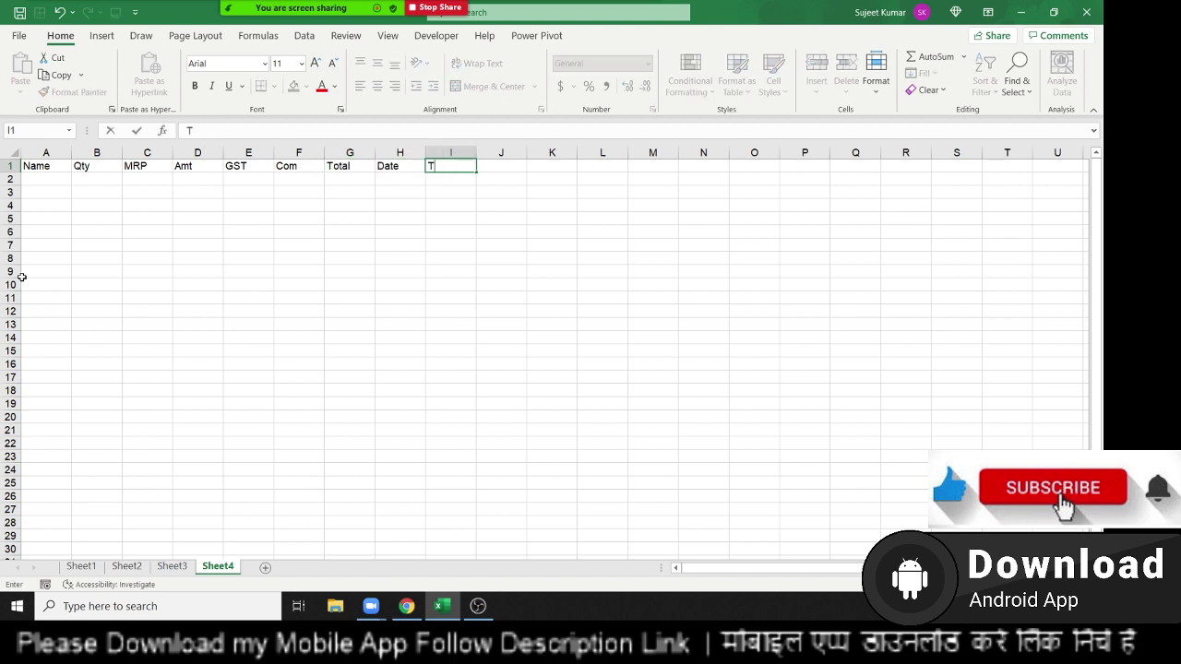
type("ime")
key("Return")
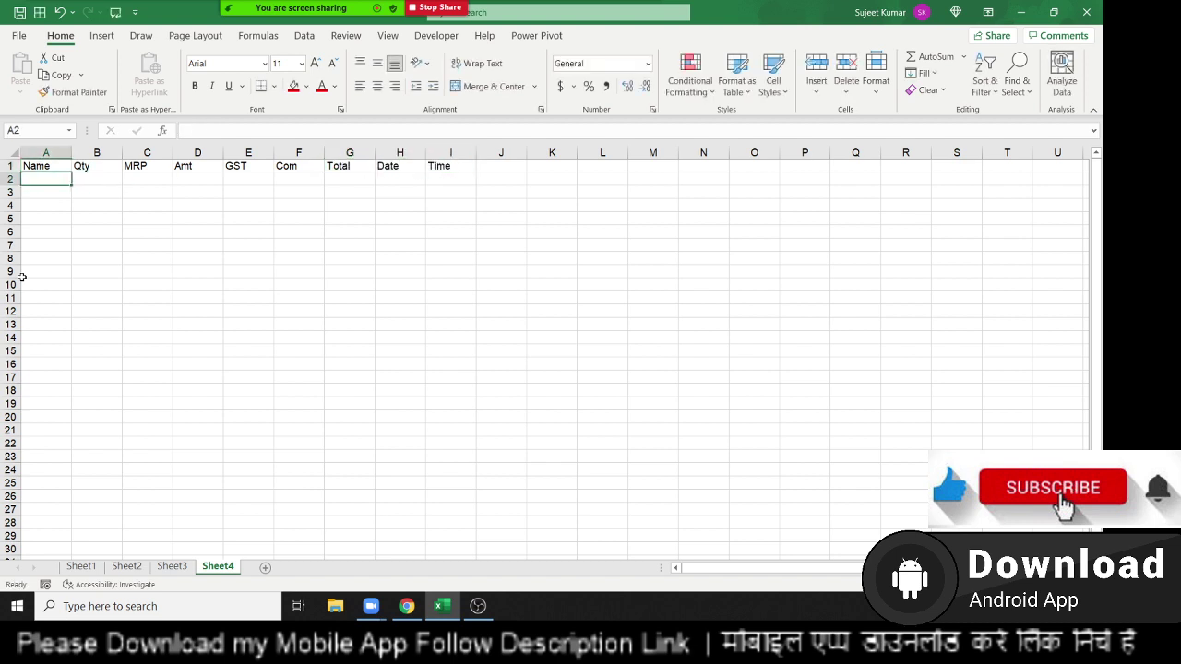
key("Tab")
key("Tab")
key("Tab")
- Enter Amt as =B2*C2 in D2 and GST as =D2*18% in E2
type("=")
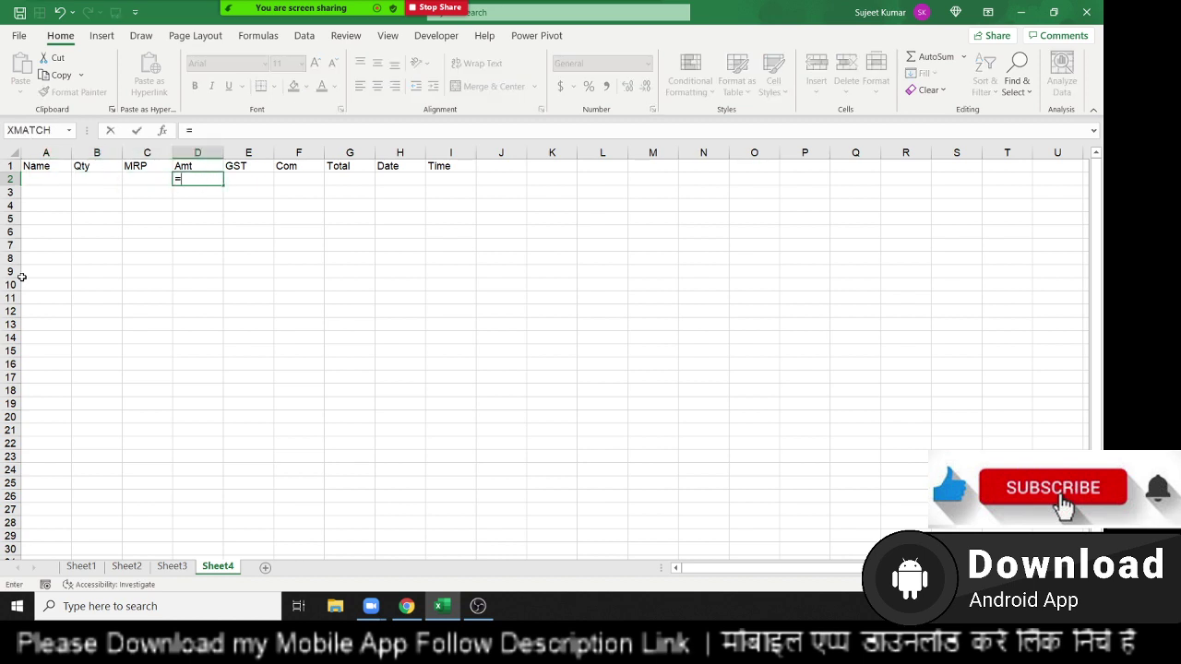
key("Left")
key("Left")
type("*")
key("Left")
key("Return")
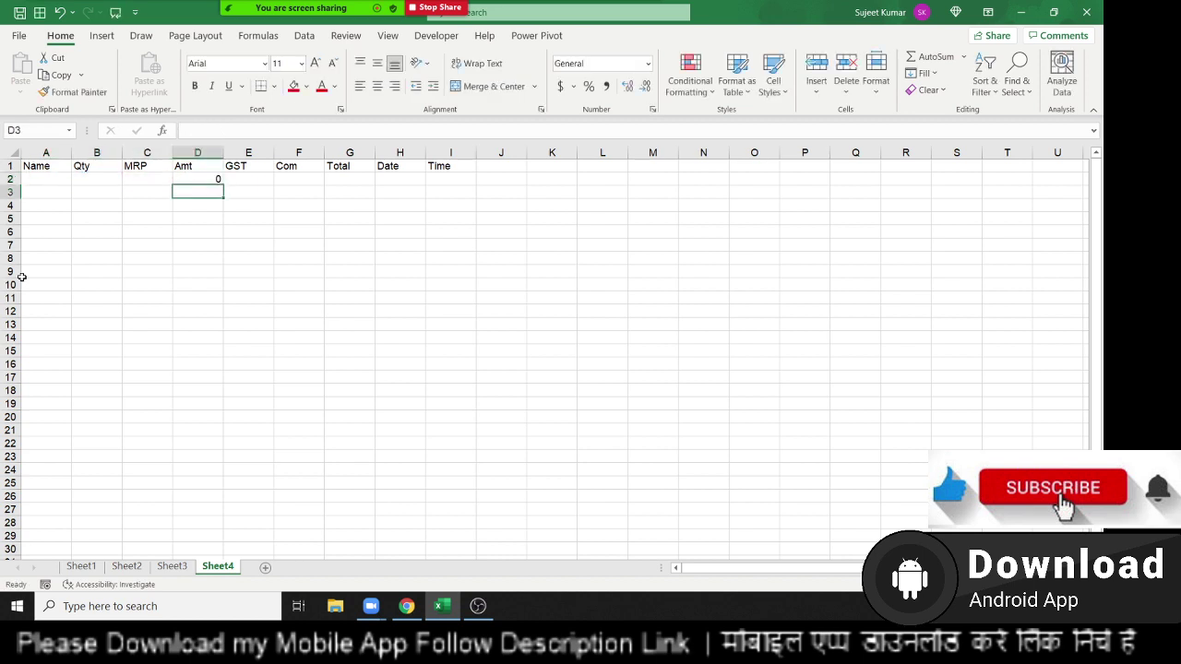
key("Right")
key("Up")
type("=")
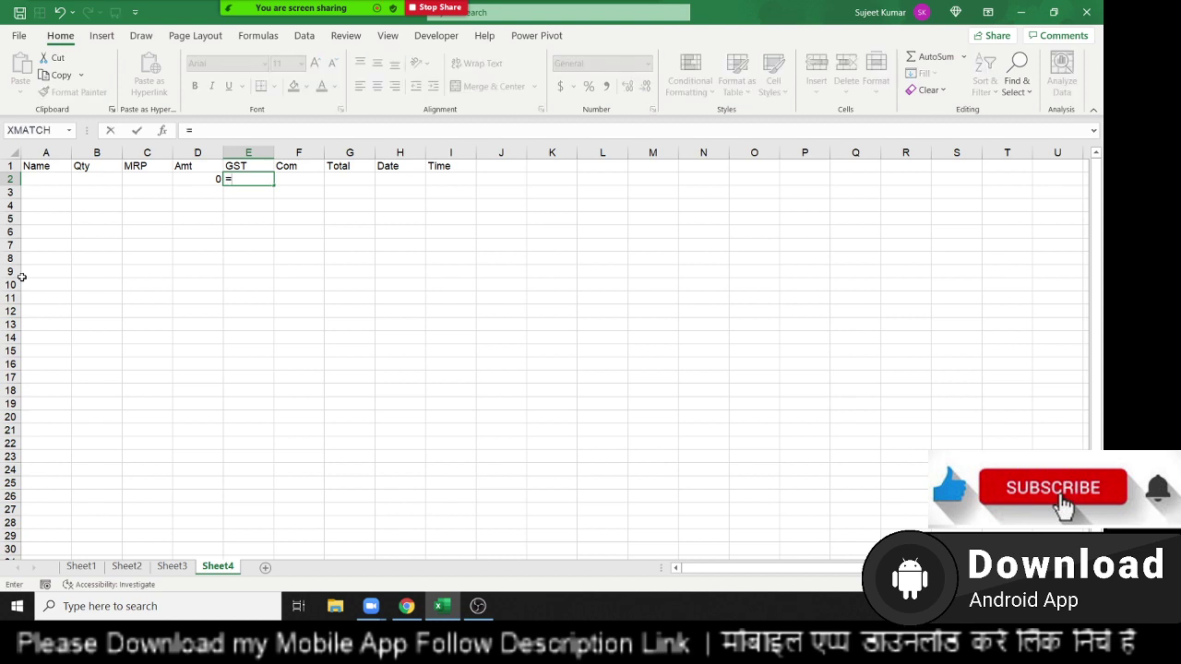
key("Left")
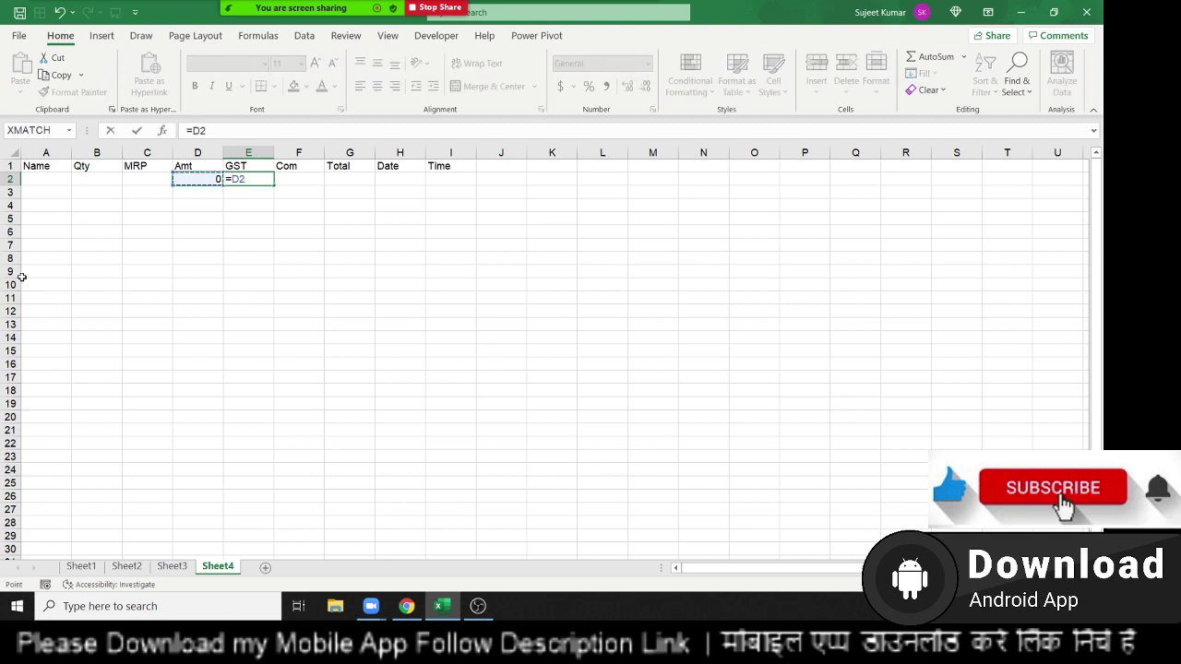
type("*18%")
key("Return")
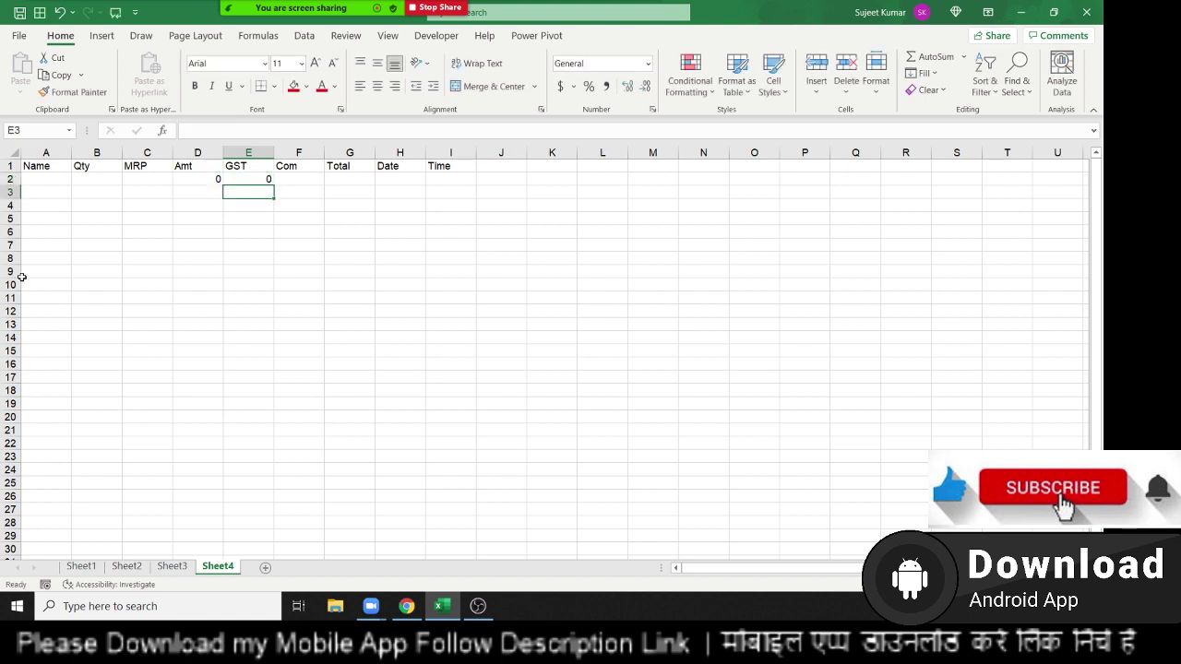
- Enter Com as =E2*2% in F2 and AutoSum Total =SUM(D2:F2) in G2
key("Up")
key("Right")
type("=")
key("Left")
type("*")
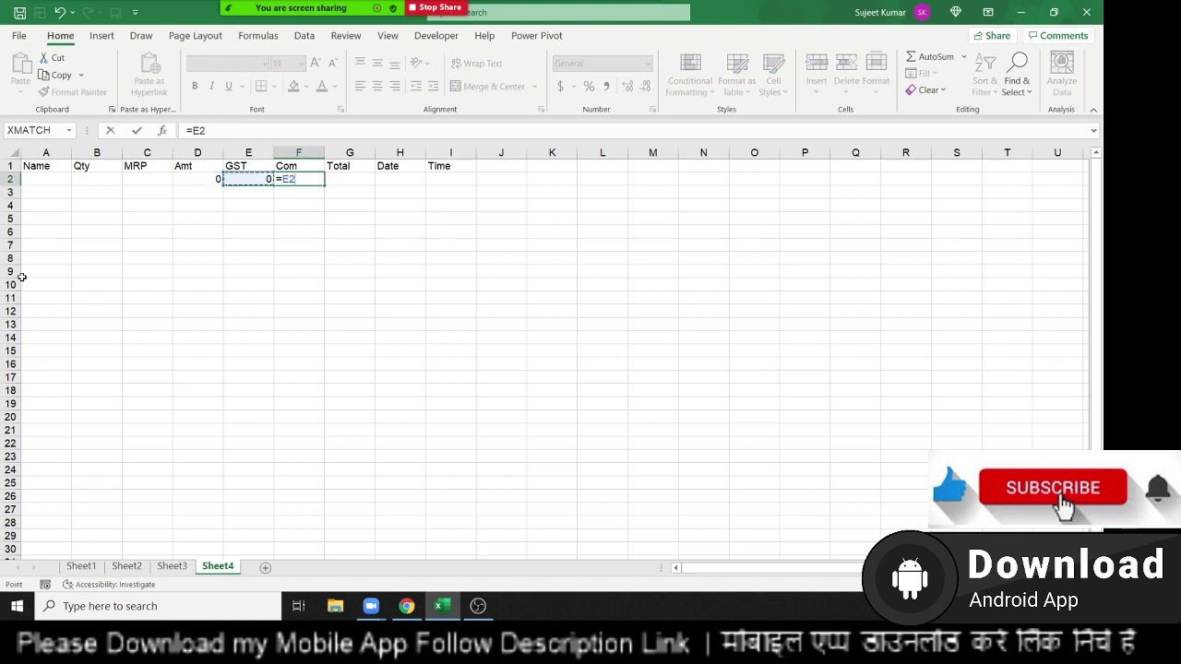
type("2%")
key("Return")
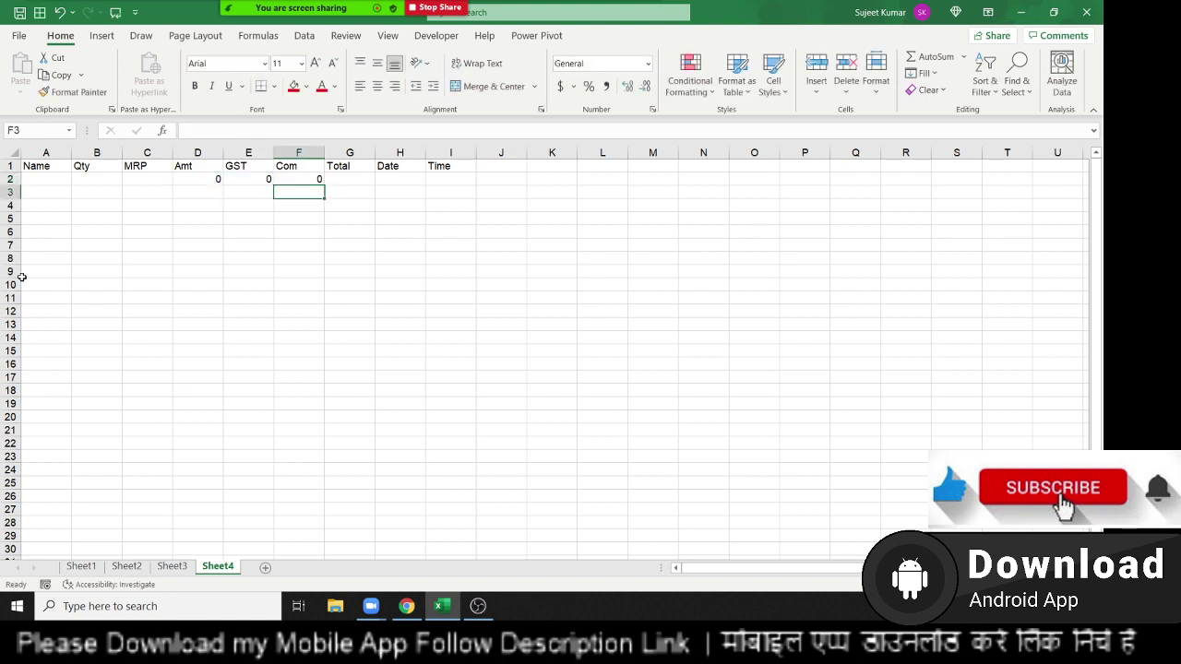
key("Up")
key("Right")
key("alt+equal")
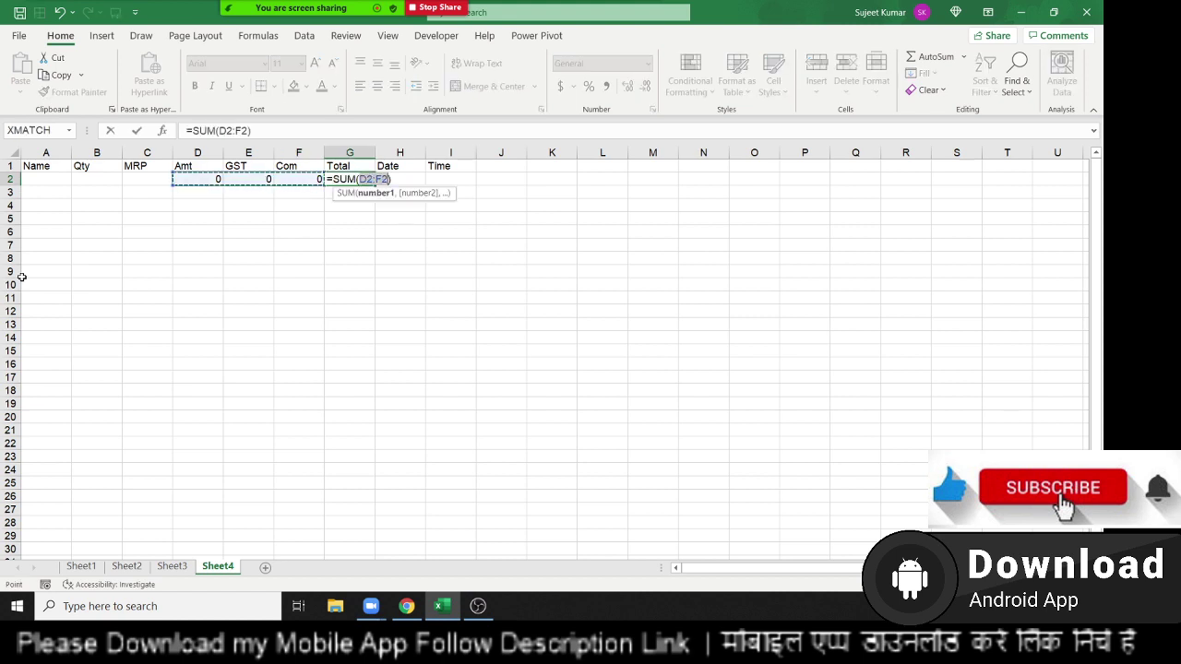
key("Return")
- Fill the D2:G2 formulas down through row 18 with Ctrl+D
key("Up")
key("shift+Left")
key("shift+Left")
key("shift+Left")
key("shift+Down")
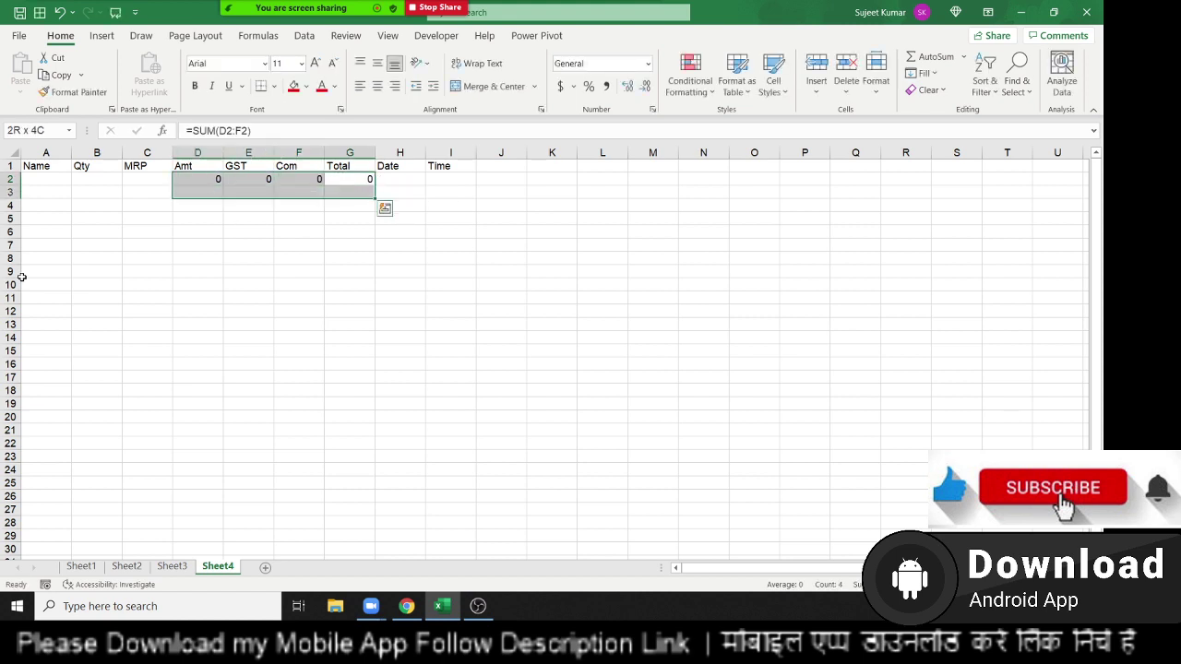
key("shift+Down")
key("shift+Down")
key("shift+Down")
key("shift+Down")
key("shift+Down")
key("shift+Down")
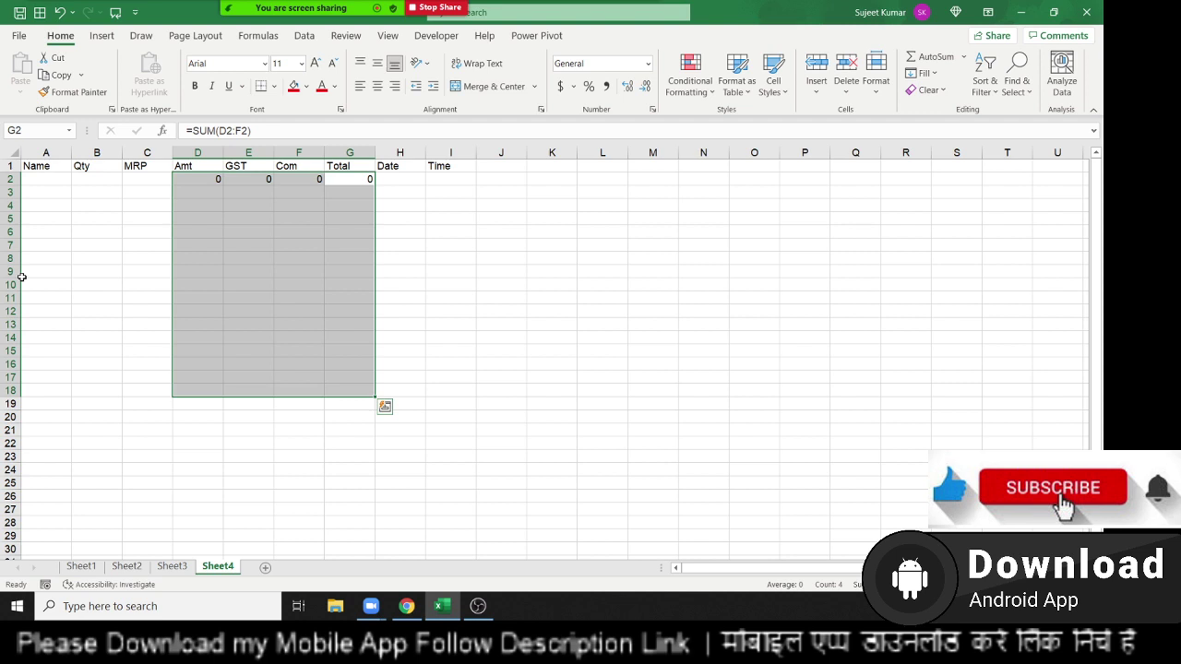
key("ctrl+d")
key("ctrl+q")
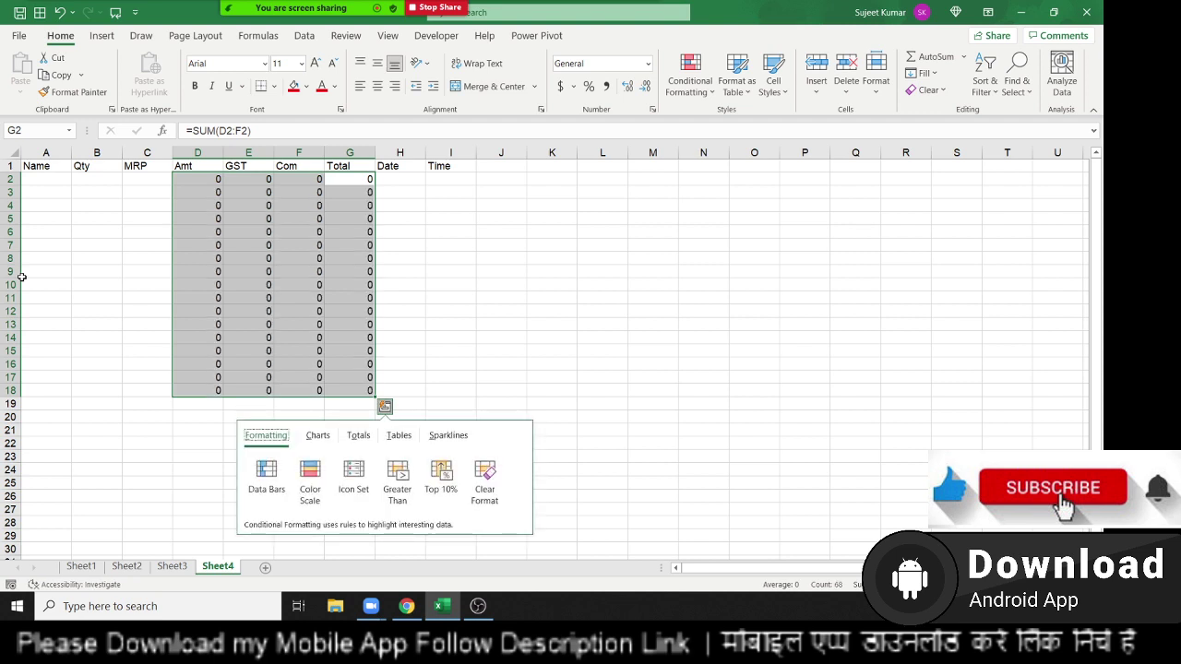
key("Escape")
key("Up")
key("Home")
- Enter a name, quantity 20 and MRP 30 in A2:C2
key("Down")
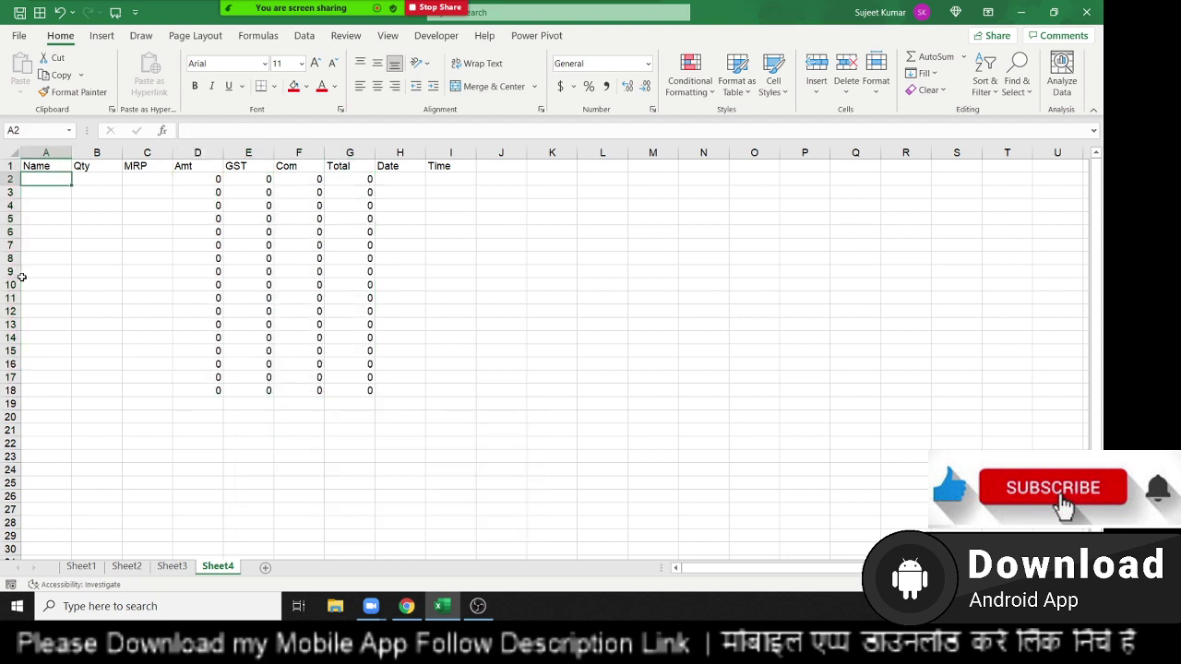
type("Puyj")
key("BackSpace")
key("BackSpace")
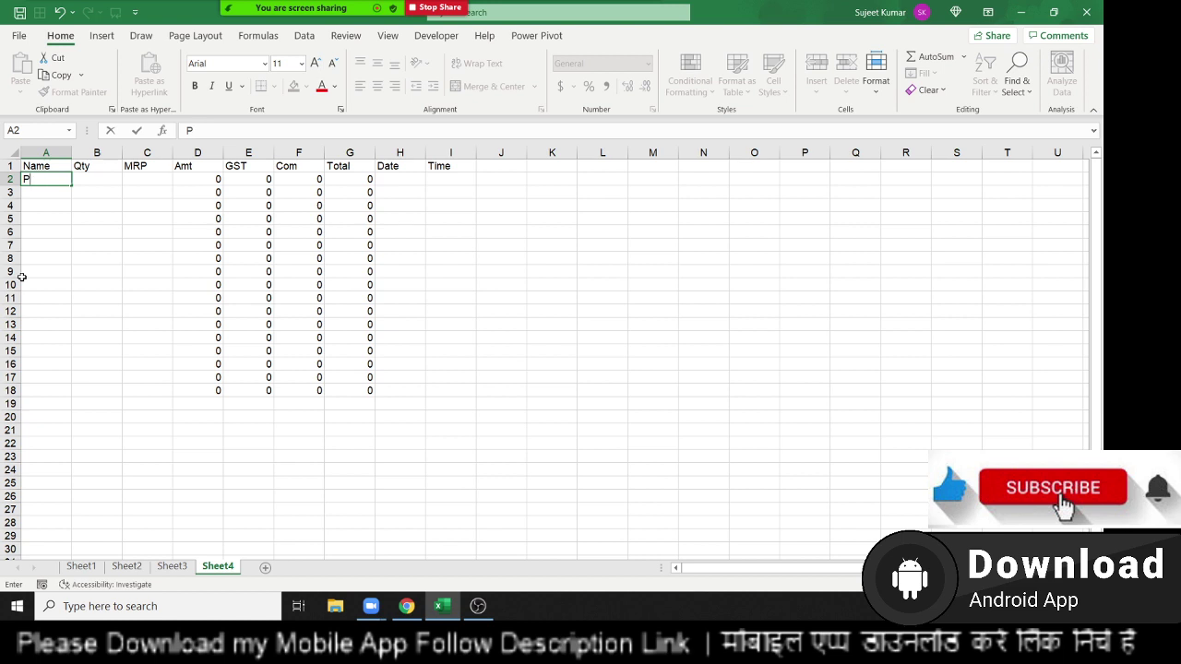
type("uja")
key("Tab")
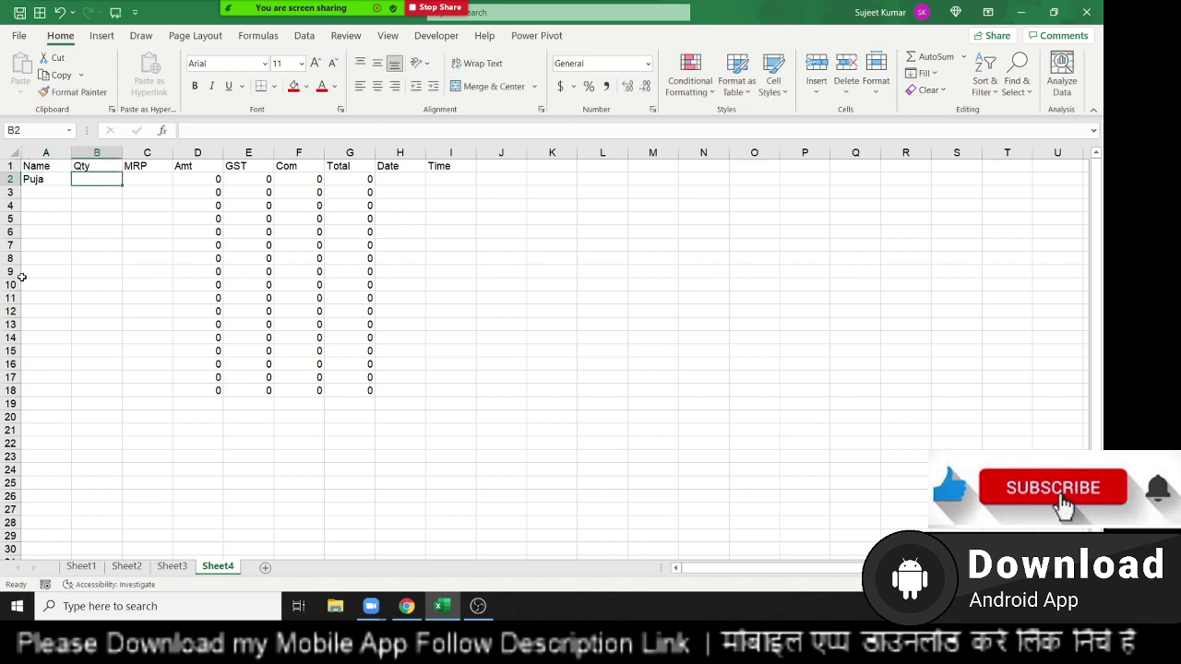
type("20")
key("Tab")
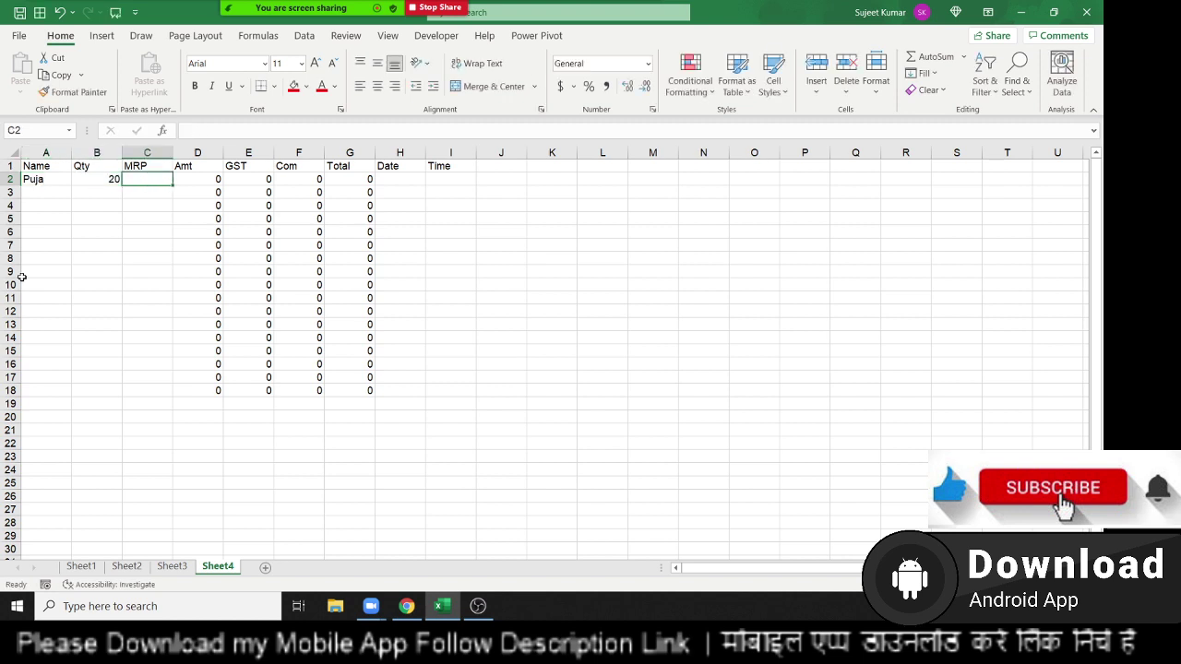
type("30")
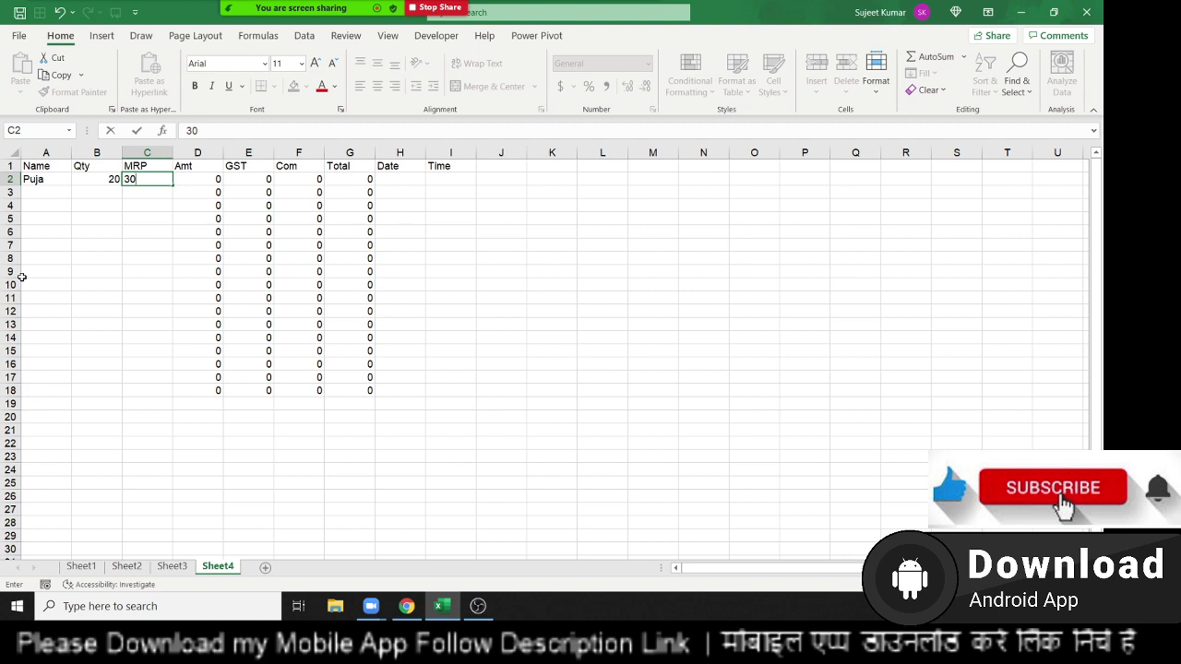
key("Tab")
- Stamp today's date 5/28/2021 in H2 and the current time 8:50 AM in I2
key("Tab")
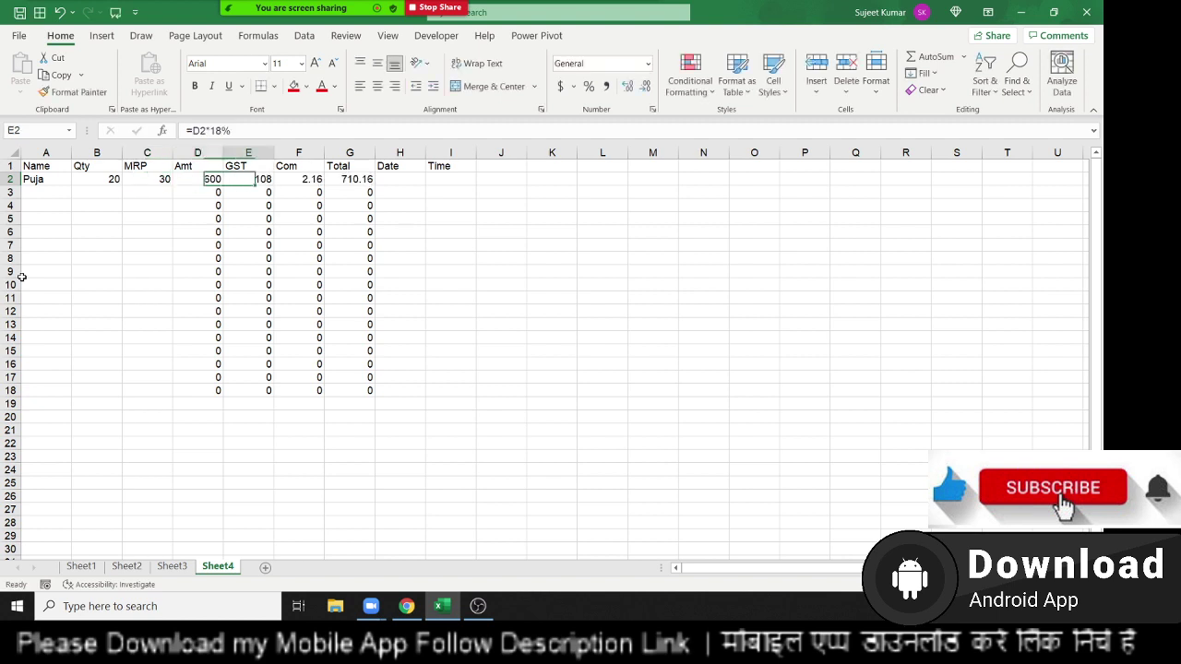
key("Tab")
key("Tab")
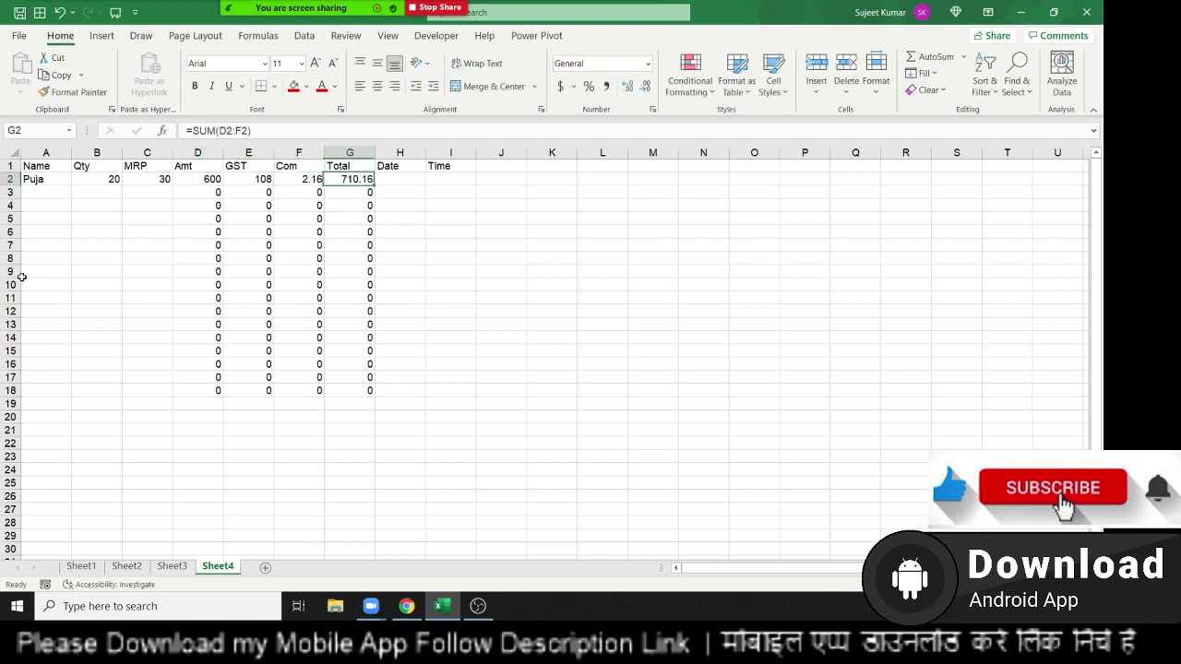
key("Tab")
key("ctrl+semicolon")
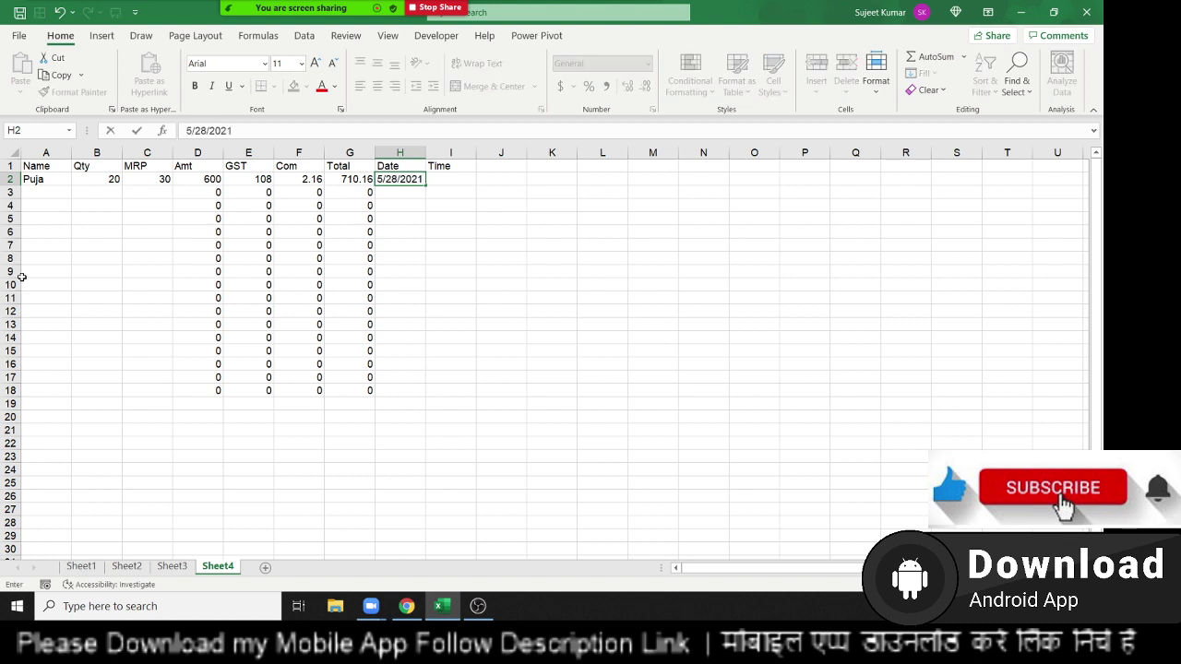
key("Tab")
key("ctrl+shift+semicolon")
key("Return")
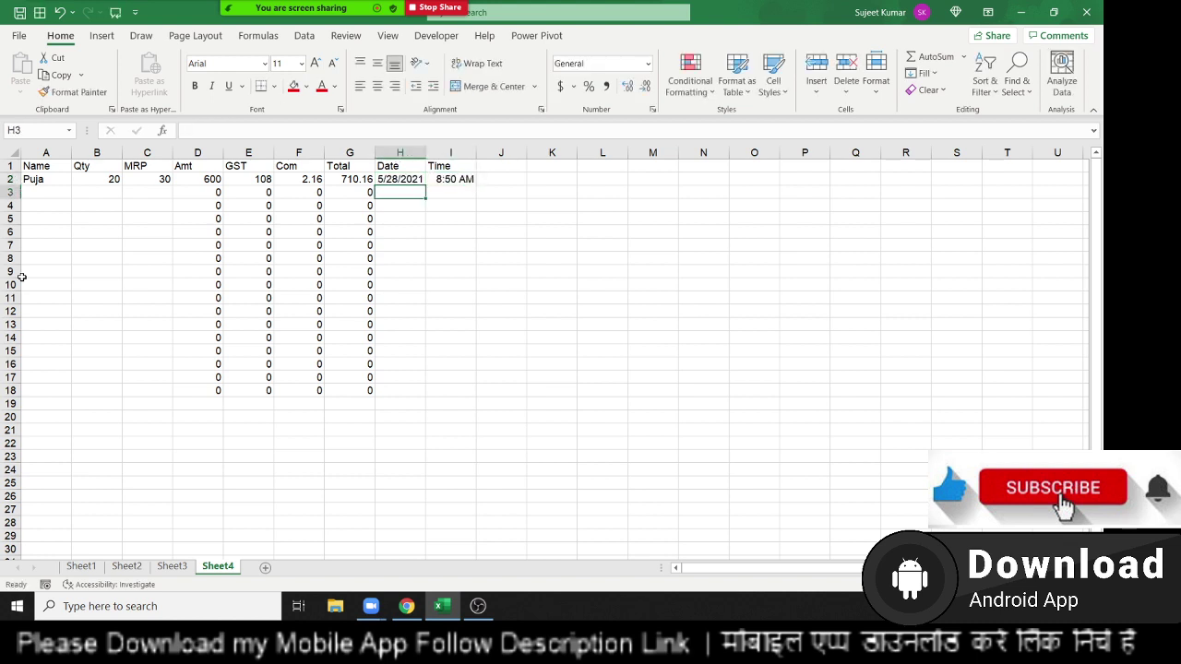
key("Left")
key("Left")
key("Left")
key("Left")
key("Left")
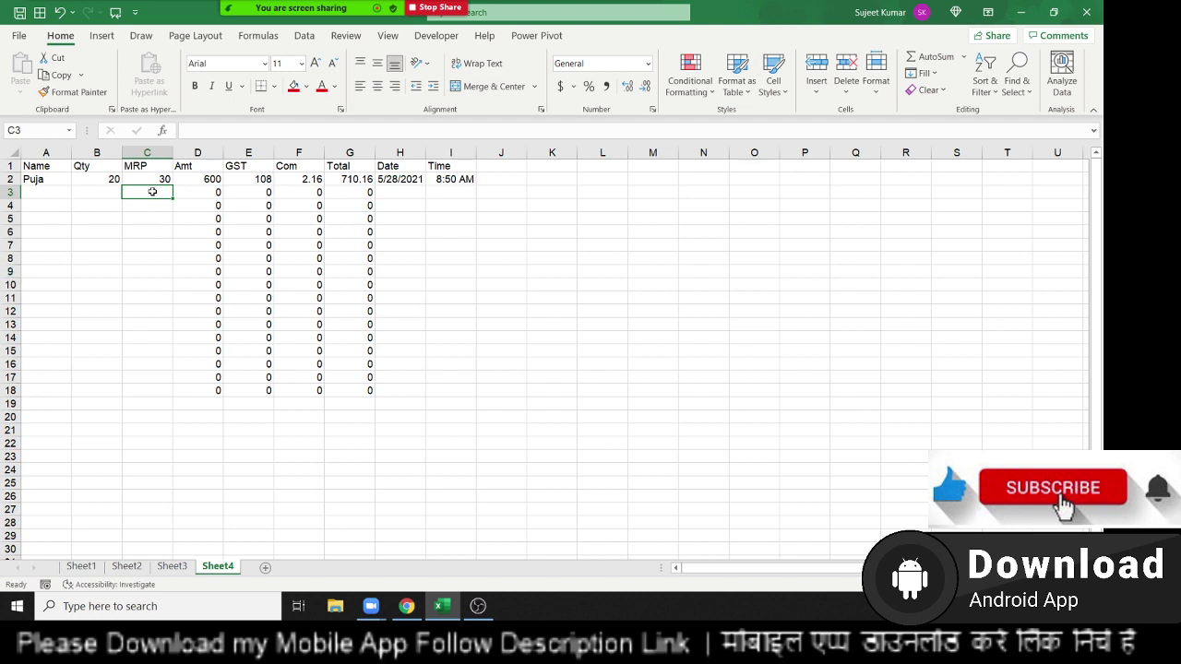
left_click(417, 198)
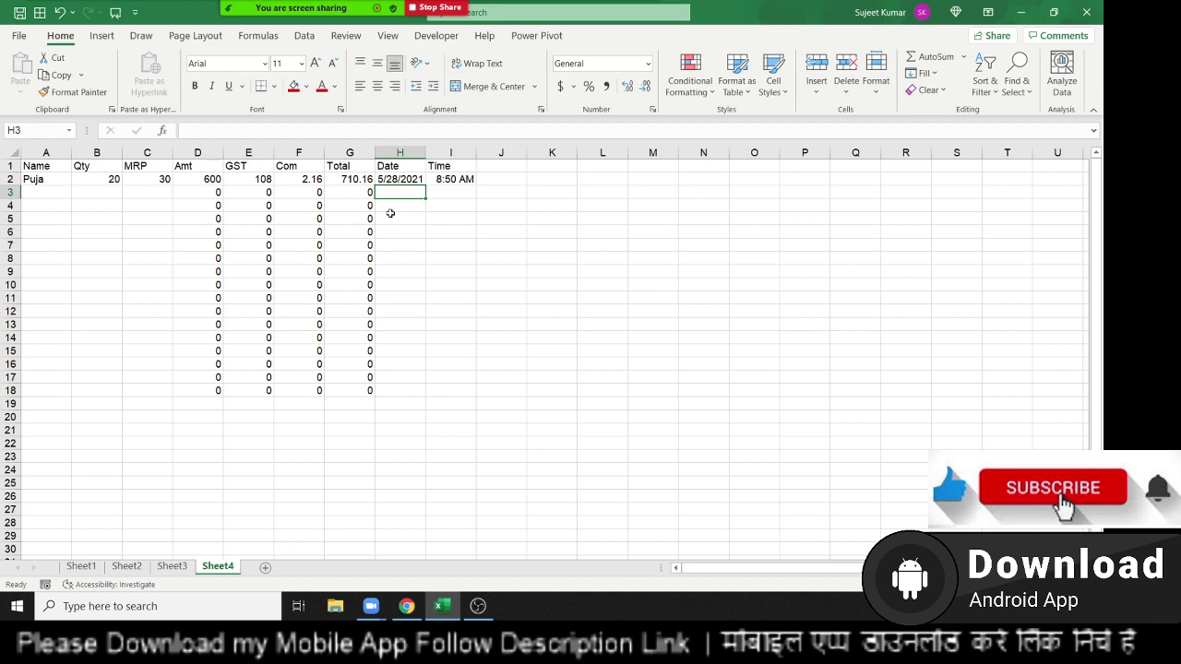
- Unlock every cell on Sheet4 by unchecking Locked in Format Cells > Protection
left_click(89, 255)
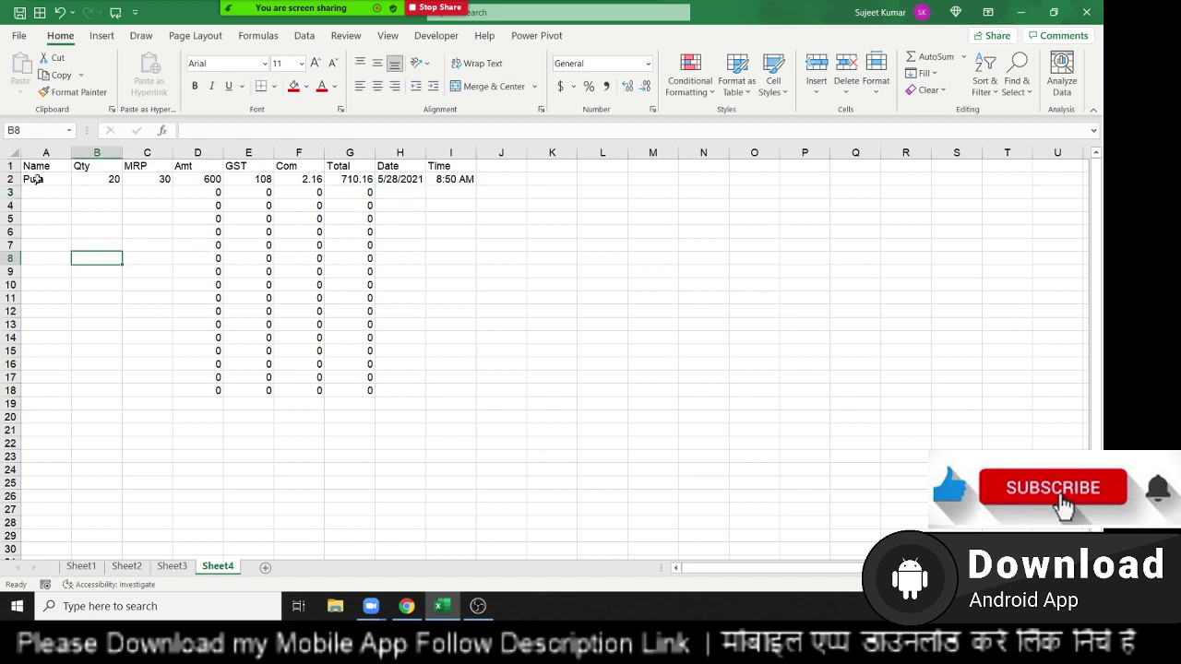
left_click(6, 152)
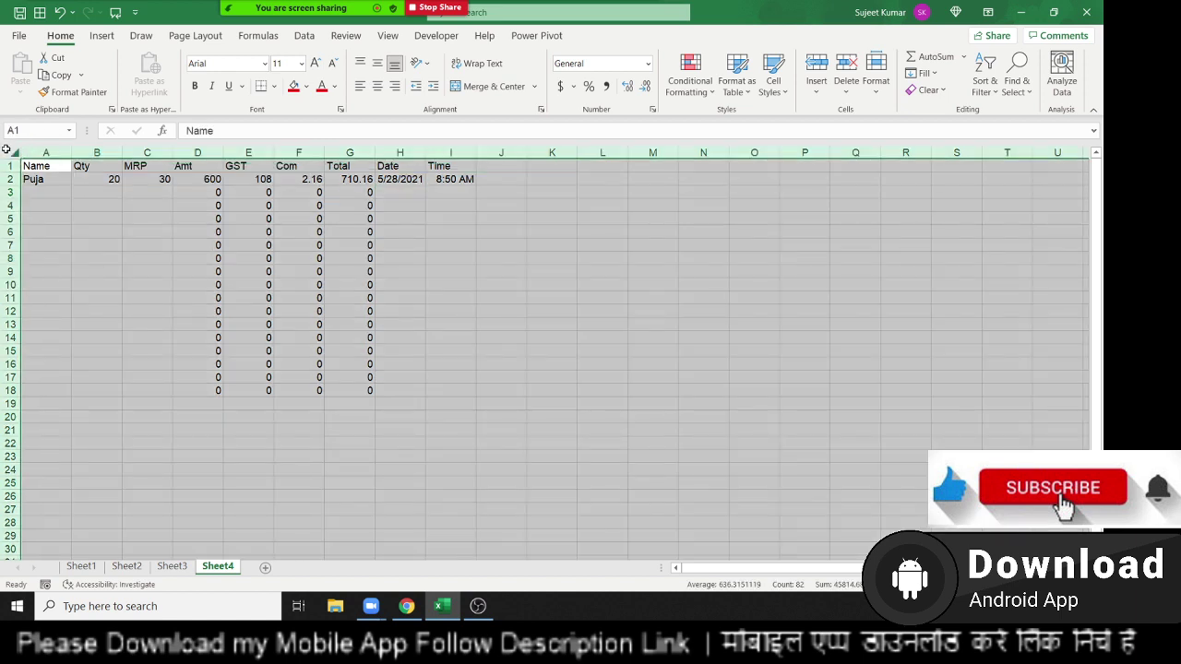
right_click(106, 193)
left_click(163, 384)
left_click(23, 250)
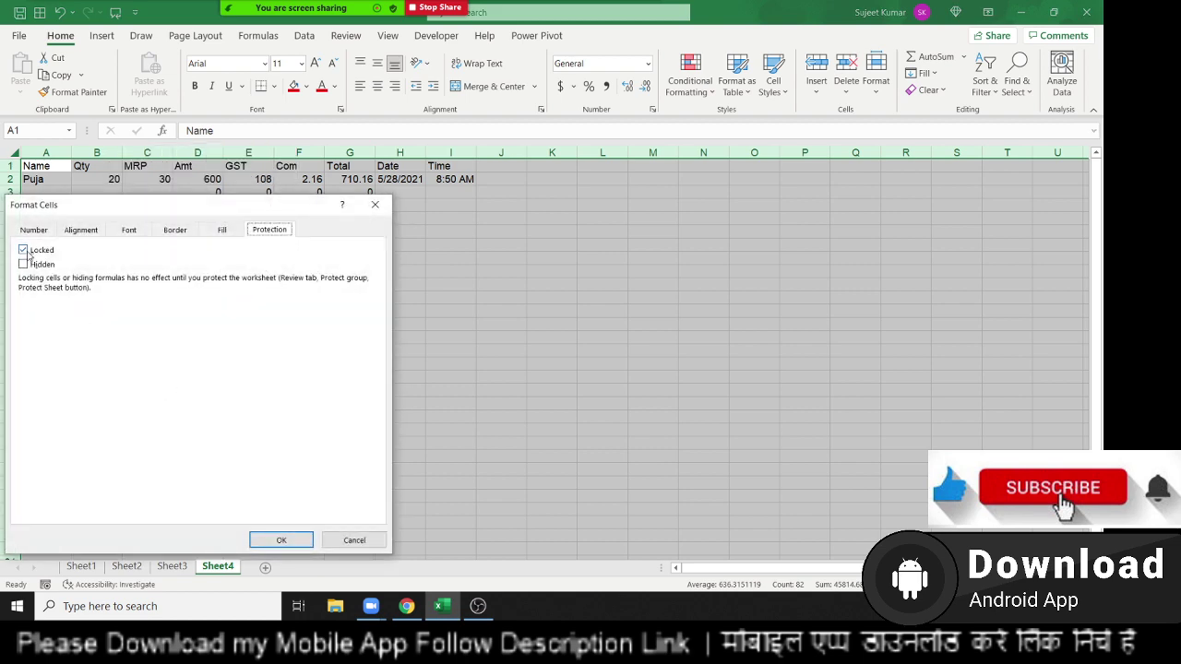
left_click(281, 540)
left_click(166, 323)
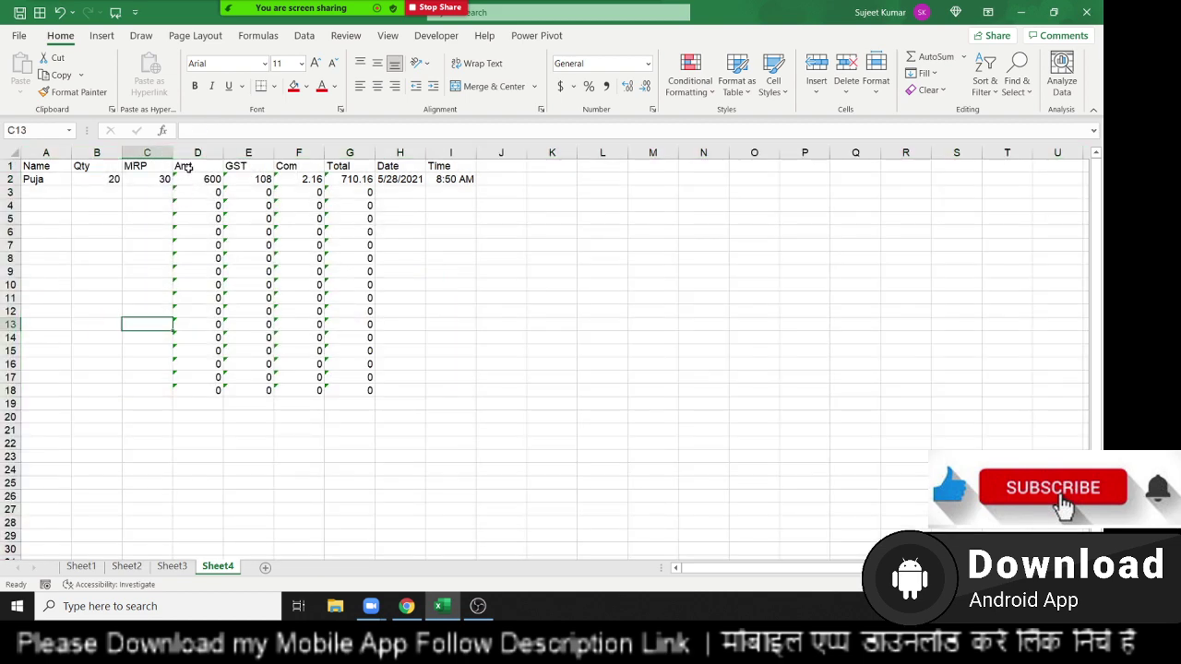
- Lock the formula columns D to G (Amt, GST, Com, Total) again
left_click_drag(189, 152, 360, 155)
right_click(325, 220)
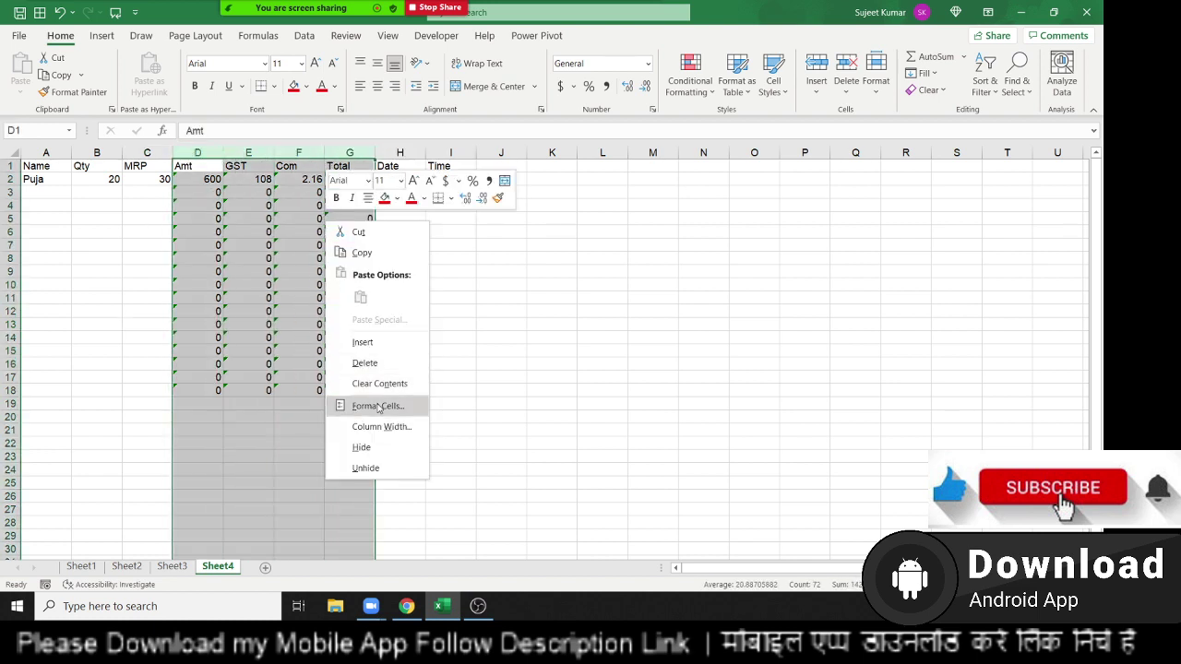
left_click(377, 406)
left_click(204, 269)
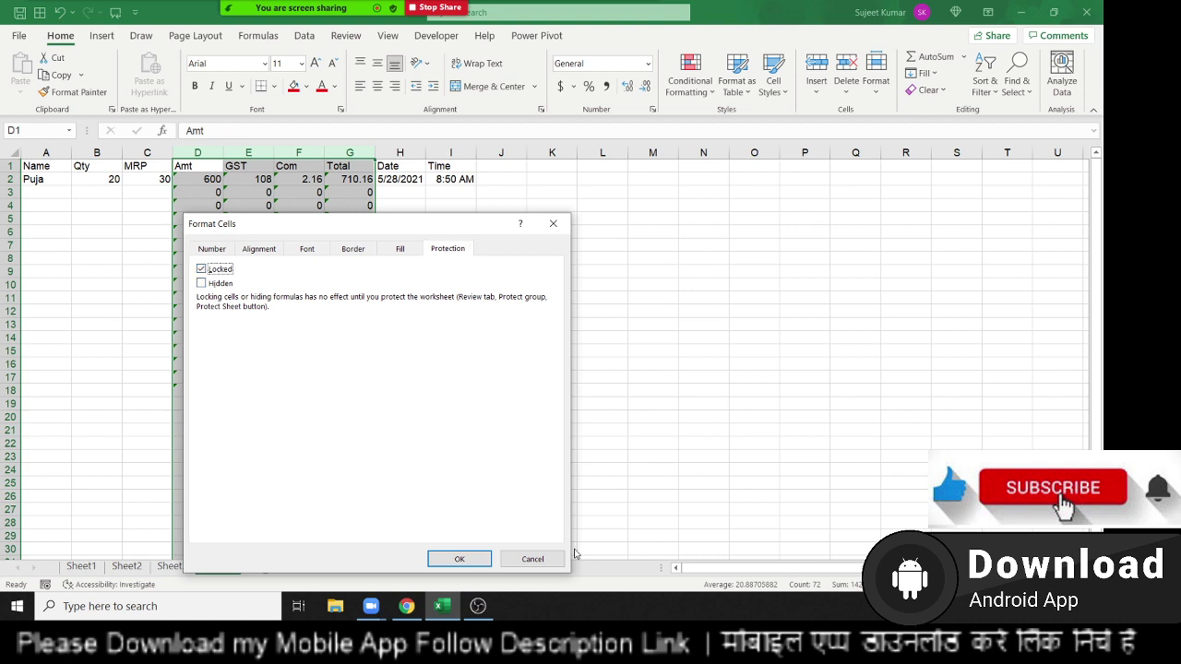
left_click(459, 559)
left_click(282, 416)
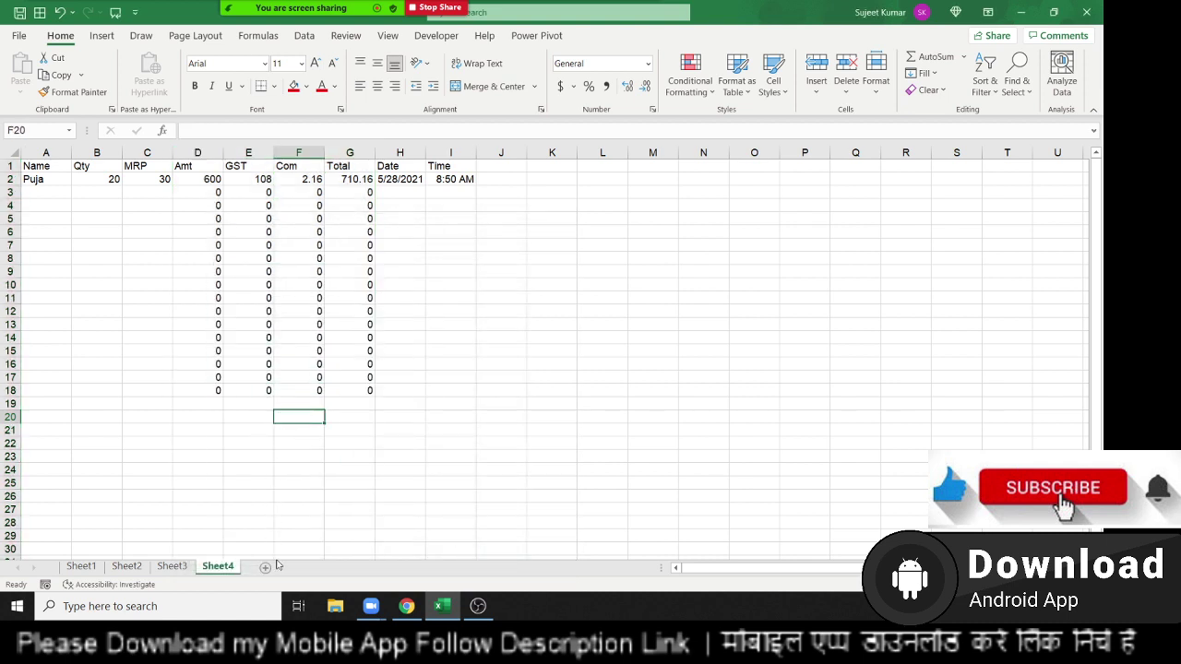
- Protect Sheet4 with 'Select locked cells' turned off, so only unlocked cells are selectable
right_click(227, 570)
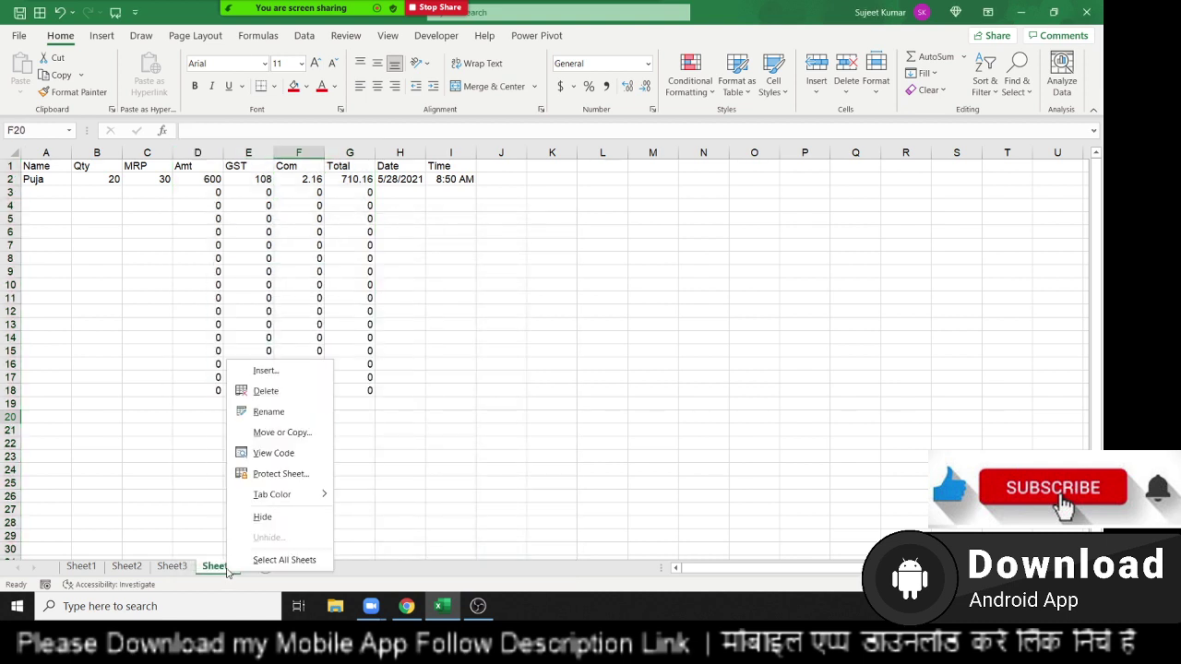
left_click(277, 474)
mouse_move(240, 375)
left_mouse_down()
mouse_move(318, 341)
mouse_move(348, 296)
left_mouse_up()
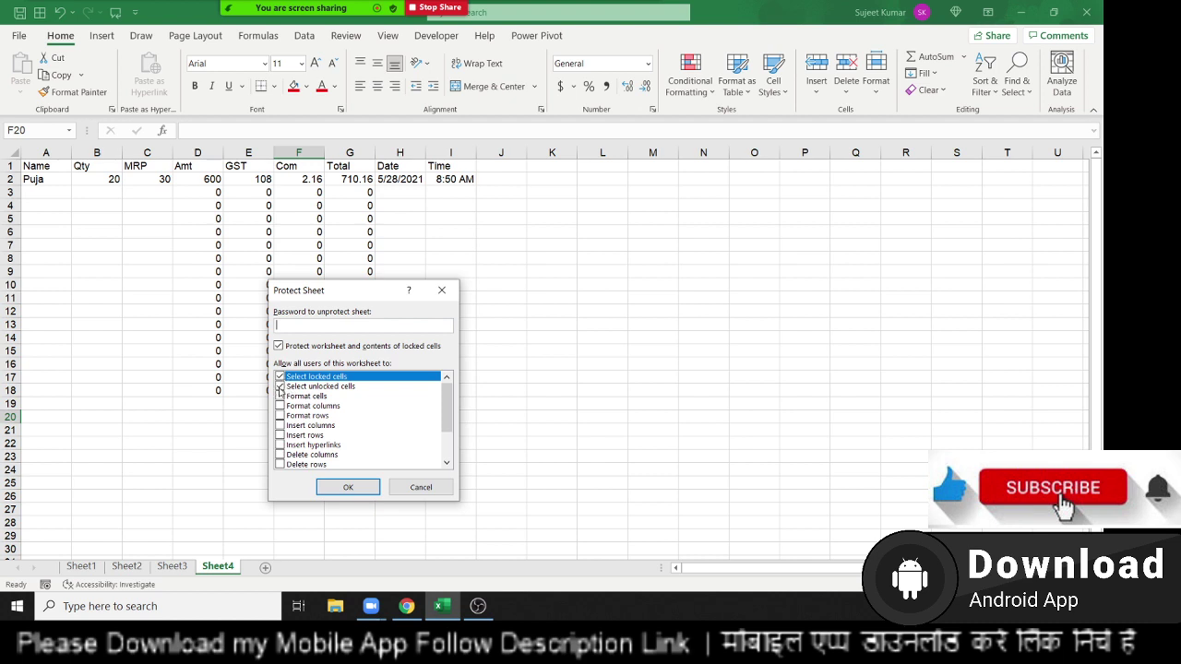
left_click(279, 382)
left_click(352, 493)
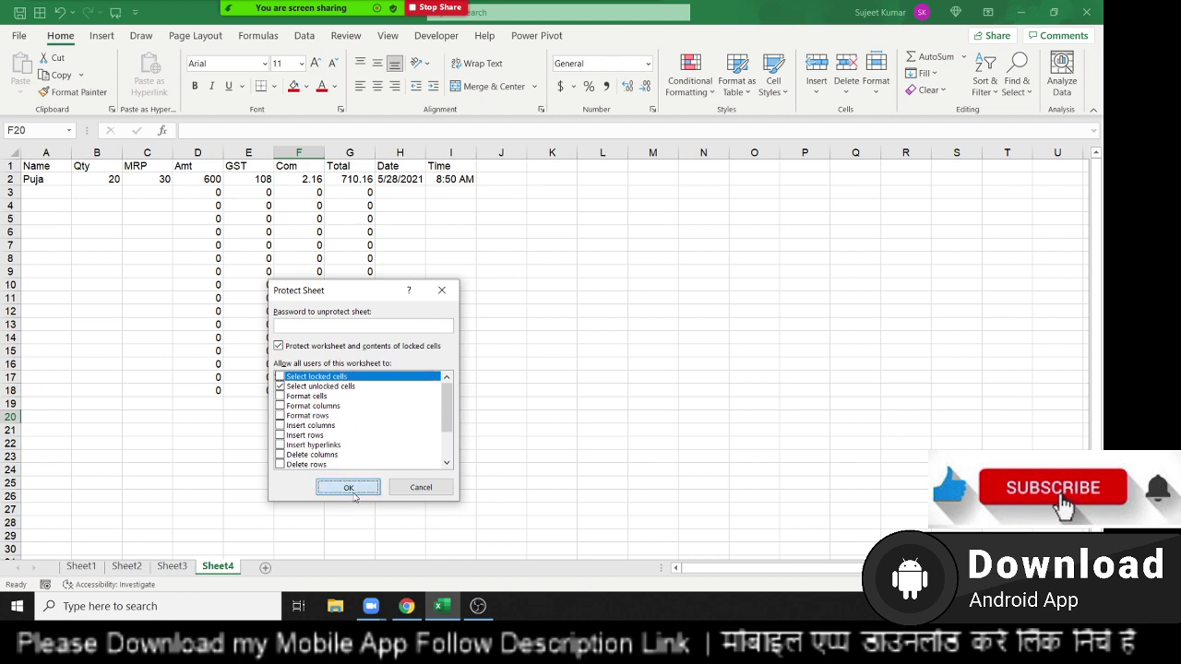
- Enter a name, quantity 30, MRP 25, today's date and the current time in row 3
left_click(36, 192)
type("Om")
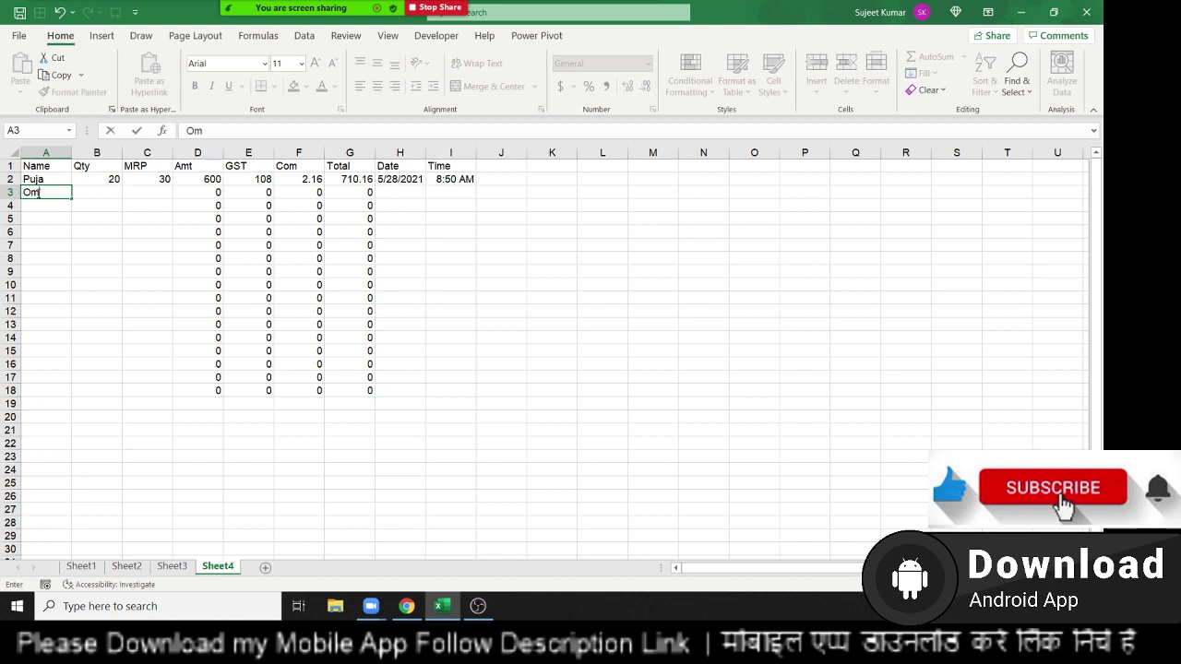
key("Tab")
type("30")
key("Tab")
type("2")
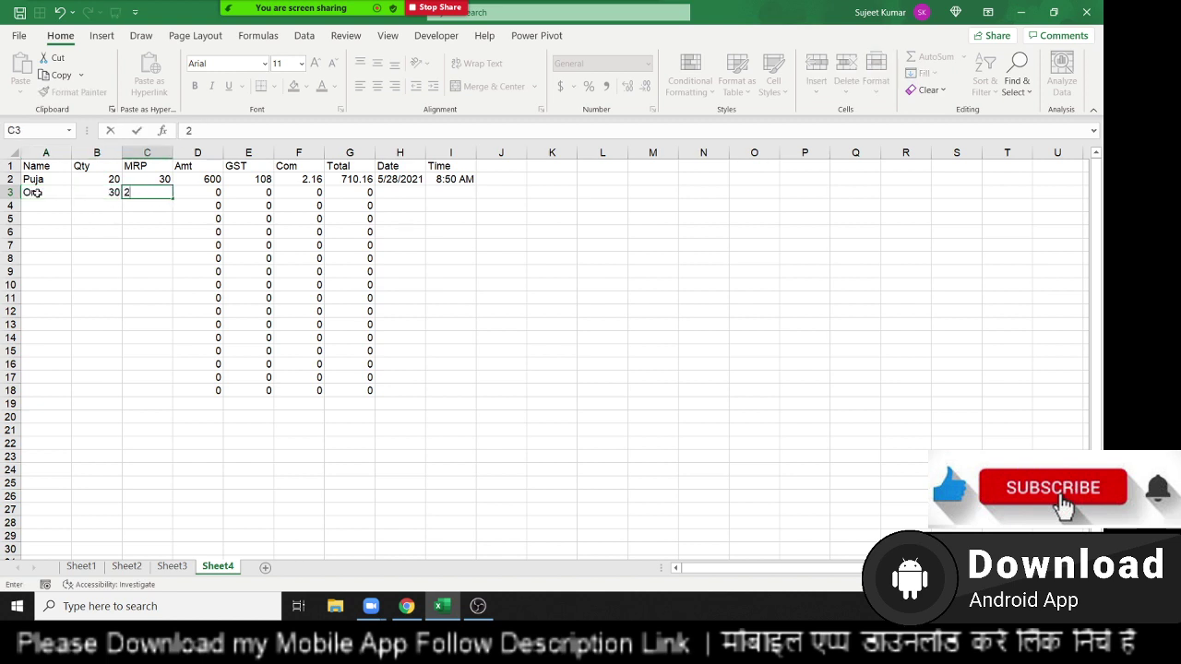
type("5")
key("Tab")
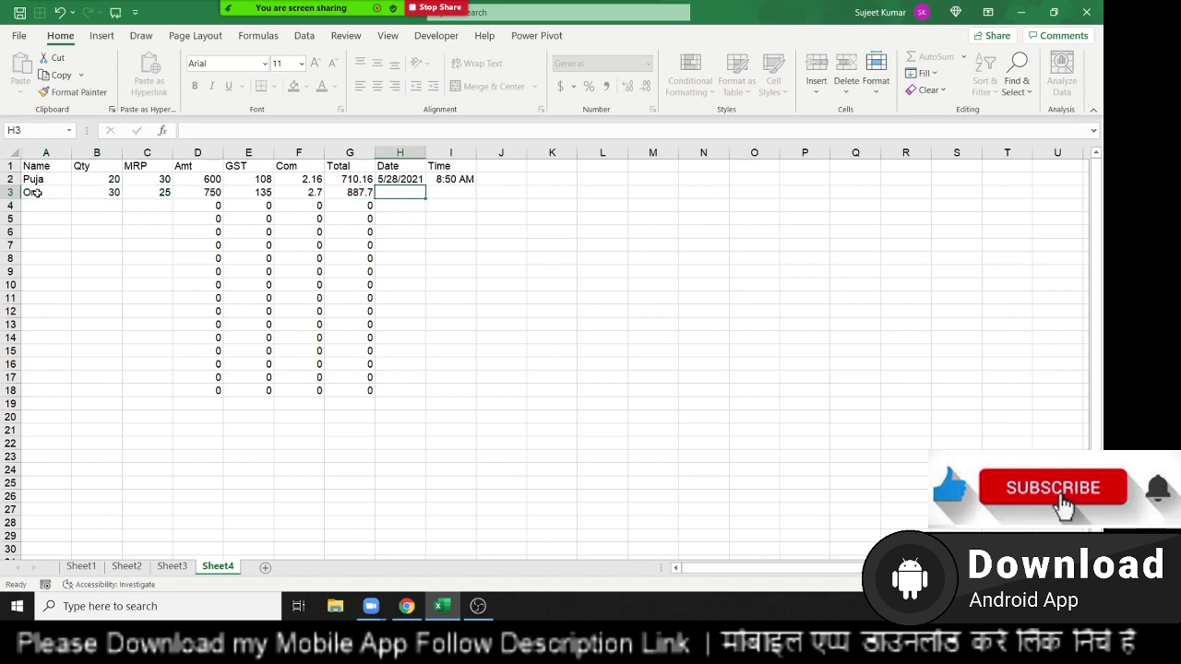
key("ctrl+semicolon")
key("Tab")
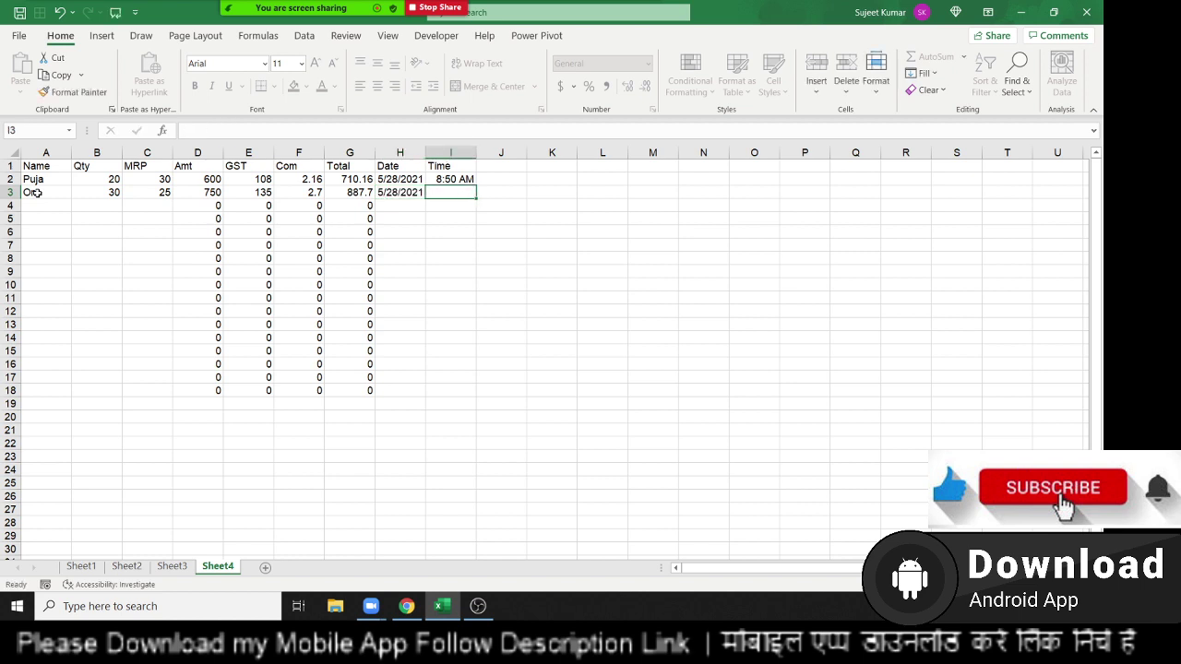
key("ctrl+shift+semicolon")
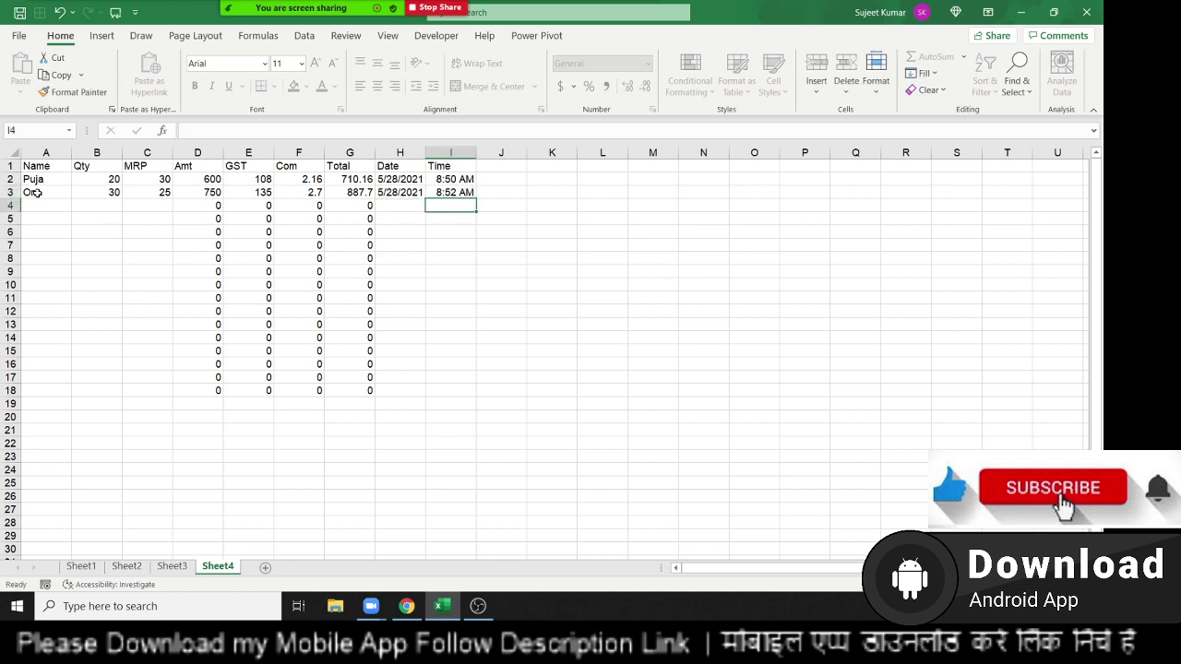
key("ctrl+Return")
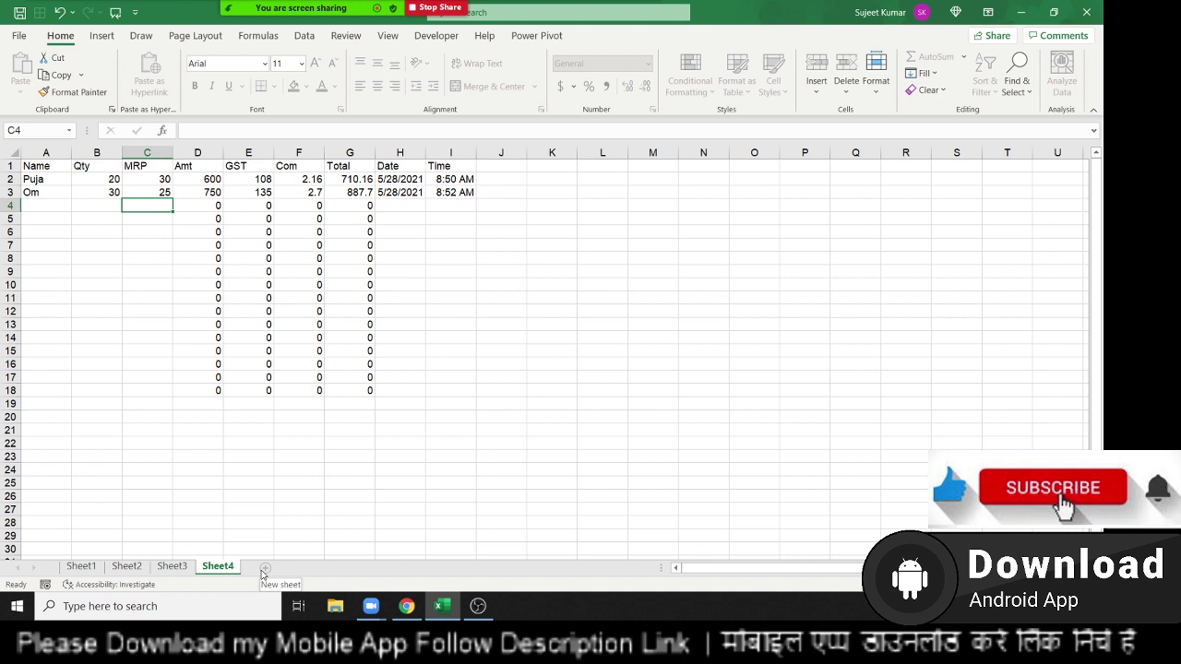
- Add a new sheet and type the heading Name in cell B4
left_click(264, 567)
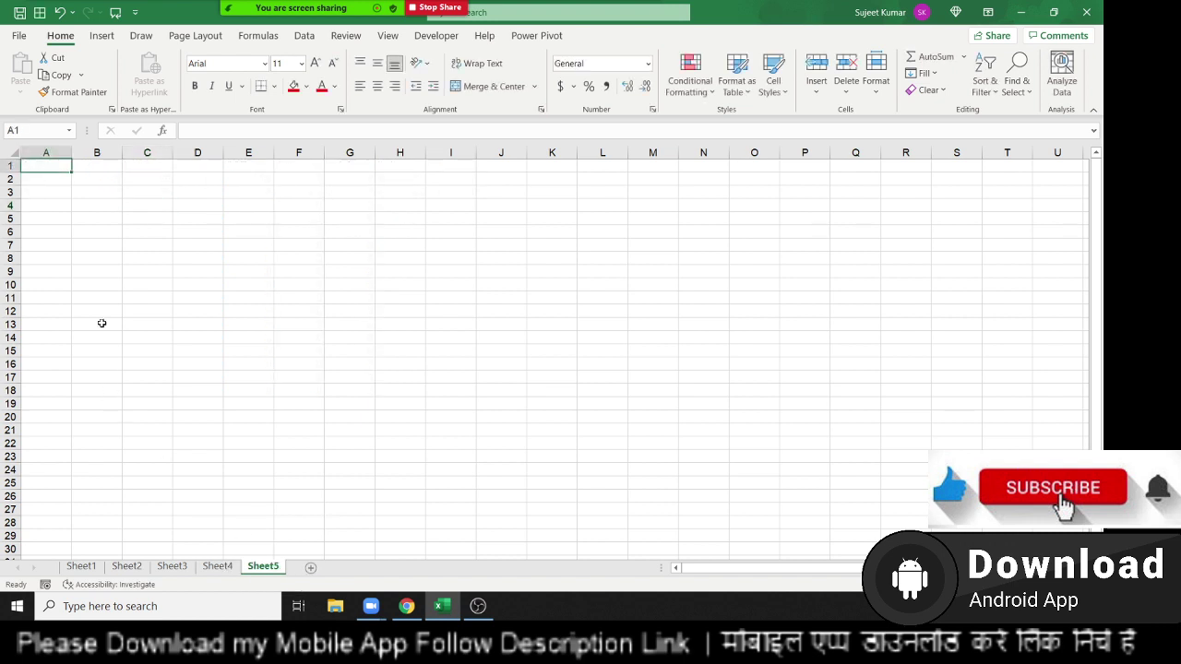
scroll(103, 239, "up", 3, "ctrl")
left_click(113, 234)
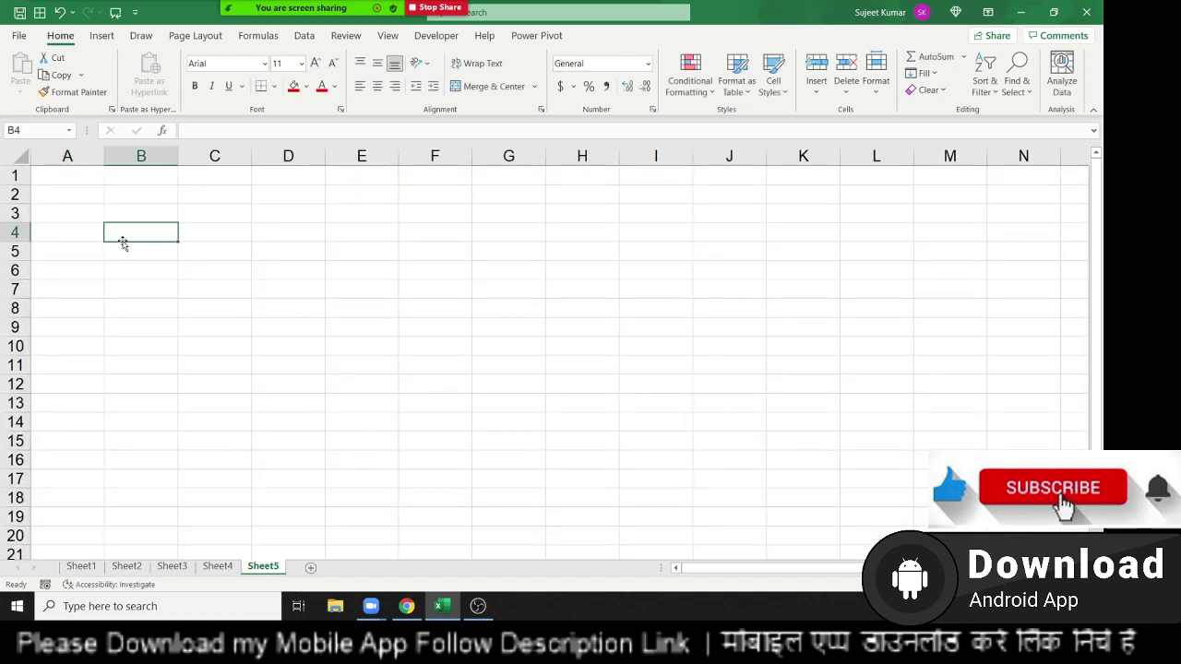
type("NAme")
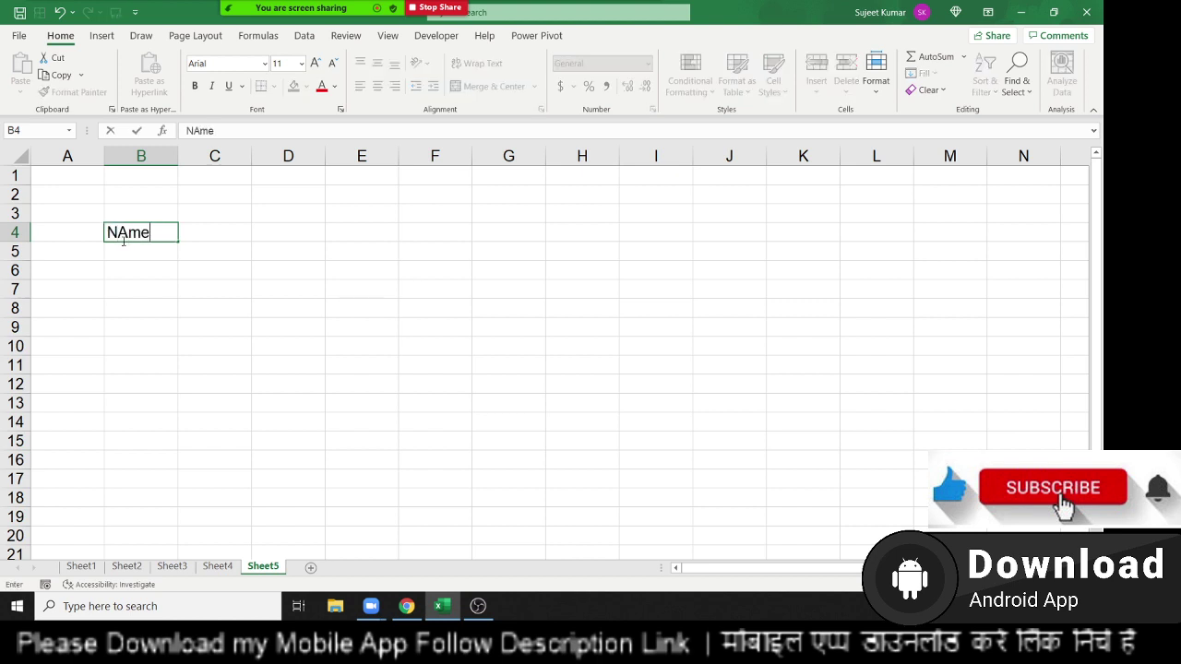
key("Return")
- Add the labels Roll in C7 and Marks in D9
key("Right")
key("Right")
key("Down")
key("Down")
key("Left")
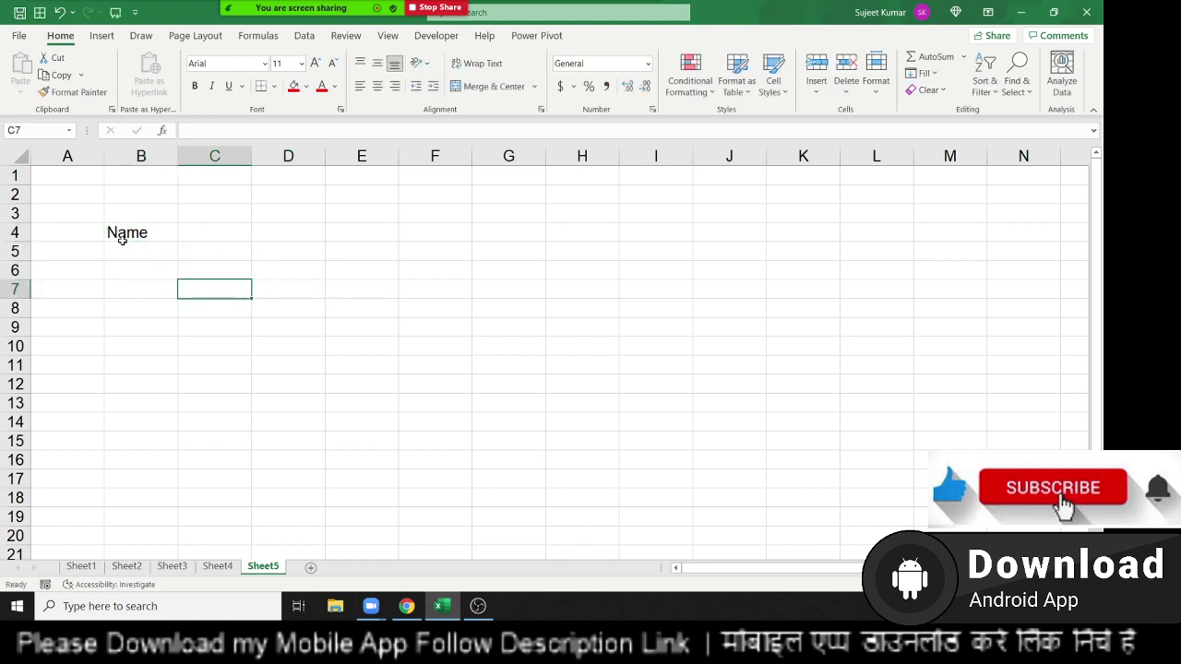
type("Roll")
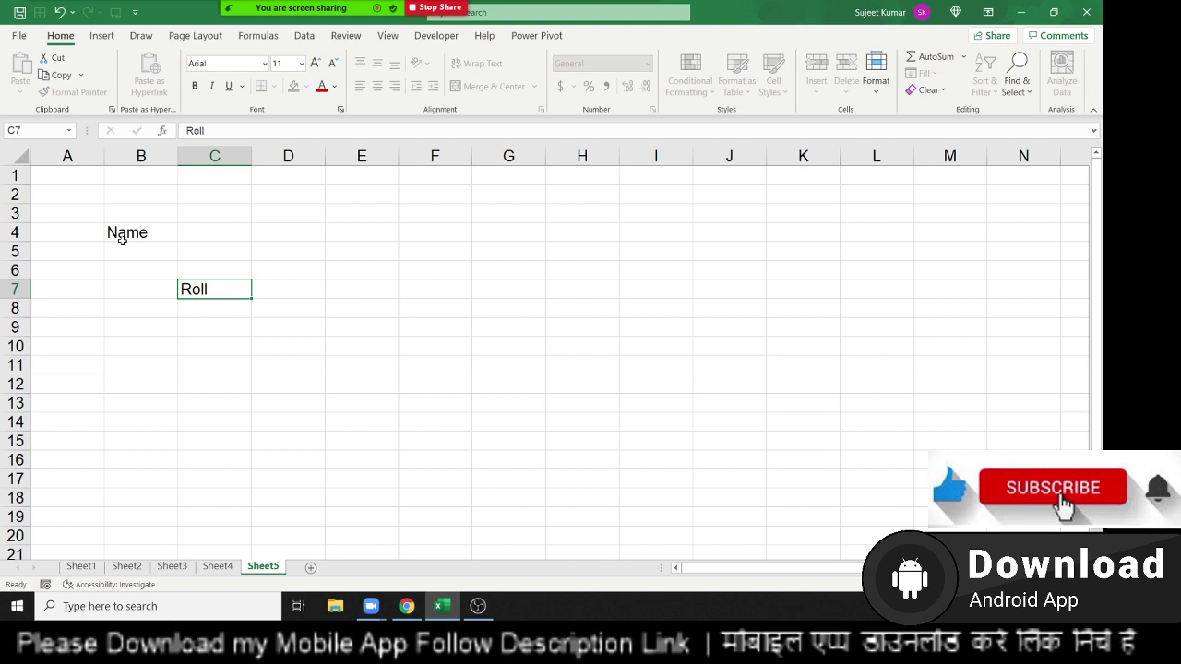
key("Return")
key("Down")
key("Down")
key("Right")
key("Up")
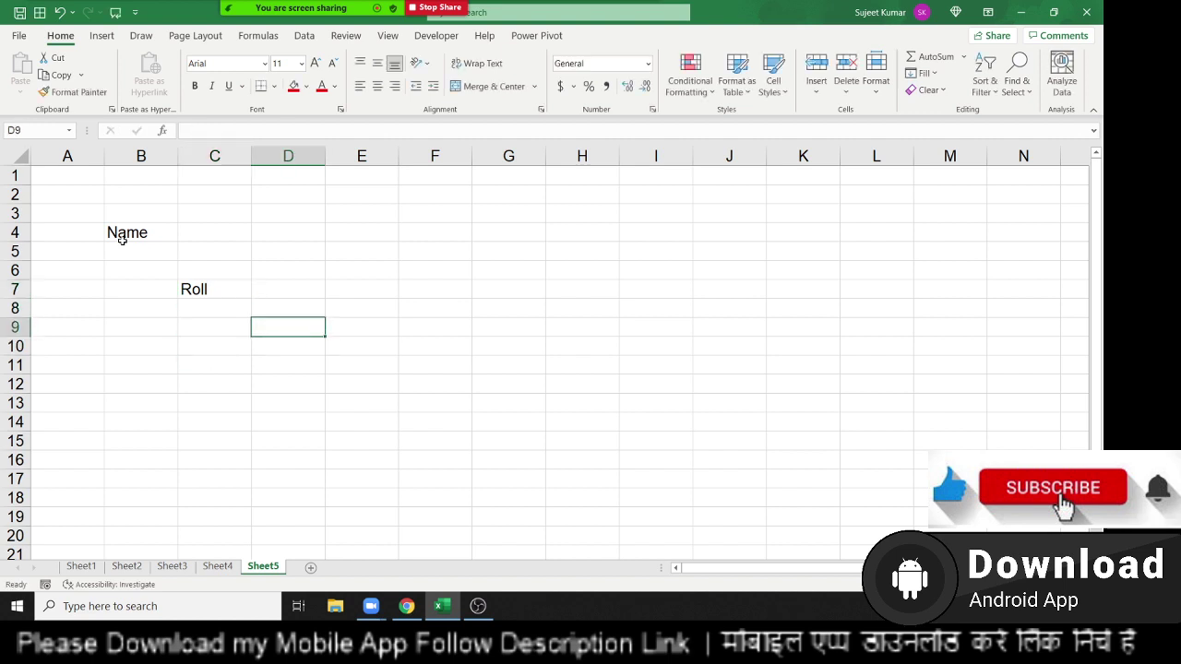
type("Marks")
key("Return")
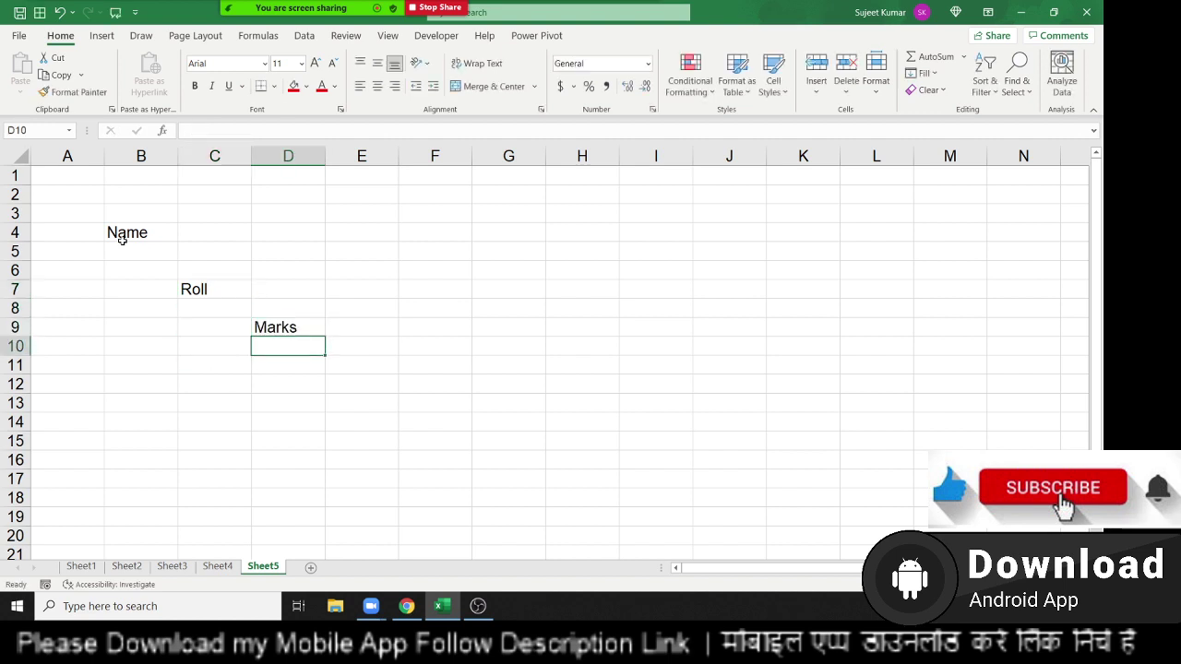
- Fill cells C4, D7 and E9 yellow
left_click(232, 235)
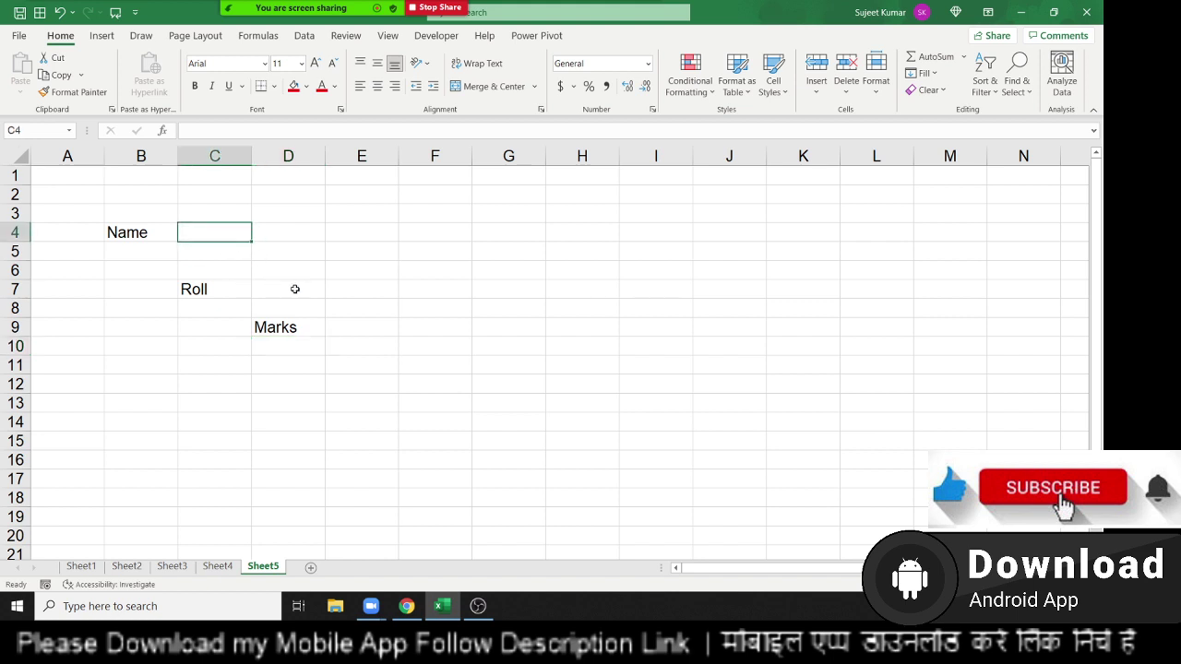
left_click(293, 289)
key("F4")
left_click(370, 328)
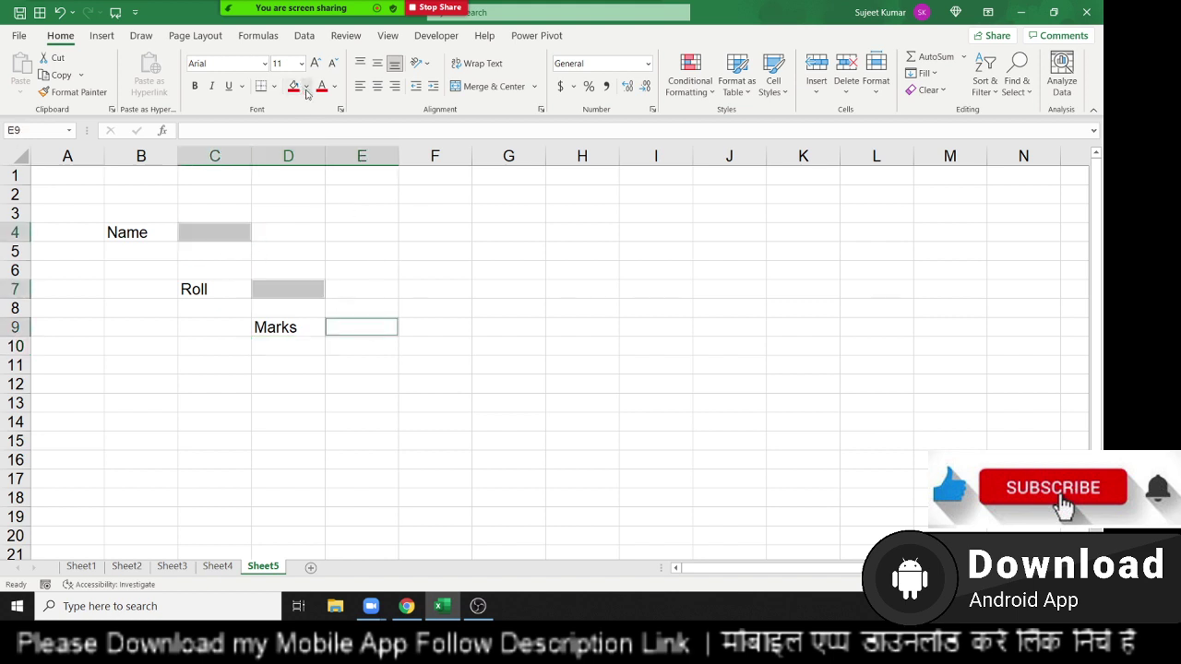
left_click(306, 87)
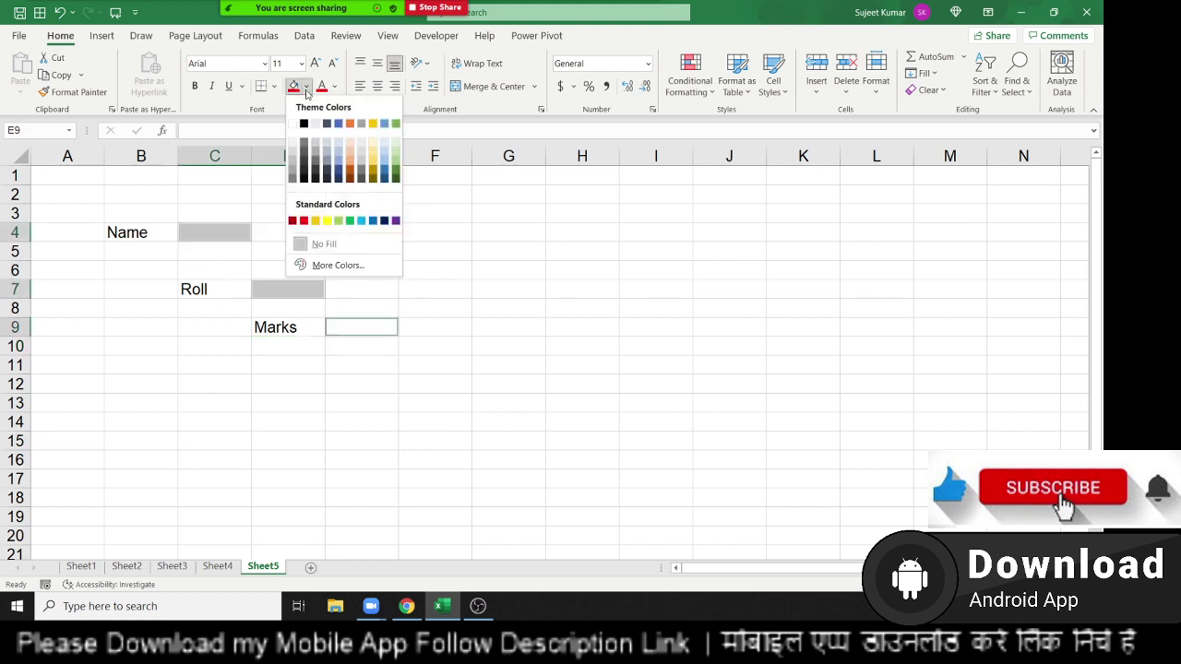
left_click(327, 221)
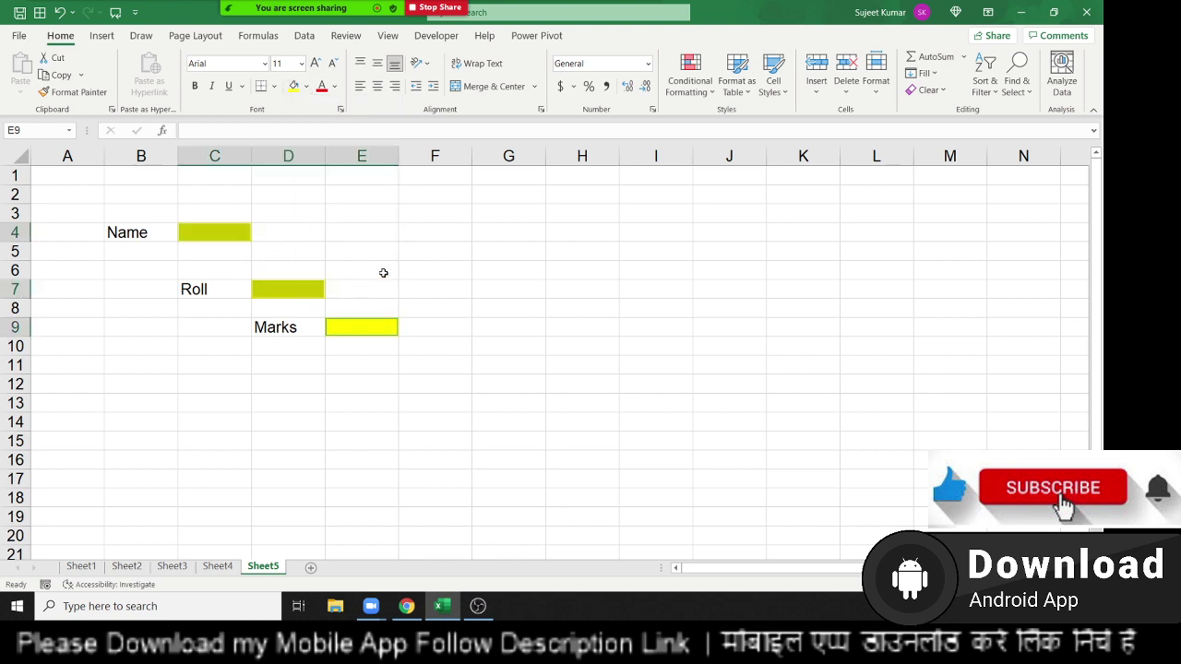
left_click(382, 271)
- Enter a sample name in cell C4
left_click(227, 234)
type("P")
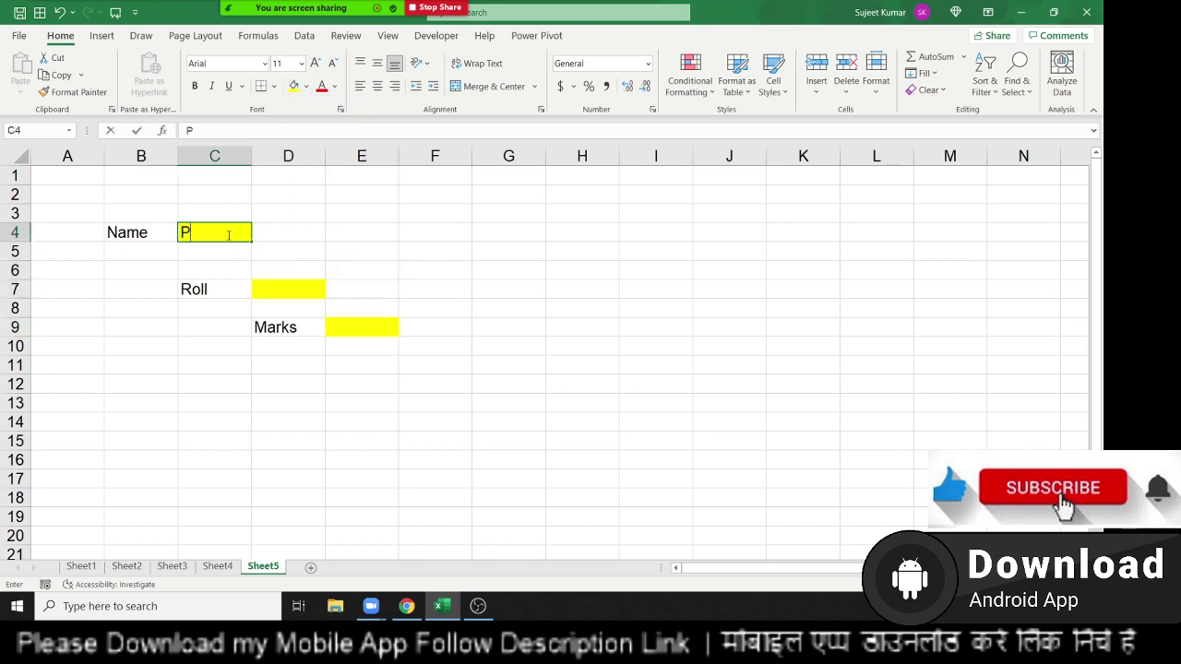
type("uja")
key("Return")
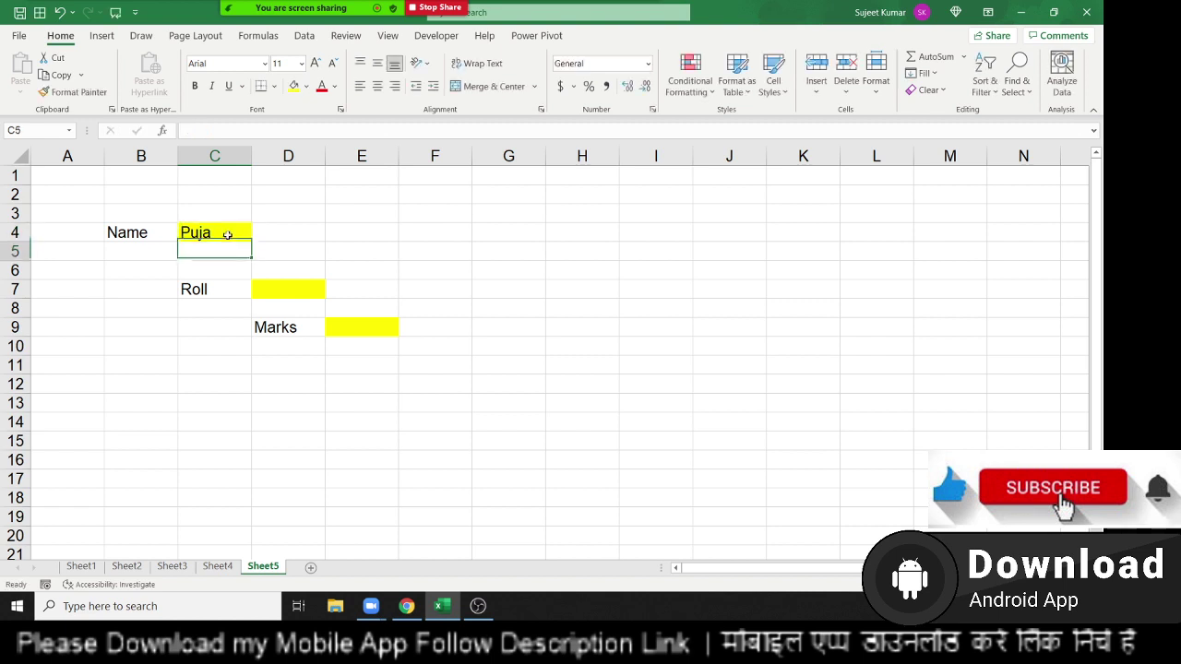
left_click(227, 235)
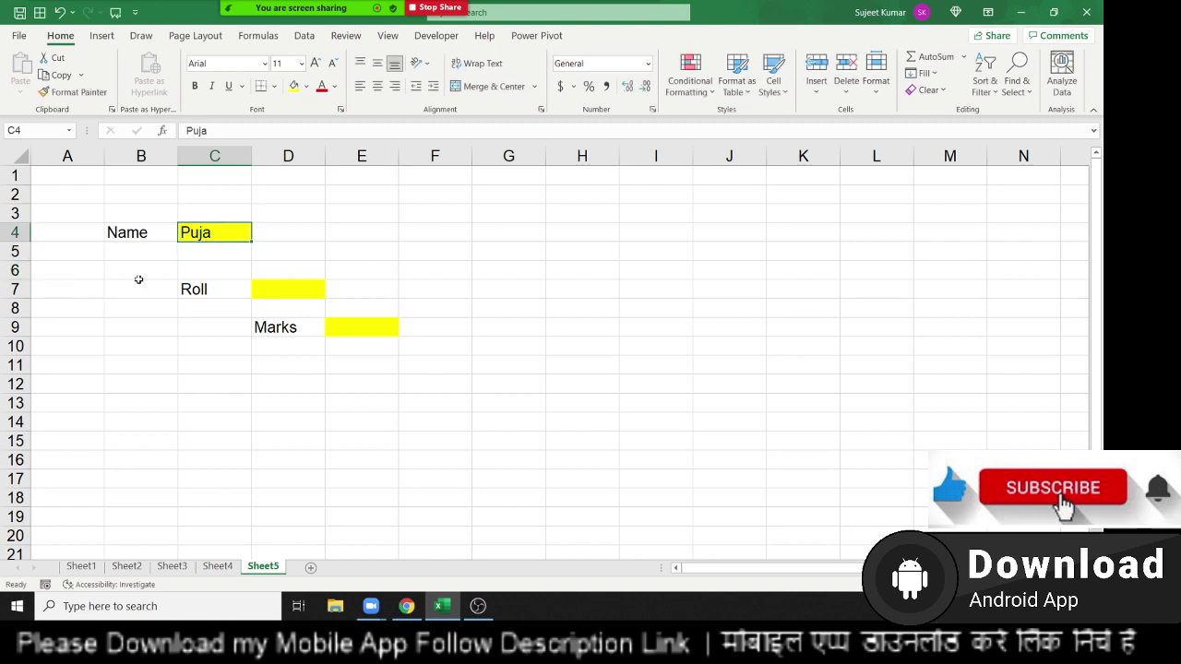
left_click(287, 298)
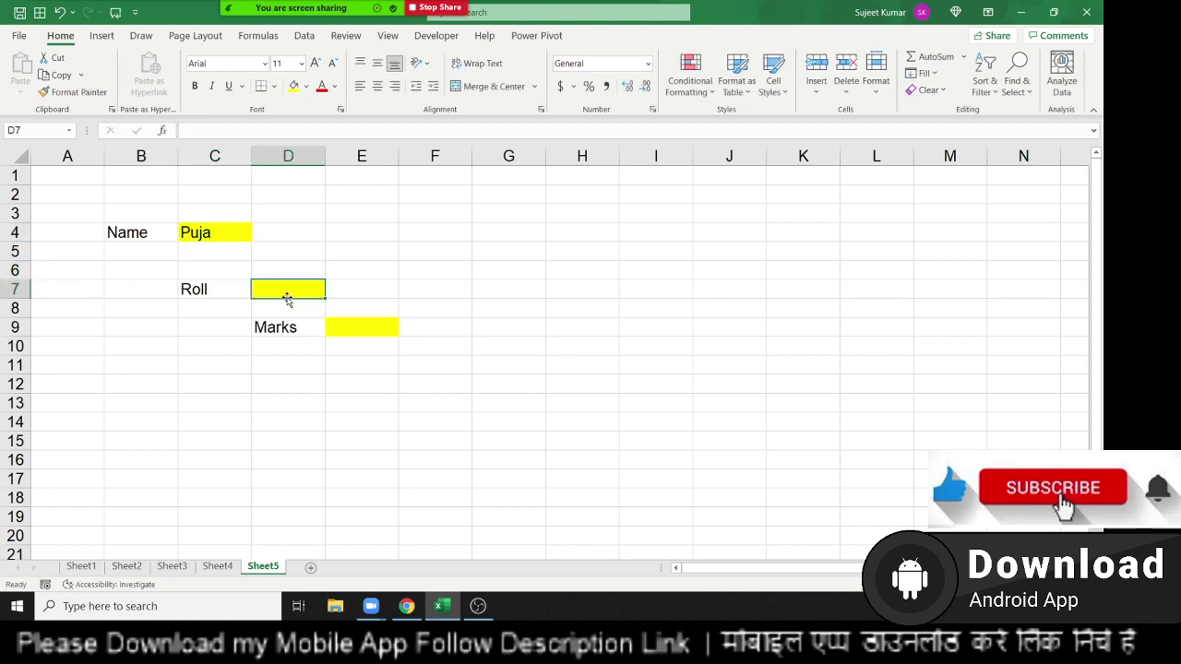
- Clear the sample name from cell C4
left_click(378, 329)
left_click(189, 236)
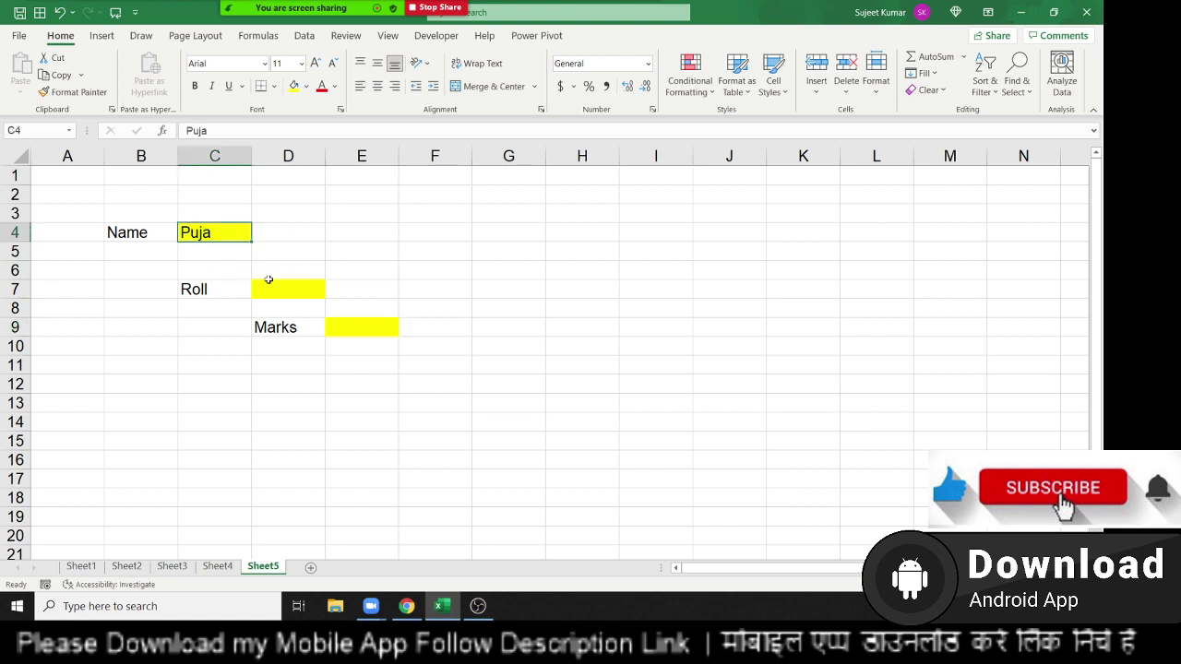
left_click(269, 286)
left_click(328, 310)
left_click(208, 232)
key("Delete")
- Unlock the yellow input cells C4, D7 and E9 in Format Cells > Protection
left_click(298, 284, "ctrl")
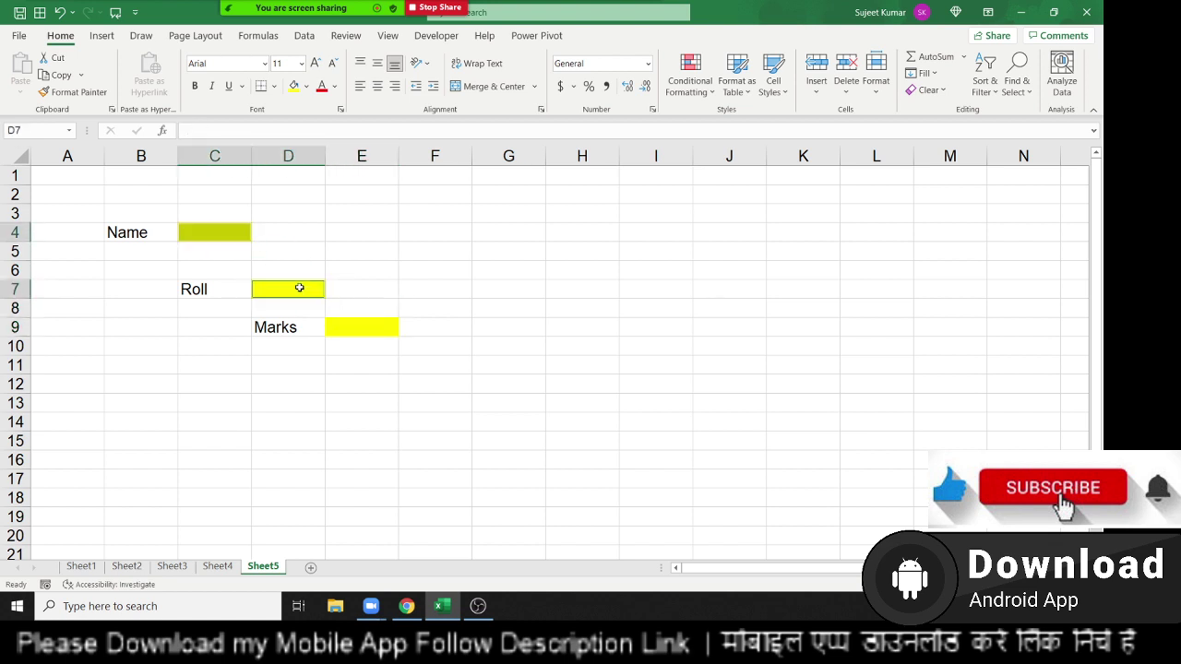
left_click(339, 319, "ctrl")
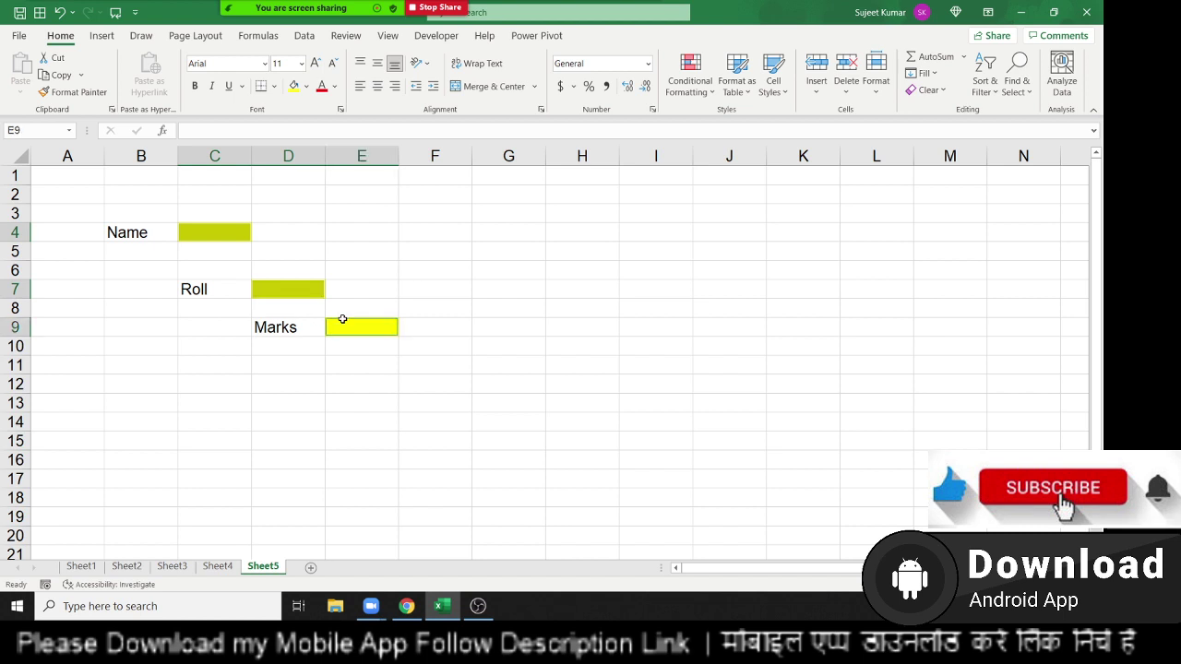
right_click(293, 287)
left_click(357, 518)
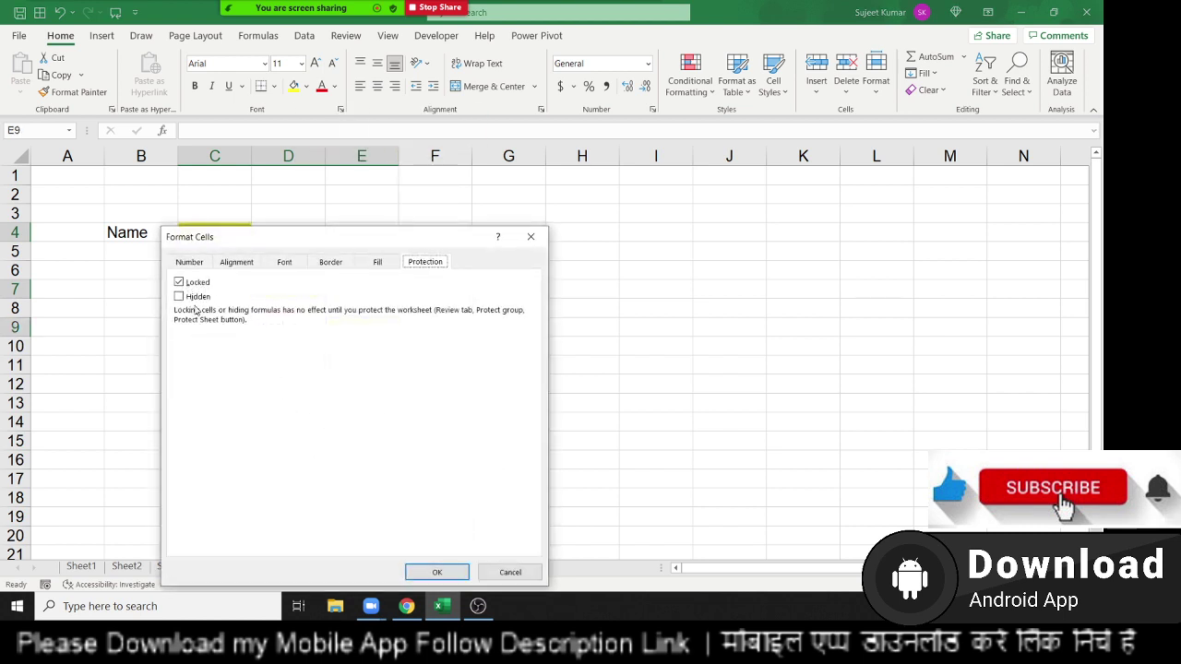
left_click(185, 282)
left_click(434, 572)
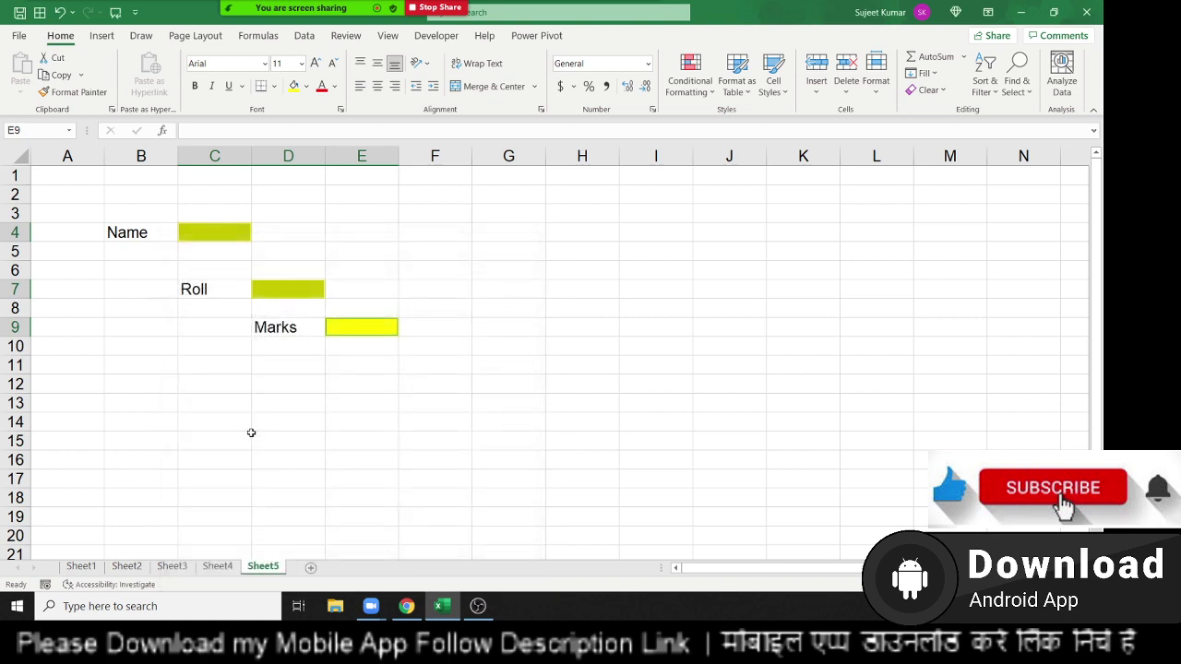
left_click(242, 440)
- Protect Sheet5, then test it by entering a sample name in unlocked cell C4
right_click(277, 568)
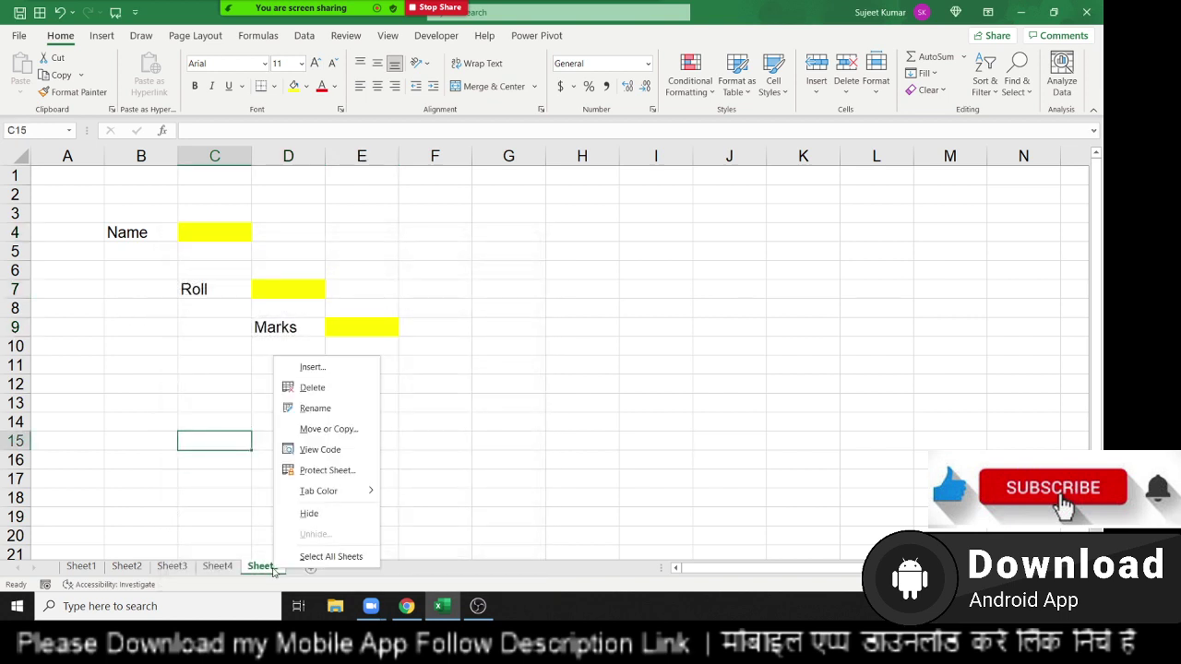
left_click(315, 469)
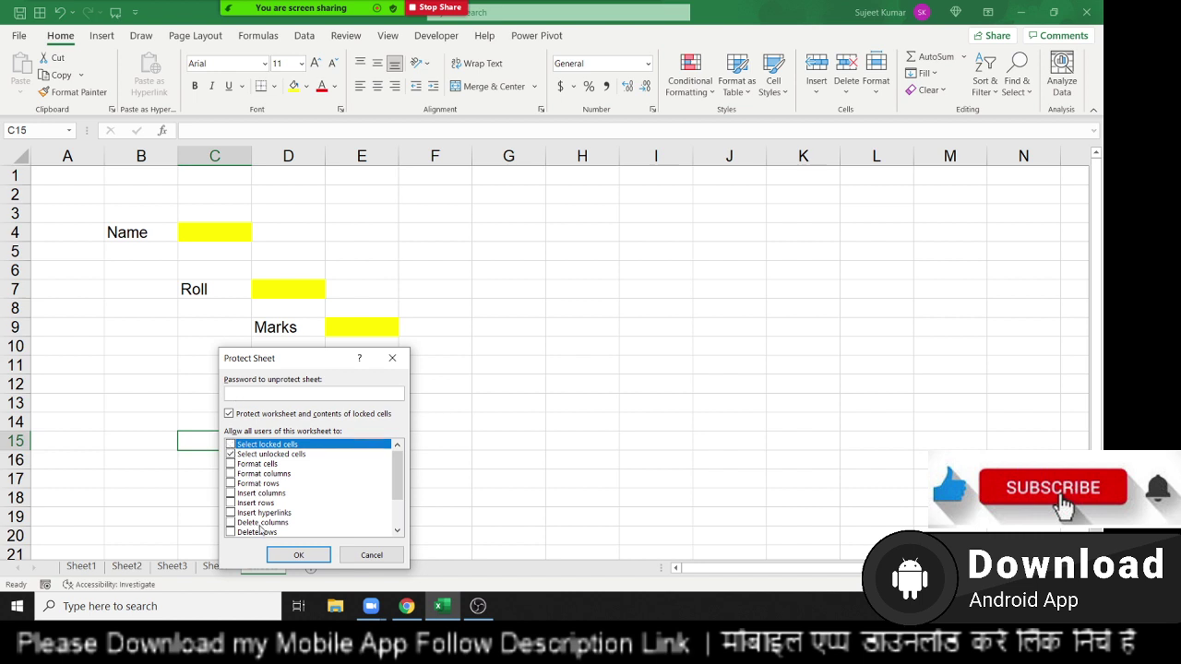
left_click(298, 553)
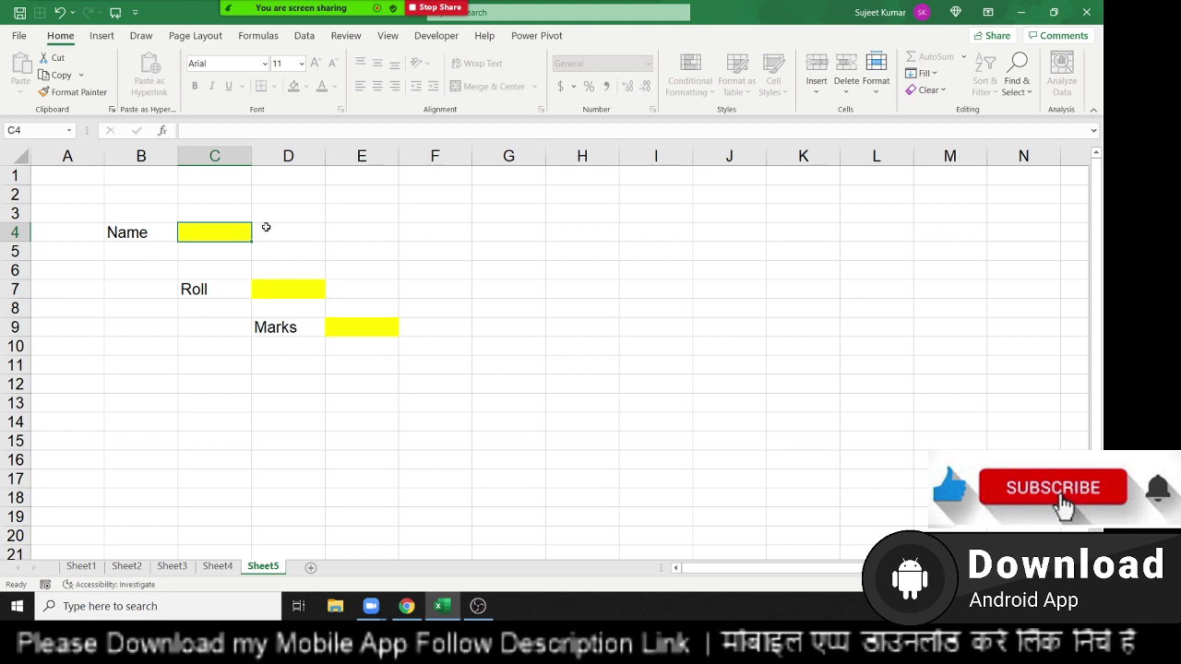
type("Puja")
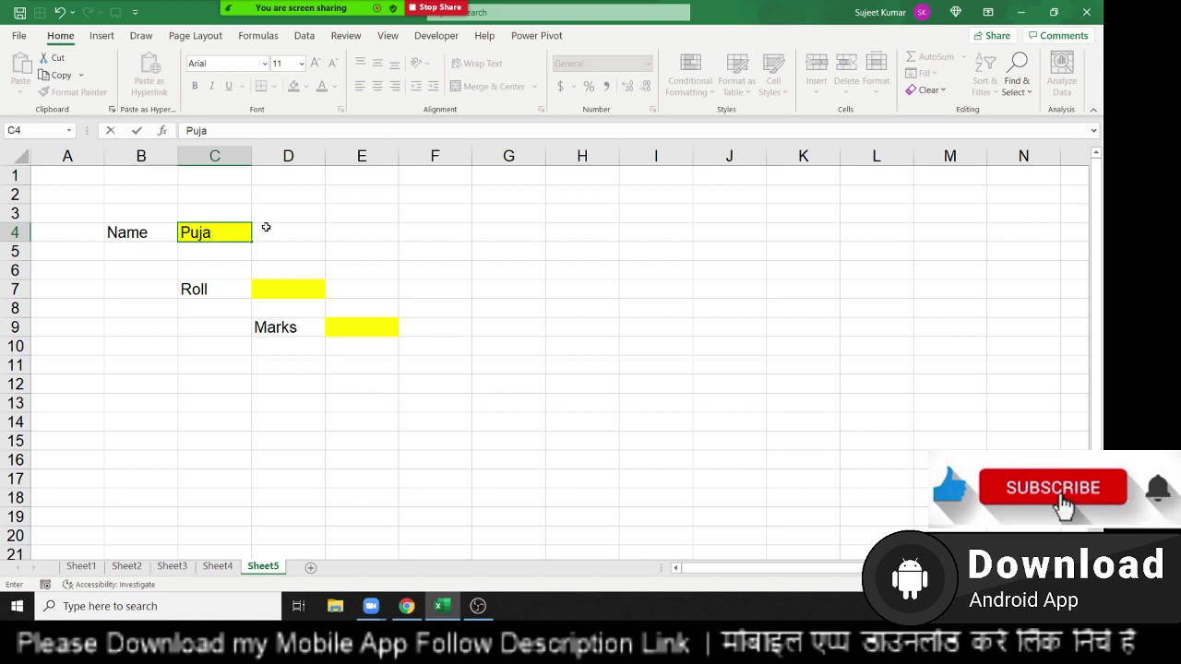
key("Return")
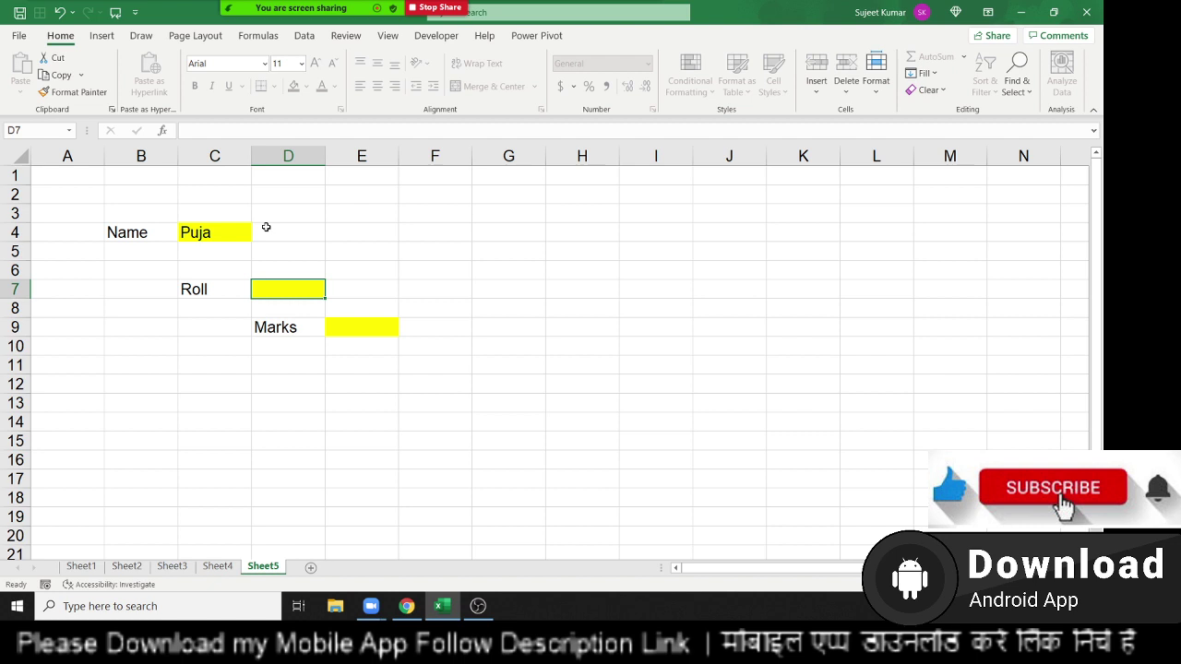
left_click(310, 568)
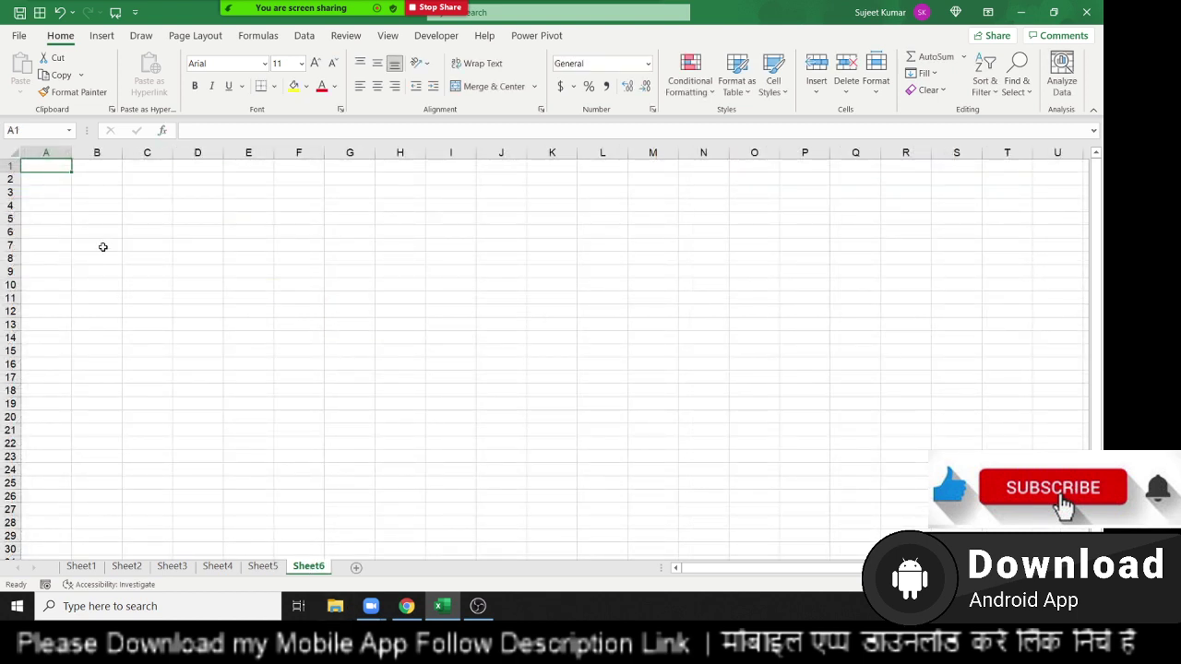
left_click_drag(101, 245, 240, 416)
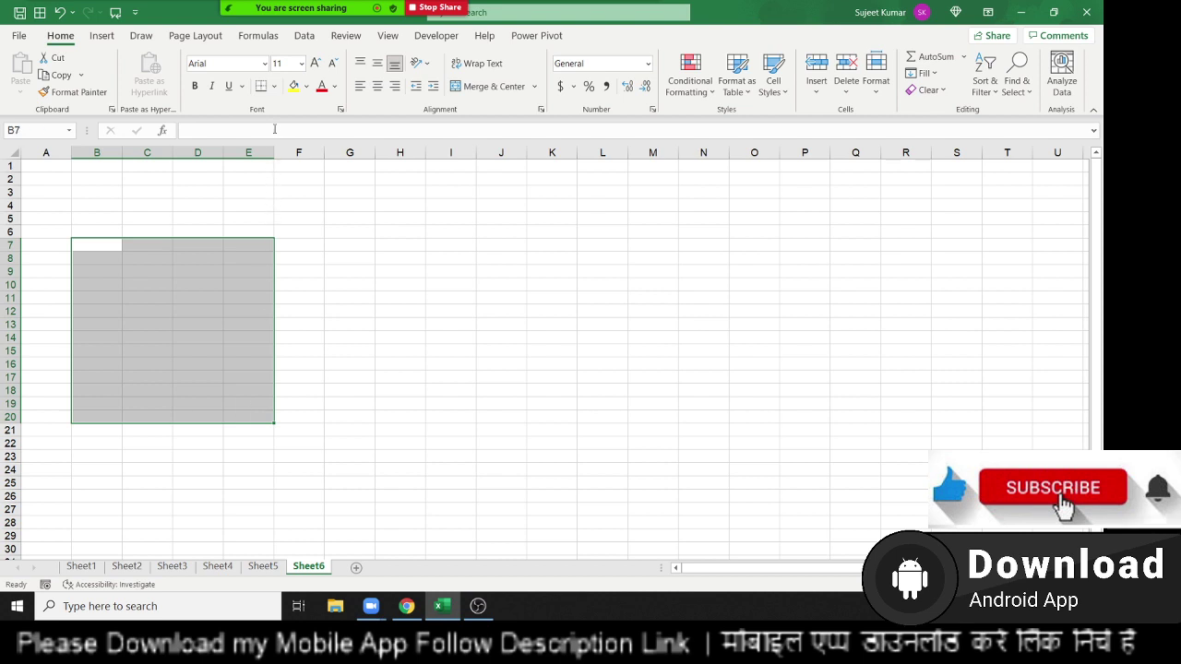
left_click(297, 86)
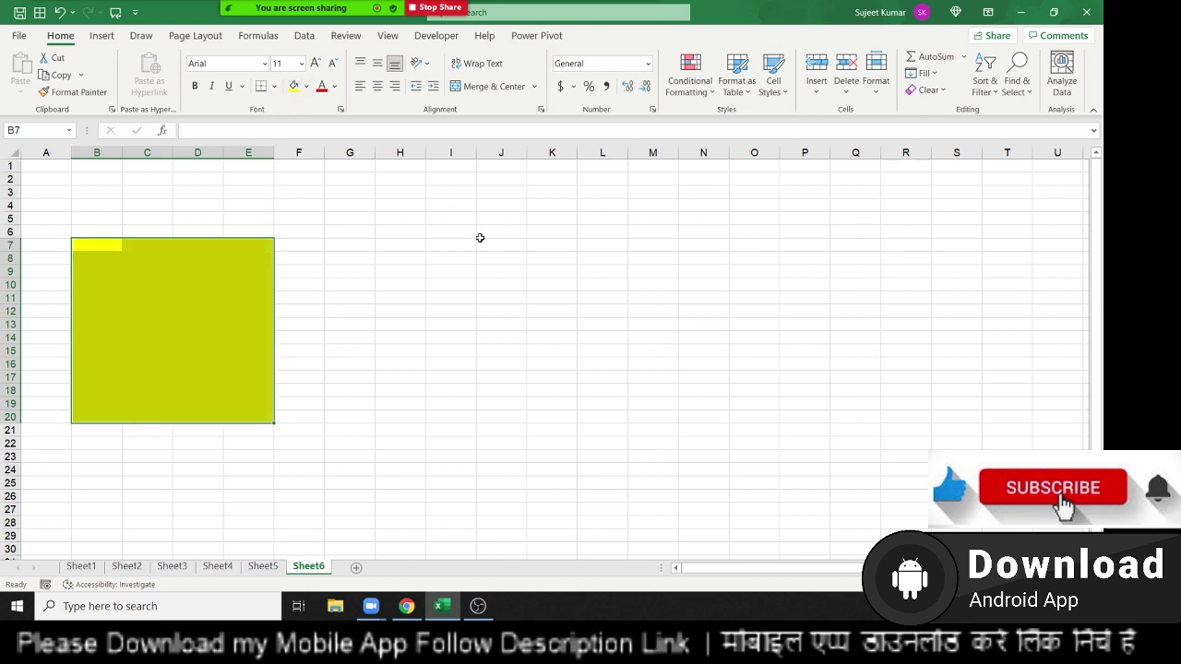
left_click_drag(480, 235, 615, 425)
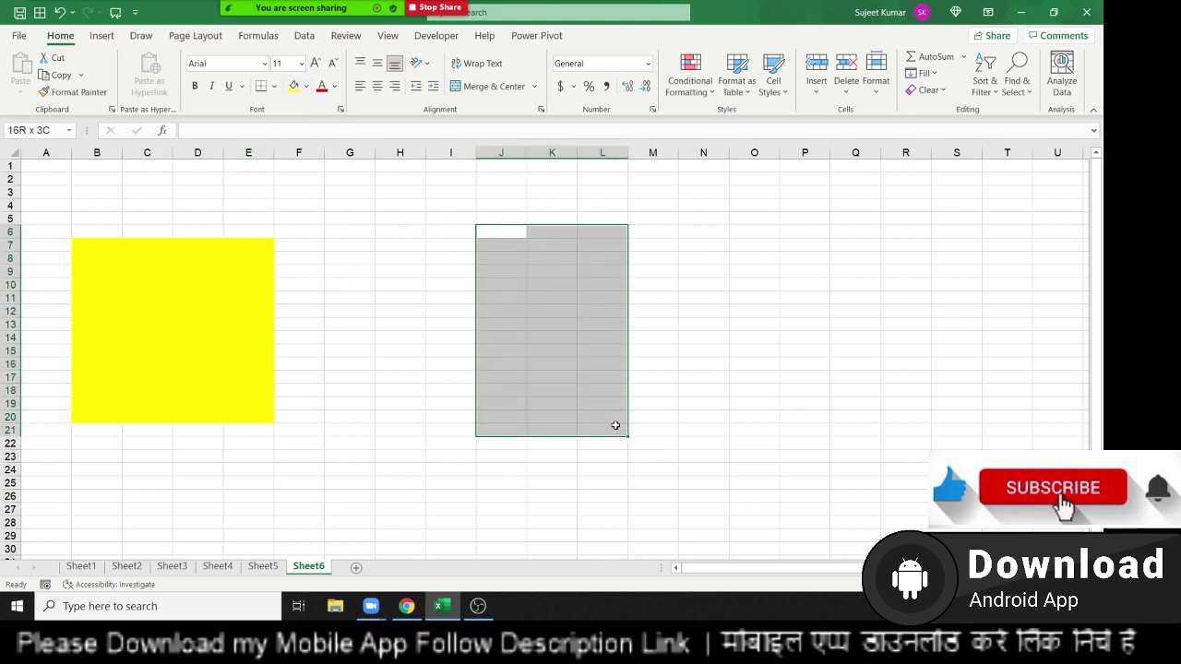
left_click(307, 86)
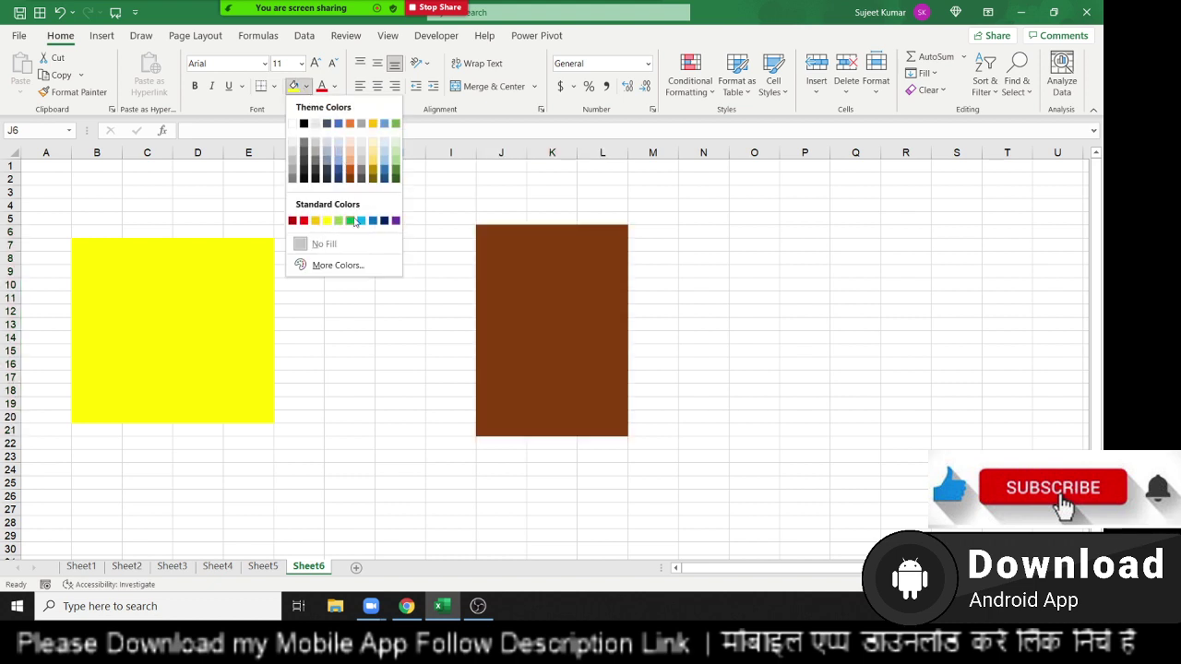
left_click(355, 222)
left_click(361, 269)
left_click(95, 227)
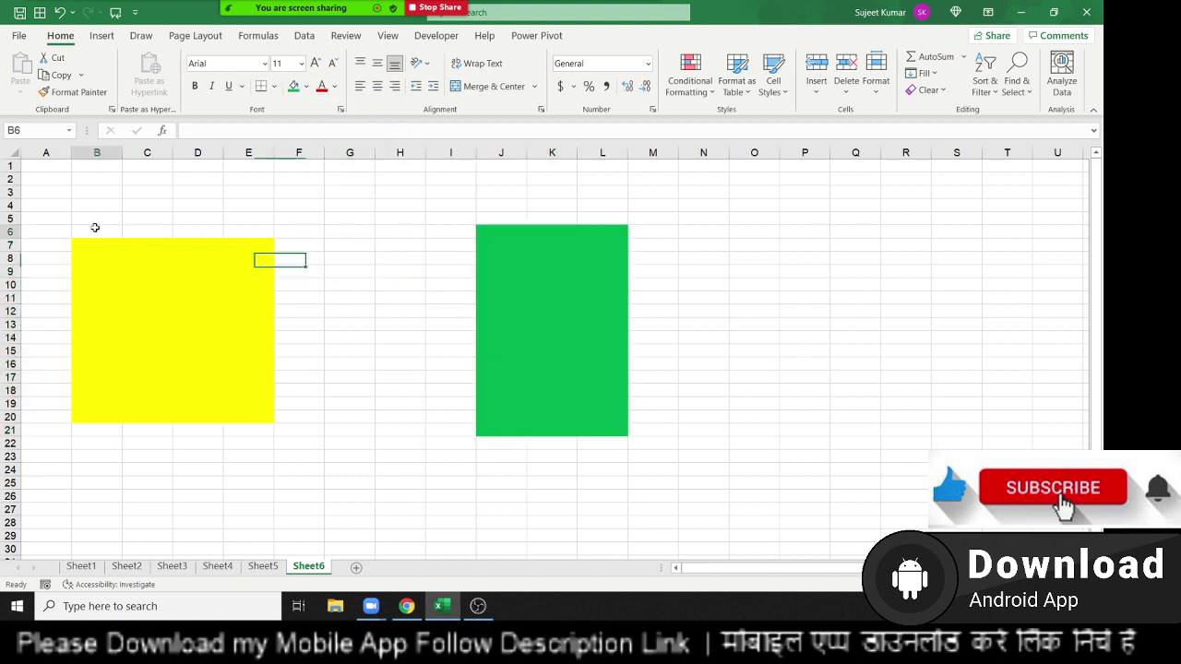
type("A")
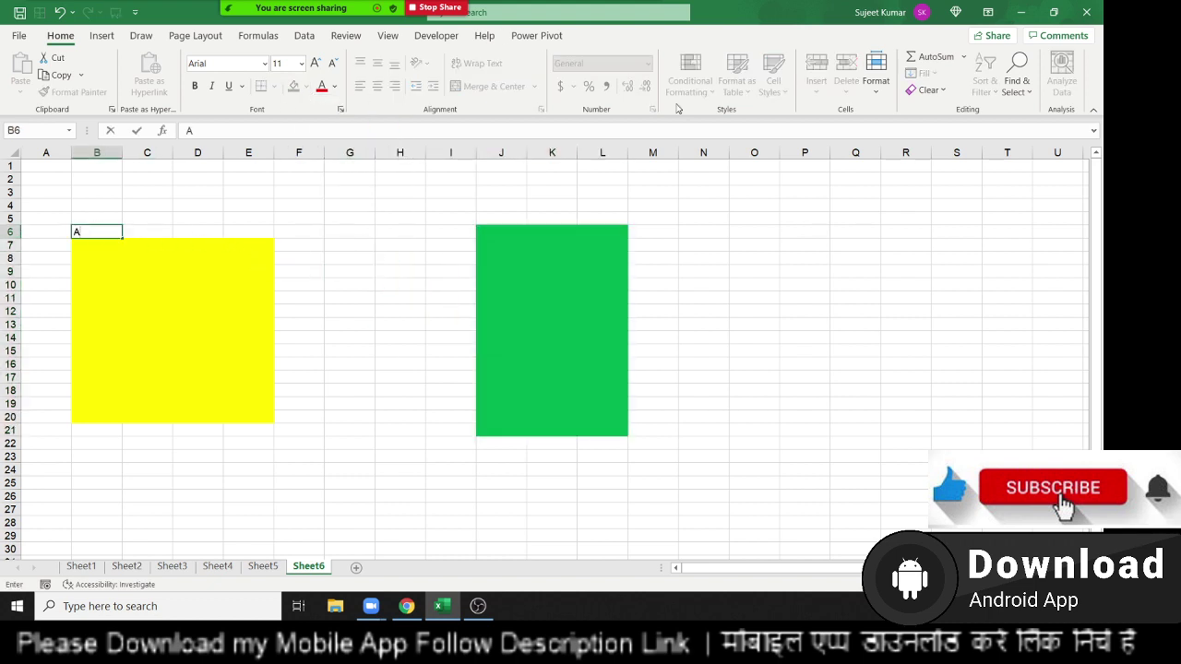
left_click(498, 220)
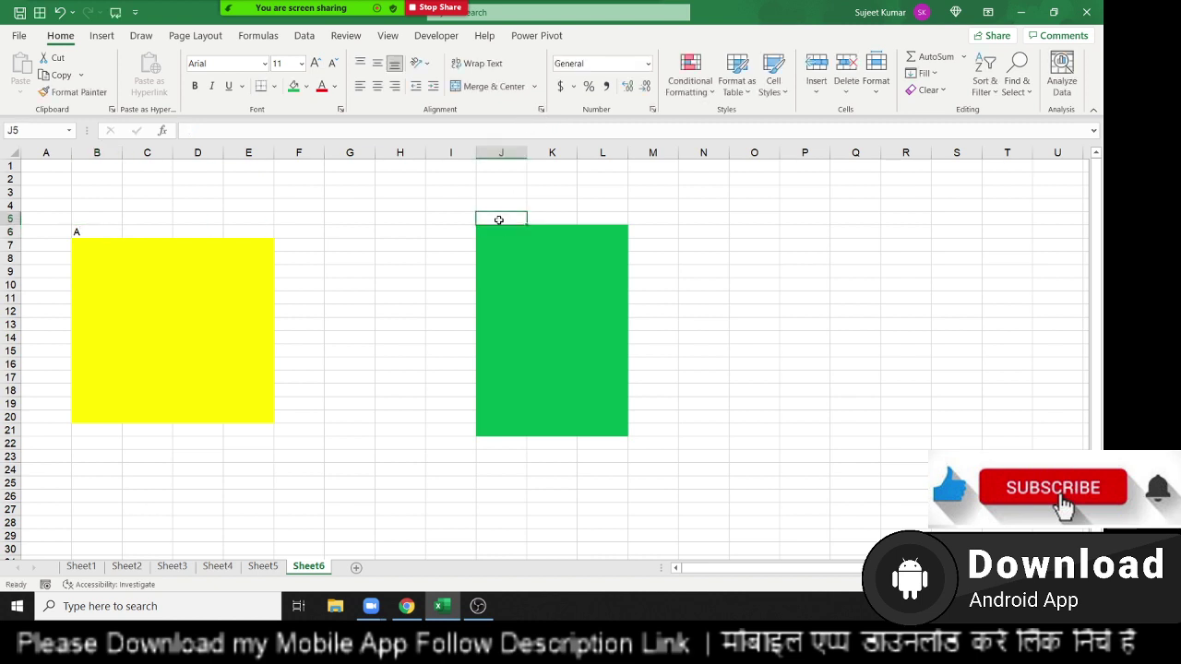
type("B")
left_click(408, 259)
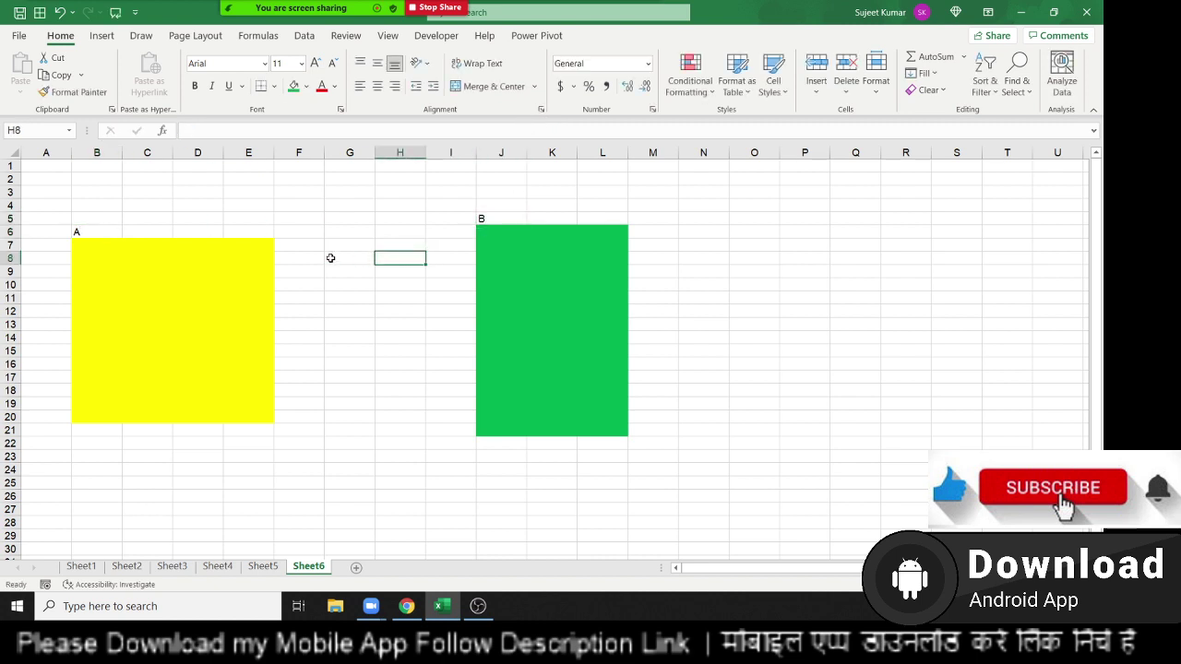
left_click(203, 285)
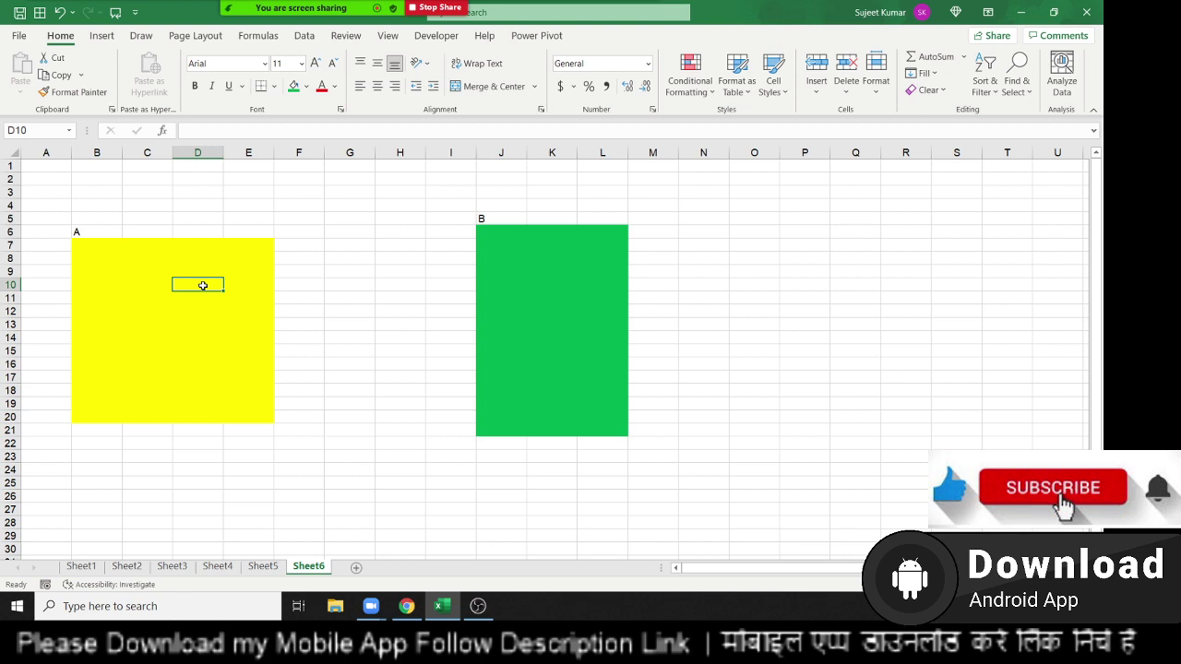
left_click(553, 361)
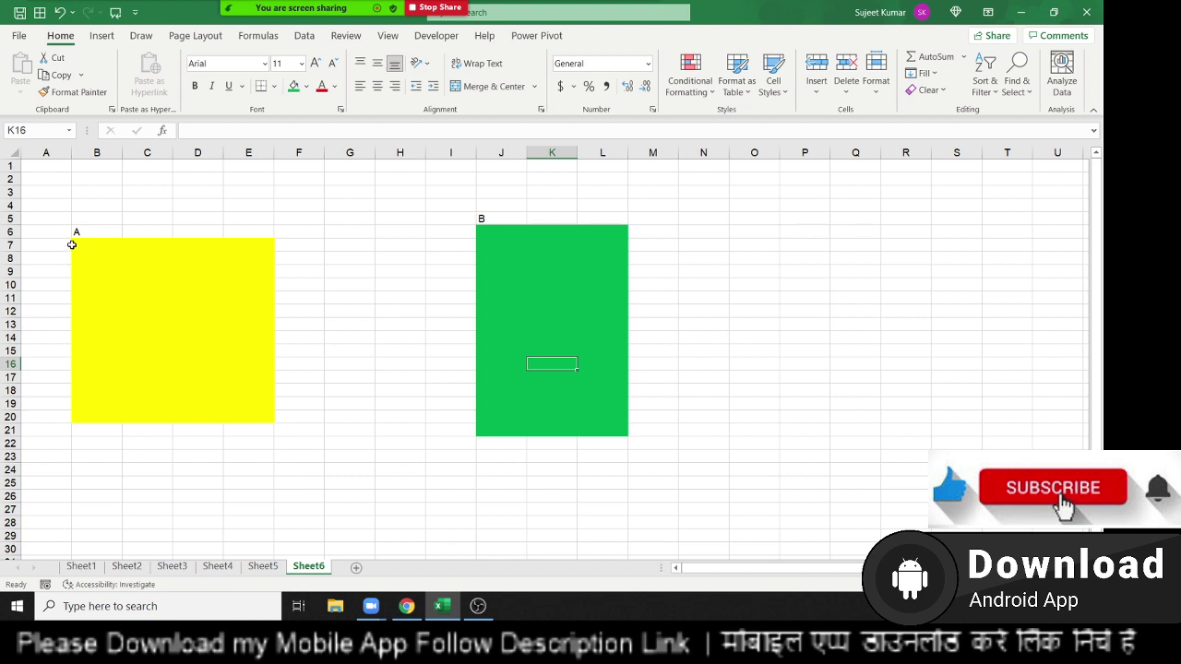
mouse_move(72, 245)
left_mouse_down()
mouse_move(98, 250)
mouse_move(225, 388)
mouse_move(231, 411)
left_mouse_up()
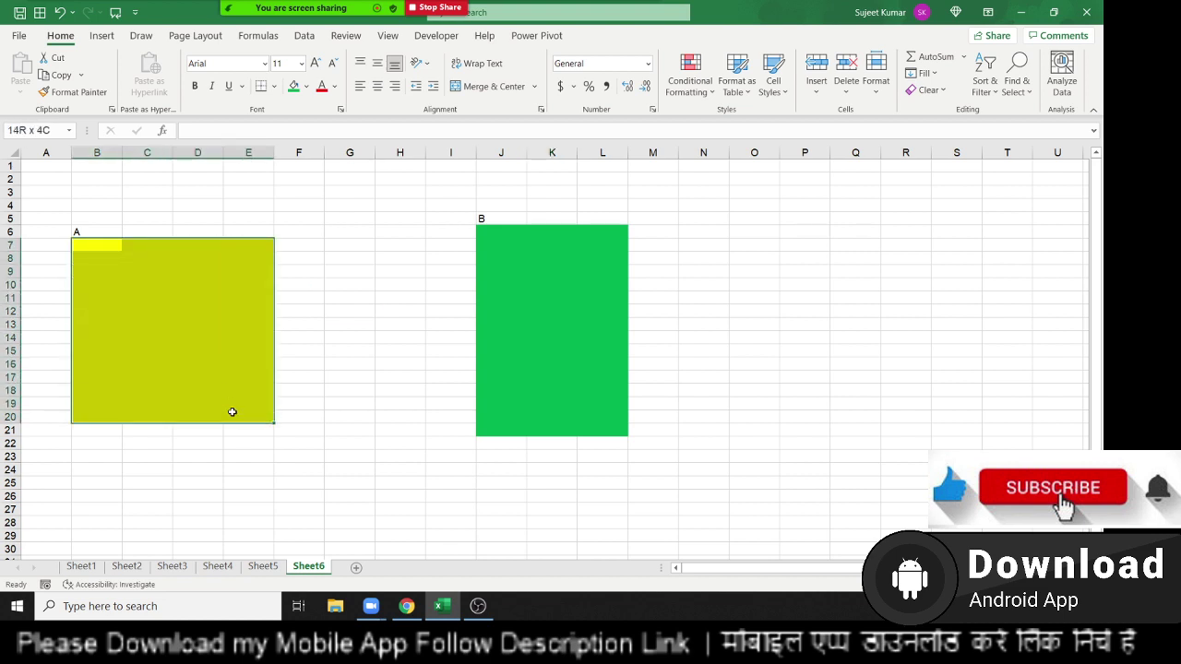
left_click(492, 232)
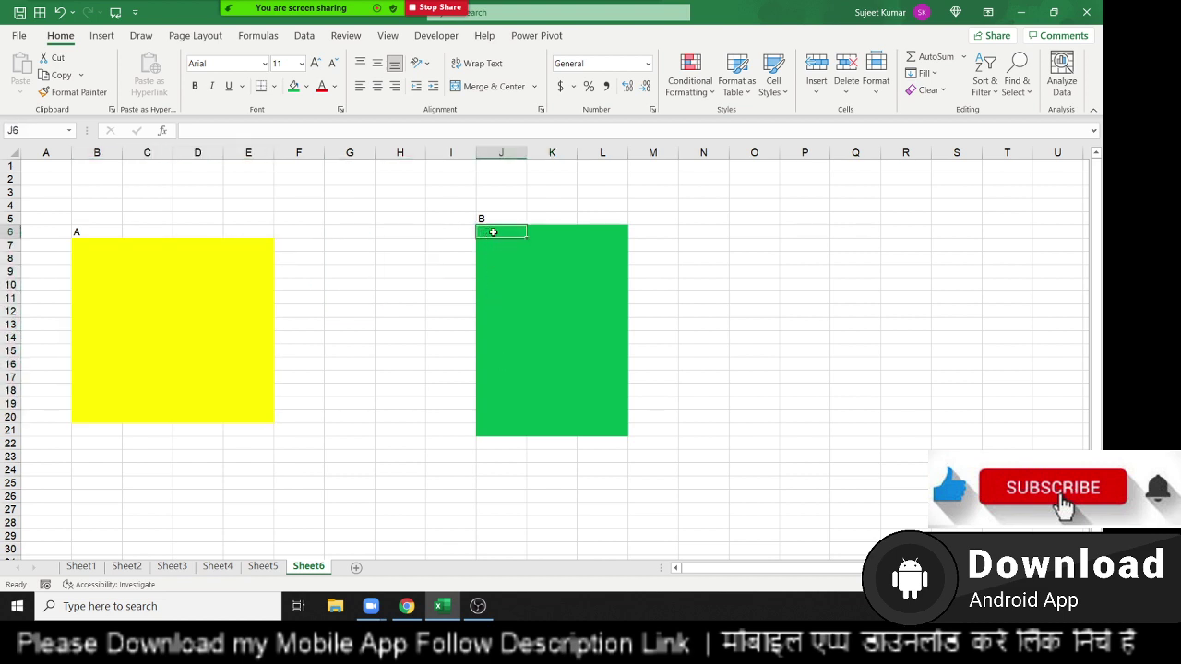
left_click_drag(493, 231, 598, 439)
left_click(603, 554)
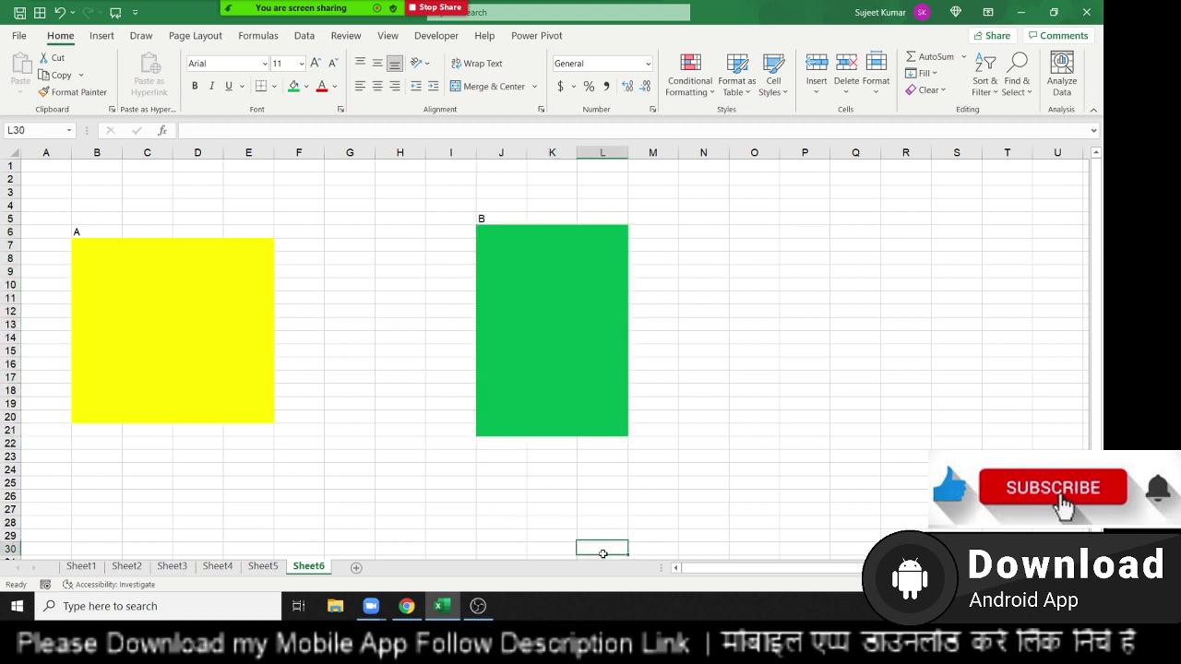
left_click_drag(602, 553, 99, 194)
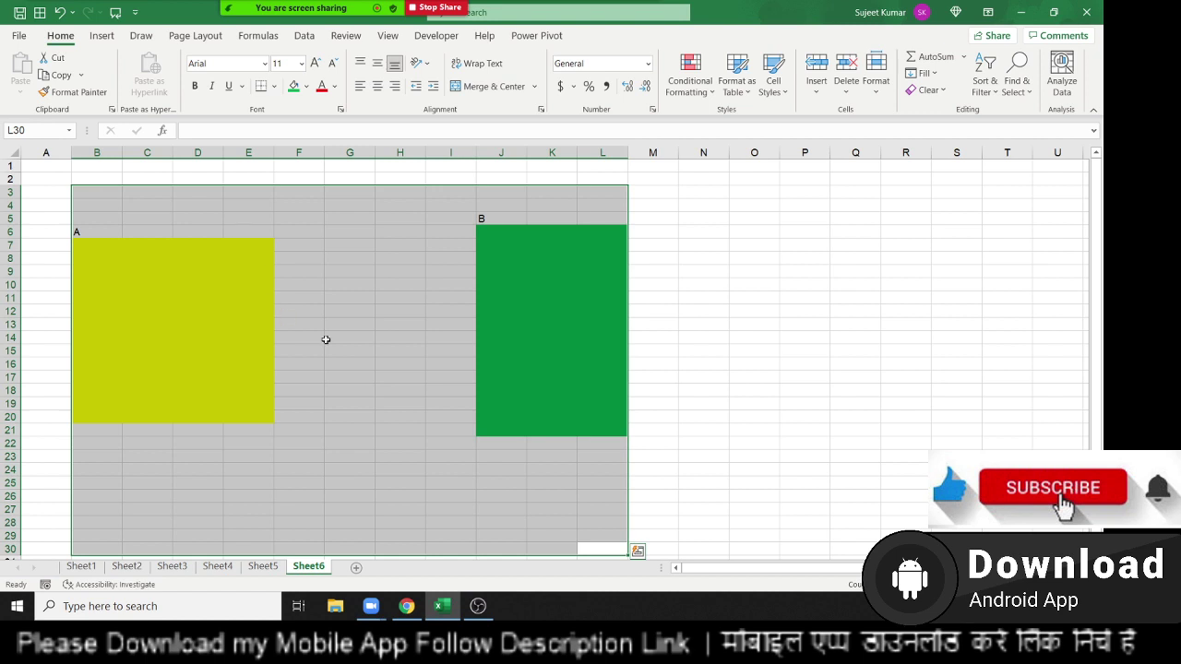
left_click(378, 363)
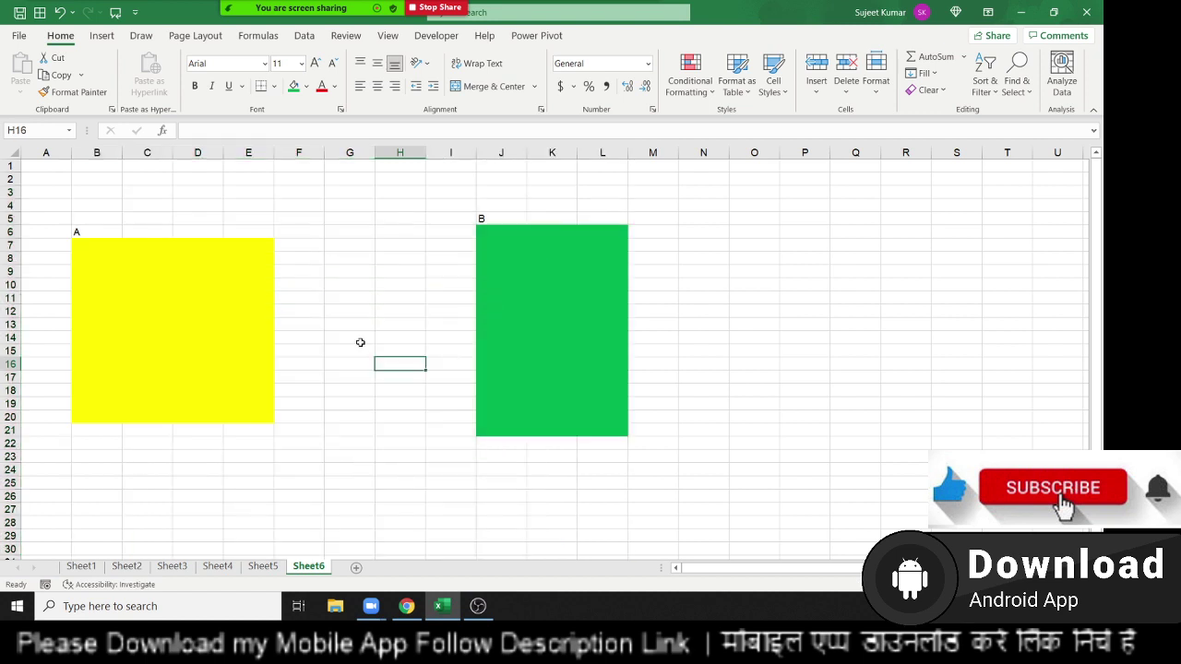
- Define editable range A over B7:E20 with a confirmed password via Allow Edit Ranges
left_click(345, 37)
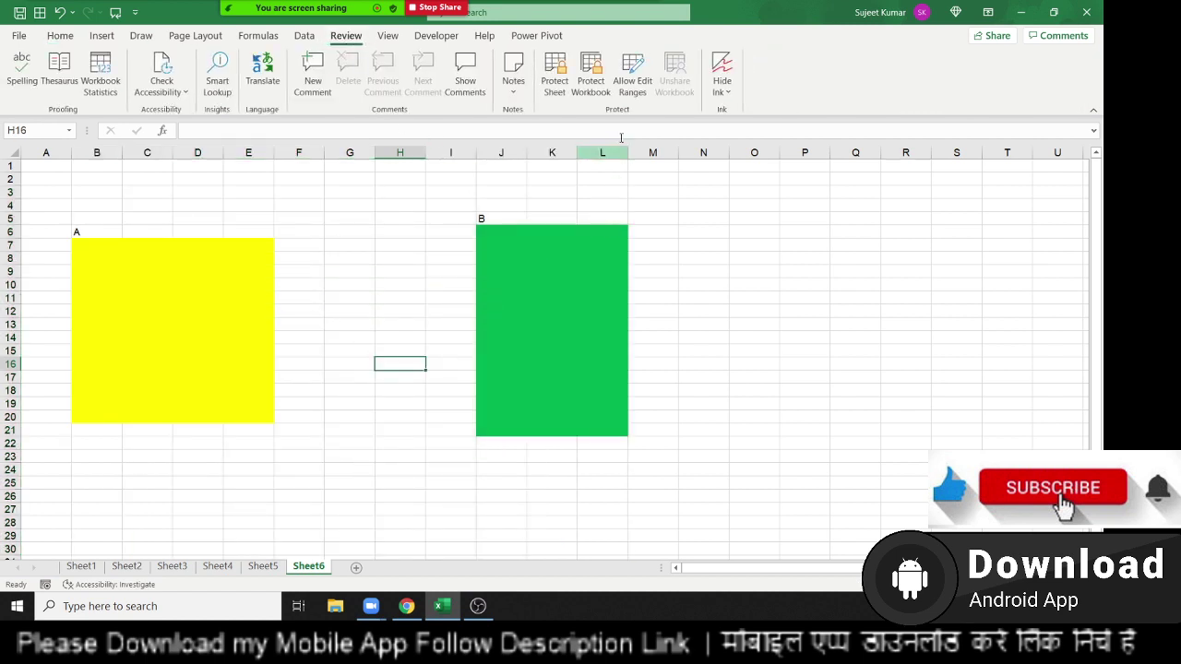
left_click(629, 92)
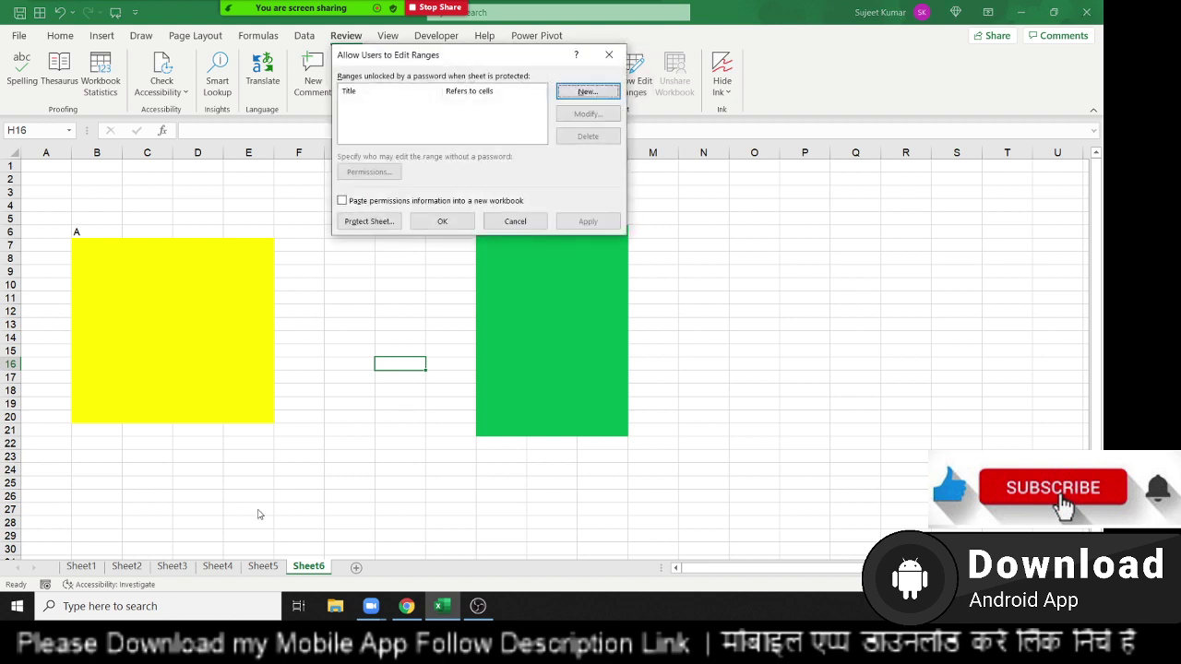
left_click_drag(489, 57, 468, 140)
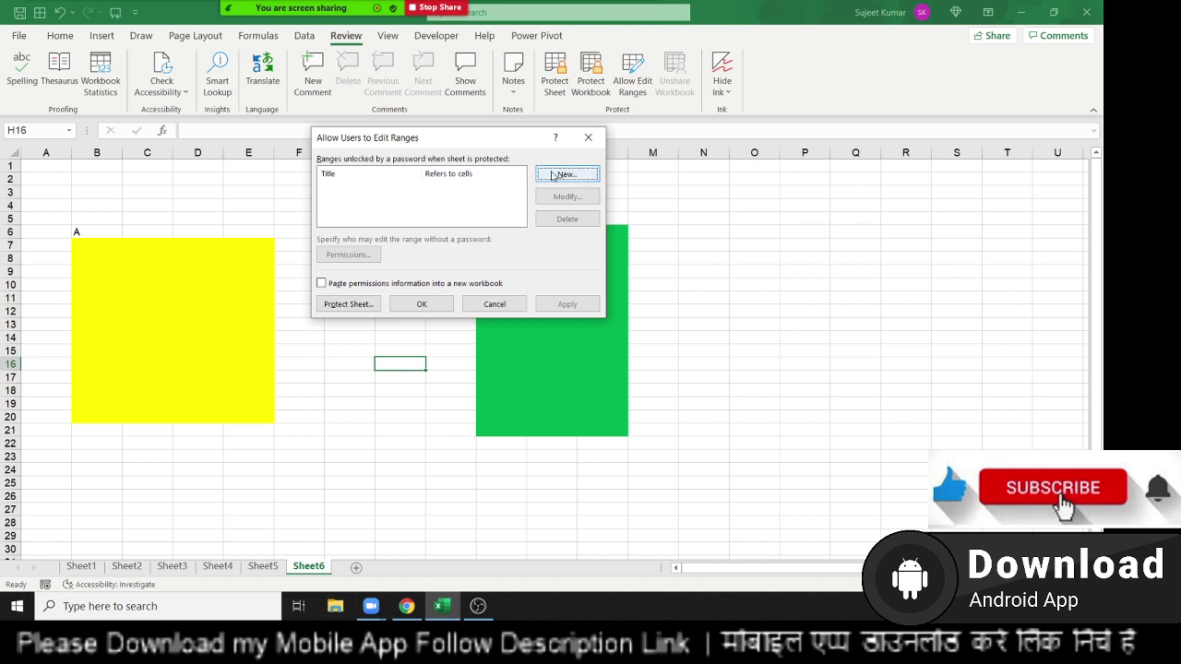
left_click(554, 175)
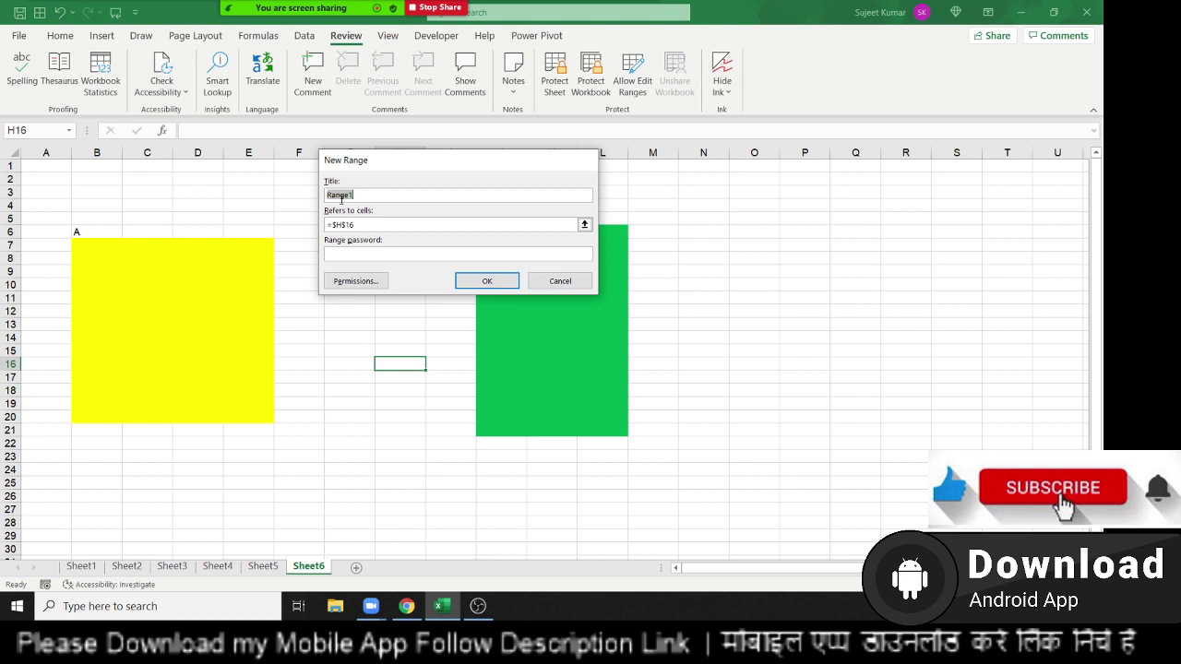
type("A")
left_click(370, 226)
double_click(370, 225)
key("BackSpace")
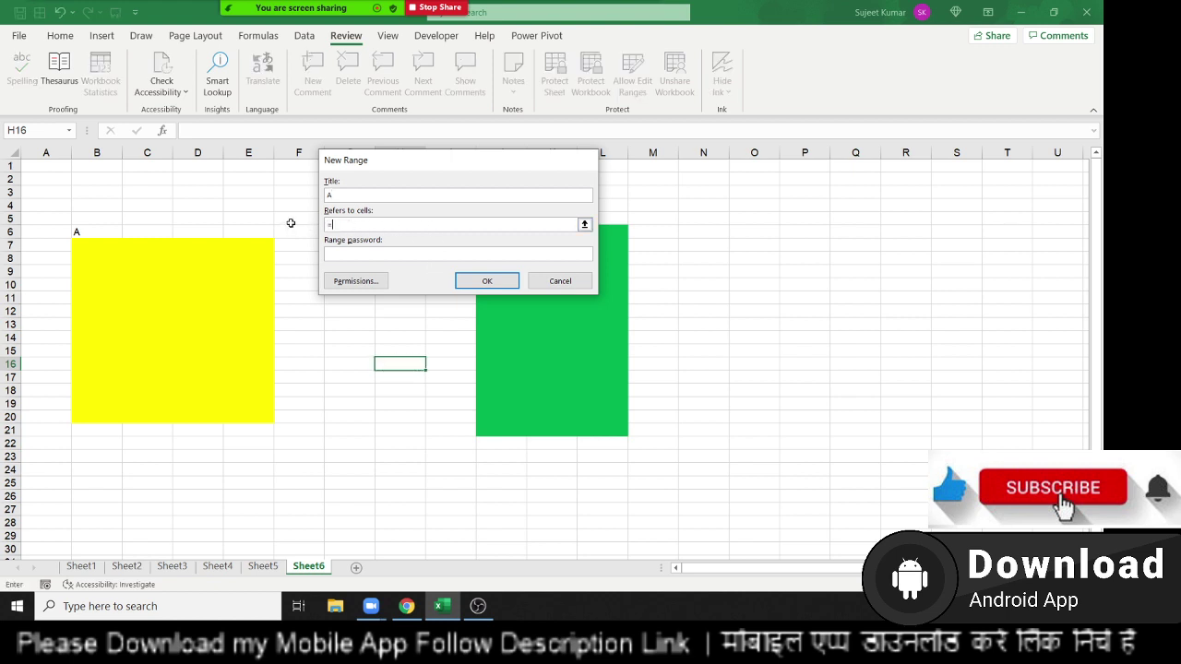
mouse_move(77, 247)
left_mouse_down()
mouse_move(187, 318)
mouse_move(235, 417)
left_mouse_up()
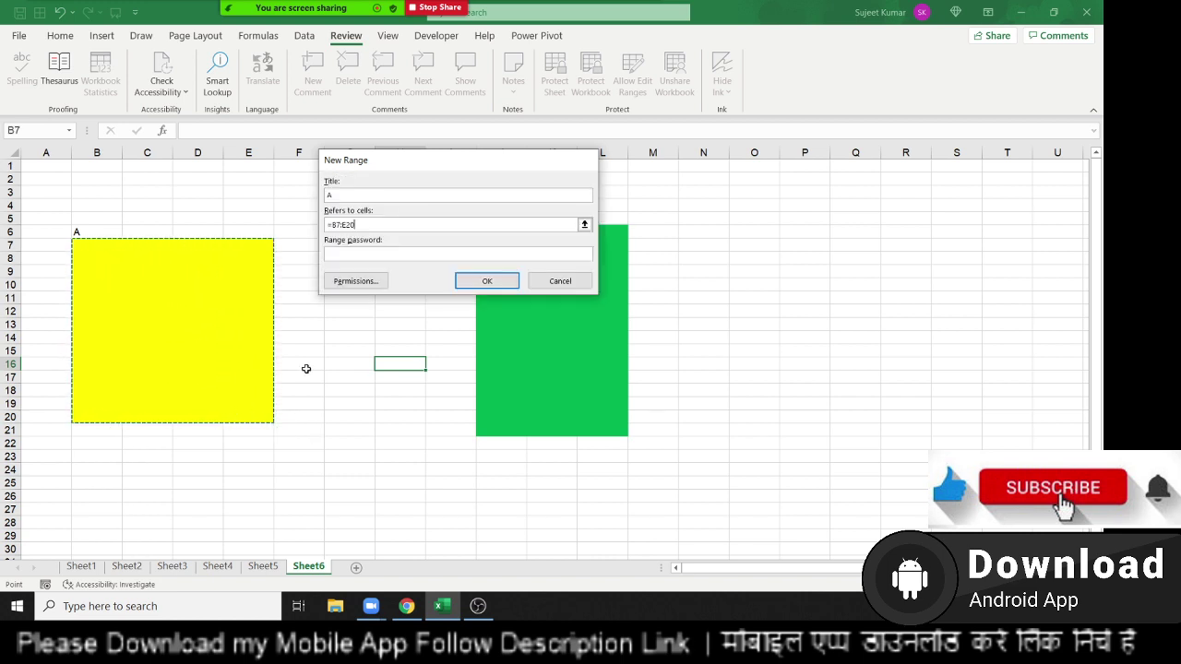
left_click(364, 256)
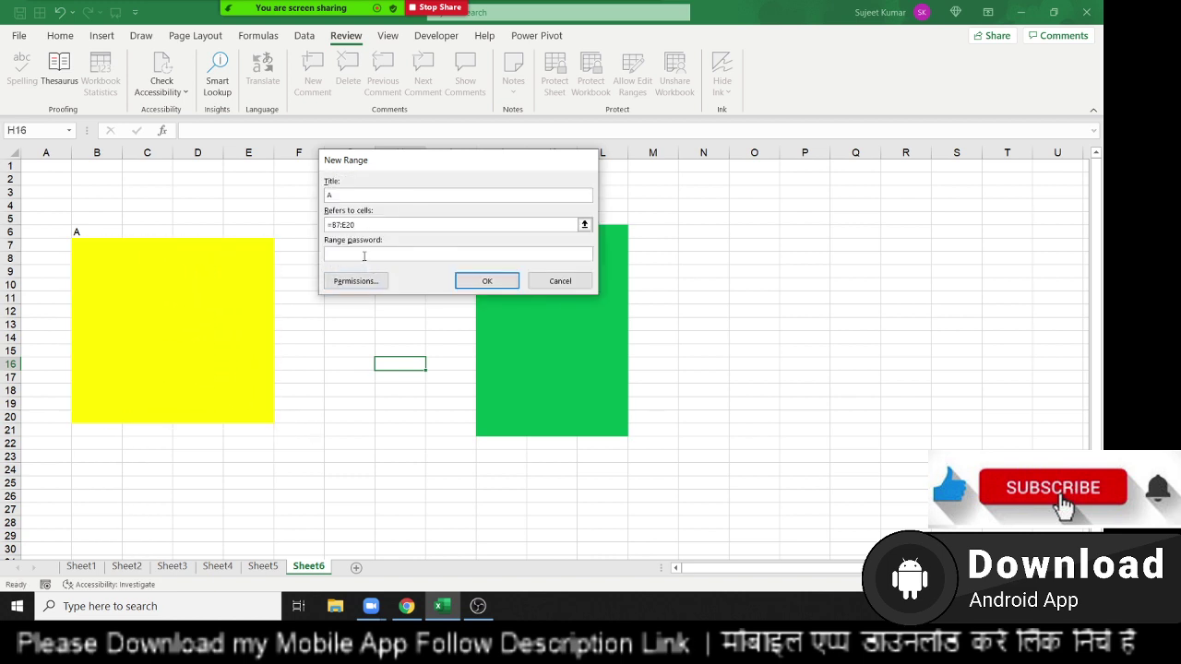
type("1")
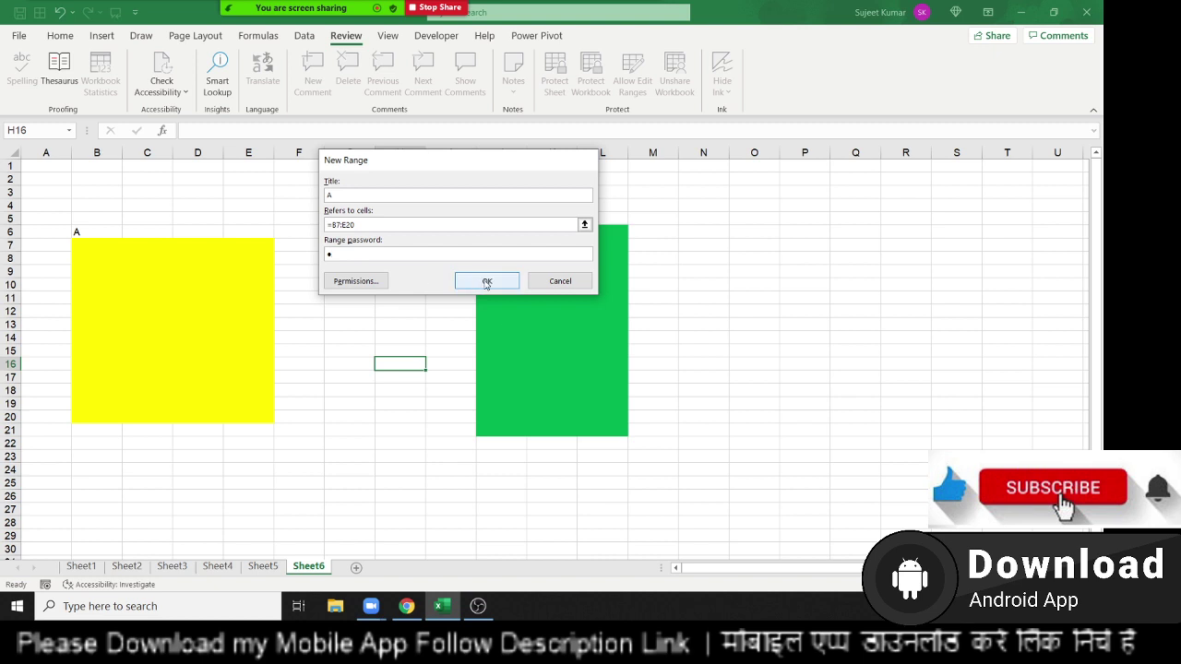
left_click(486, 282)
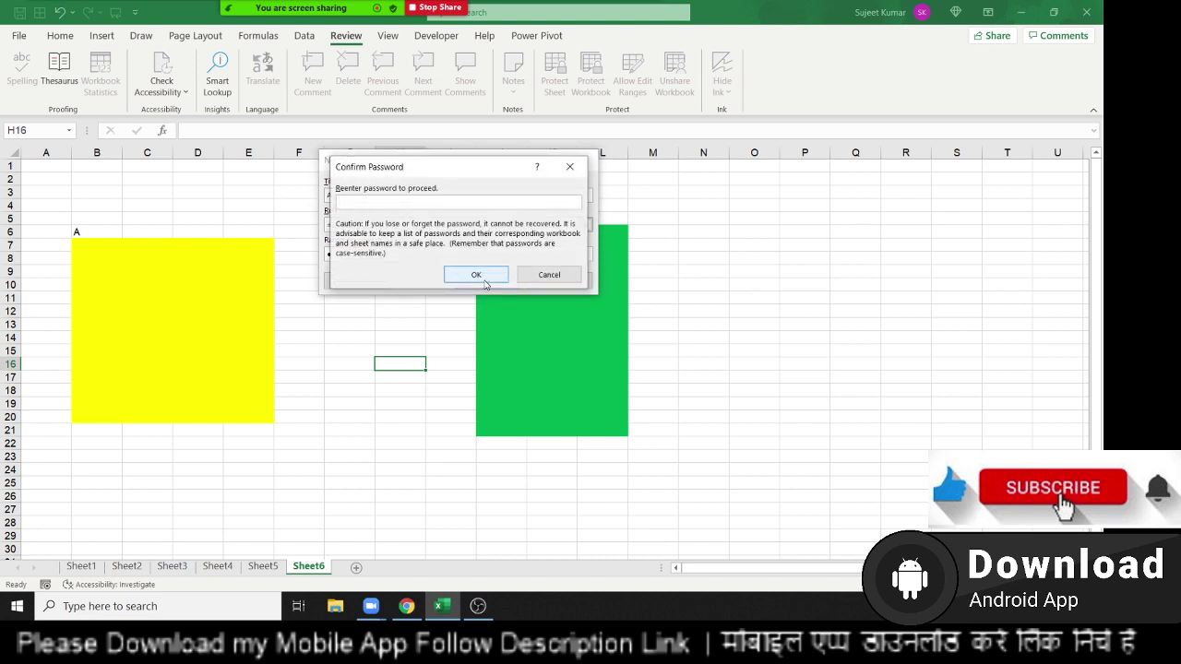
type("1")
left_click(481, 279)
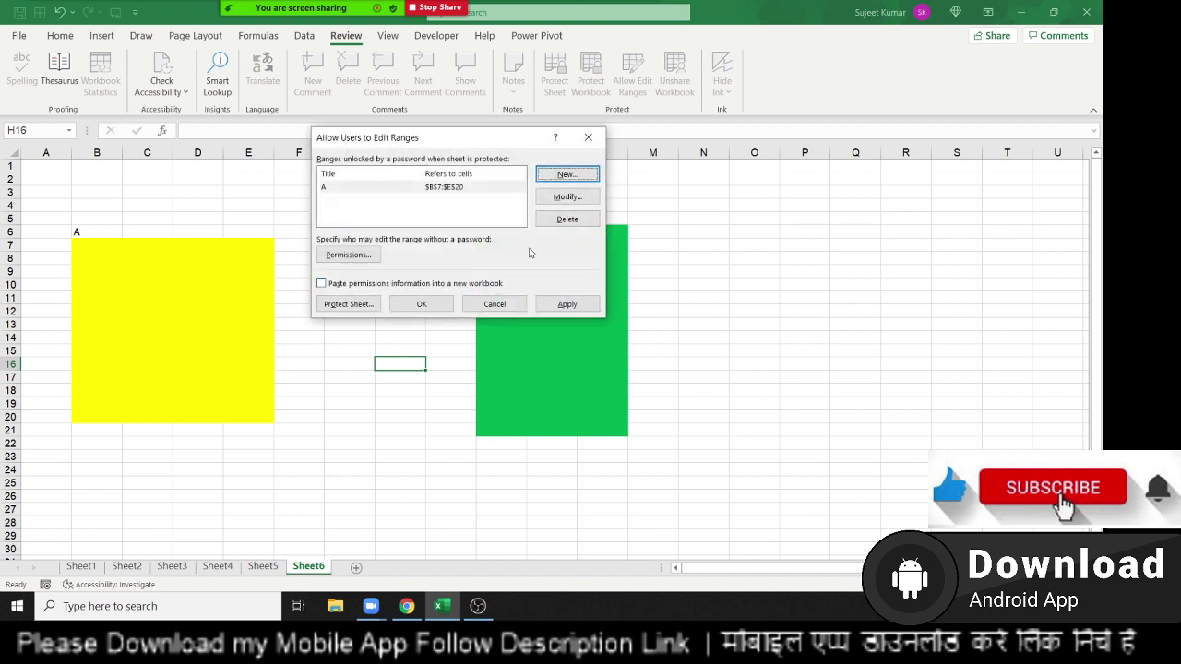
- Start a second range B, then cancel and close the ranges window without saving
left_click(582, 180)
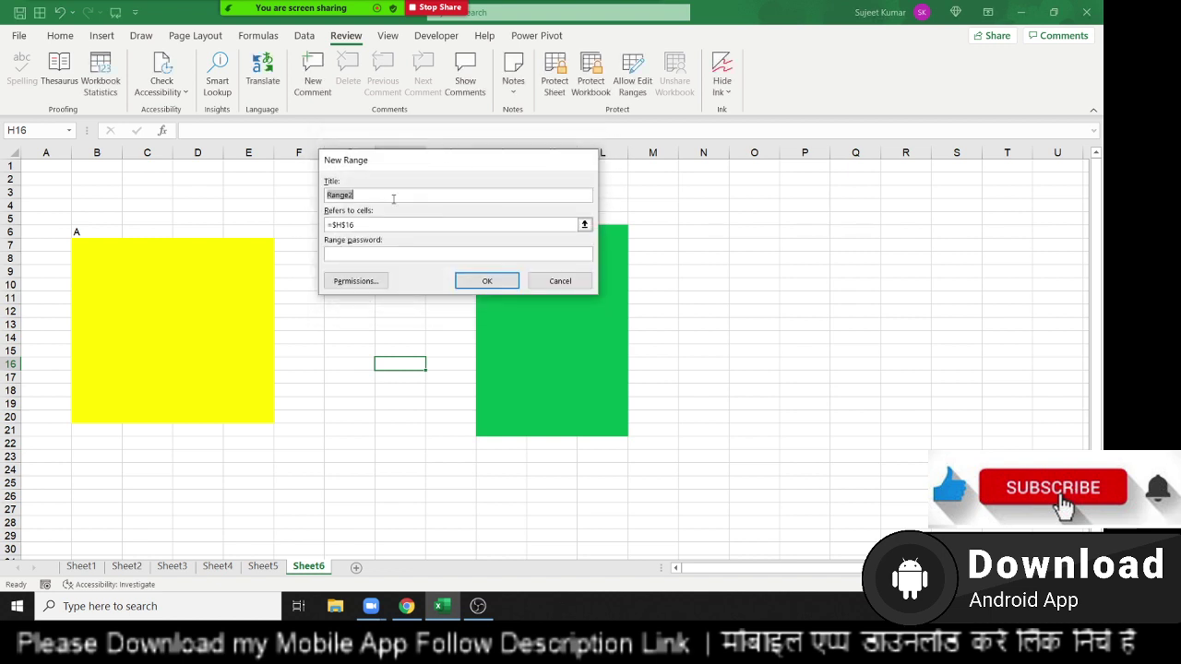
type("B")
left_click(395, 225)
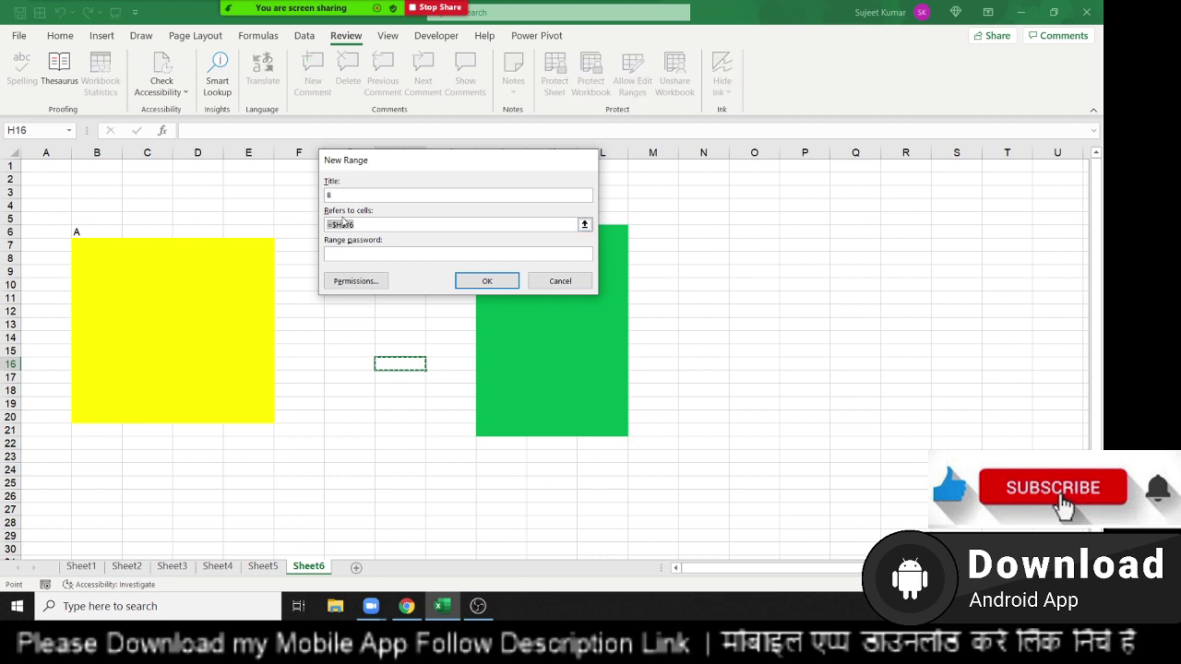
left_click(560, 282)
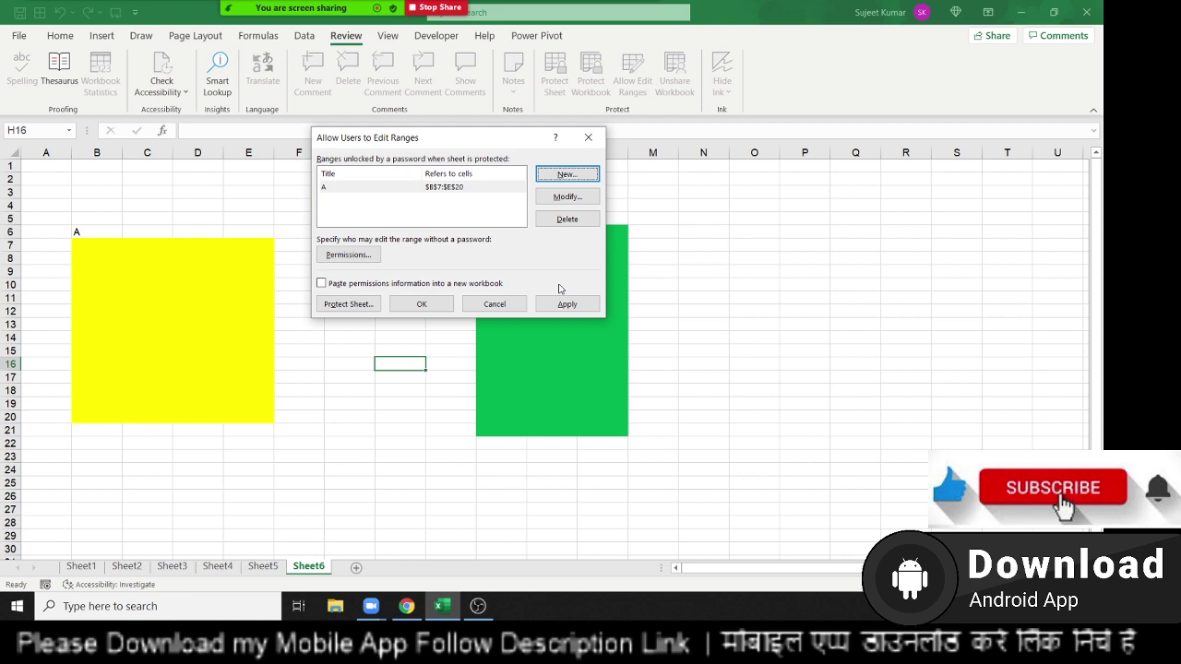
left_click(498, 306)
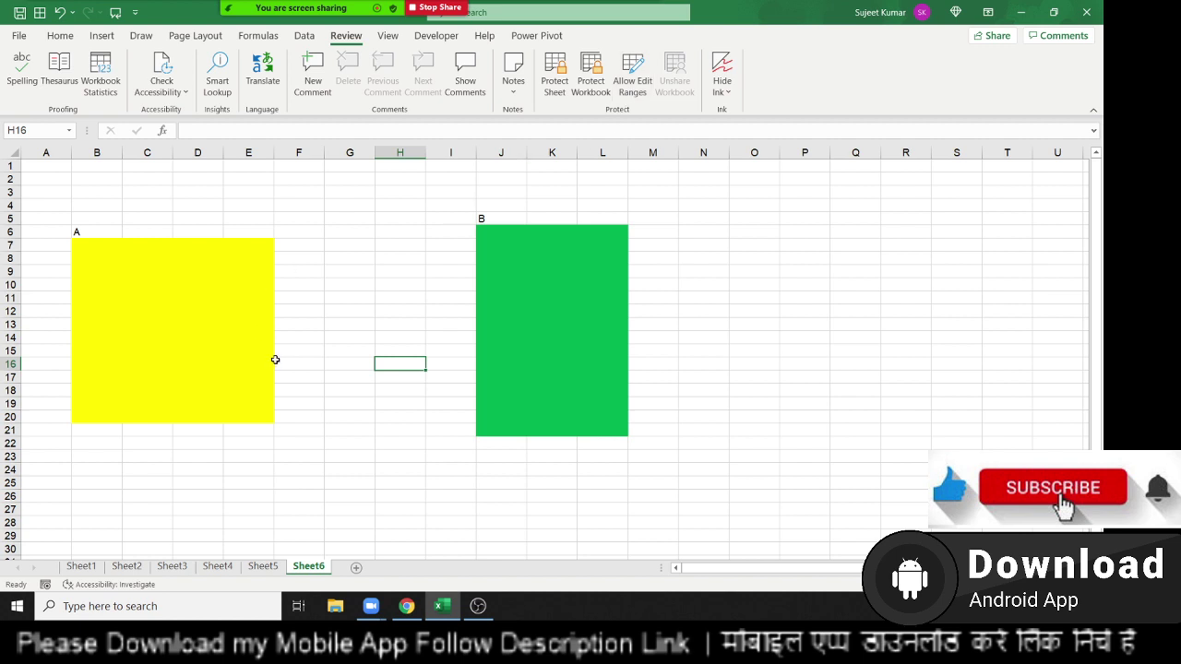
- Recreate range A over the yellow block B7:E20 with its confirmed password
left_click(409, 221)
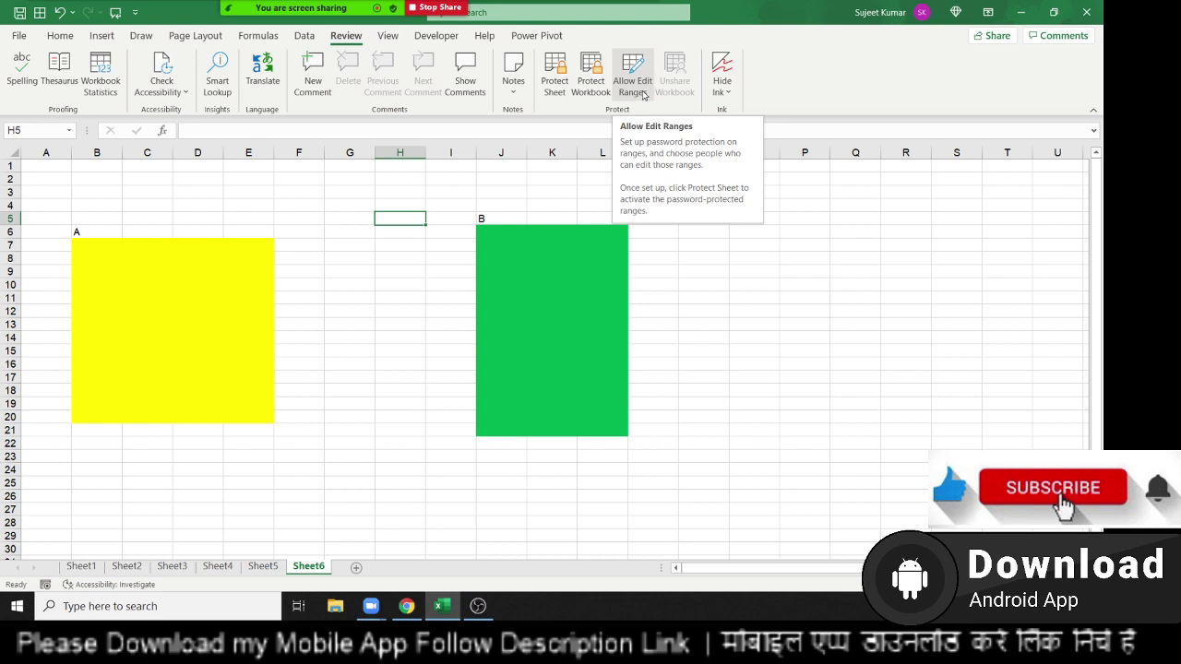
left_click(644, 95)
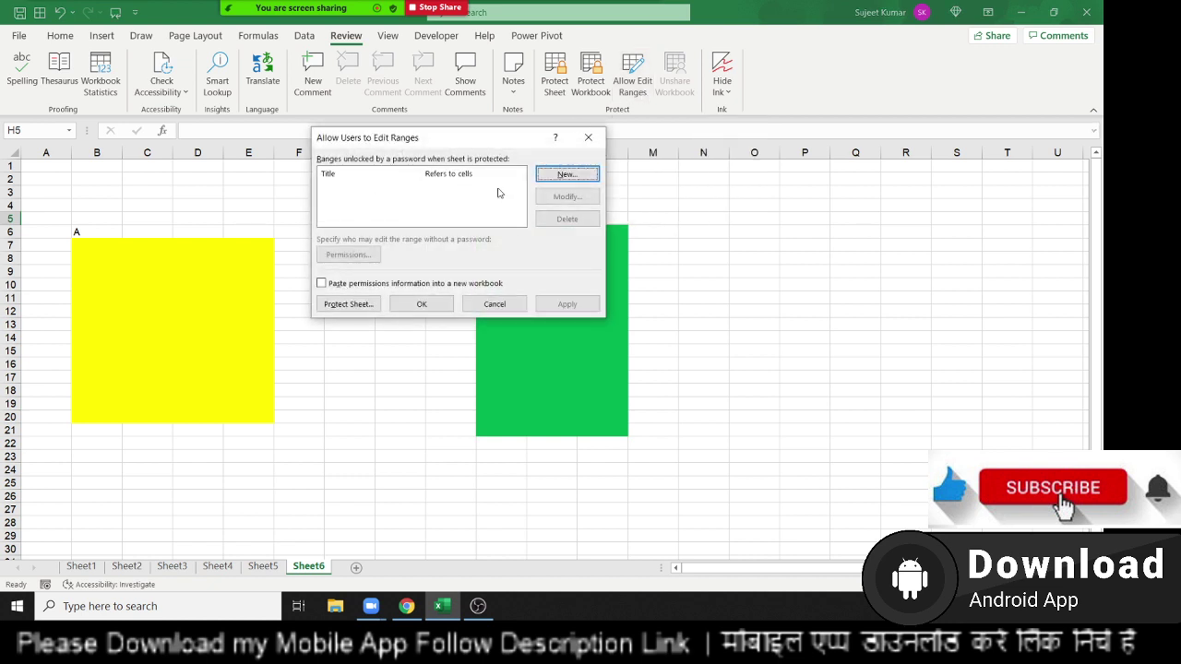
left_click(564, 176)
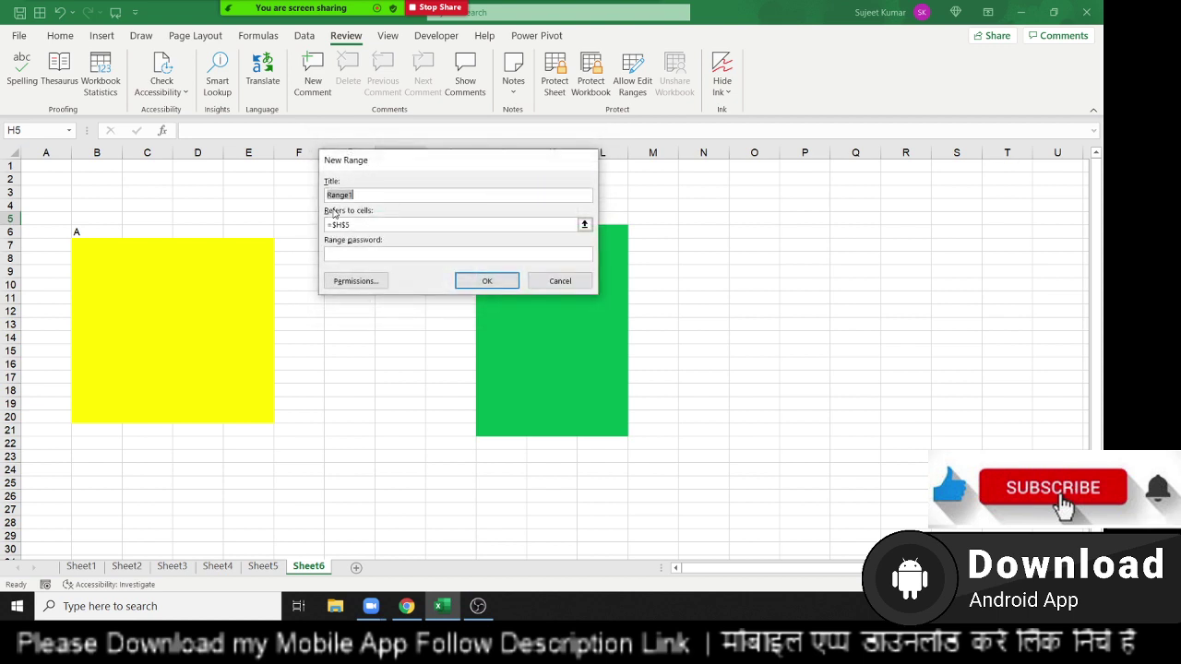
type("A")
left_click_drag(347, 224, 280, 225)
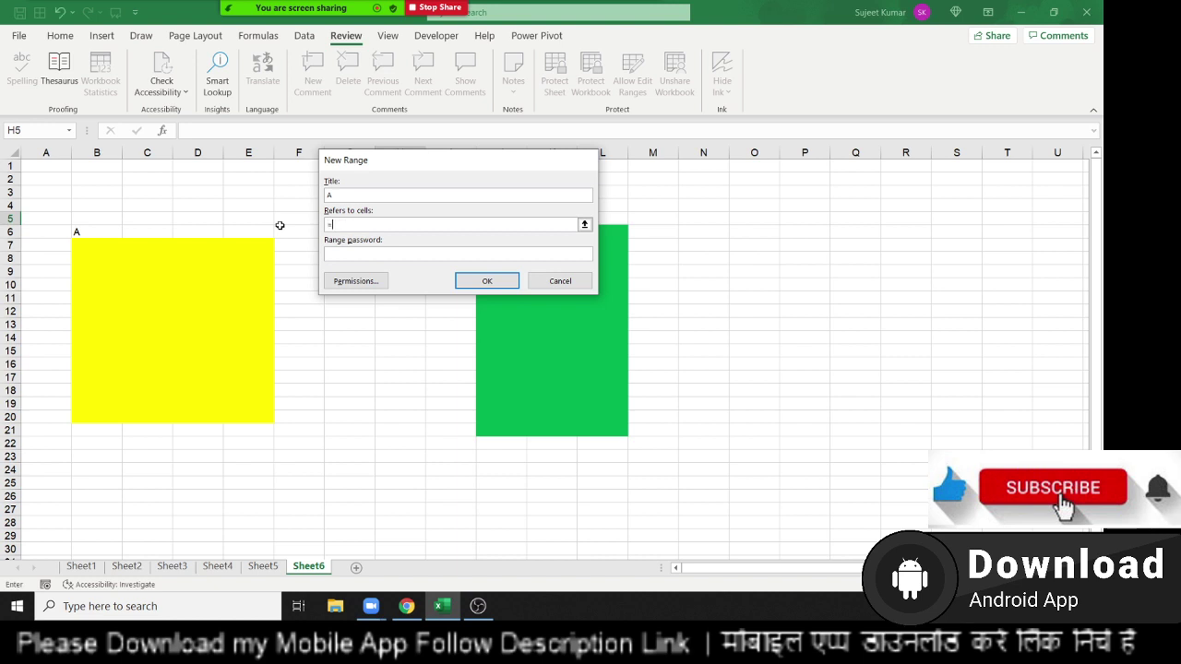
left_click(78, 246)
left_click_drag(79, 245, 239, 416)
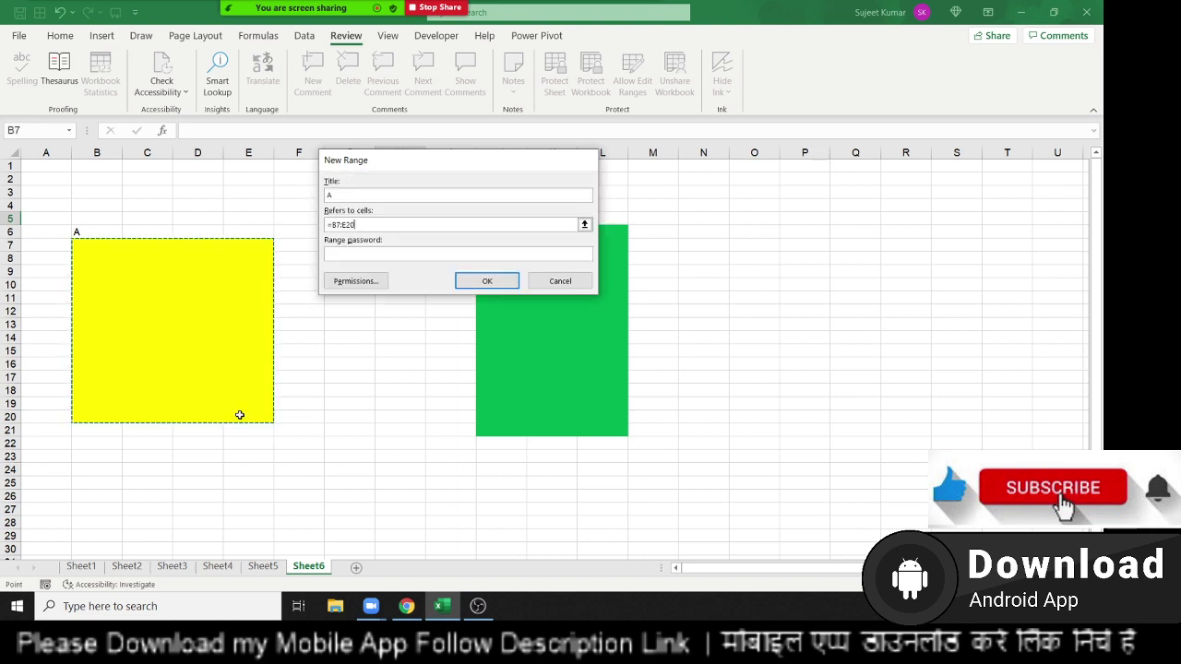
left_click(346, 253)
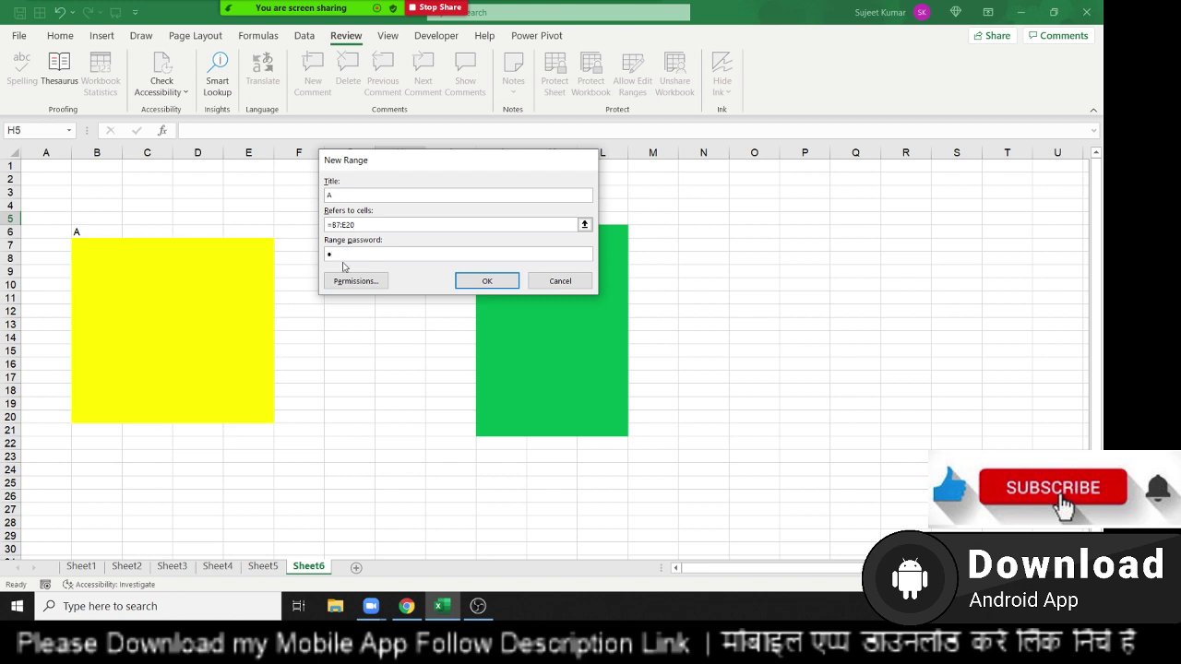
left_click(475, 281)
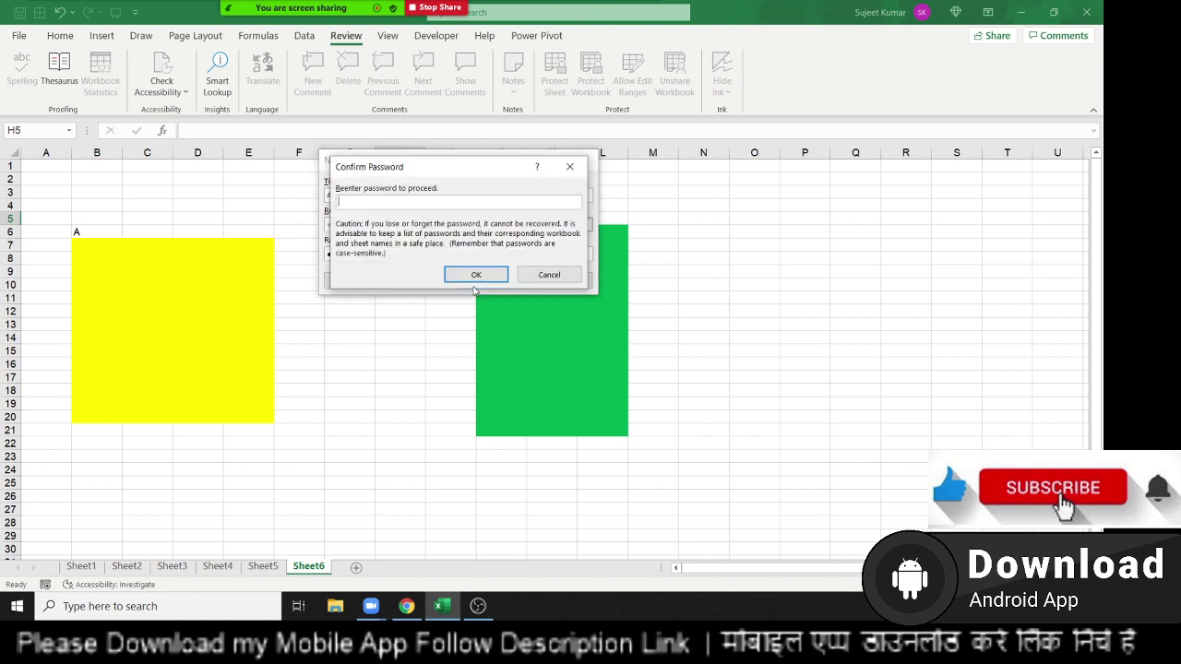
type("1")
left_click(464, 281)
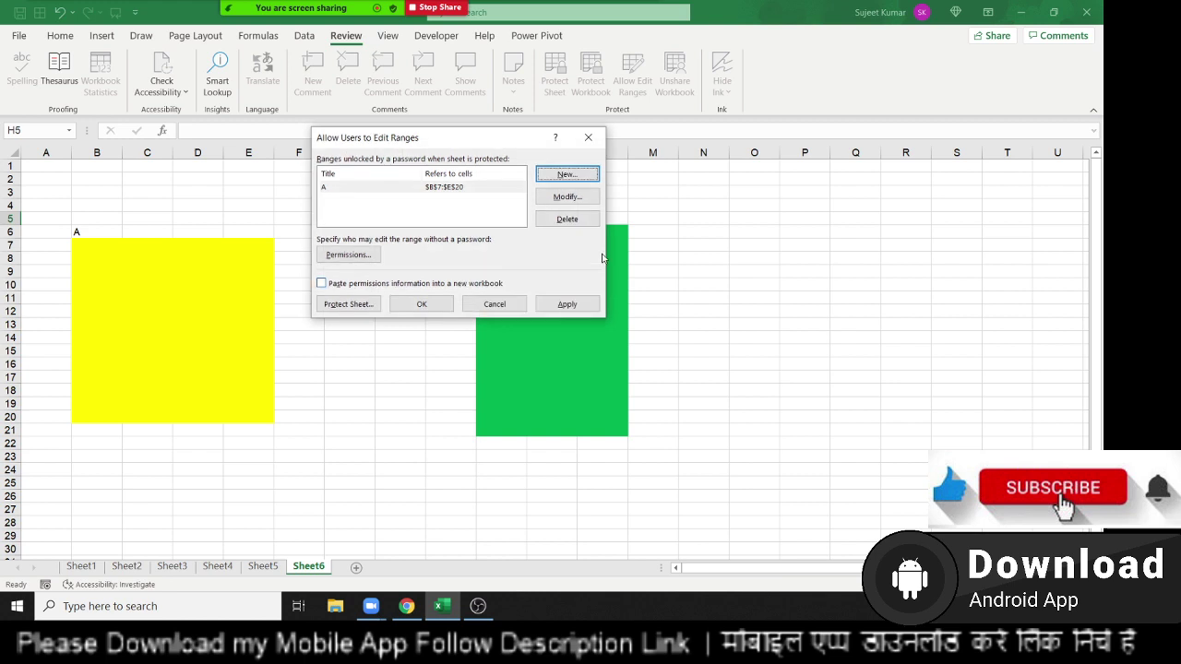
- Add range B over the green block J6:L21 with its own confirmed password, and apply
left_click(567, 175)
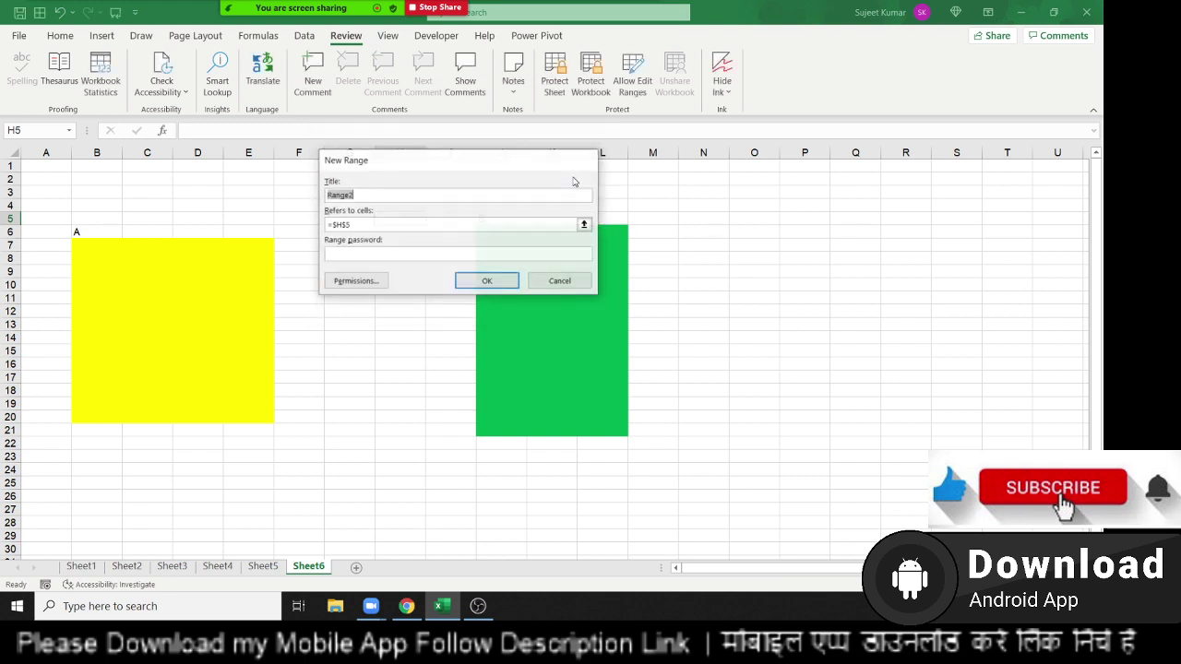
type("B")
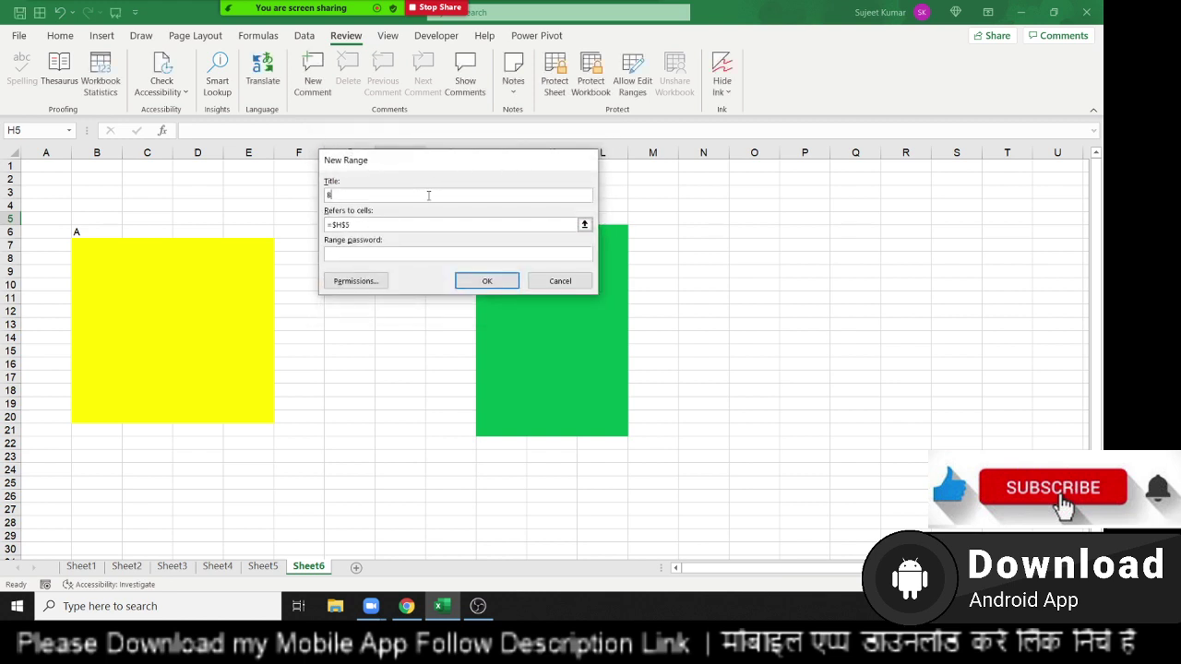
left_click(584, 226)
left_click_drag(487, 239, 587, 431)
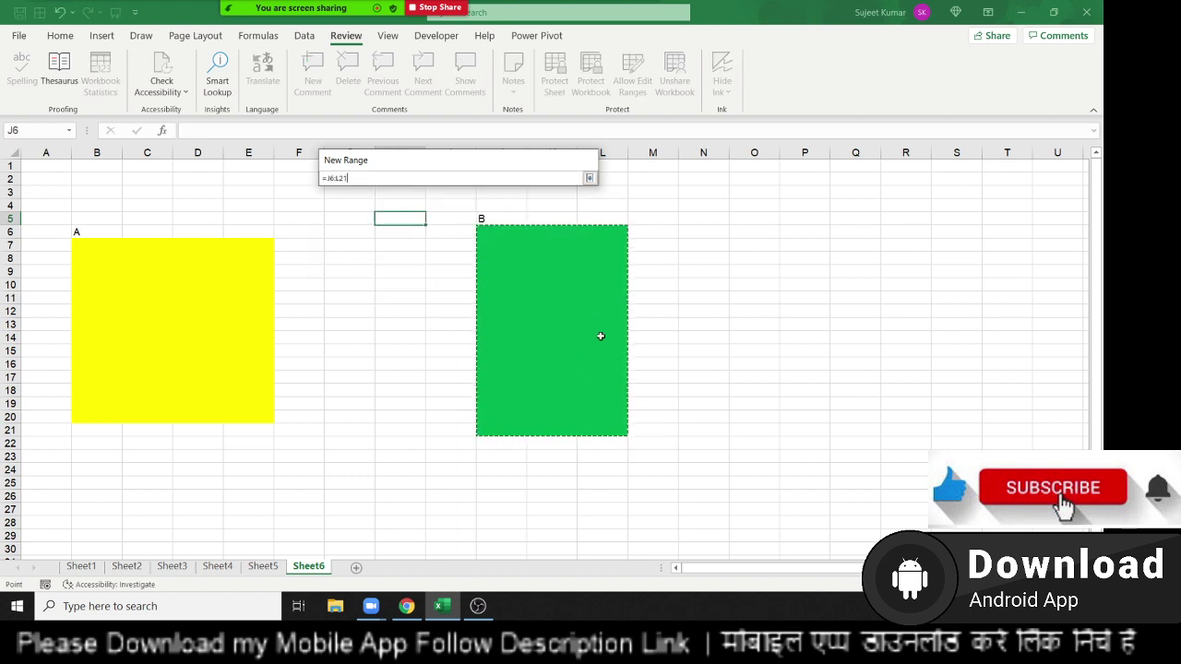
left_click(589, 178)
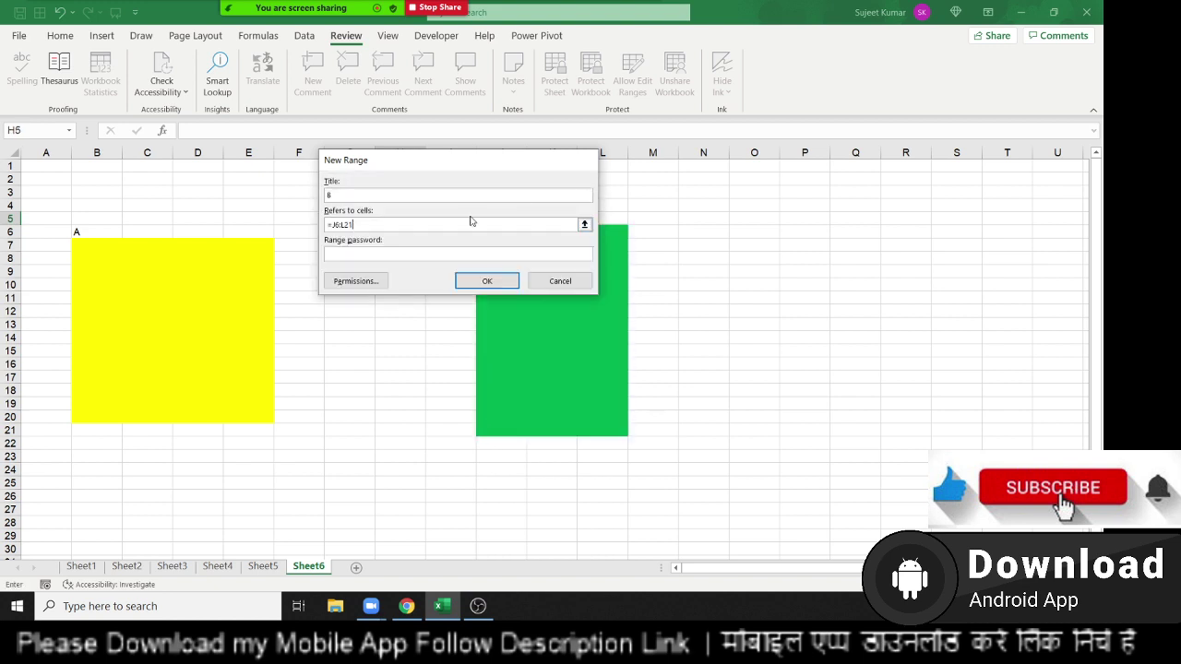
left_click(392, 253)
left_click(464, 285)
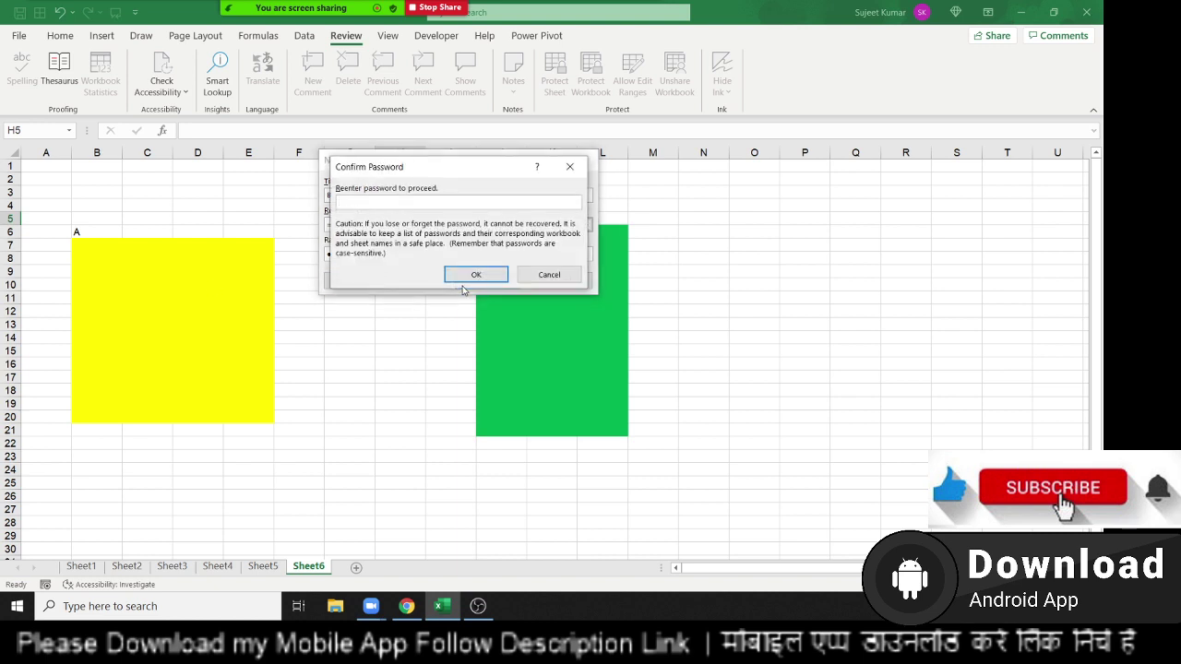
type("1")
left_click(466, 281)
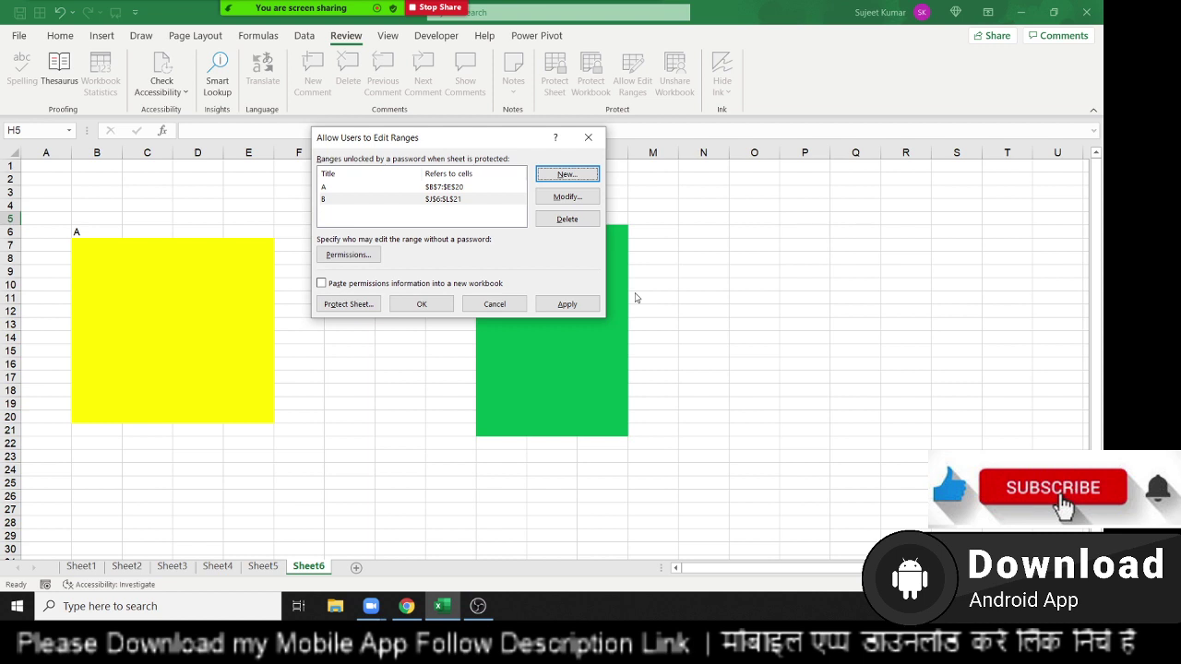
left_click(548, 307)
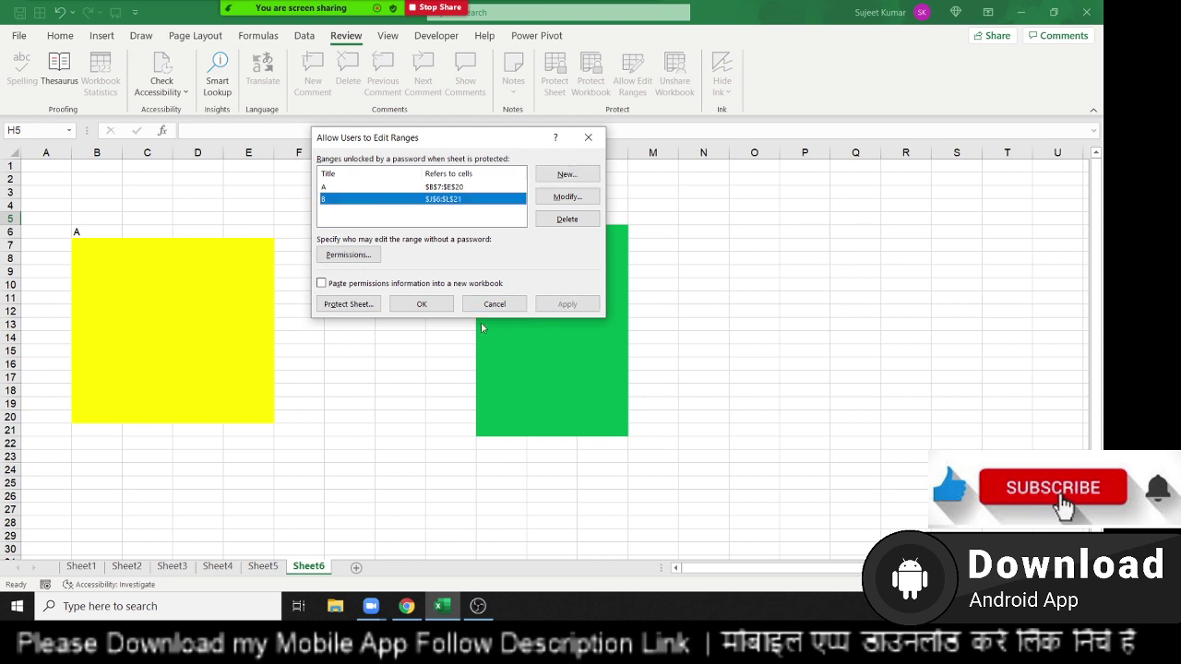
- Close the ranges window, type test entries fcv in C11 and fdg in J12, then clear them
left_click(409, 306)
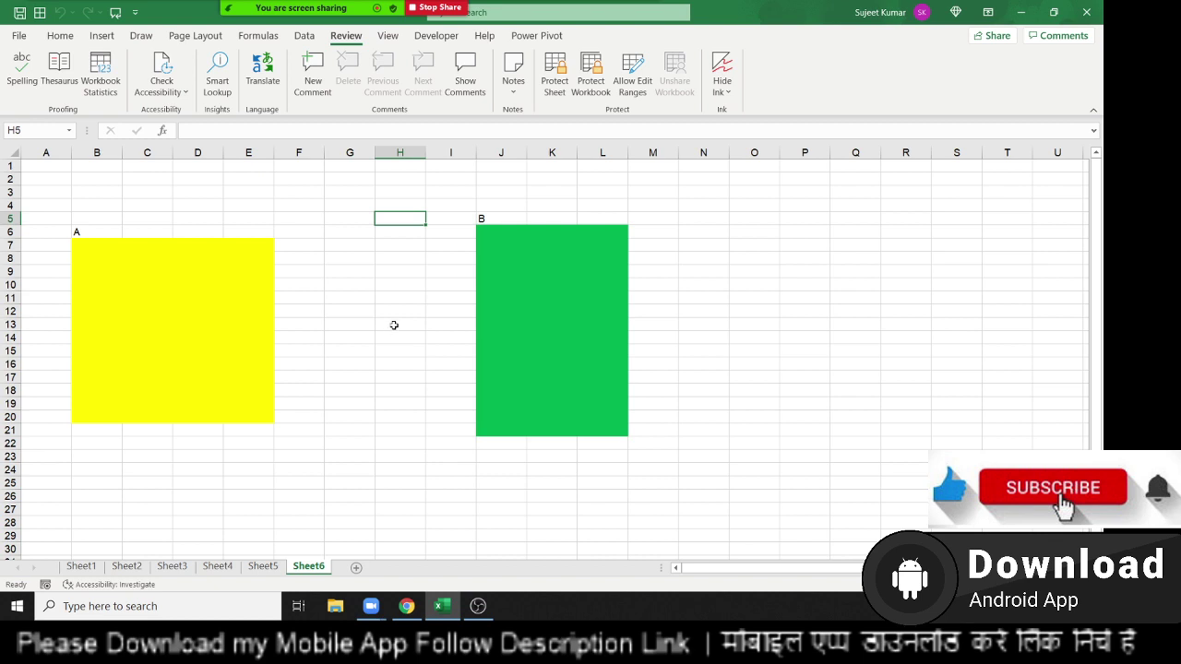
left_click(394, 314)
left_click(148, 304)
type("fcv")
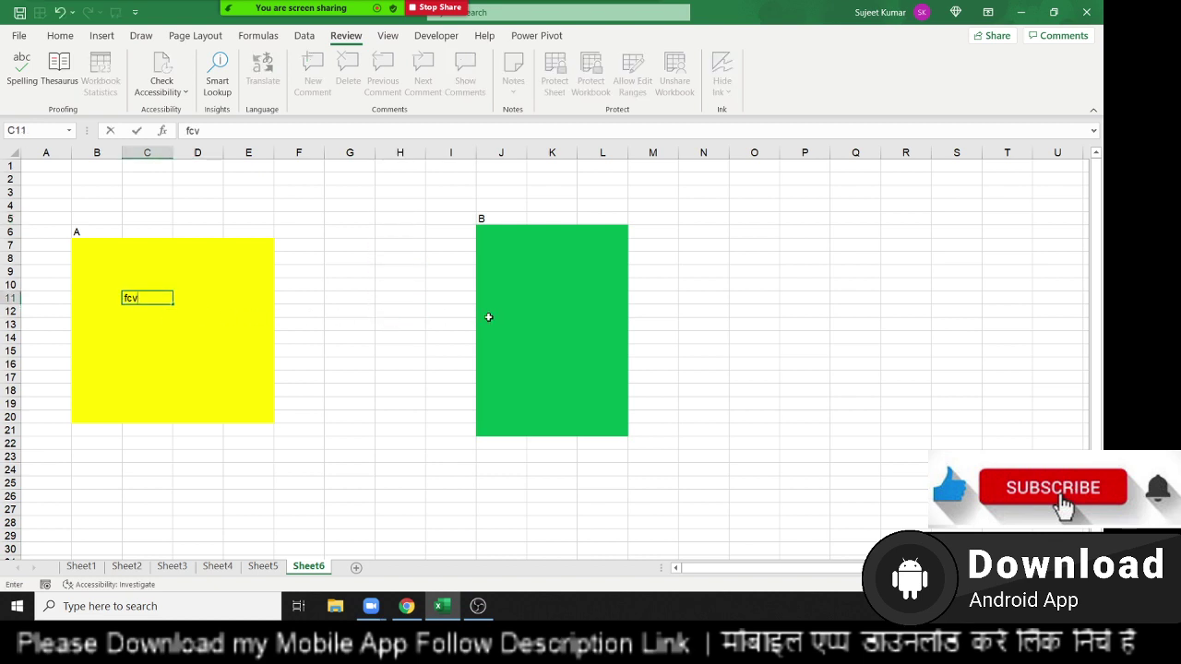
left_click(488, 317)
type("fdg")
left_click(287, 320)
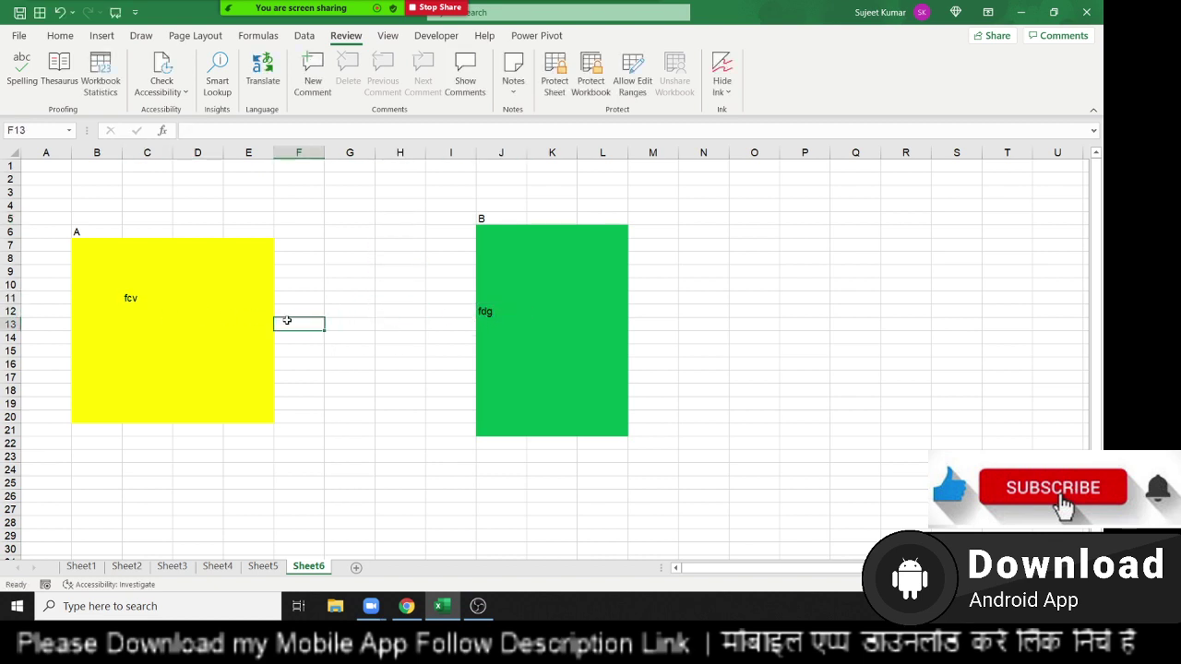
mouse_move(148, 282)
left_mouse_down()
mouse_move(146, 311)
mouse_move(491, 325)
left_mouse_up()
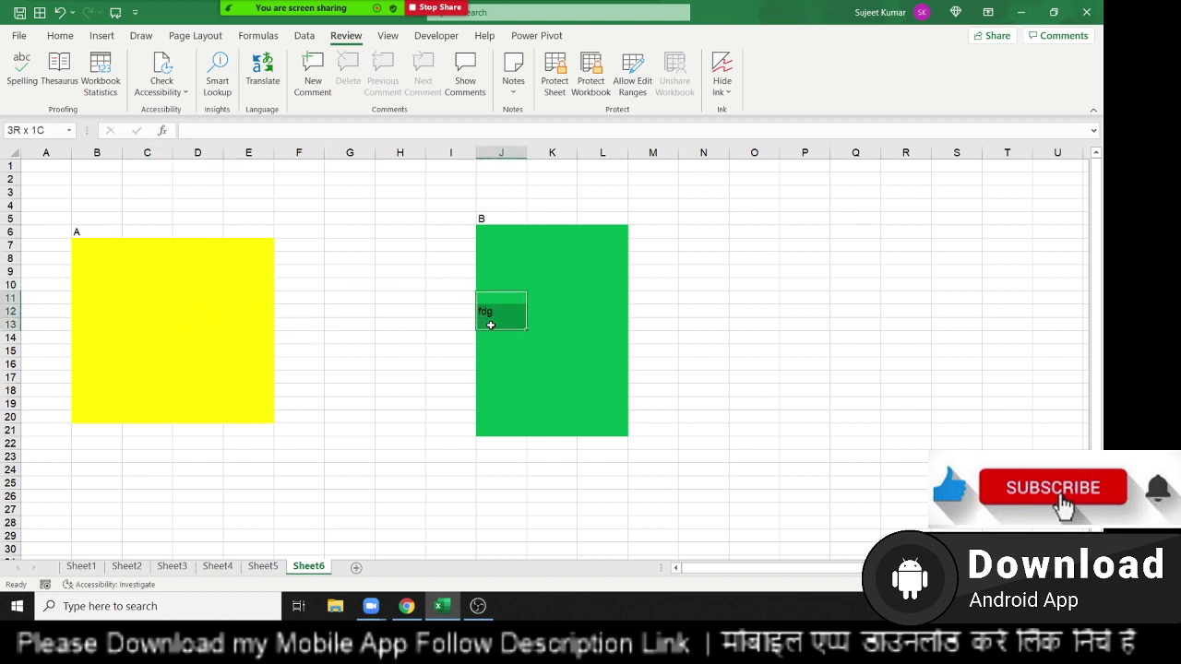
left_click(402, 323)
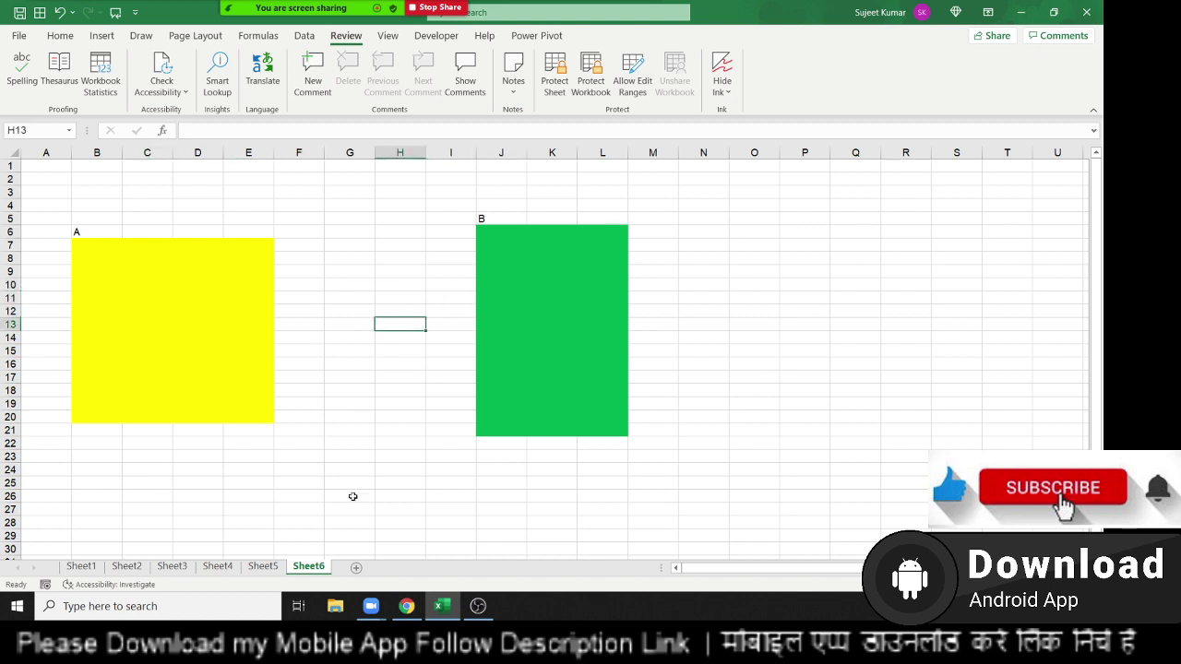
- Open the code view from the Sheet6 tab menu, then close it again
right_click(306, 570)
left_click(351, 449)
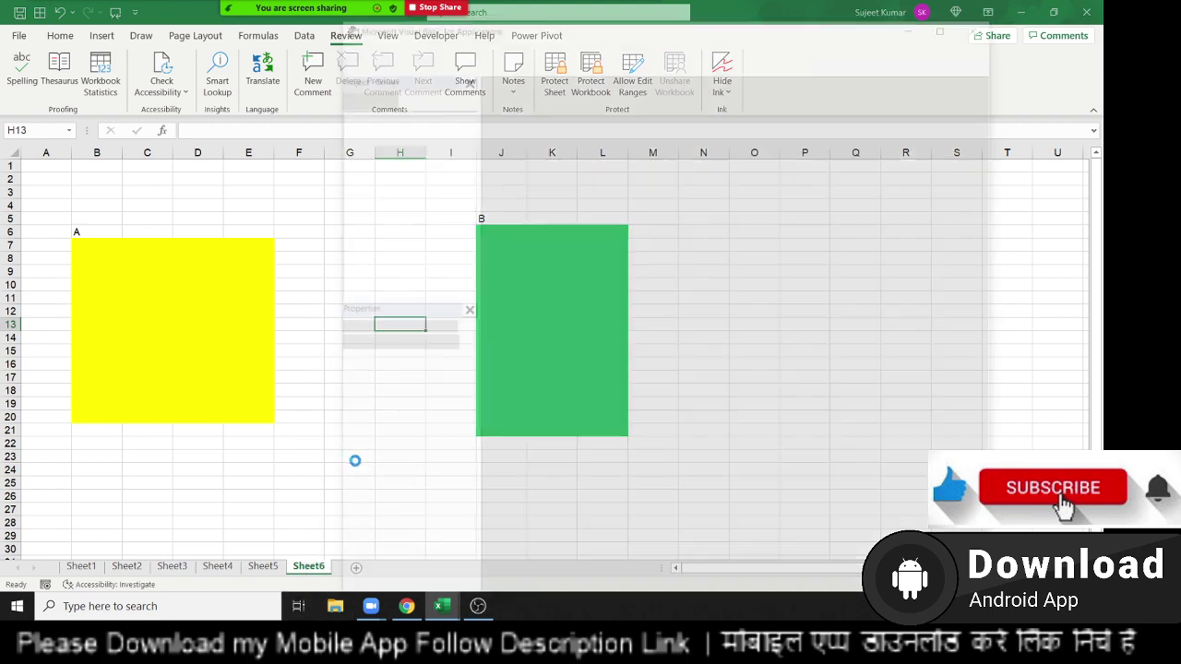
left_click(984, 22)
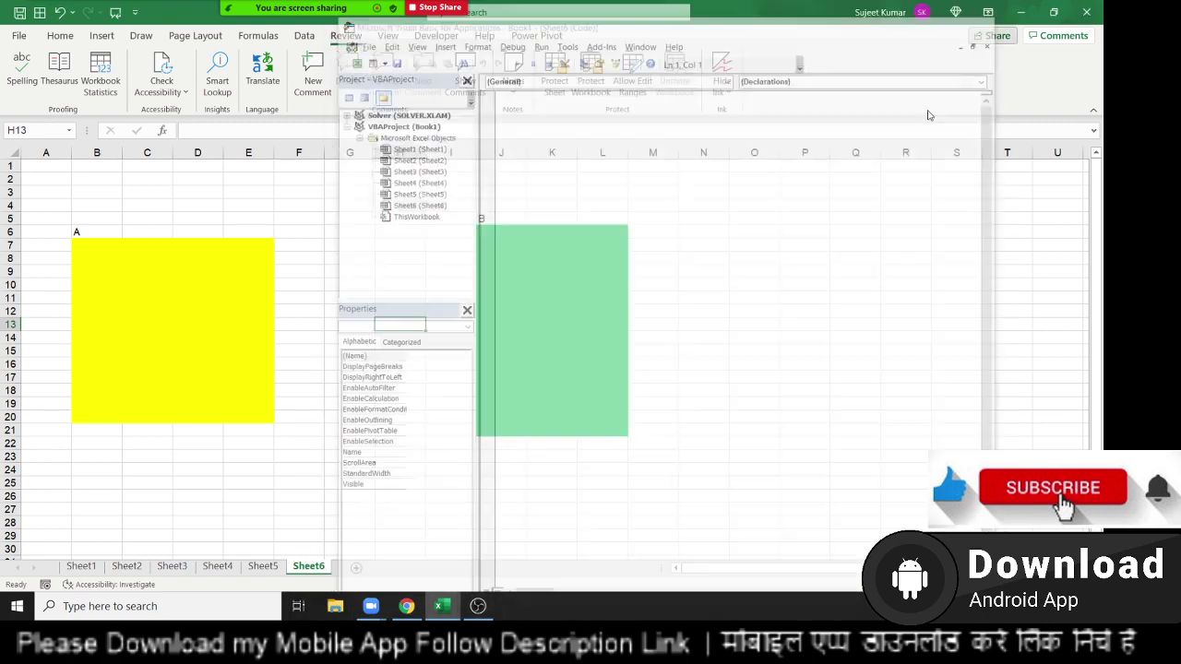
- Protect Sheet6 with a password and retype it in the confirmation prompt
right_click(311, 570)
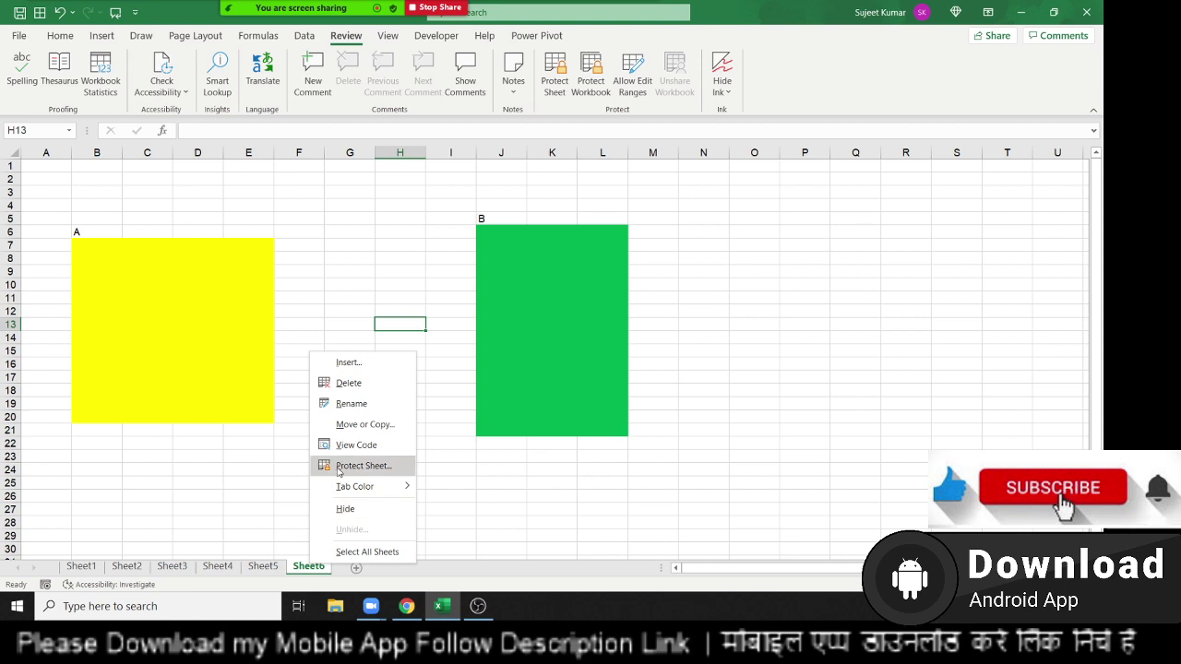
left_click(339, 467)
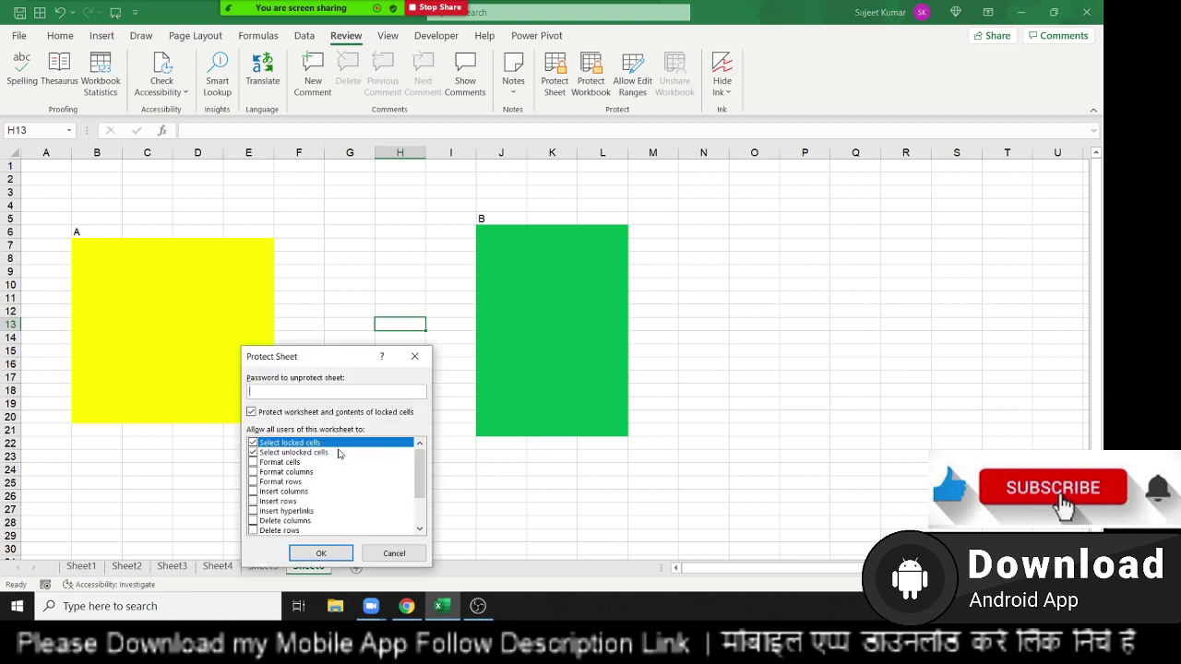
type("1")
left_click(333, 557)
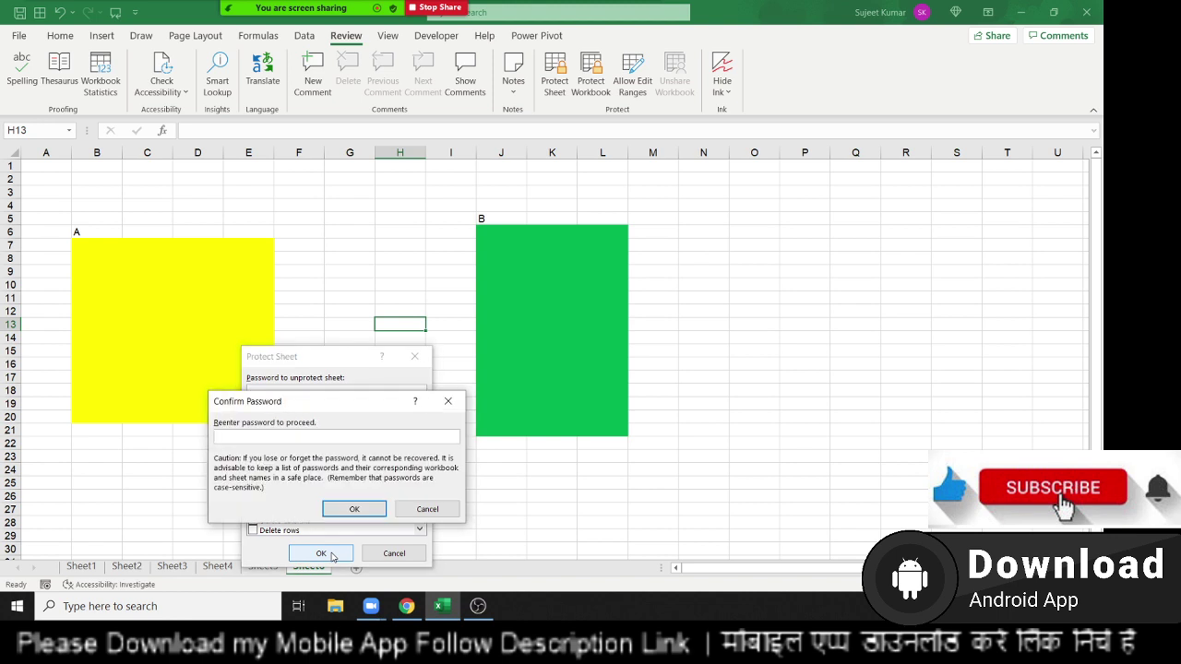
type("1")
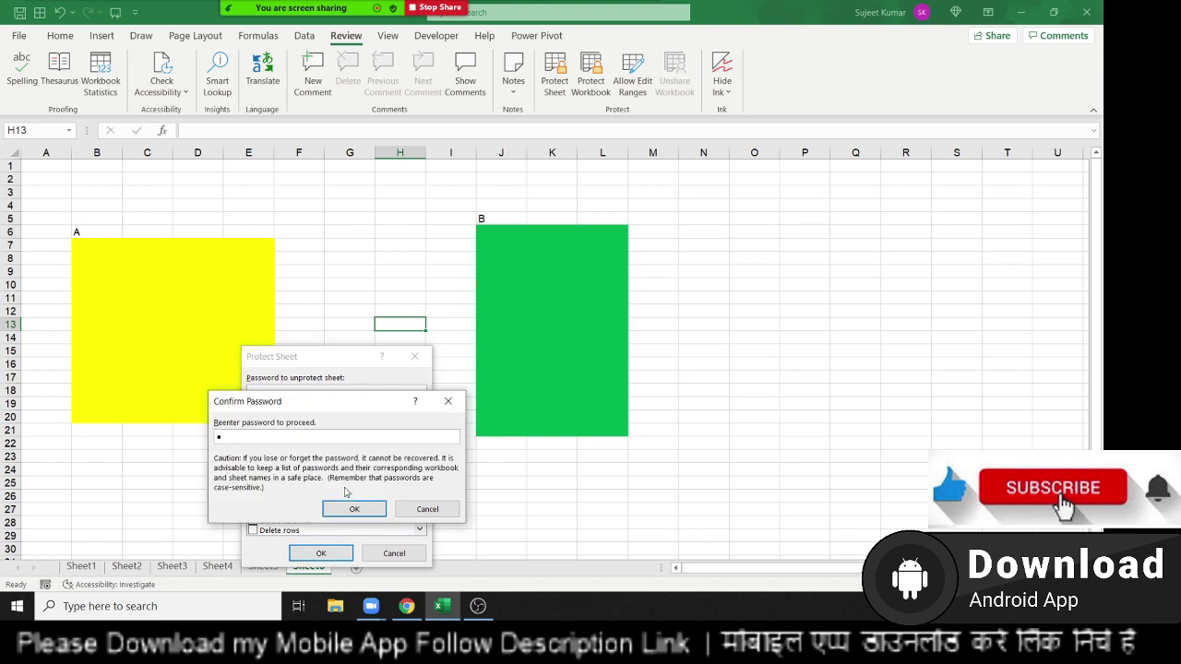
- Confirm protection, then check that cells outside the ranges, including B26, refuse editing
left_click(347, 509)
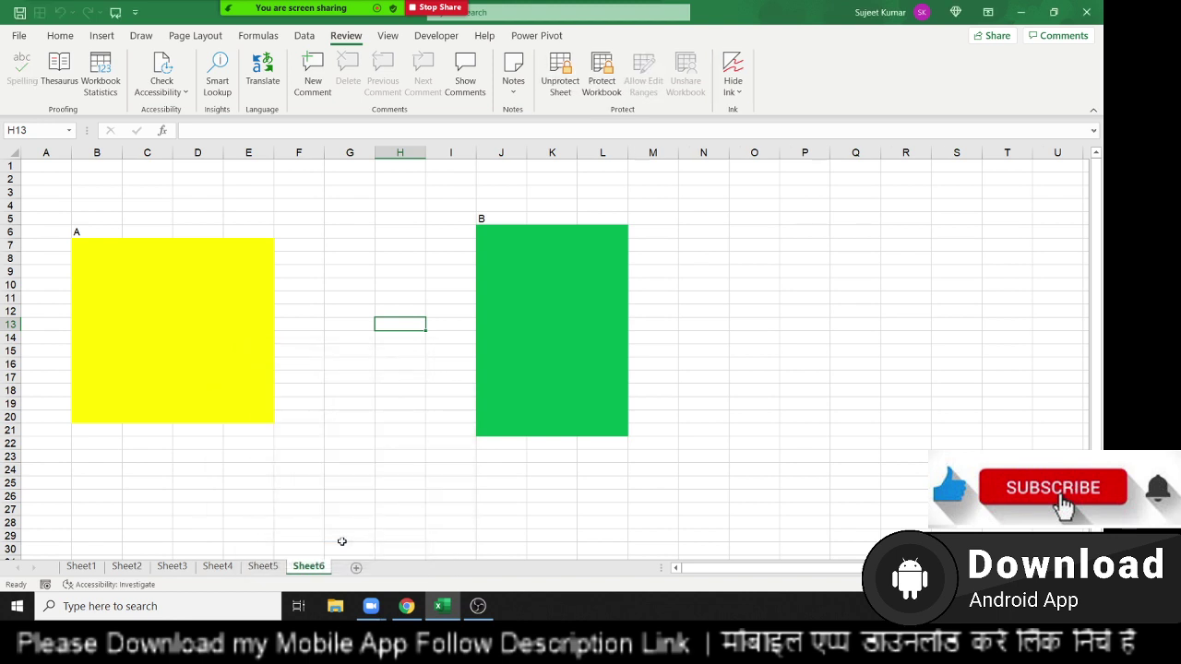
double_click(331, 442)
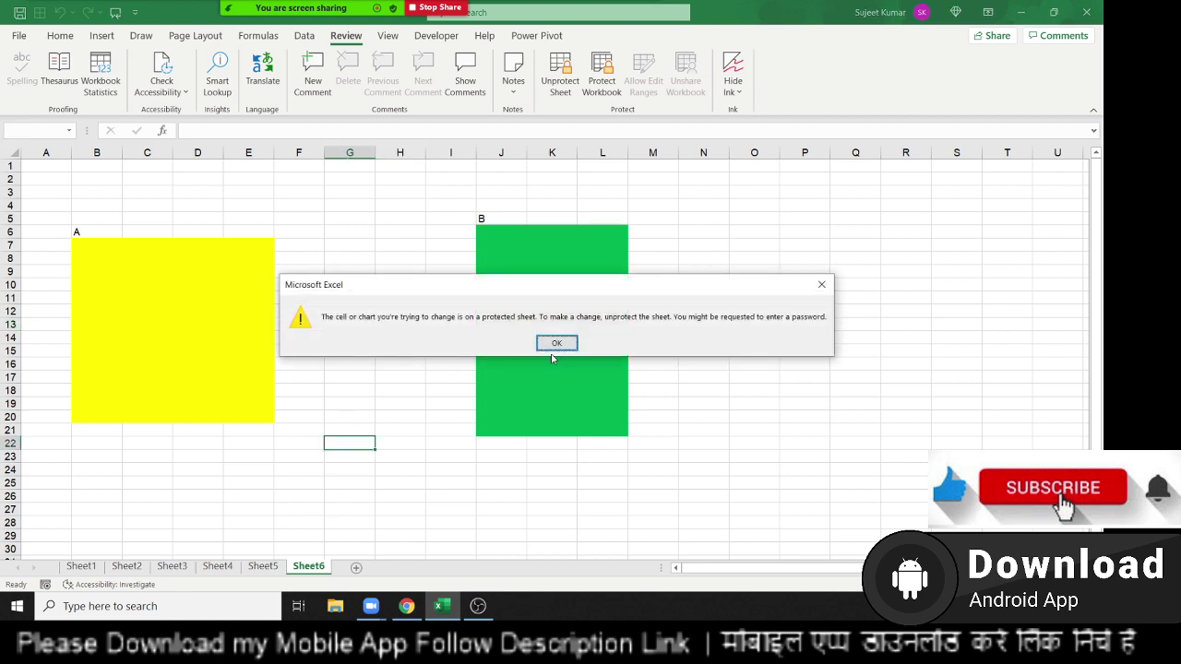
left_click(551, 351)
double_click(341, 204)
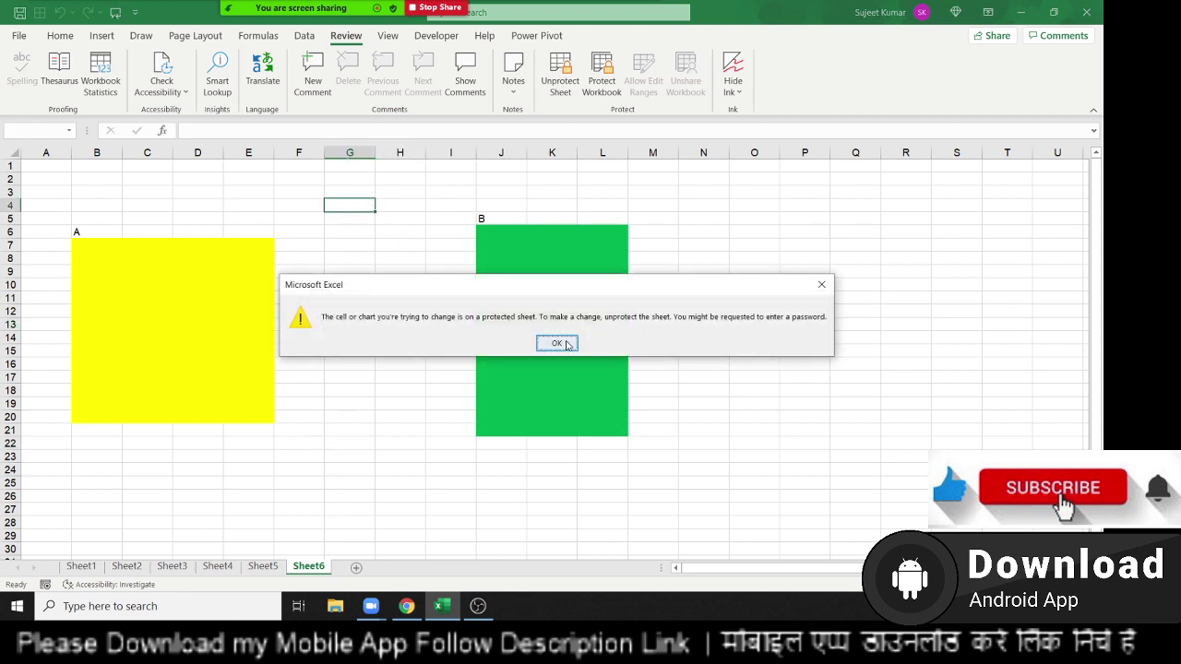
left_click(567, 345)
left_click(74, 499)
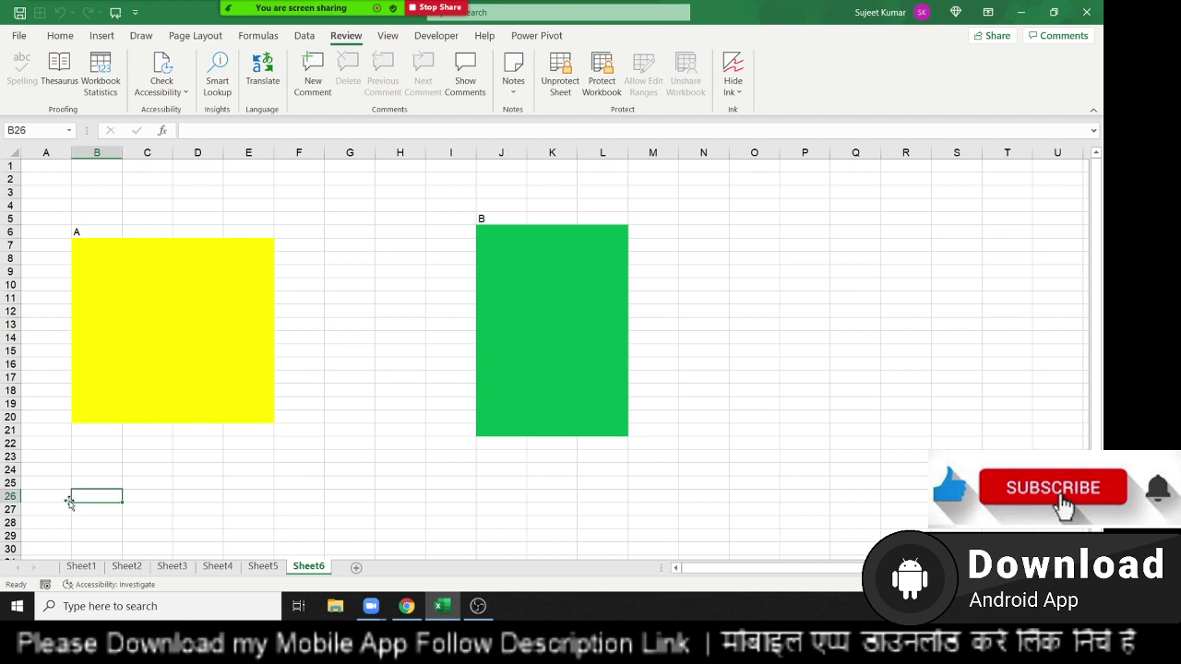
double_click(71, 500)
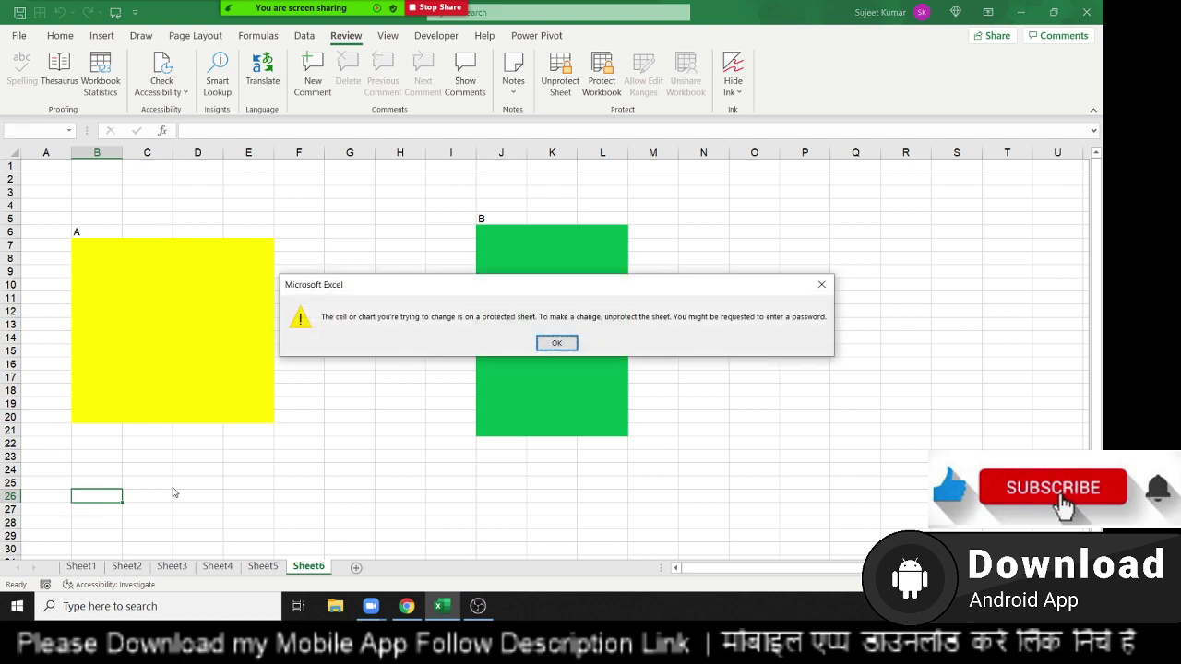
left_click(542, 349)
- Unlock yellow range A at cell D11 by entering its password
left_click(175, 300)
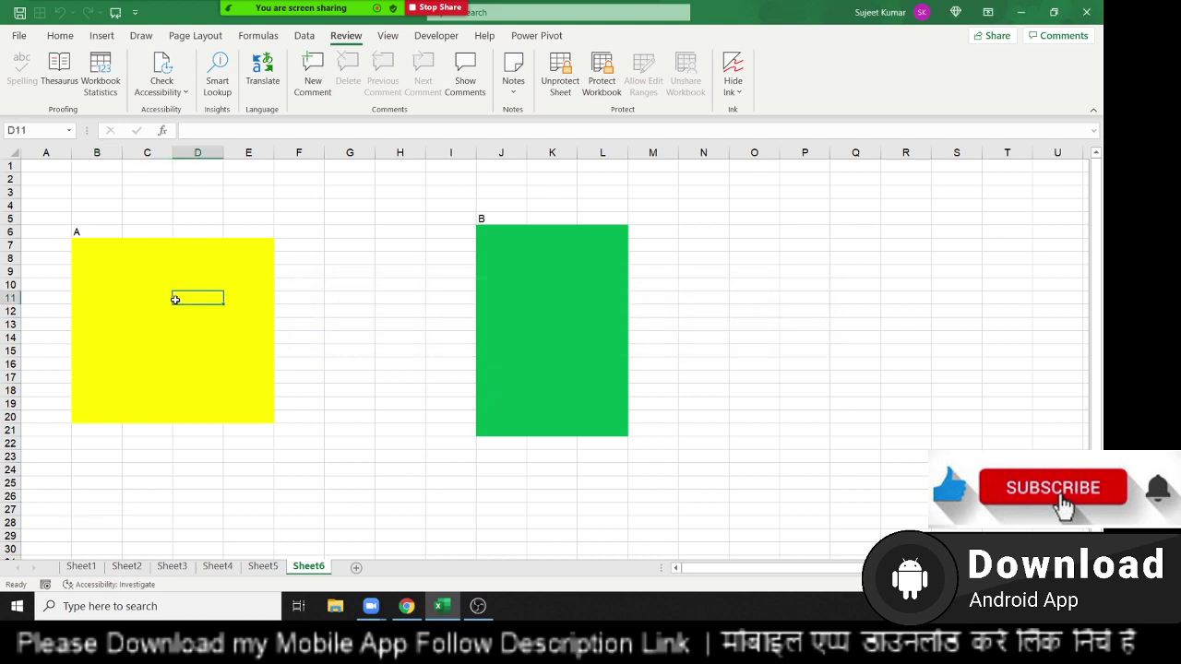
double_click(176, 300)
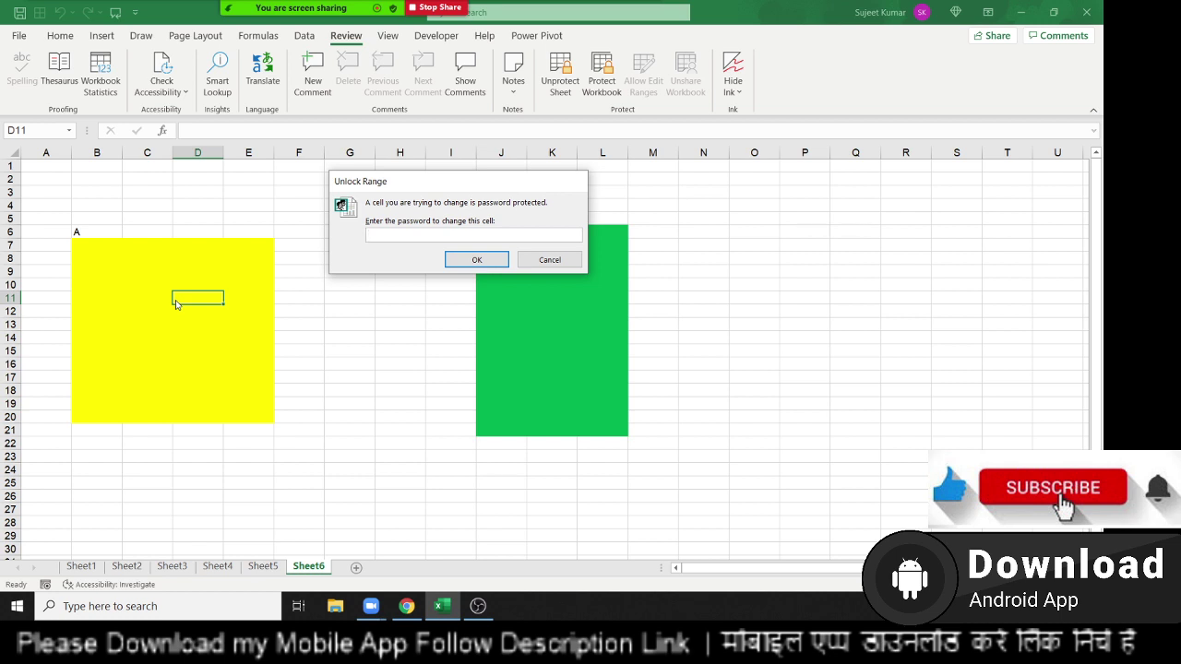
type("12")
key("BackSpace")
key("BackSpace")
left_click(466, 261)
- Enter fgds in D13, sdf in C11, sdf in B15 and f in E10 within range A
left_click(194, 323)
type("fgds")
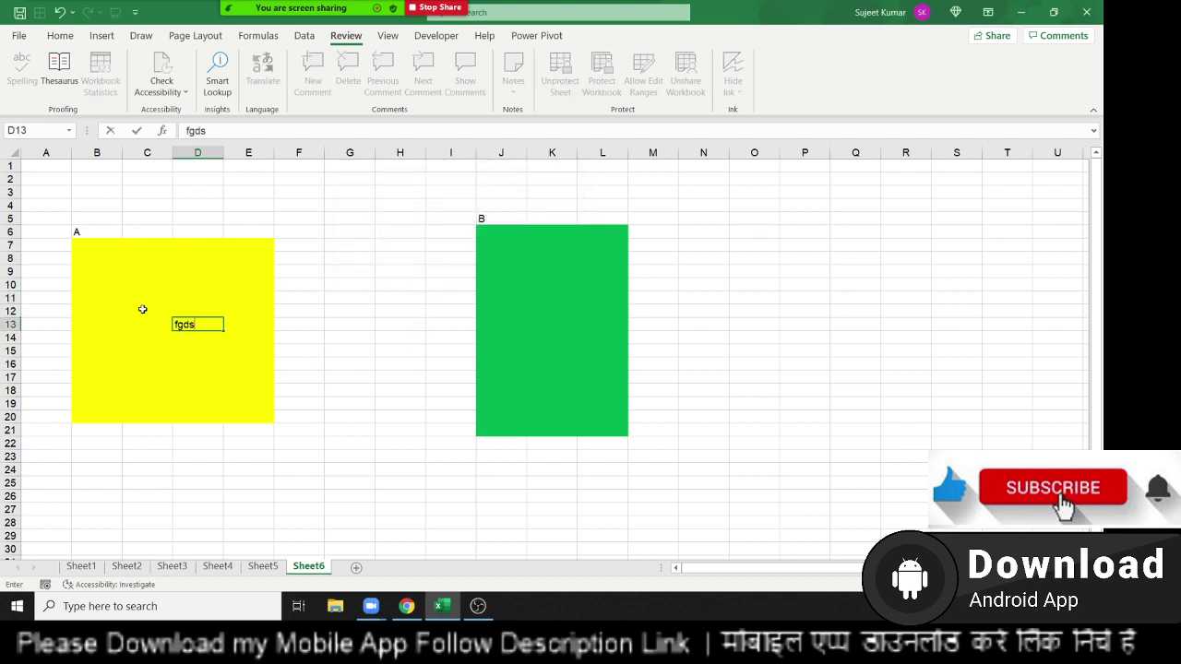
left_click(129, 295)
type("sdf")
left_click(101, 355)
type("sdf")
left_click(225, 284)
type("f")
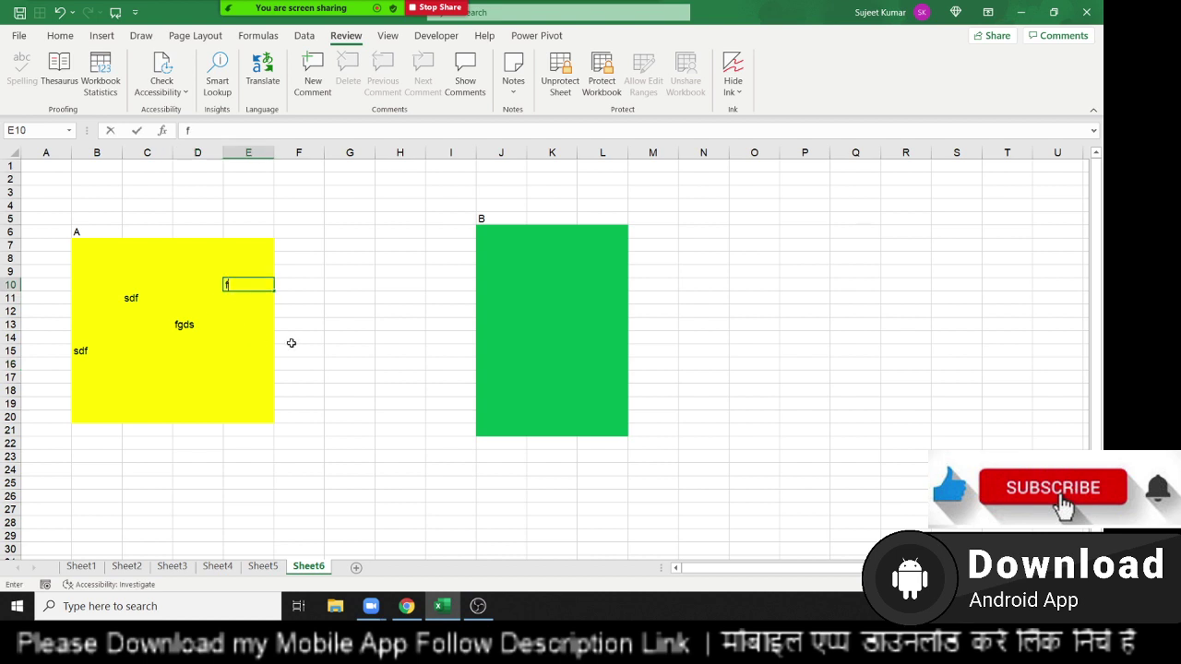
left_click(290, 337)
type("f")
key("Return")
- Try editing K13 in green range B by submitting a wrong password
left_click(549, 329)
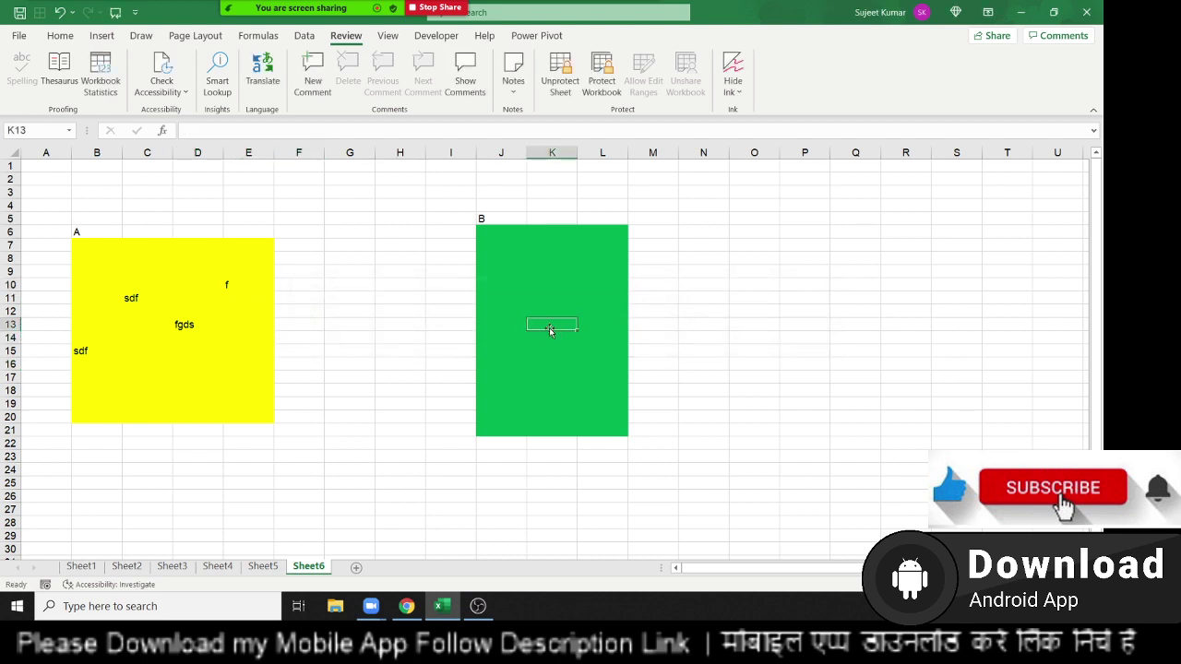
double_click(549, 330)
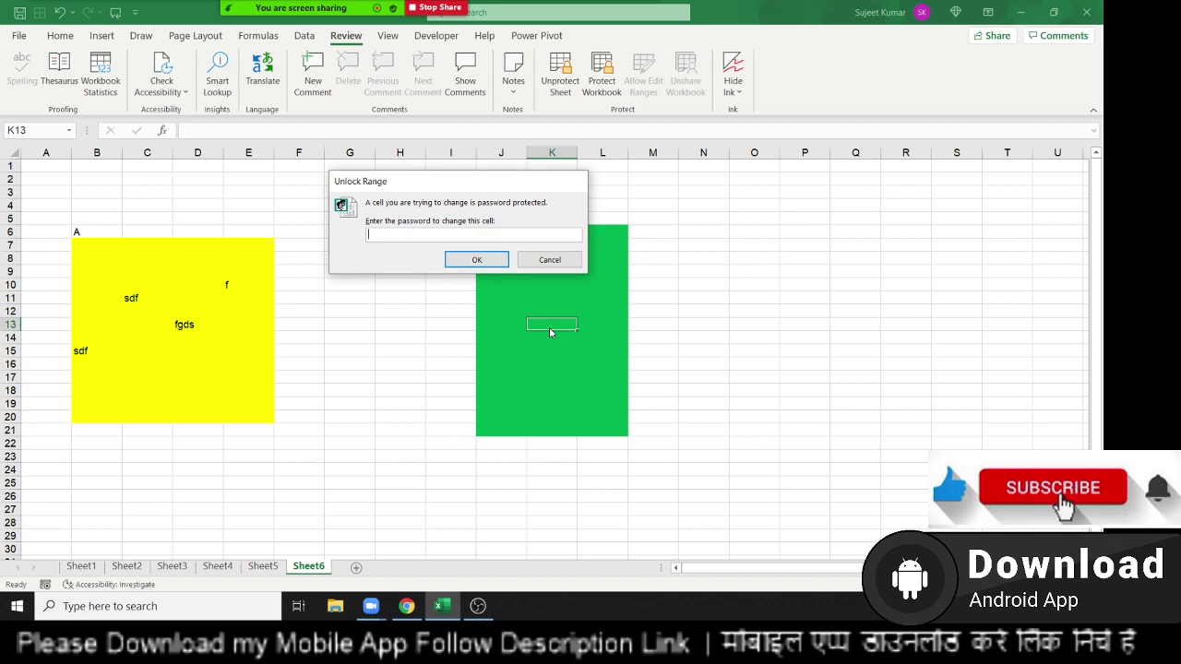
type("1")
key("Return")
key("Return")
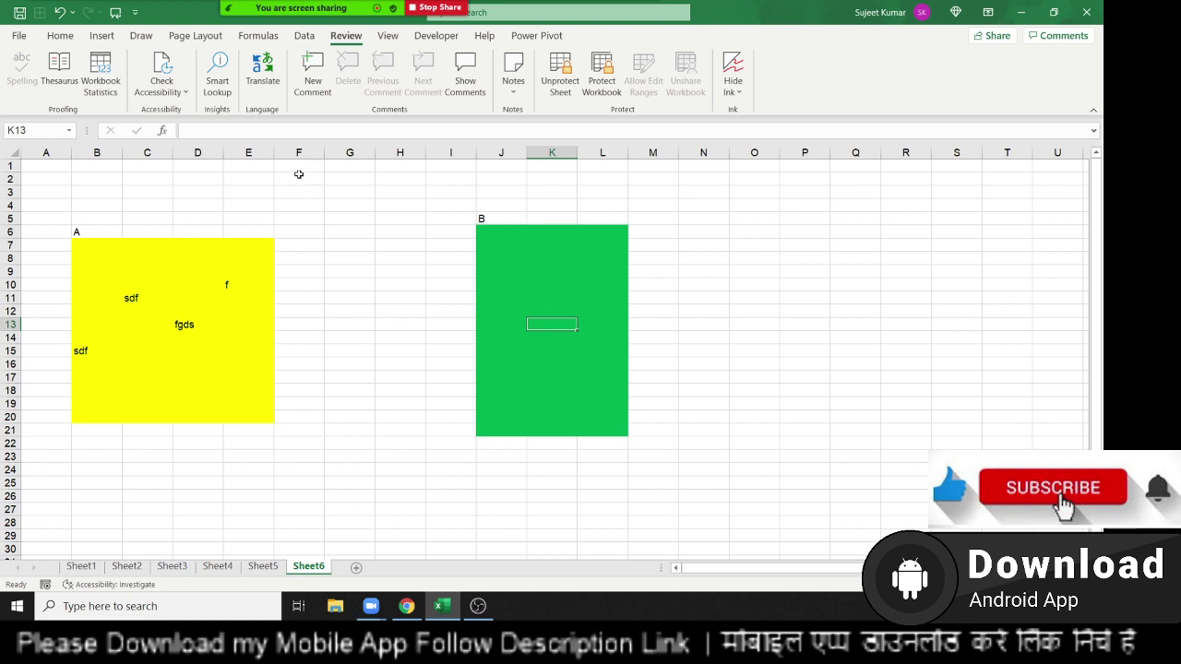
- Select the whole of column G on the worksheet
left_click(355, 155)
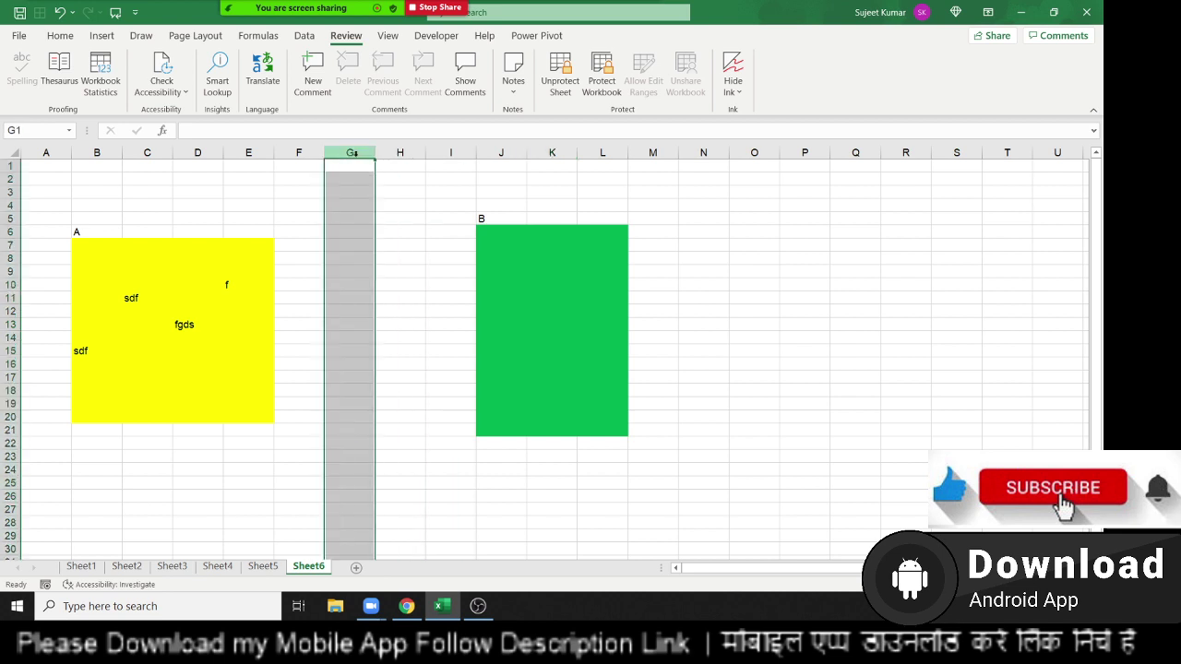
left_click(412, 155)
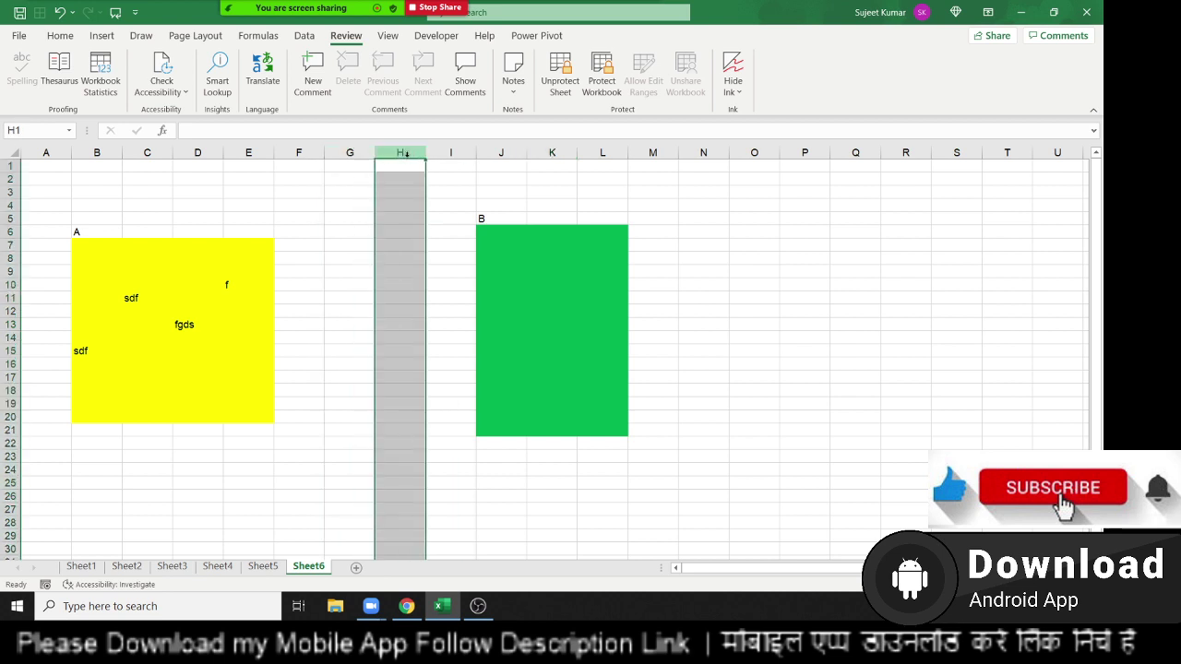
left_click(366, 152)
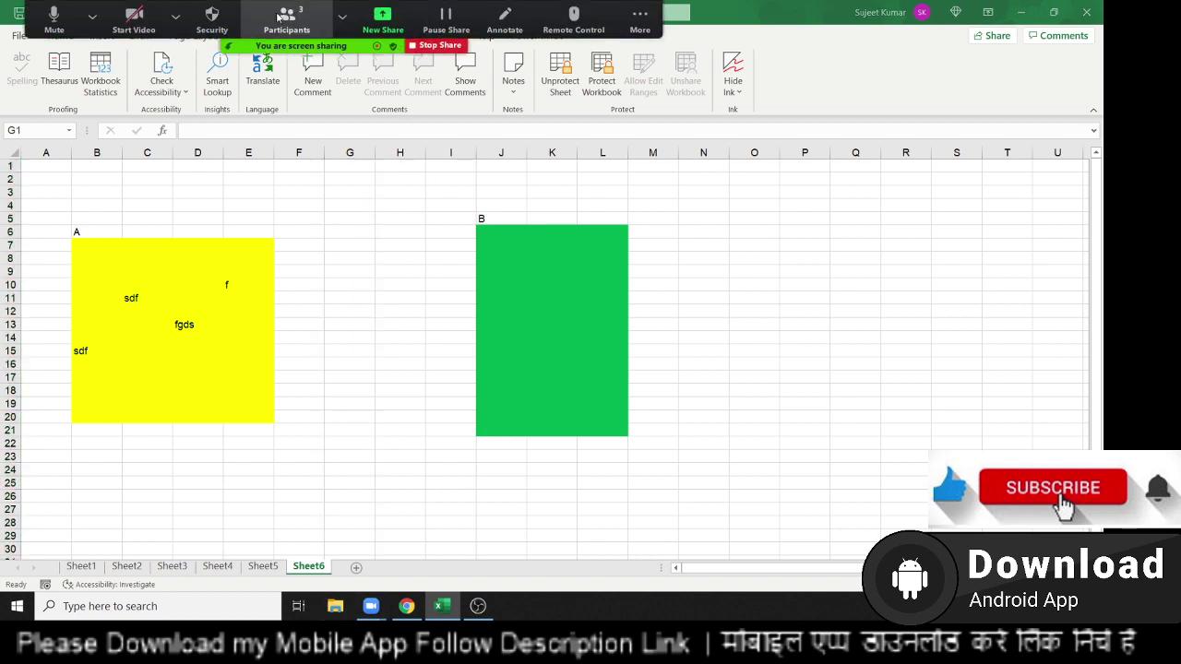
left_click(286, 19)
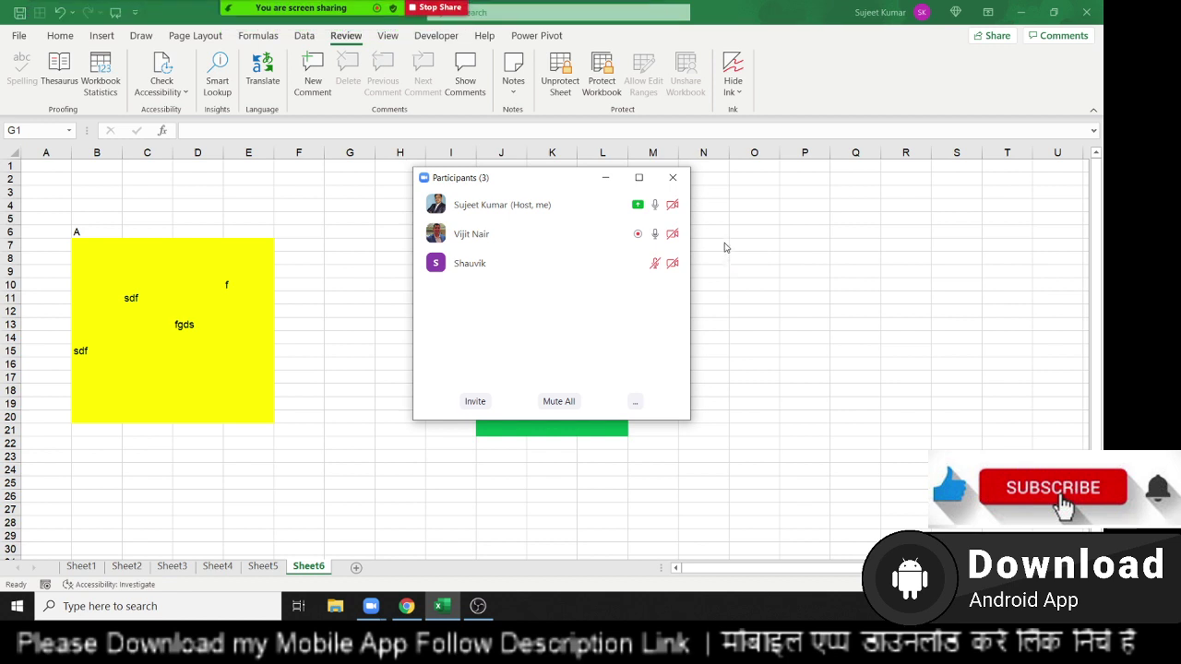
left_click(673, 177)
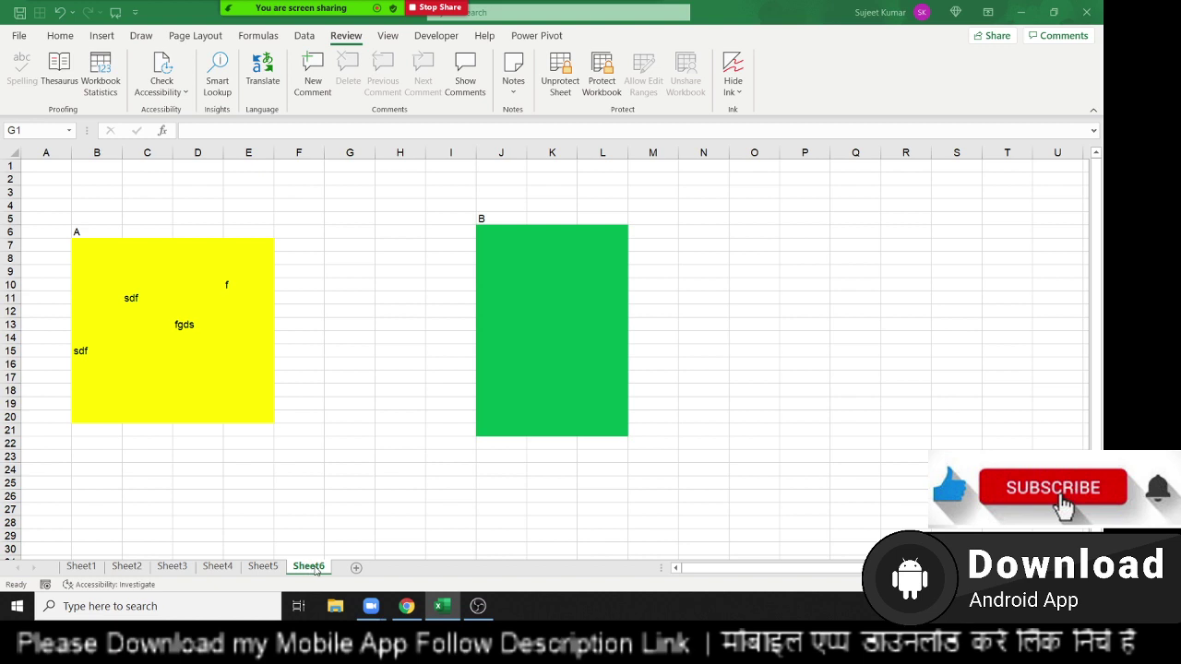
key("ctrl+space")
- Permanently delete Sheet6, then bring up Protect Structure and Windows with Structure checked
right_click(310, 571)
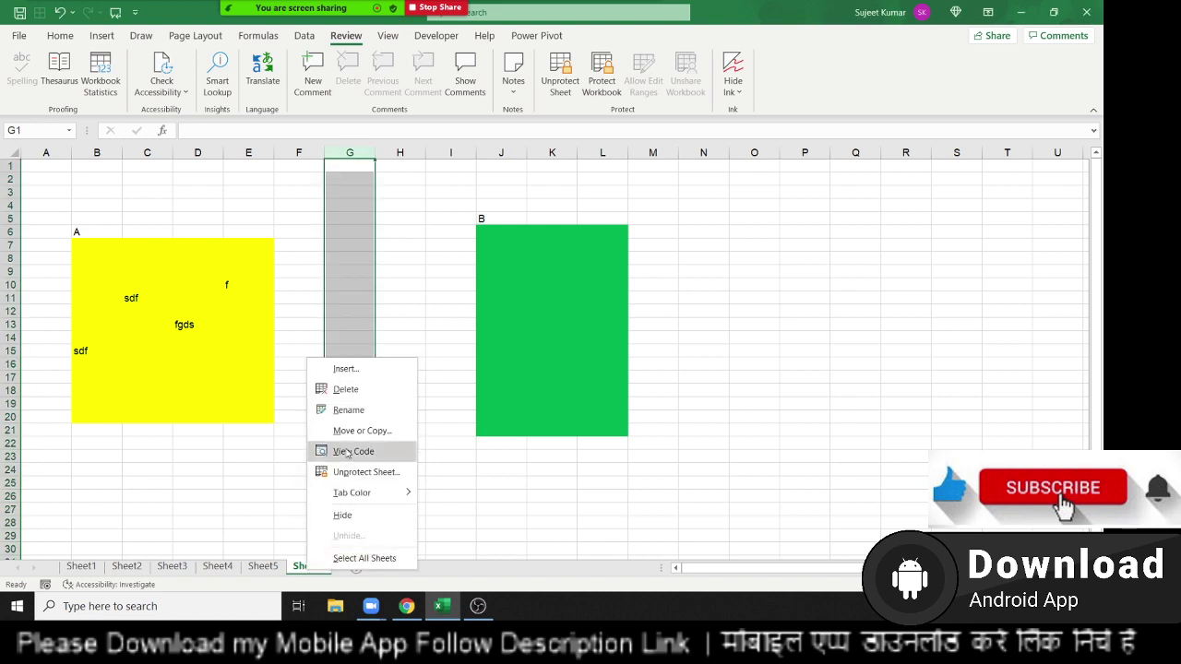
left_click(346, 389)
left_click(528, 342)
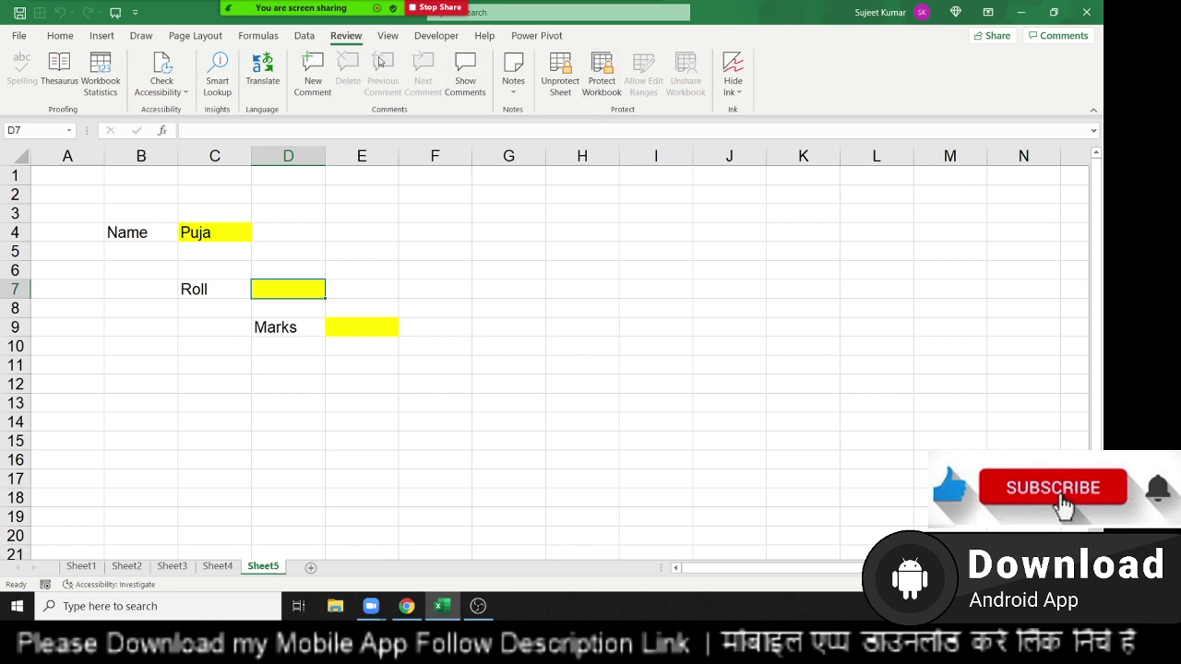
left_click(604, 79)
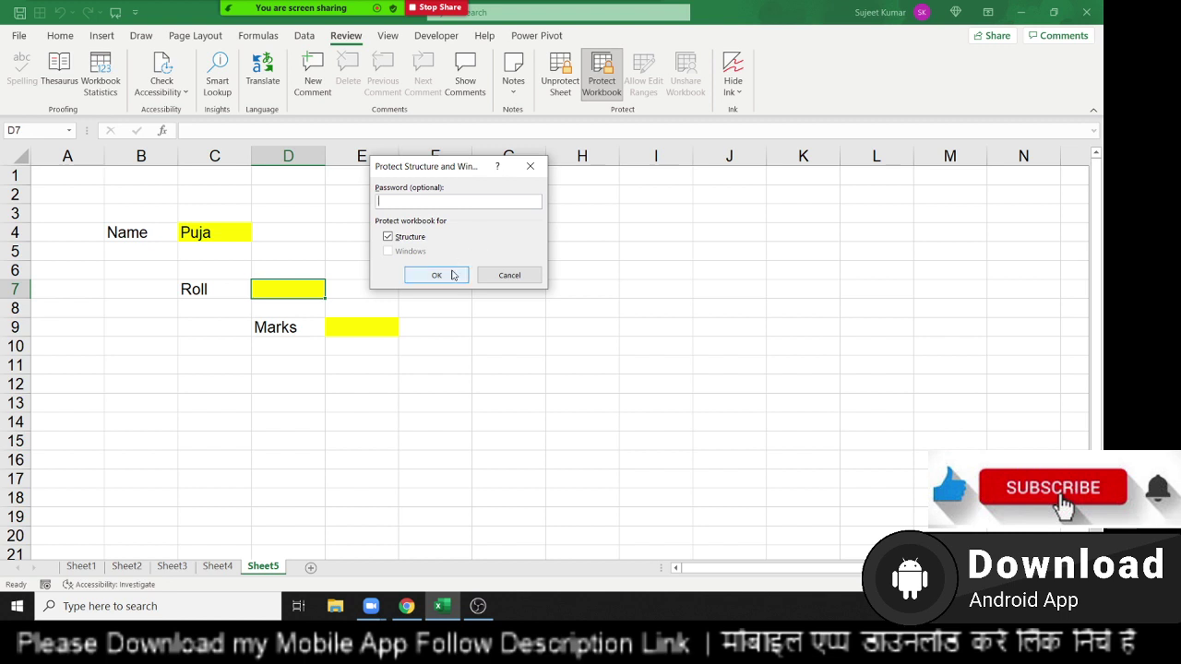
- Confirm structure protection and verify Sheet5's tab menu has insert, delete, rename and move greyed out
left_click(453, 275)
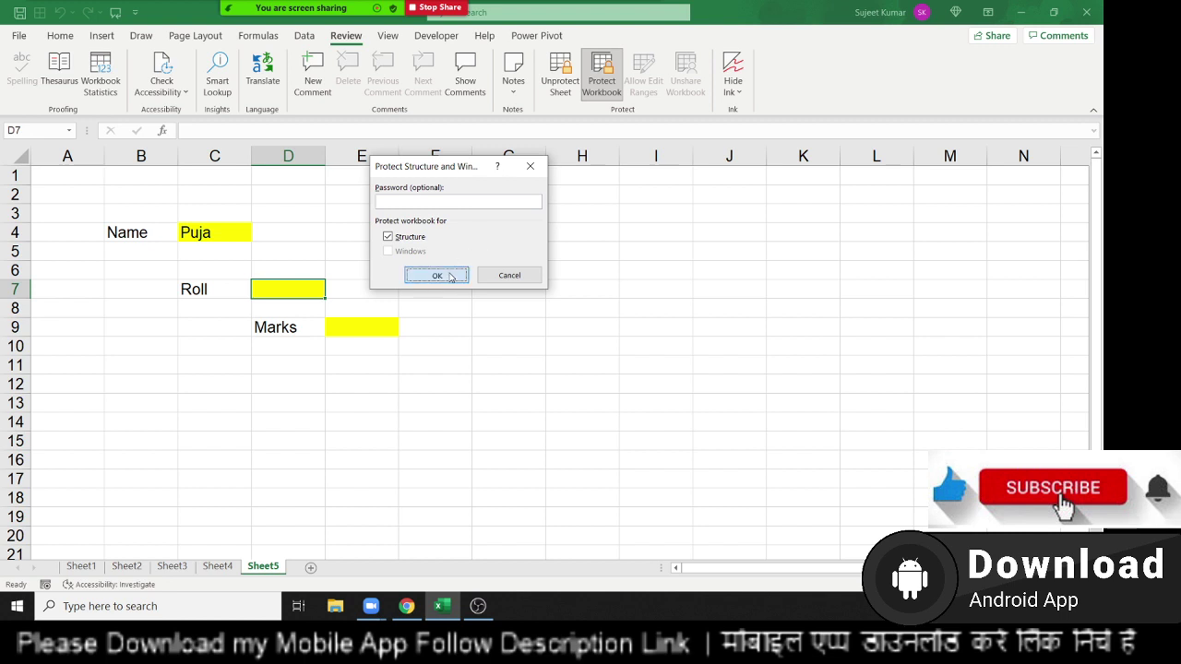
right_click(273, 573)
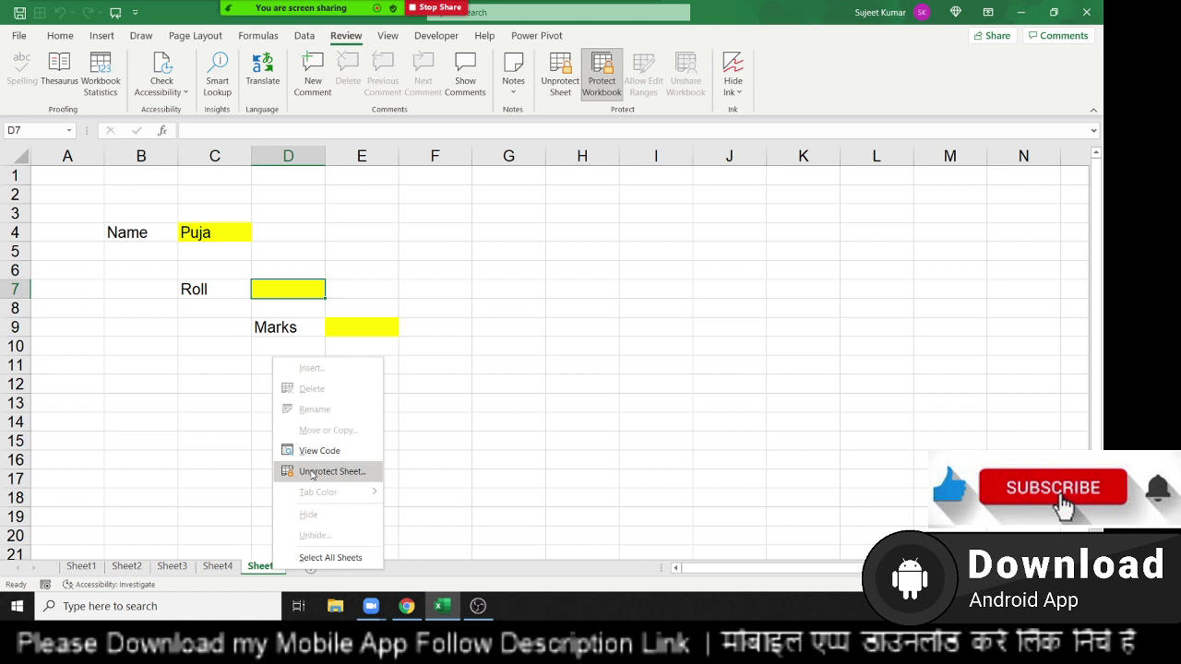
left_click(312, 473)
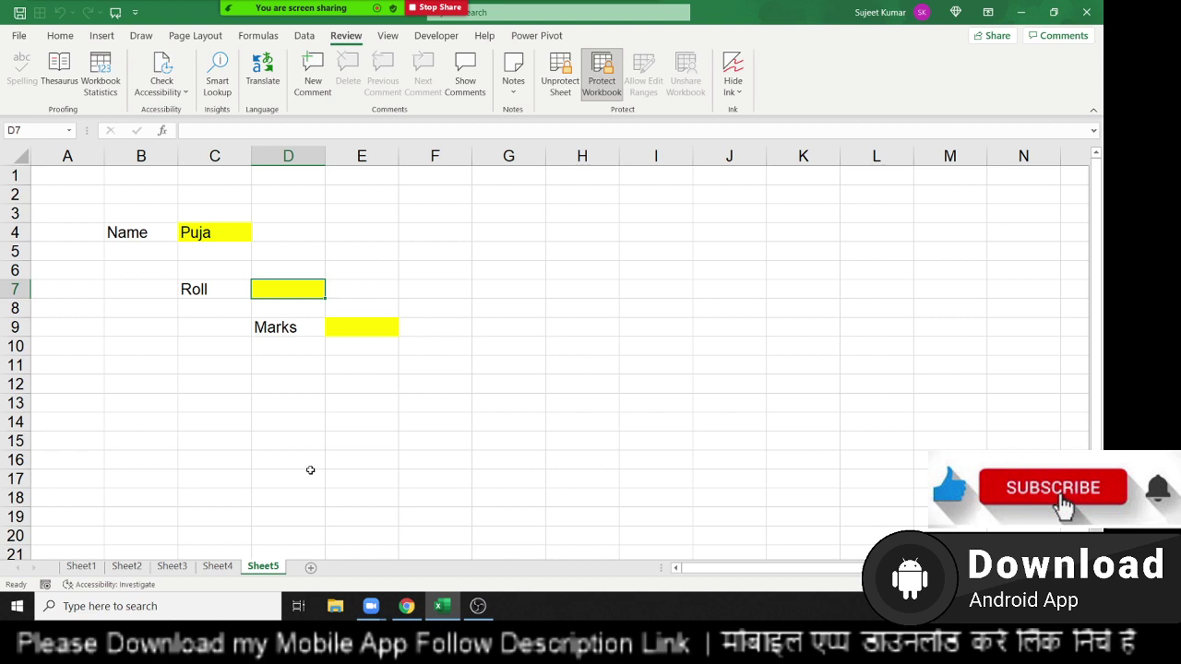
- Inspect Save As General Options without setting passwords, then view workbook protection on the Info page
left_click(18, 34)
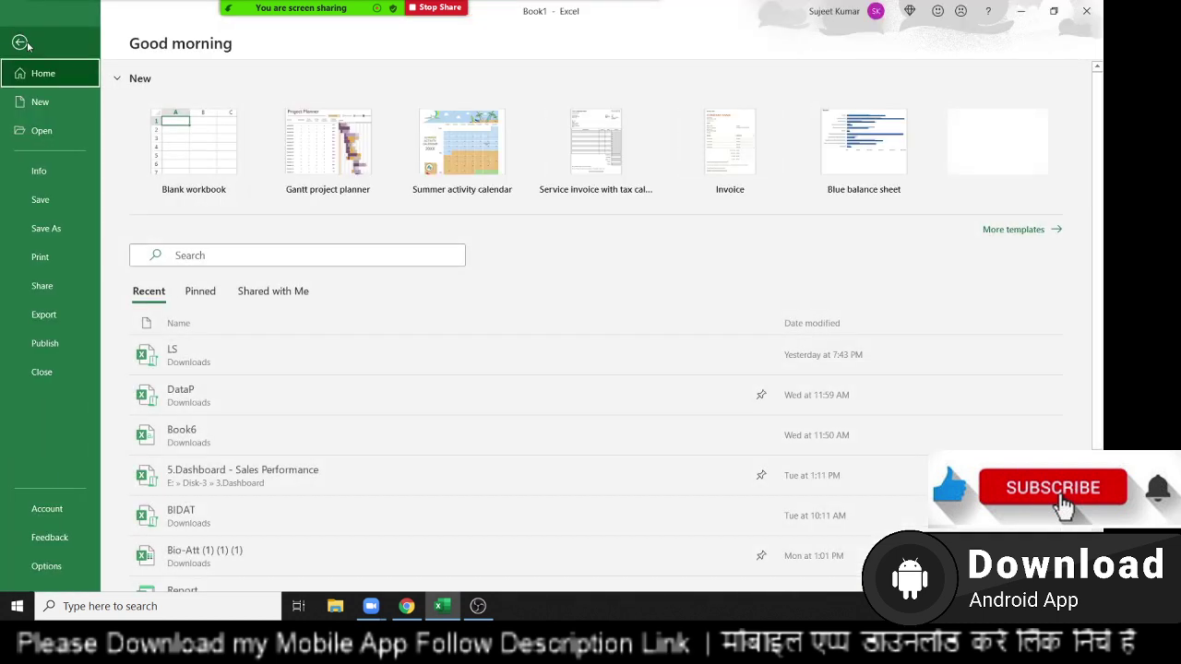
left_click(74, 232)
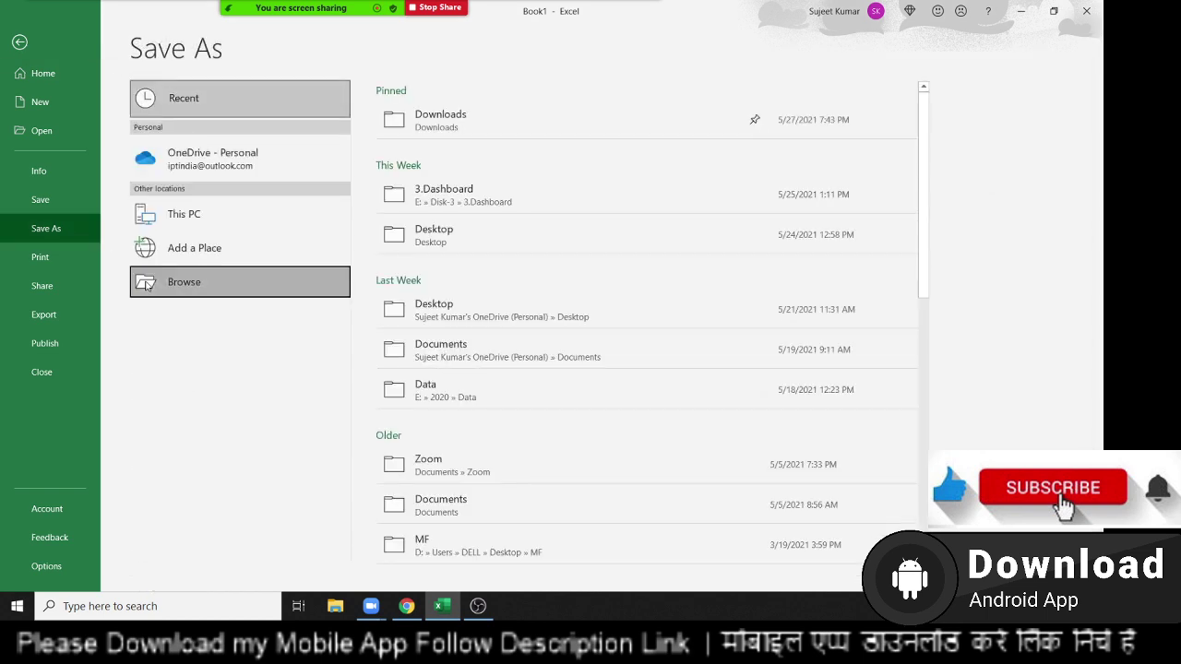
left_click(146, 285)
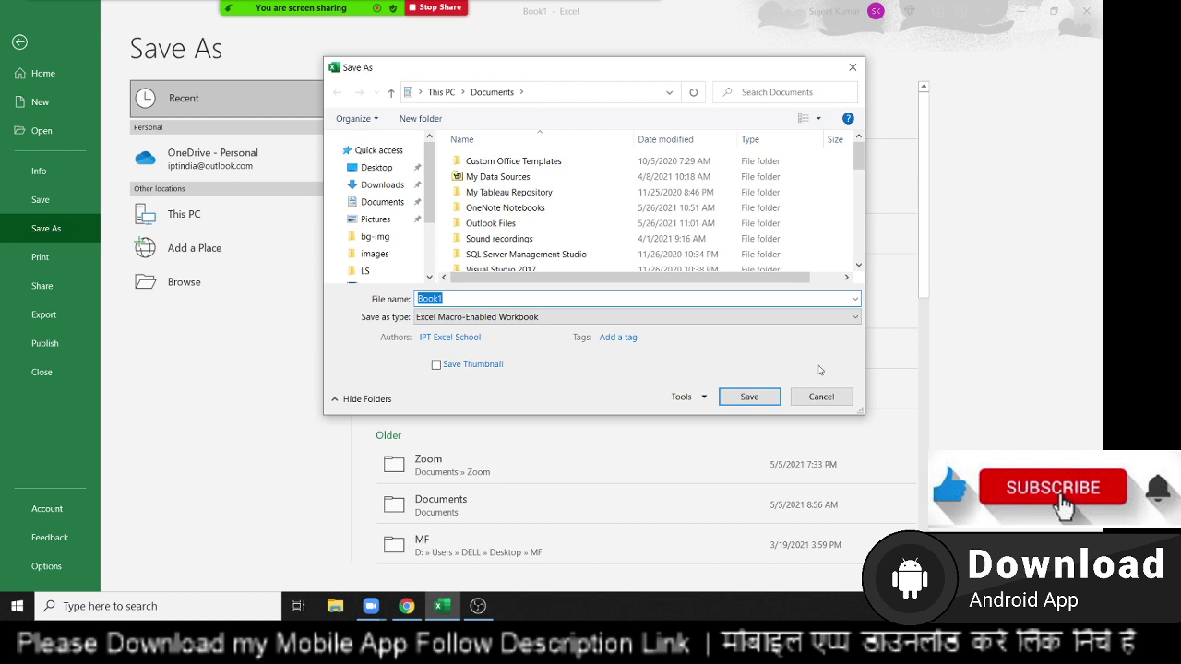
left_click(690, 397)
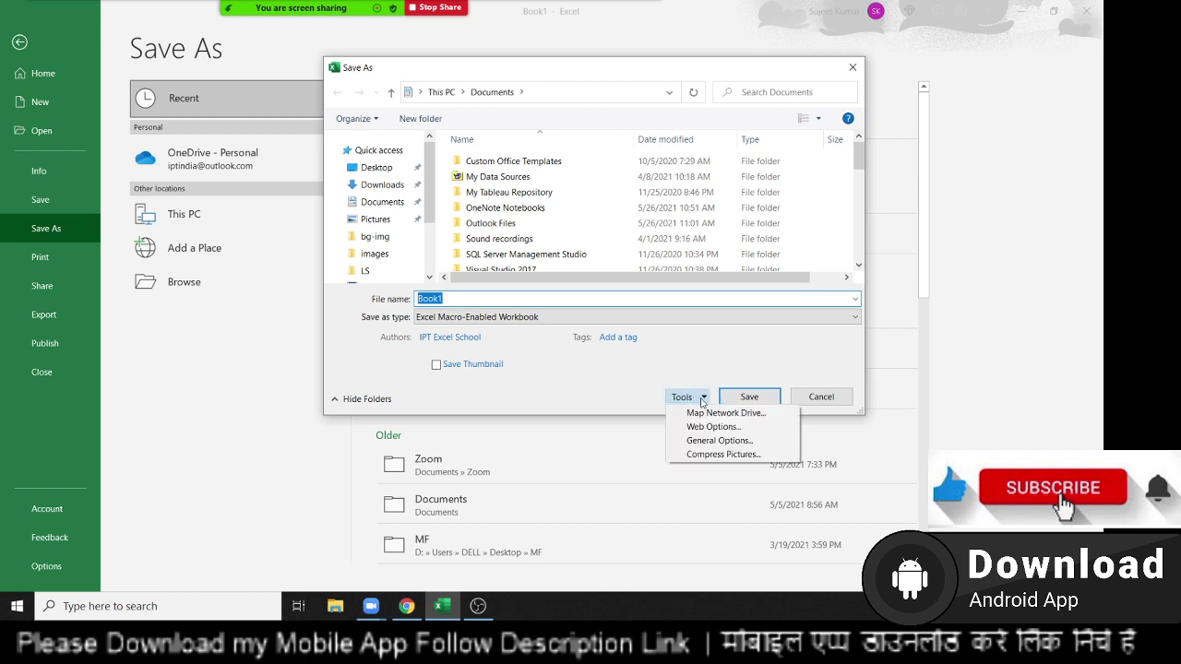
left_click(720, 441)
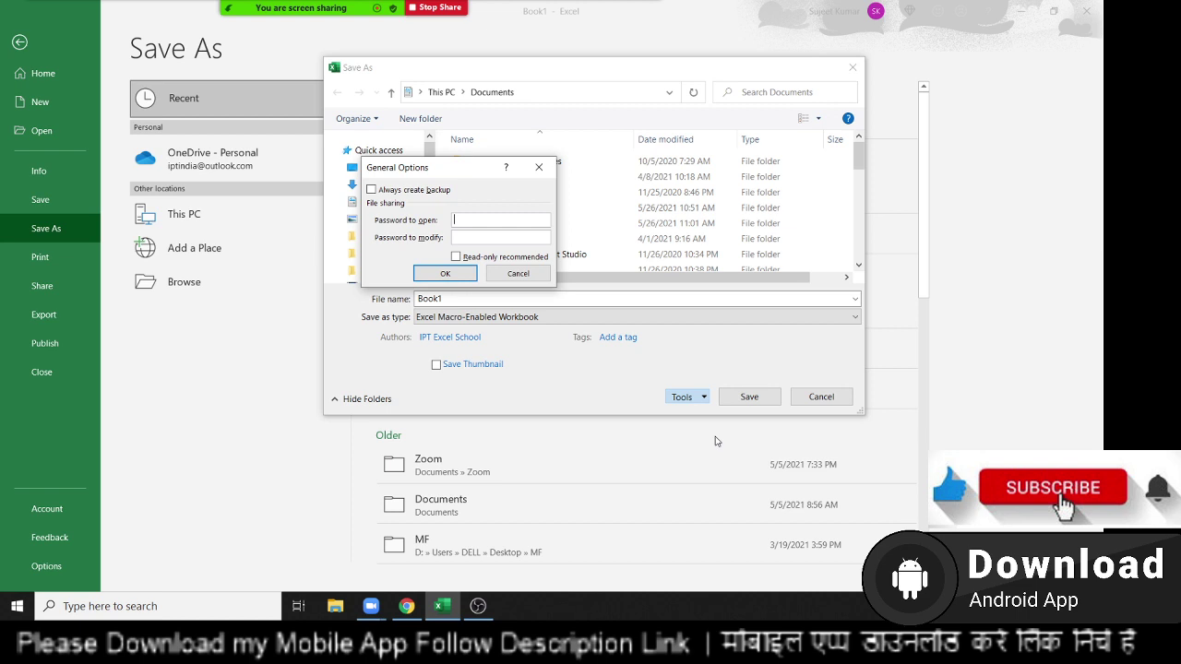
key("Escape")
key("Escape")
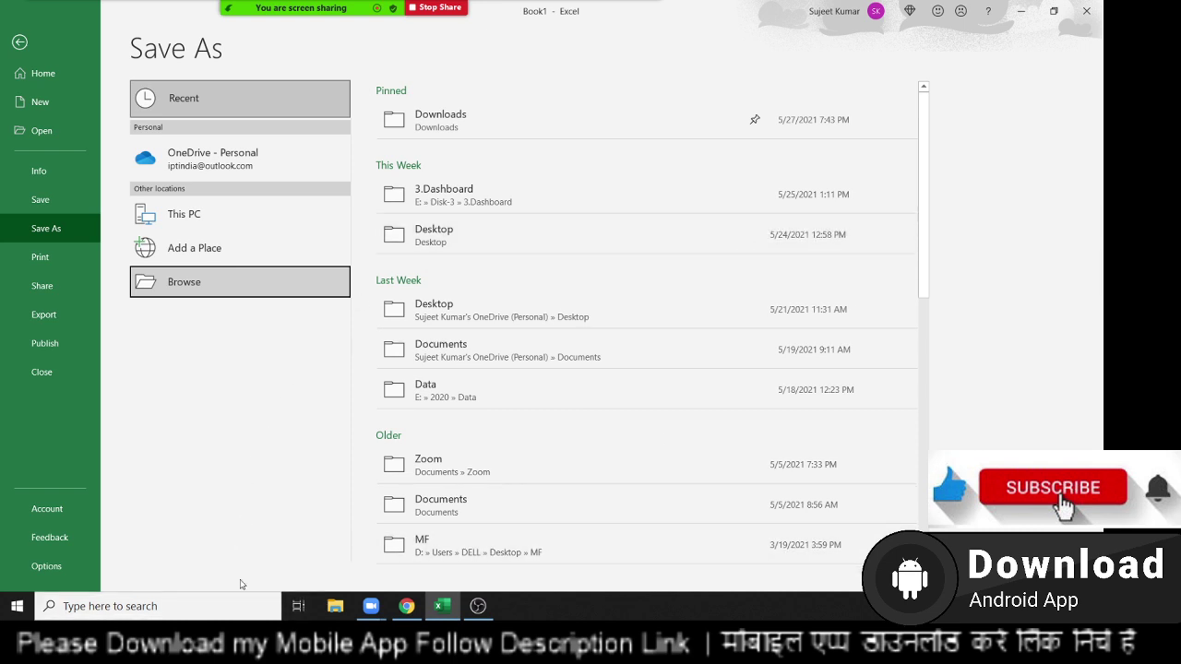
left_click(42, 171)
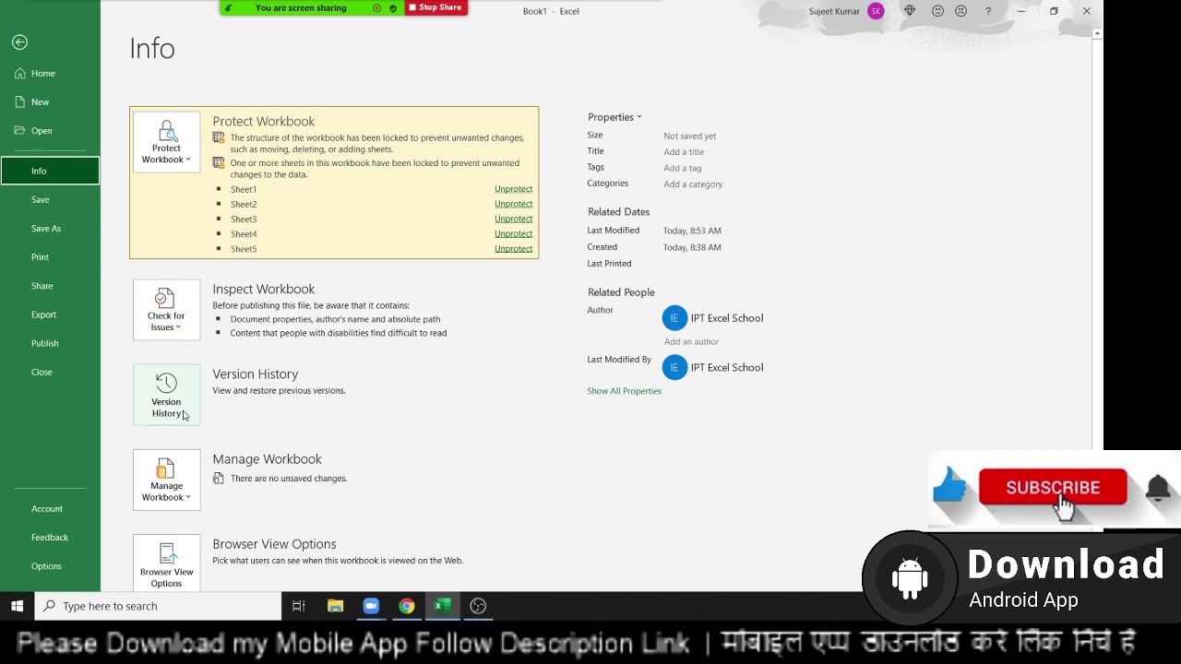
left_click(171, 164)
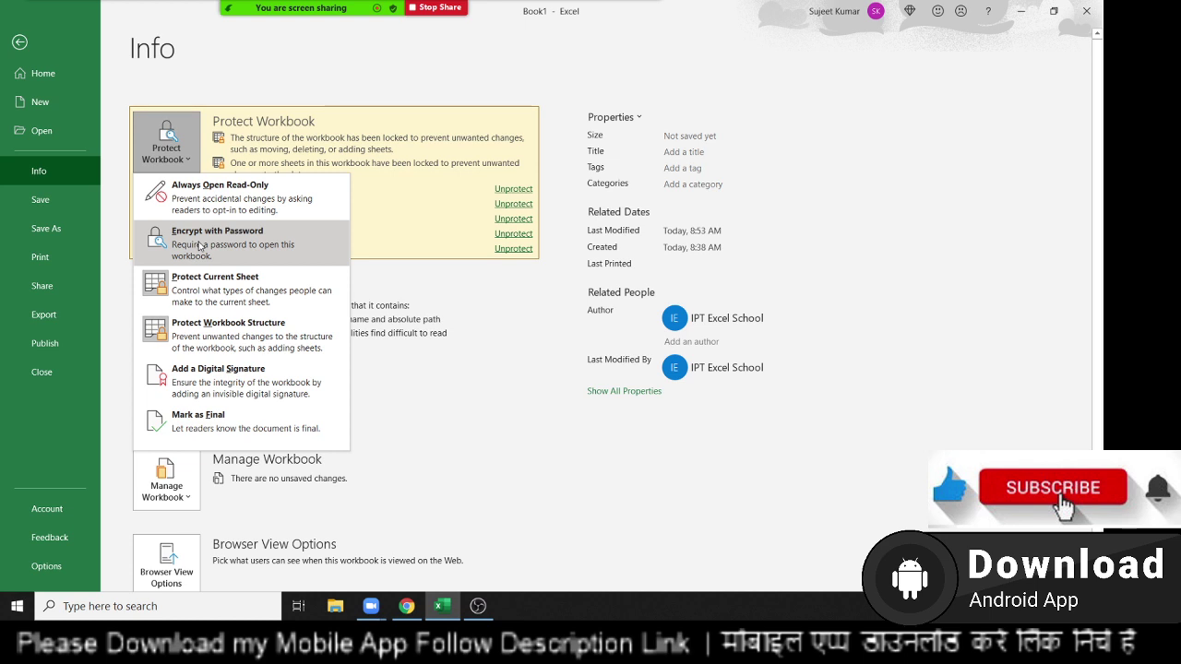
- Cancel Encrypt with Password without setting a password and return to the Sheet5 worksheet
left_click(199, 247)
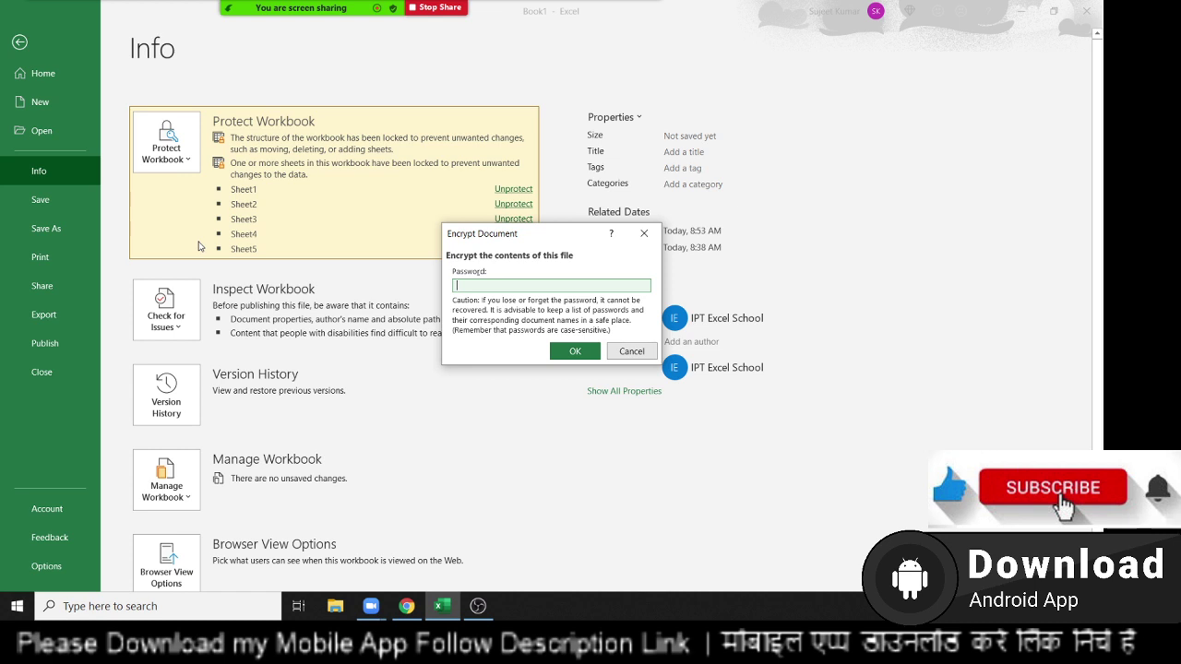
key("Escape")
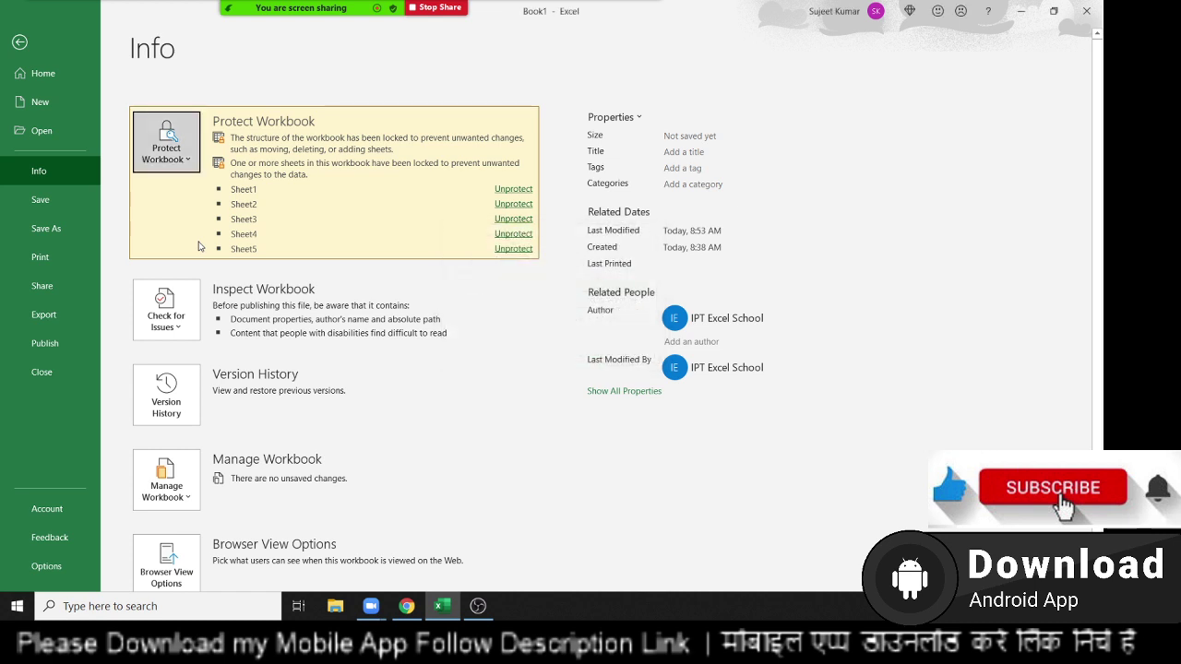
key("Escape")
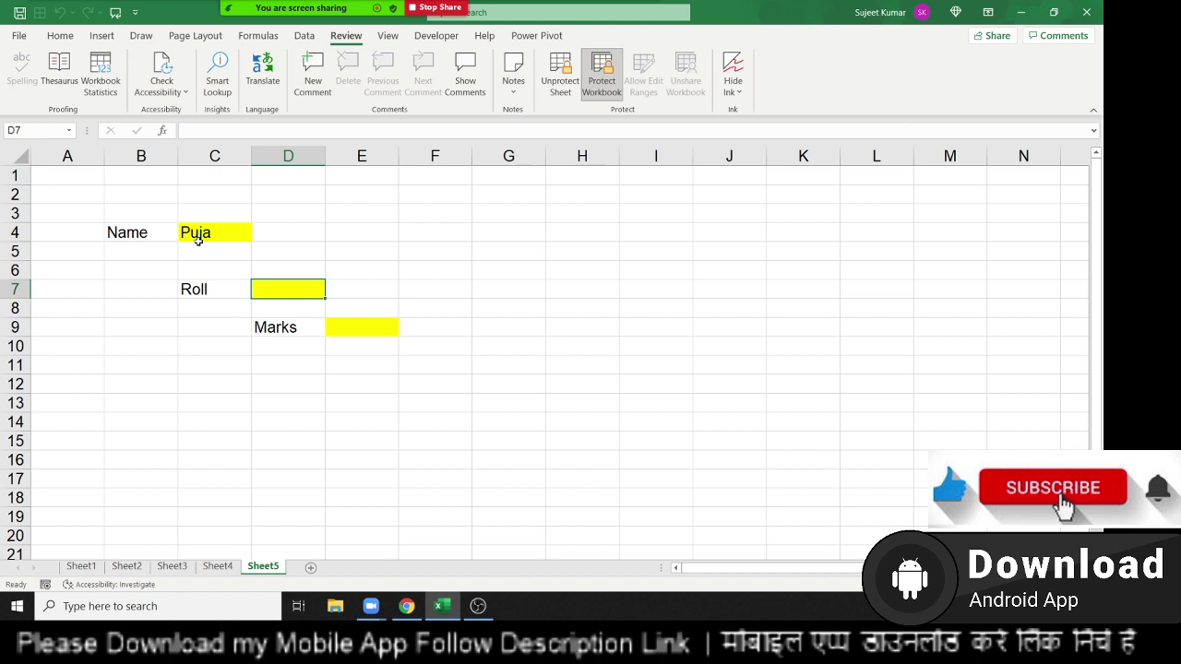
left_click(17, 37)
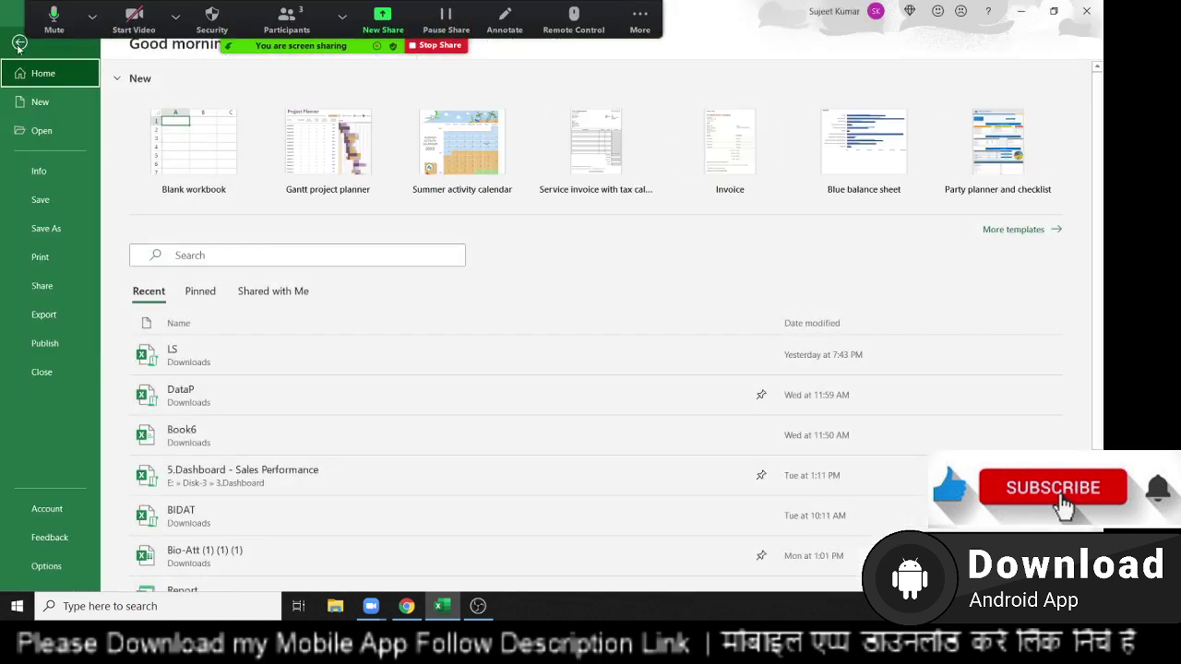
left_click(86, 240)
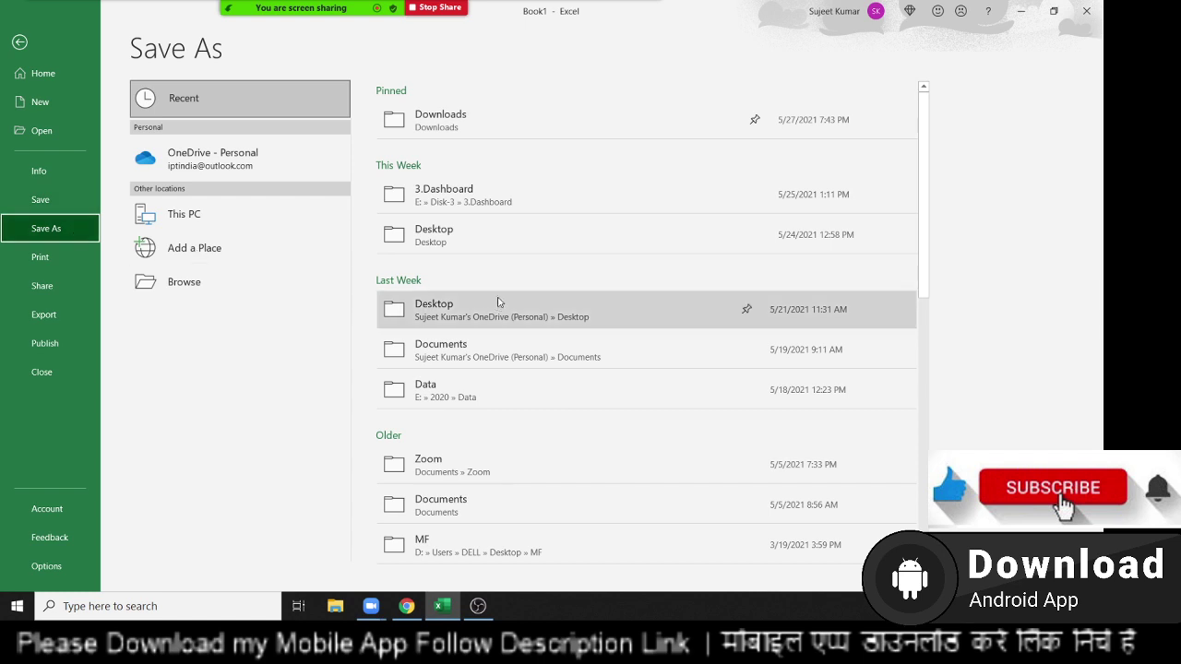
mouse_move(494, 235)
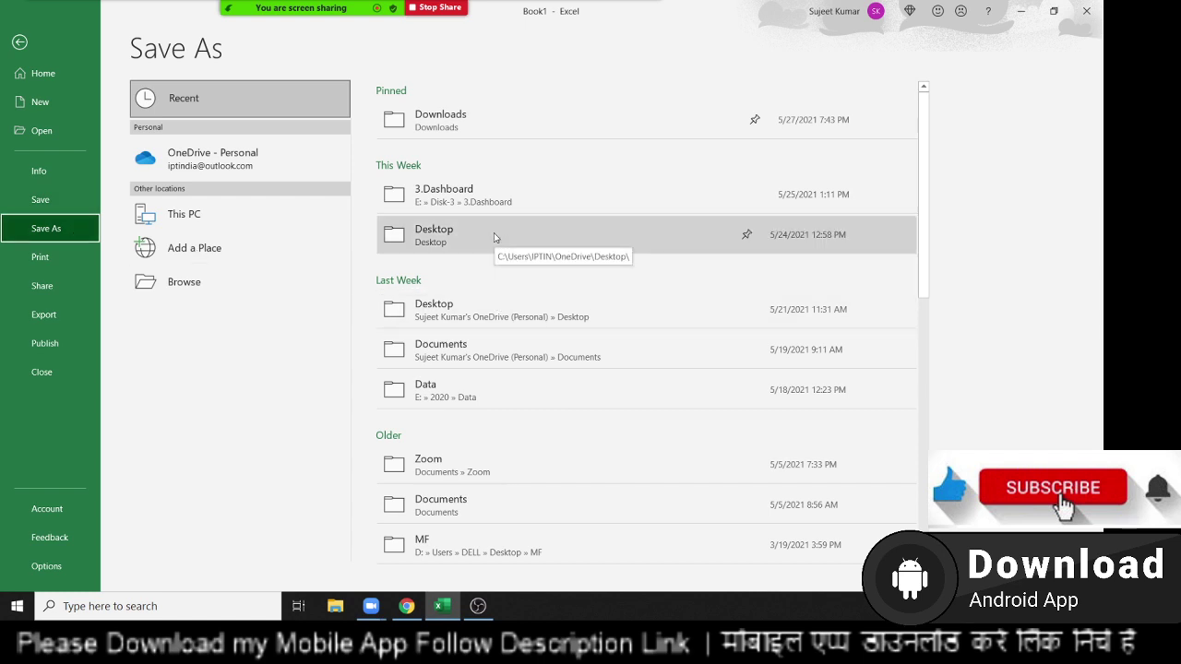
left_click(190, 289)
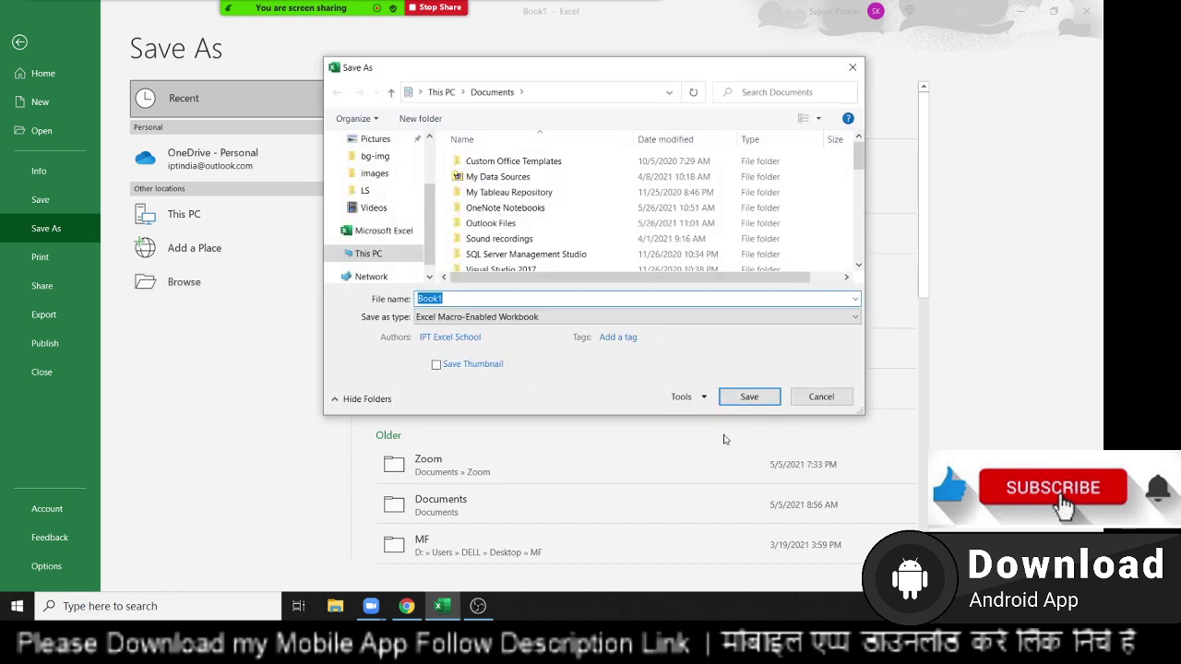
left_click(699, 399)
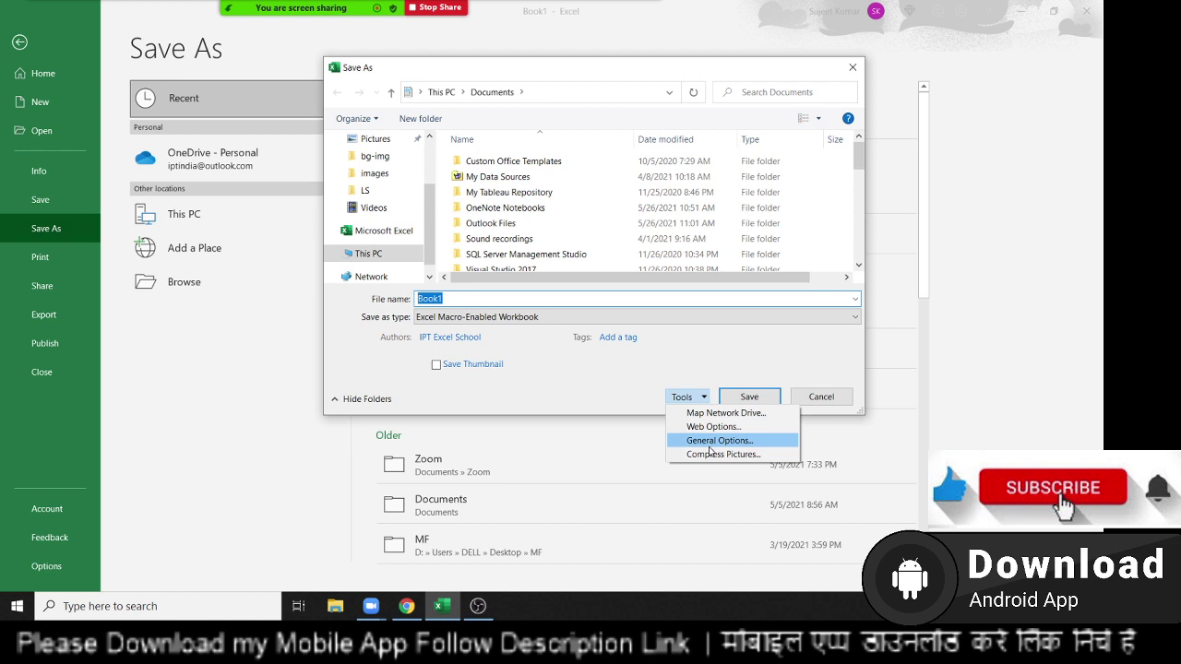
left_click(709, 446)
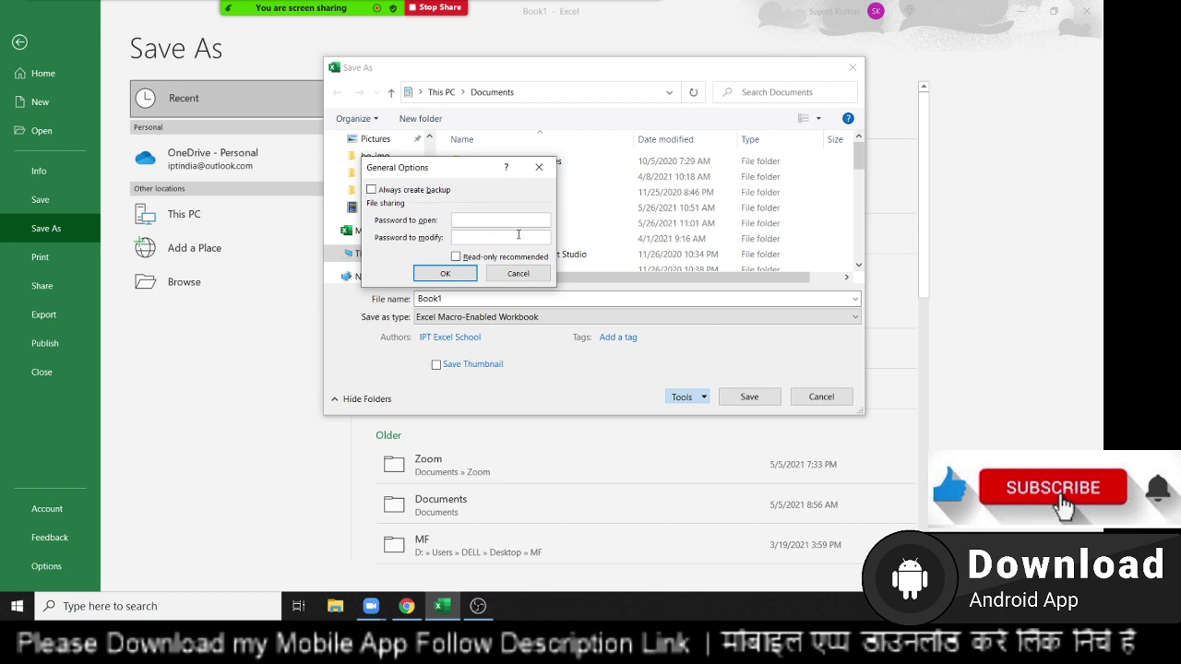
left_click(466, 237)
key("Escape")
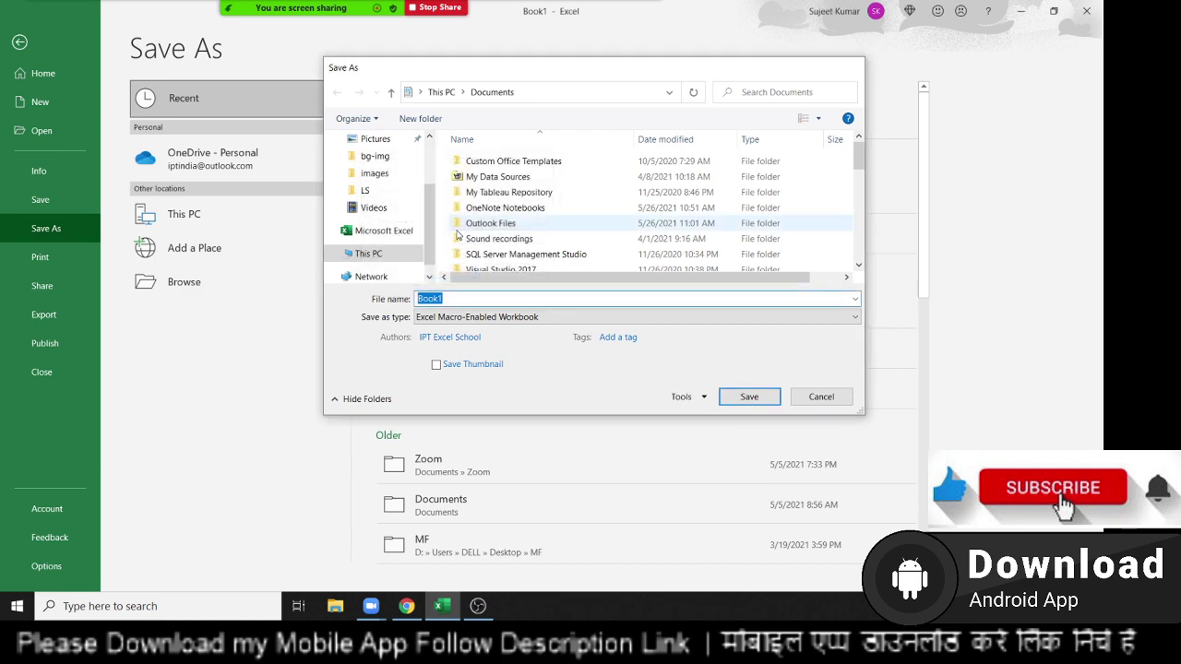
key("Escape")
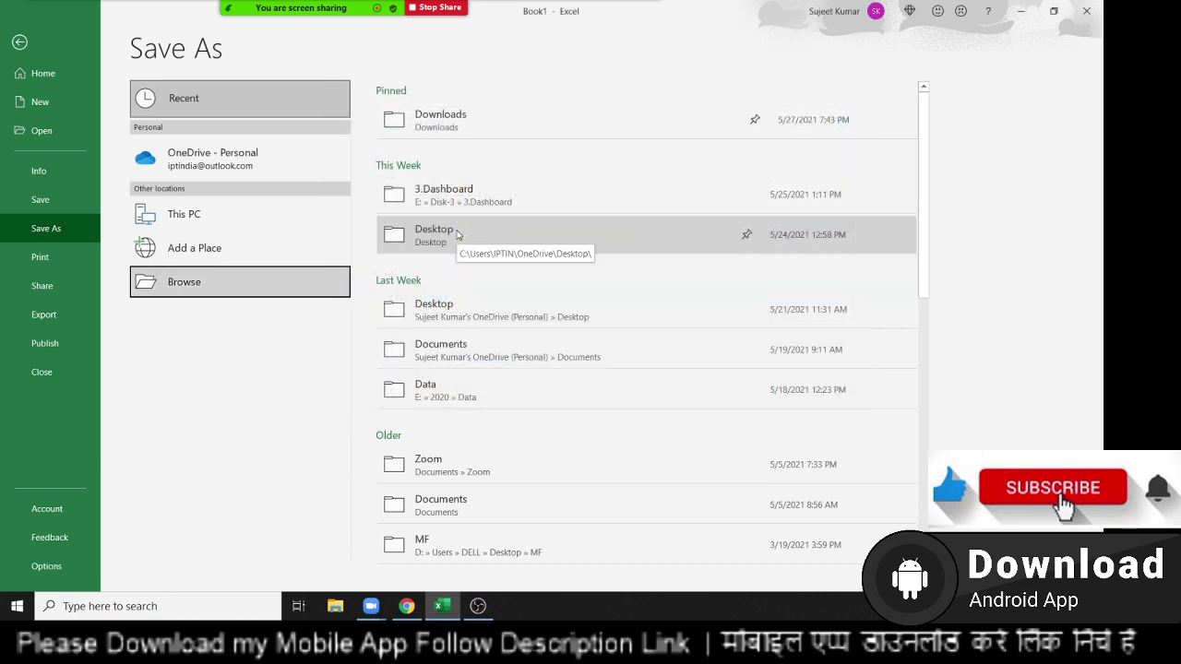
key("Escape")
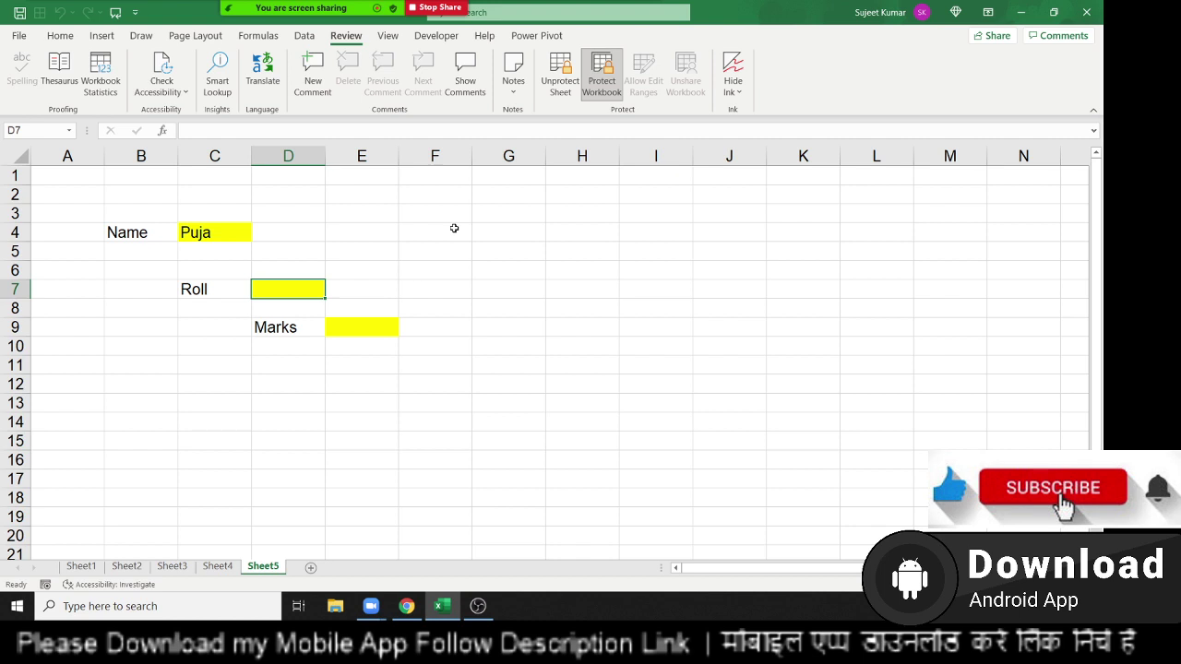
- Cancel File > Info's Encrypt with Password prompt with no password, then minimise Excel to the desktop
left_click(28, 42)
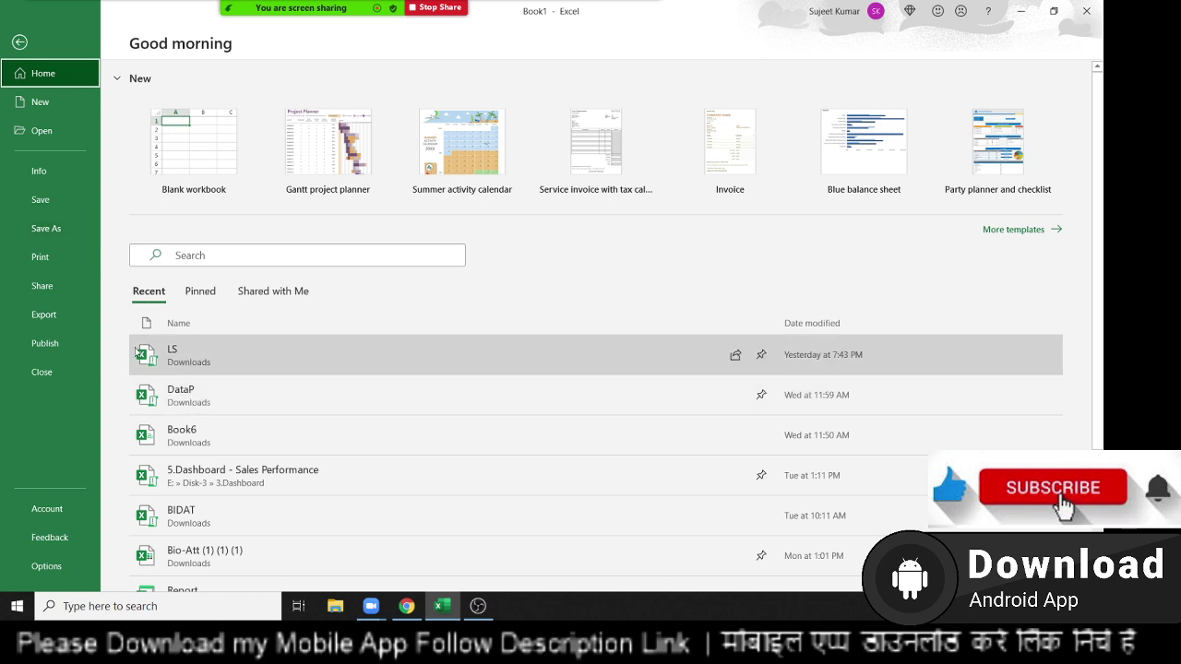
left_click(49, 166)
left_click(166, 143)
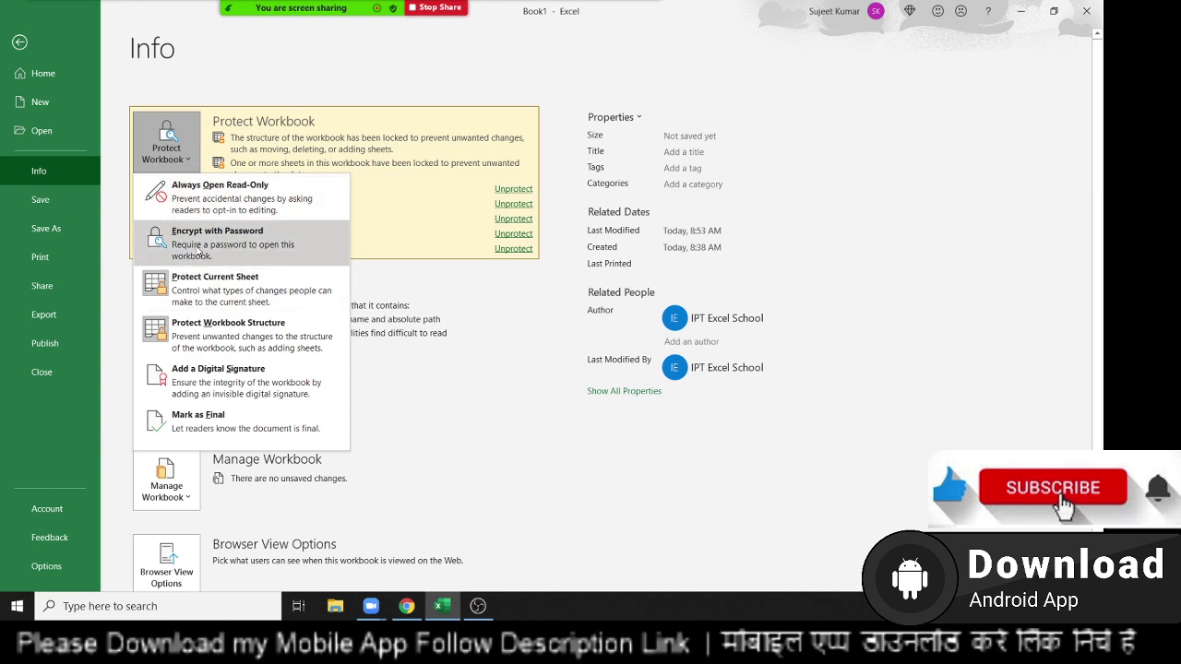
left_click(199, 249)
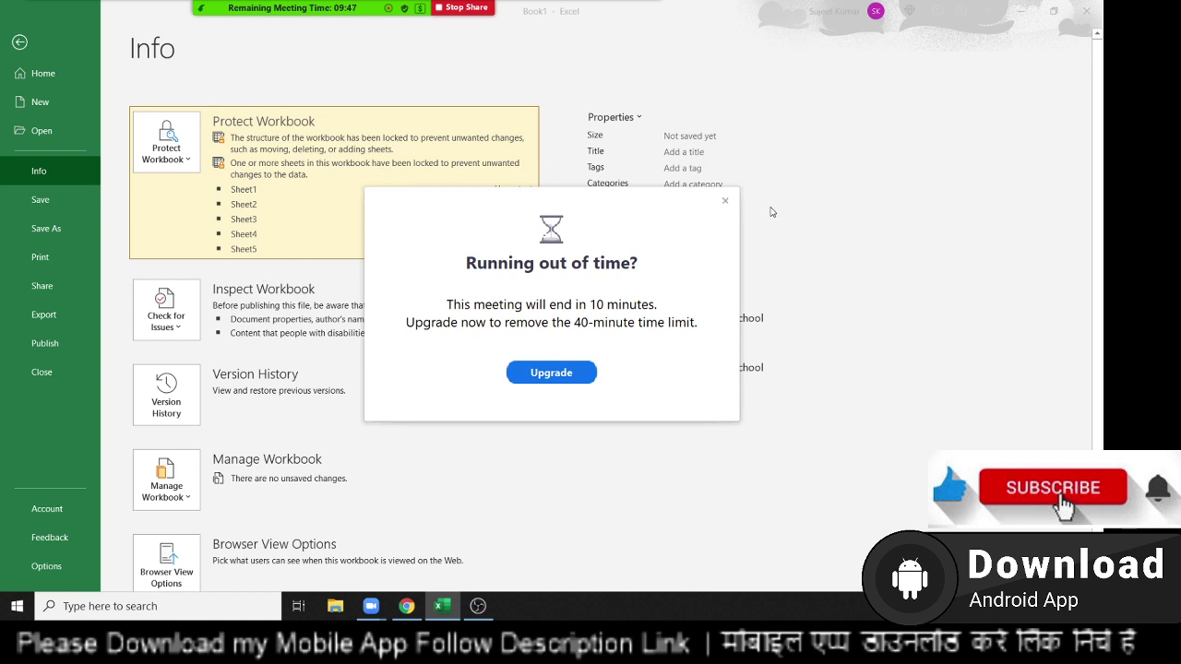
left_click(725, 201)
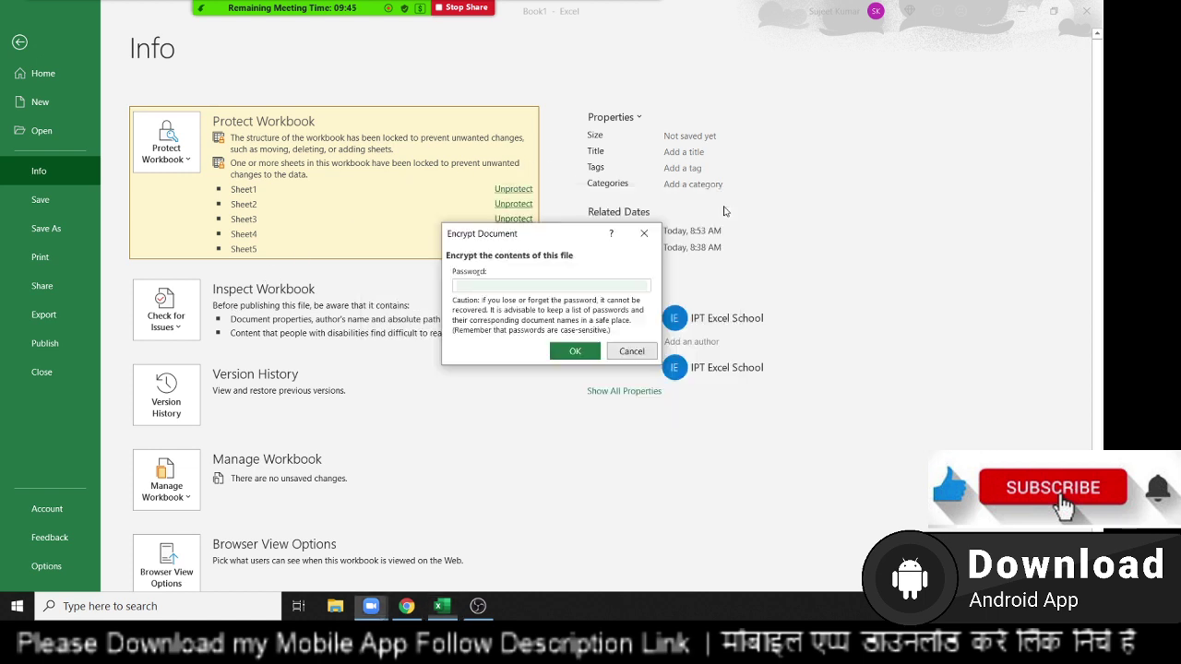
left_click(635, 354)
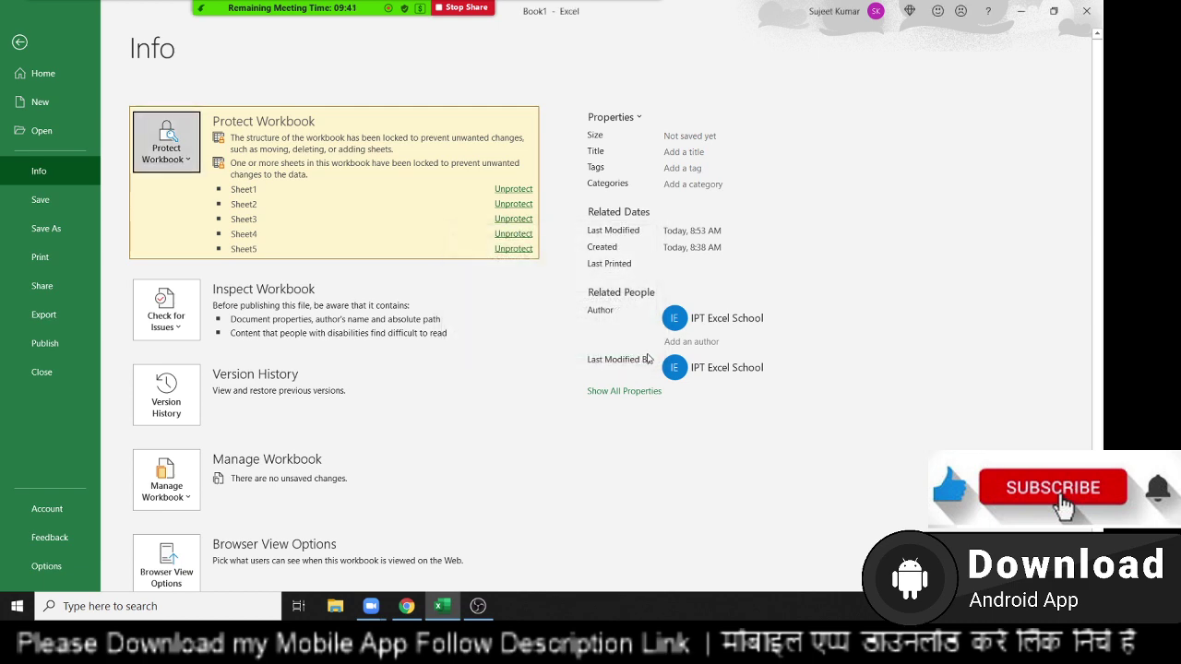
key("super+d")
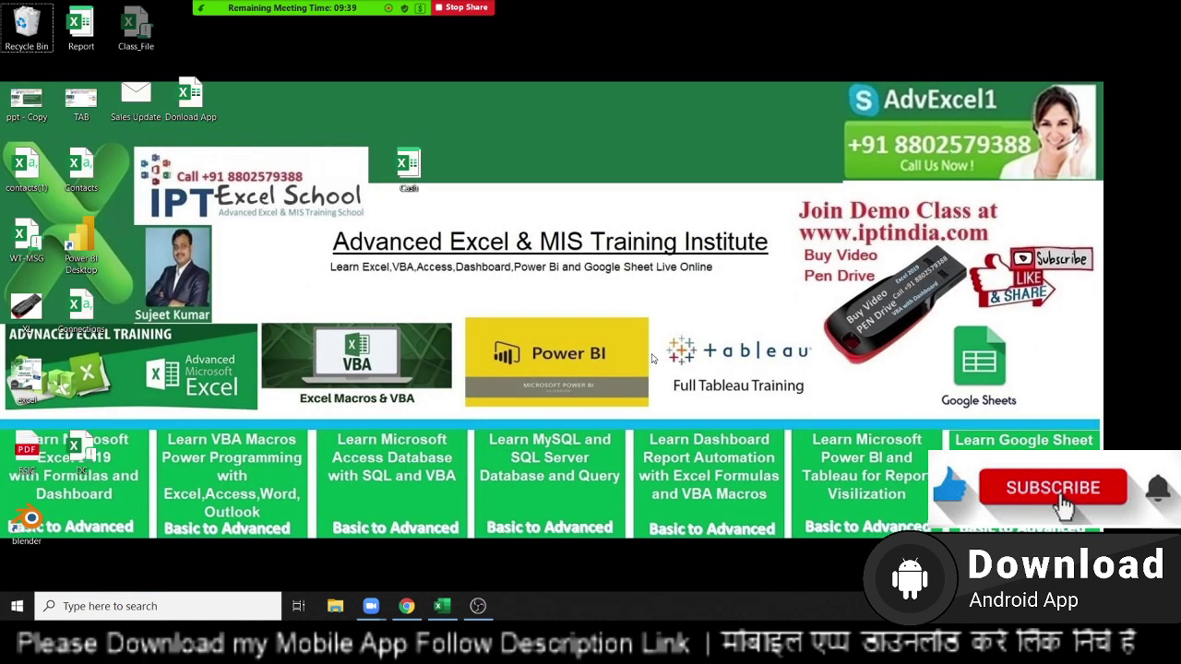